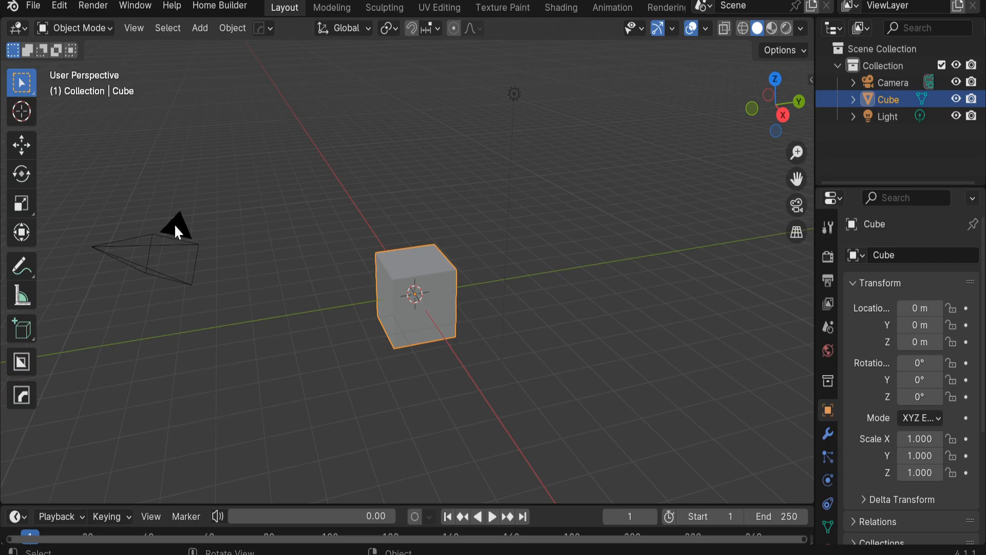
Step: Select the default cube and open its modifier properties
left_click(175, 224)
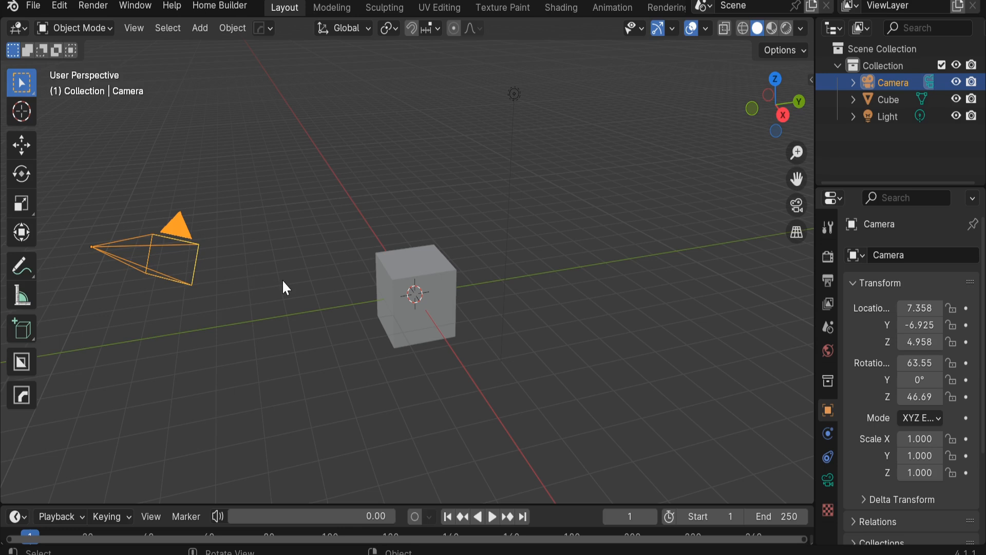
left_click(279, 284)
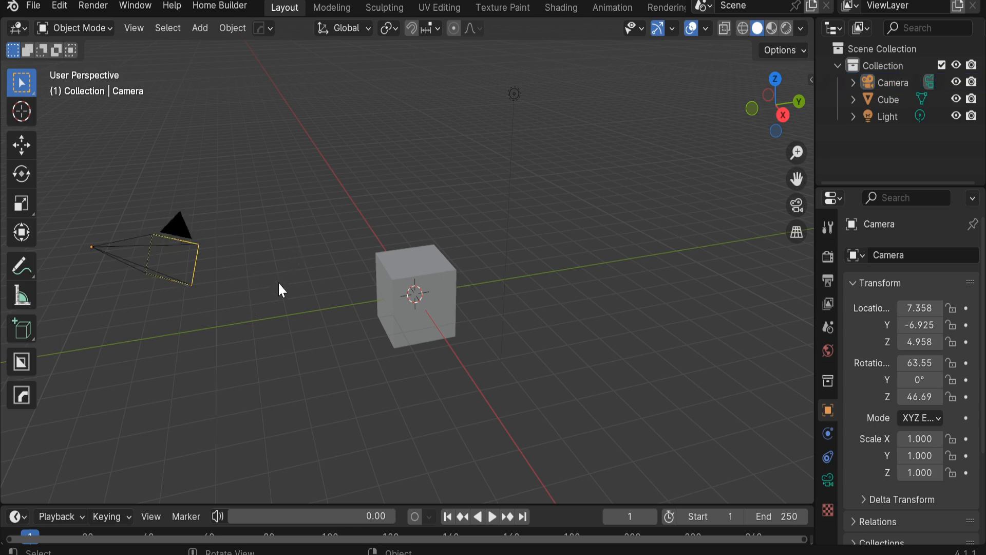
left_click(392, 282)
middle_click_drag(392, 282, 493, 296)
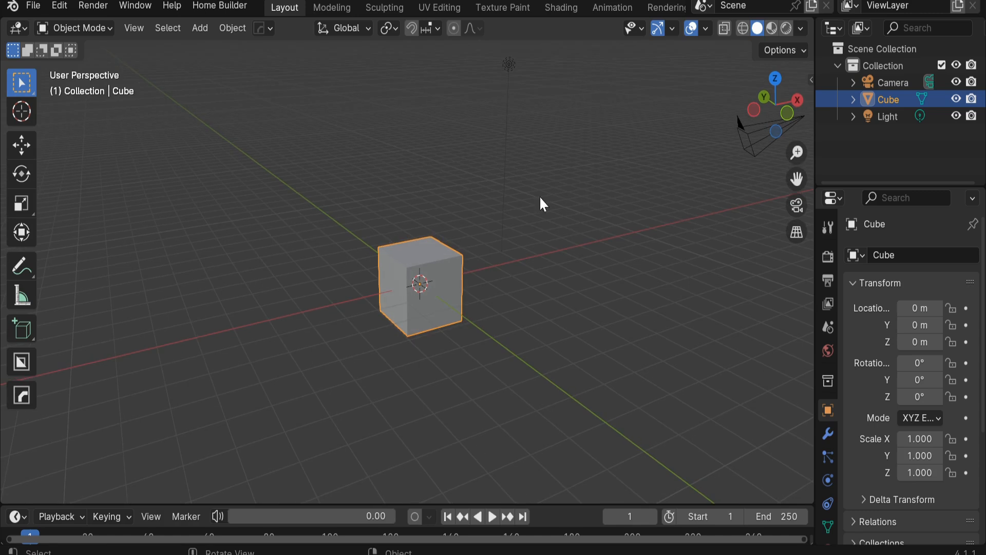
middle_click_drag(497, 435, 590, 434)
left_click(828, 435)
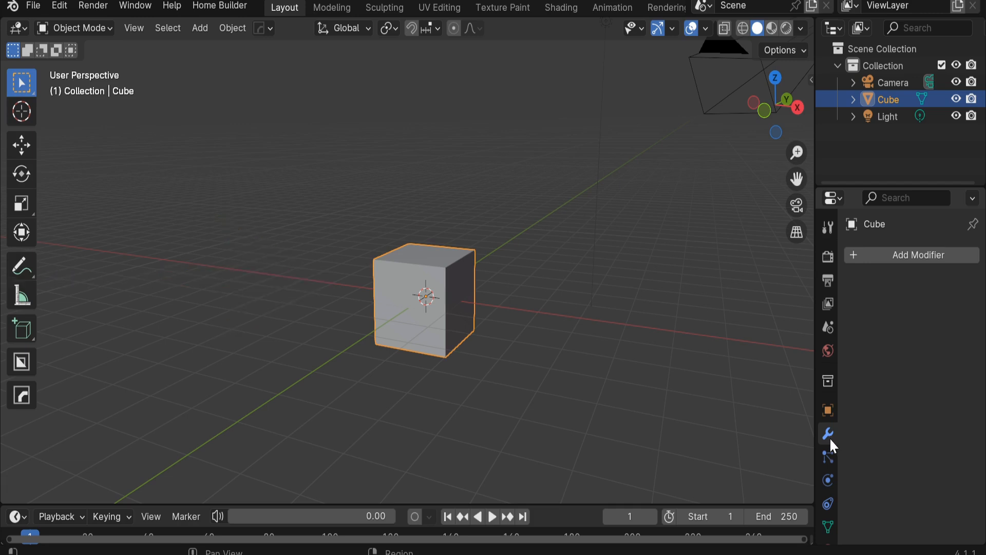
Step: Add a Subdivision Surface modifier to the cube with 4 viewport levels
key("ctrl+1")
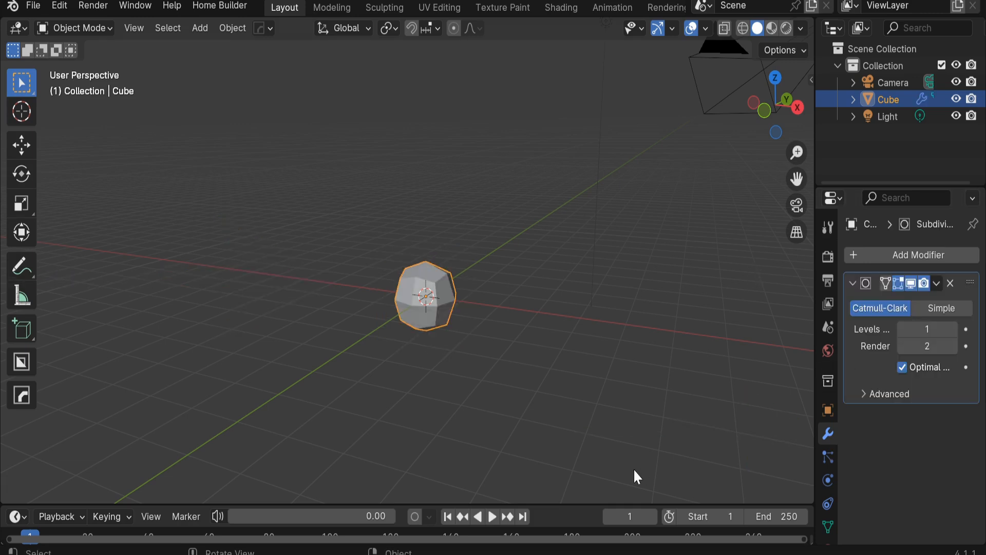
key("ctrl+4")
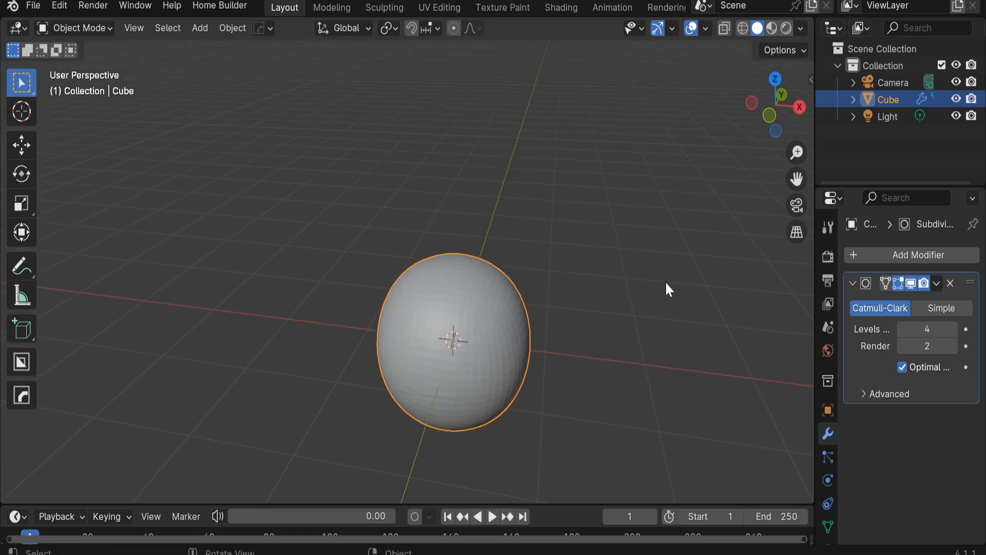
Step: Add a Displace modifier to the cube and create a new texture for it
left_click(923, 255)
mouse_move(917, 255)
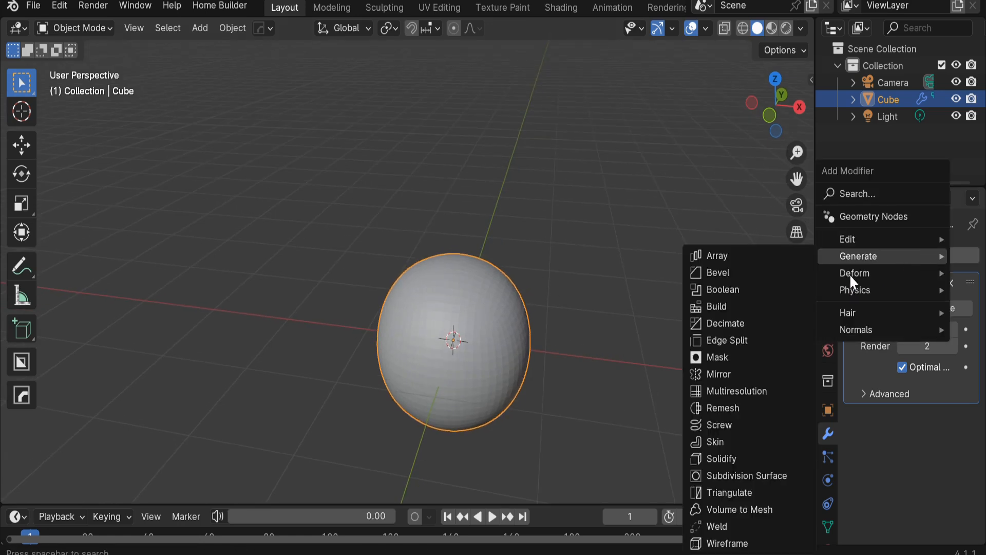
mouse_move(851, 275)
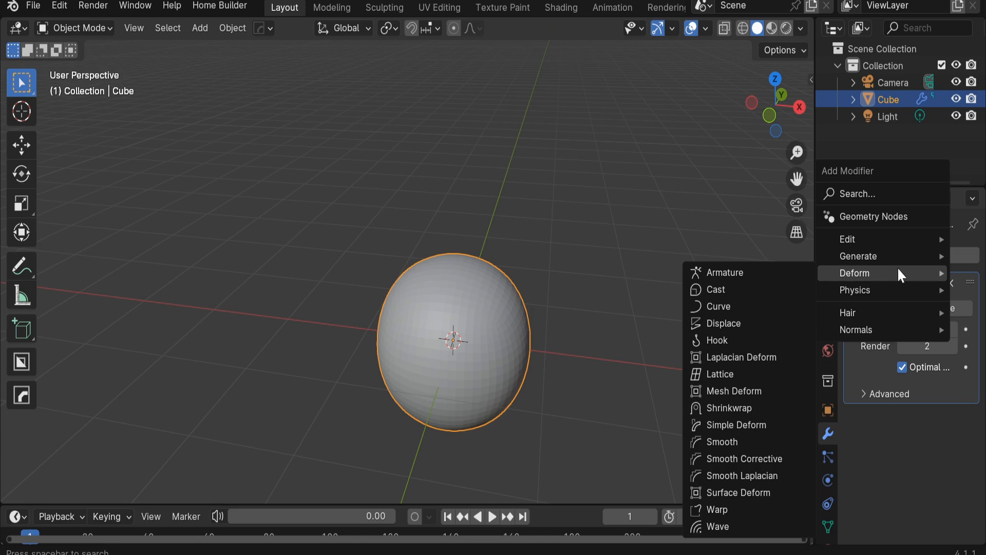
left_click(738, 325)
scroll(892, 405, "down", 2)
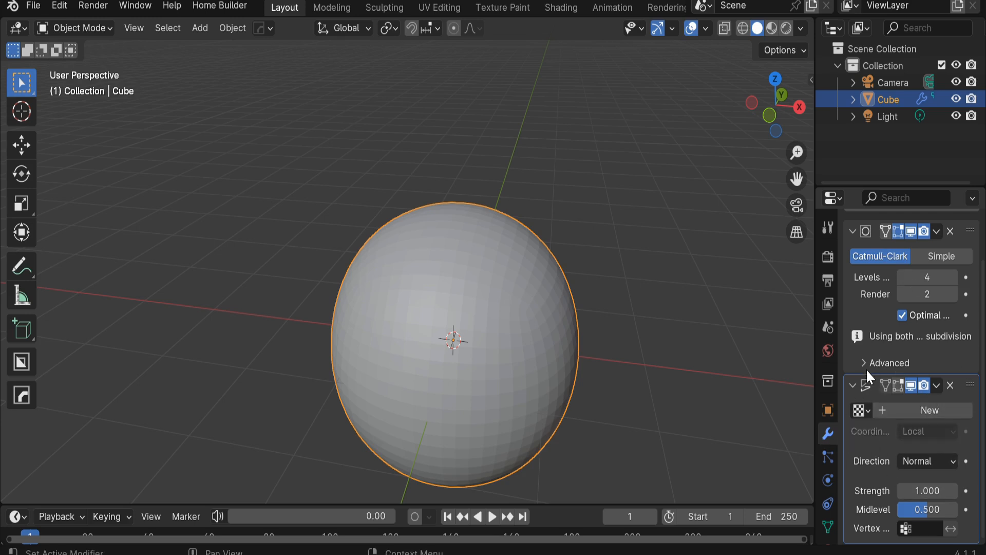
left_click(915, 409)
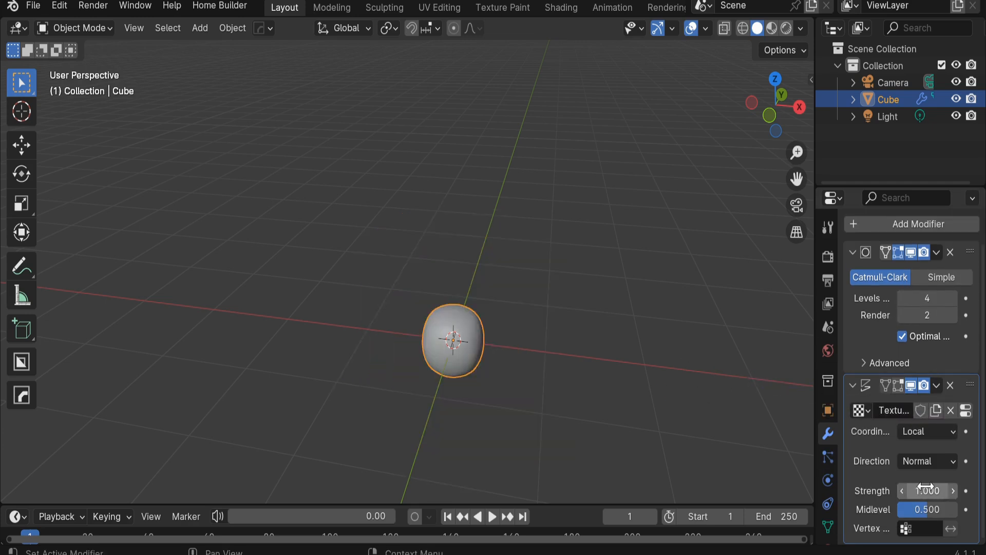
Step: Add a second Subdivision Surface modifier below the Displace modifier
scroll(830, 445, "down", 3)
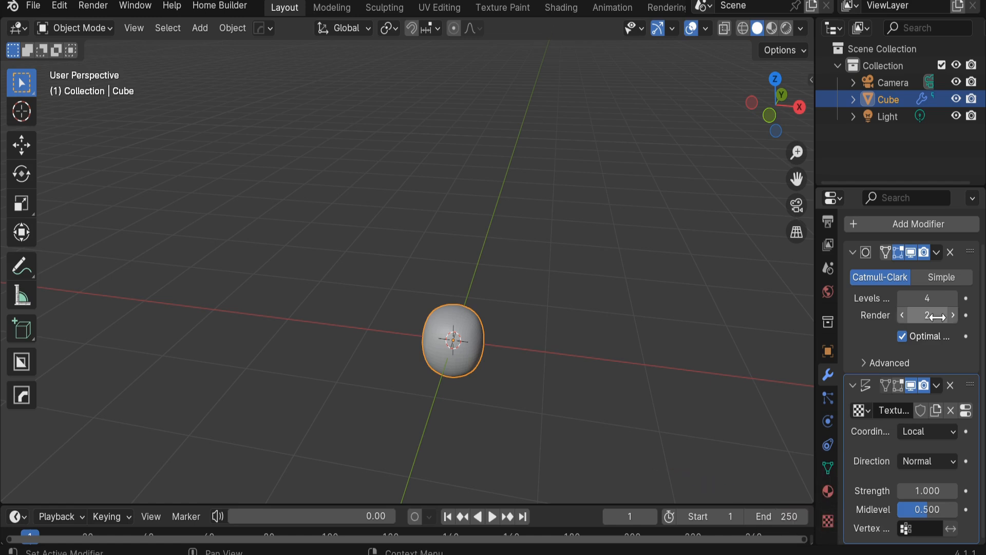
left_click(911, 223)
mouse_move(906, 207)
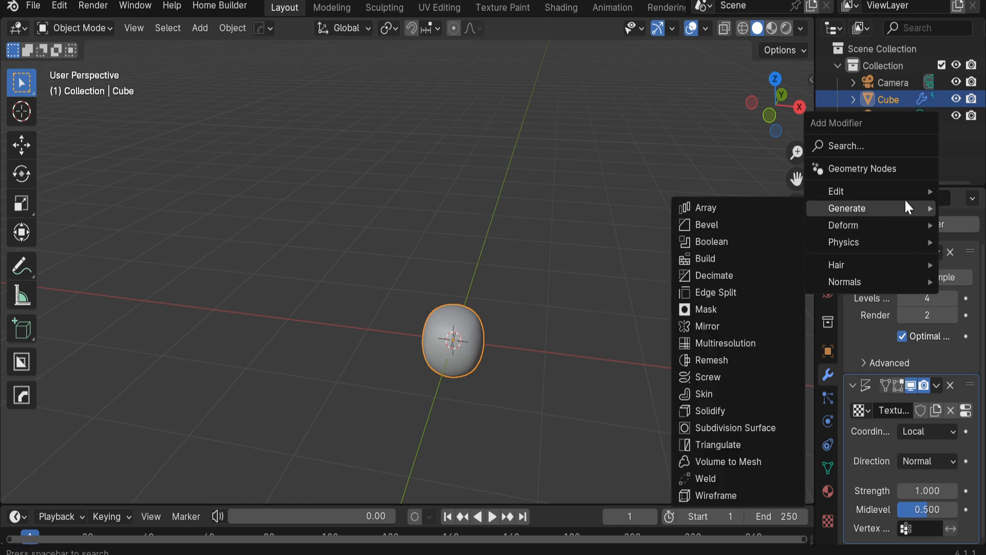
left_click(754, 428)
scroll(895, 452, "down", 5)
scroll(895, 452, "down", 1)
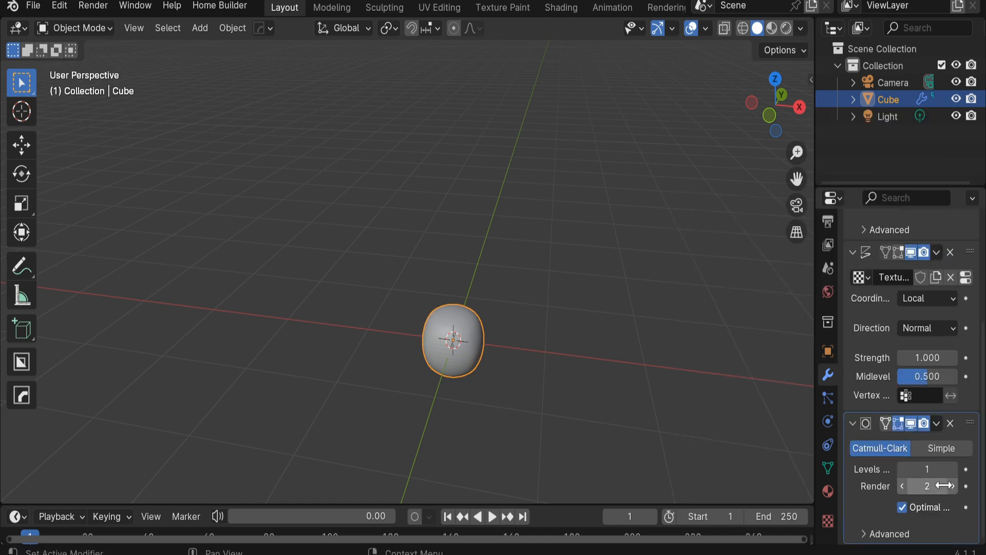
Step: Open the displacement texture's properties and set its type to Clouds
left_click(829, 520)
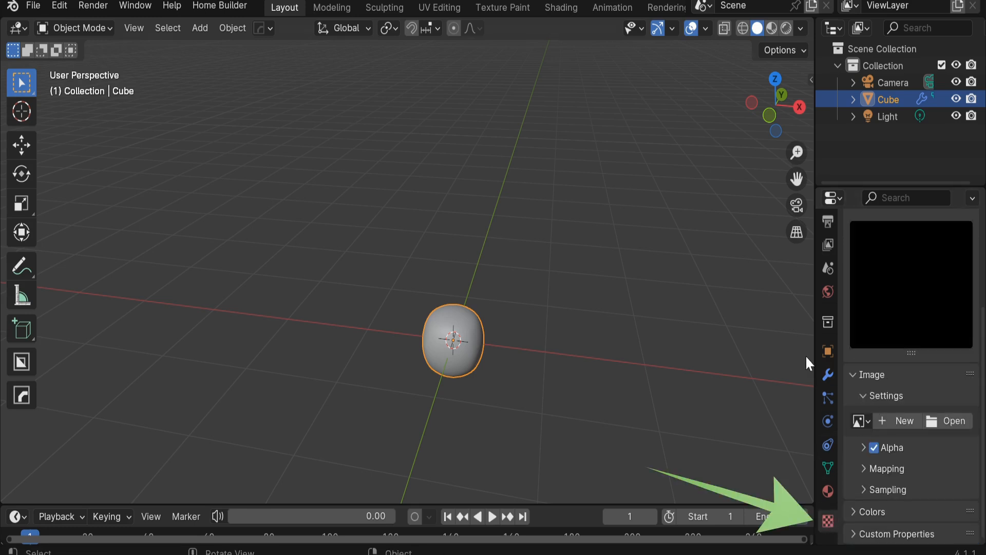
left_click(918, 422)
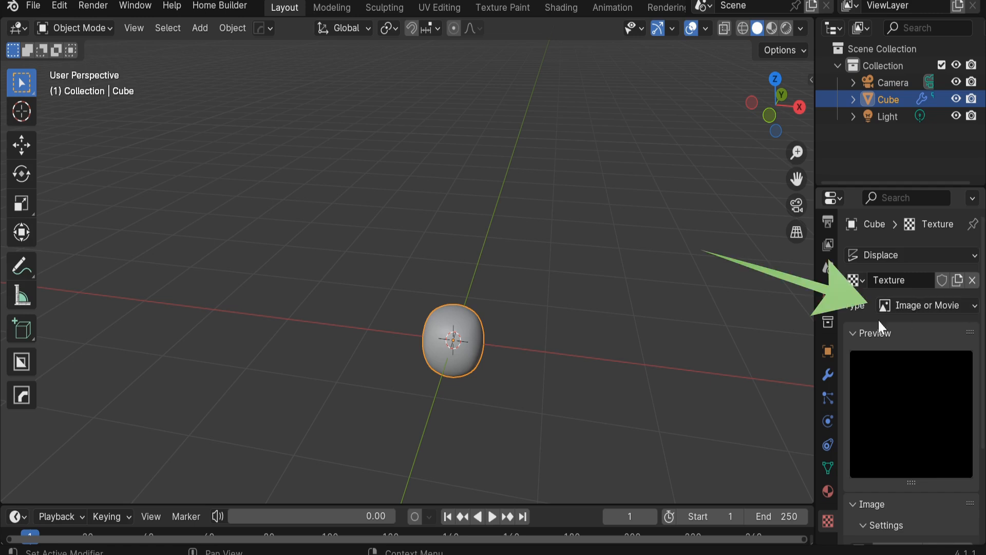
left_click_drag(817, 288, 749, 311)
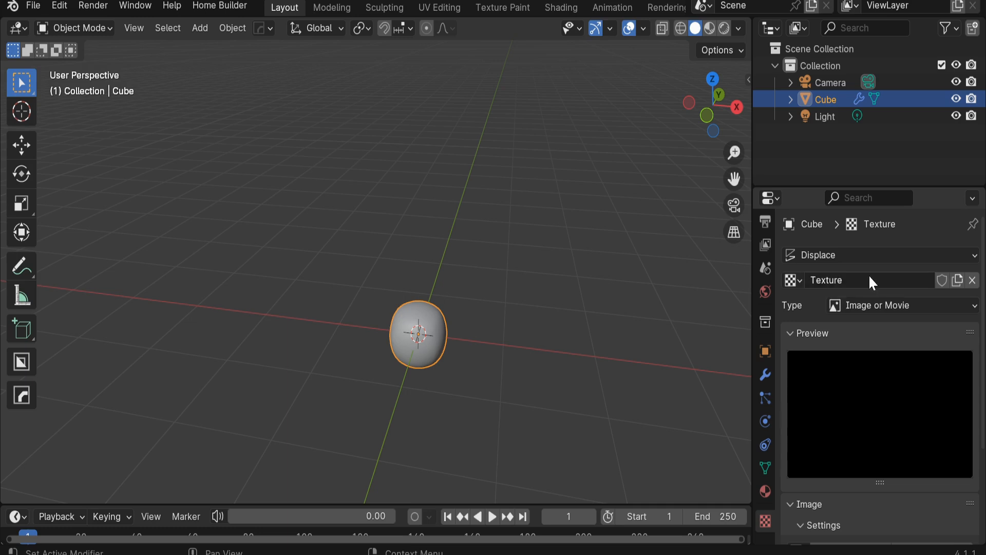
left_click(878, 306)
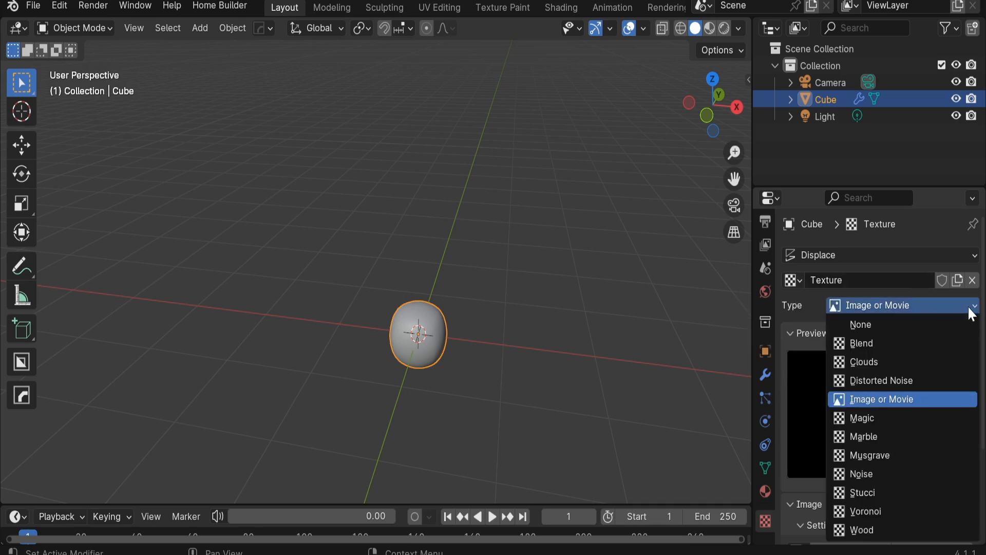
left_click(883, 359)
Step: Apply Shade Smooth to the displaced object
middle_click_drag(605, 396, 393, 403)
scroll(390, 385, "up", 3)
right_click(396, 344)
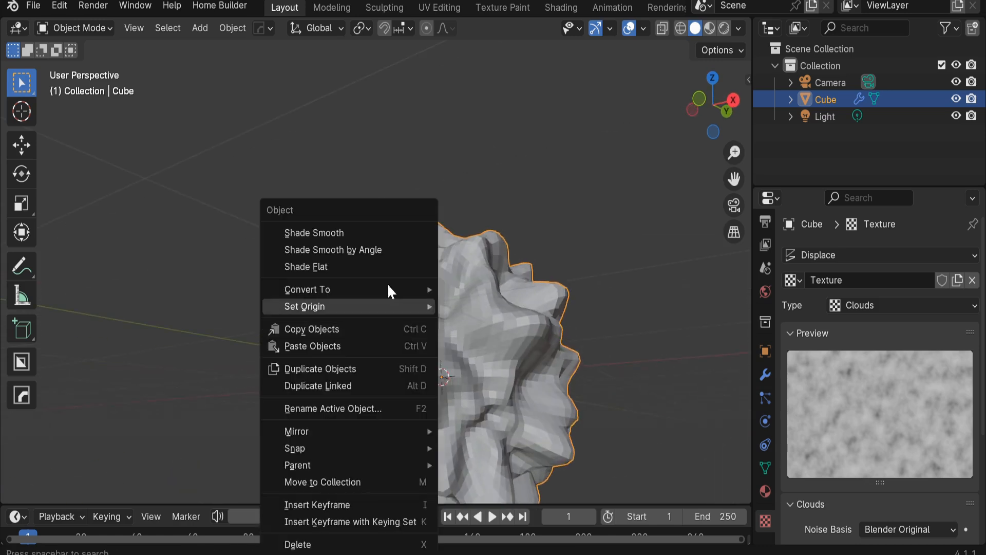
left_click(366, 226)
Step: Orbit around the smoothed object to examine its displaced surface
middle_click_drag(367, 227, 495, 359)
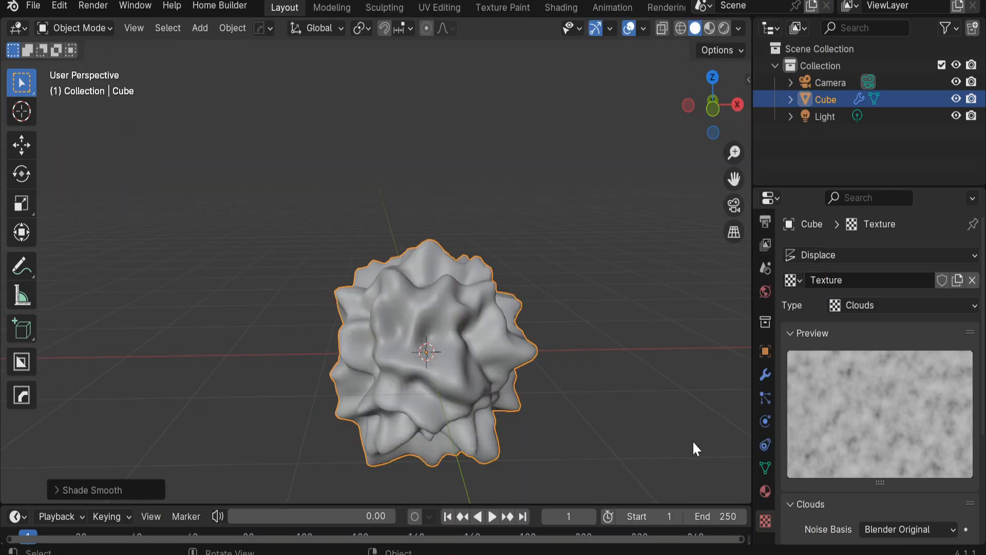
middle_click_drag(694, 443, 506, 425)
middle_click_drag(553, 304, 569, 336)
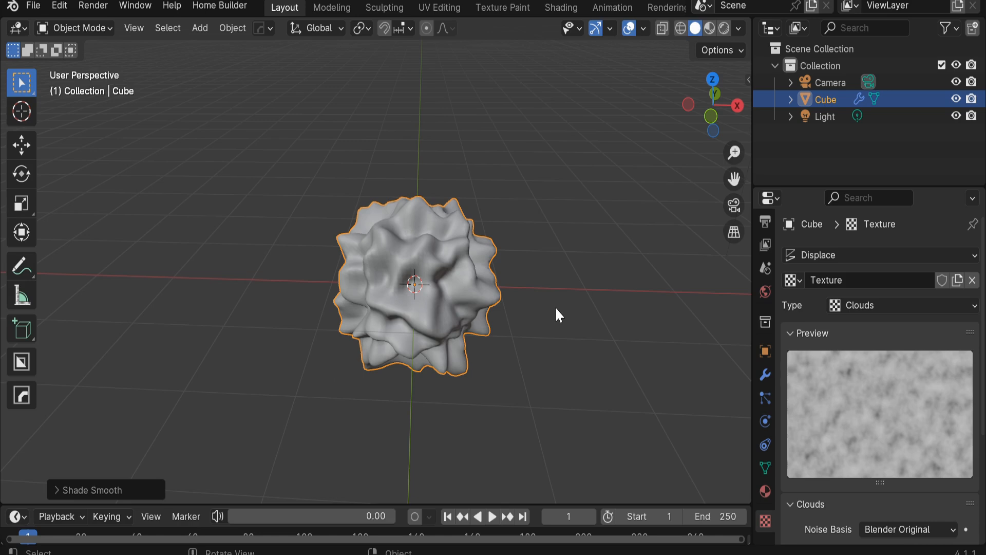
left_click(586, 299)
left_click(470, 302)
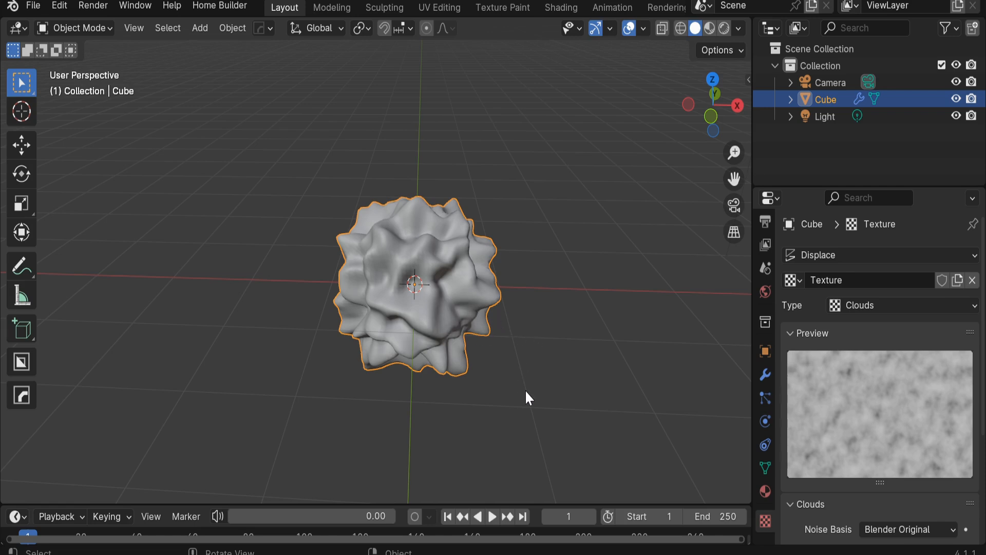
left_click(550, 361)
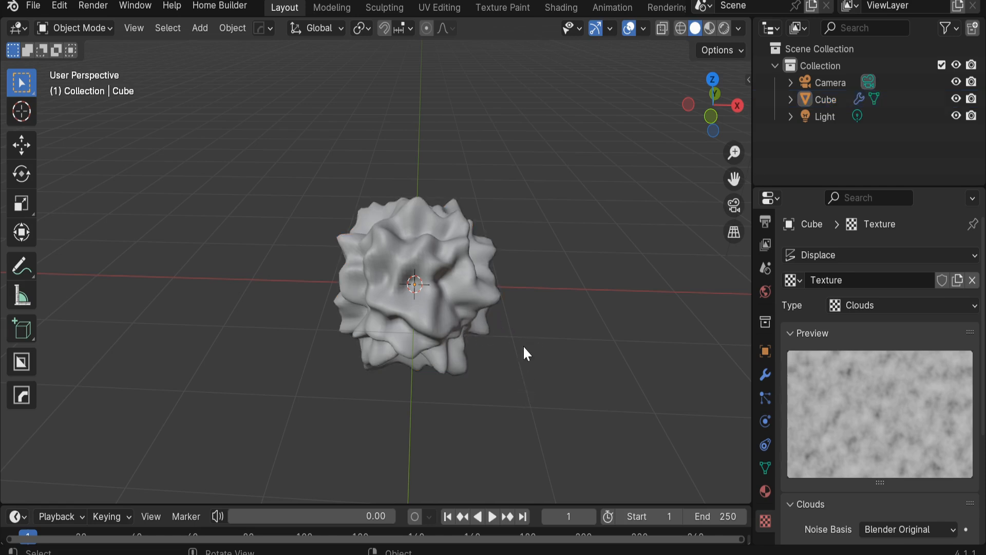
left_click(376, 353)
middle_click_drag(544, 357, 538, 344)
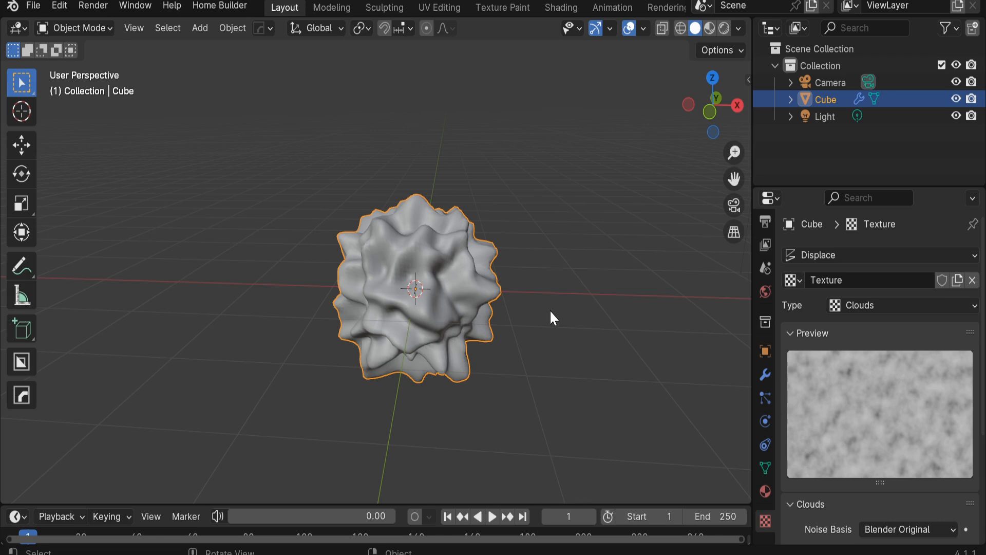
Step: Increase the Clouds texture's size to soften the displacement
scroll(849, 415, "down", 5)
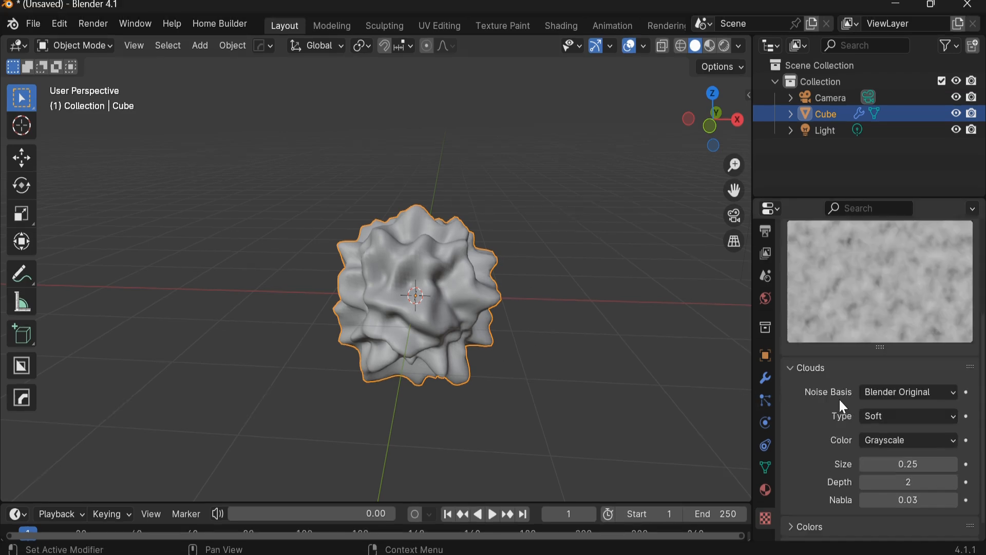
scroll(871, 260, "up", 5)
scroll(862, 509, "down", 6)
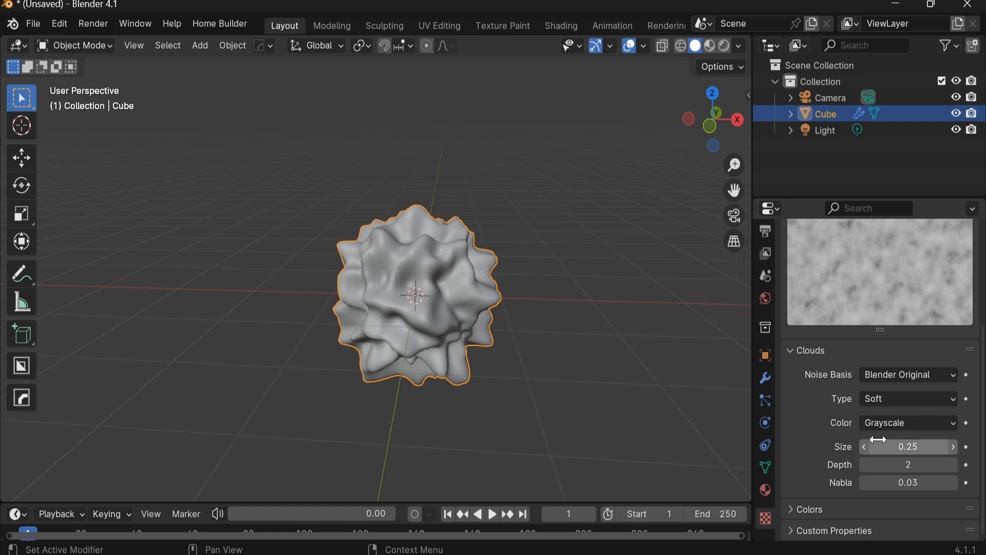
left_click_drag(905, 440, 931, 440)
Step: Set the Displace modifier's texture coordinates to Global
left_click(598, 405)
middle_click_drag(445, 291, 465, 286)
left_click(466, 286)
left_click(766, 370)
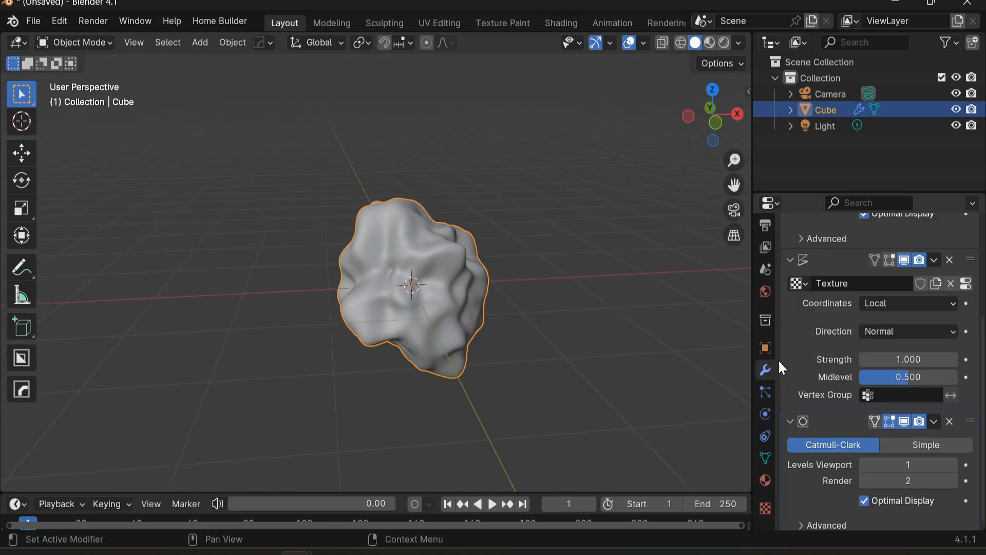
left_click(898, 303)
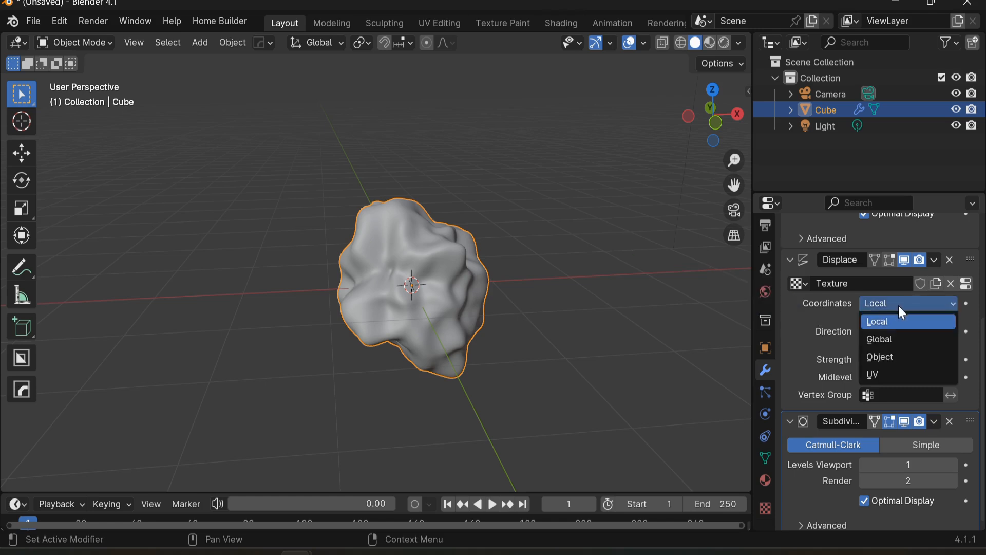
left_click(907, 340)
Step: Try moving and scaling the object to preview how the global texture coordinates behave
key("g")
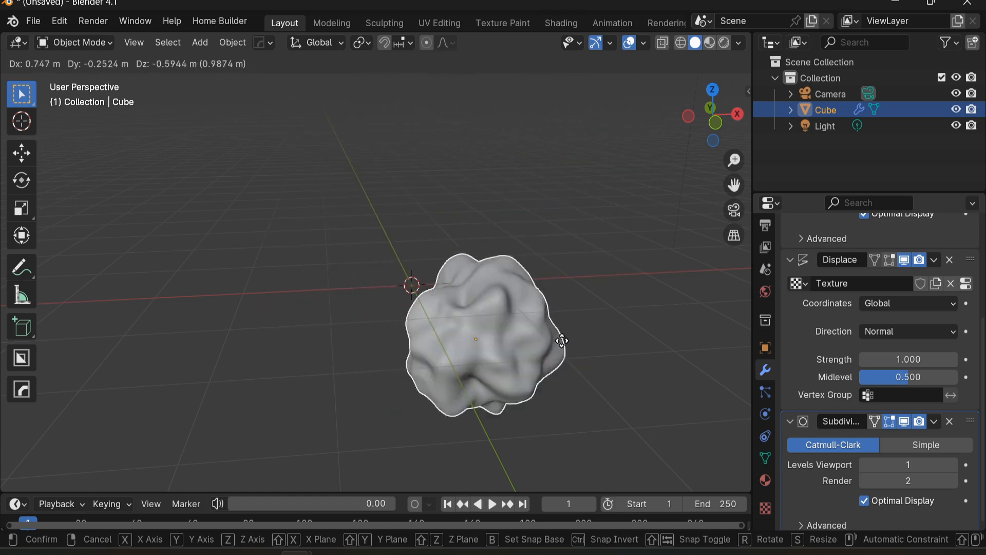
key("Escape")
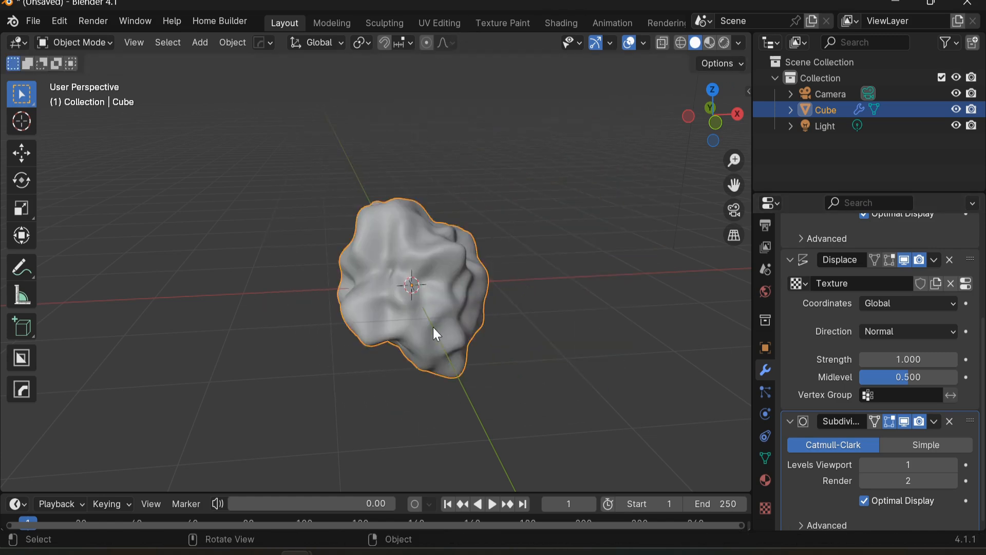
key("s")
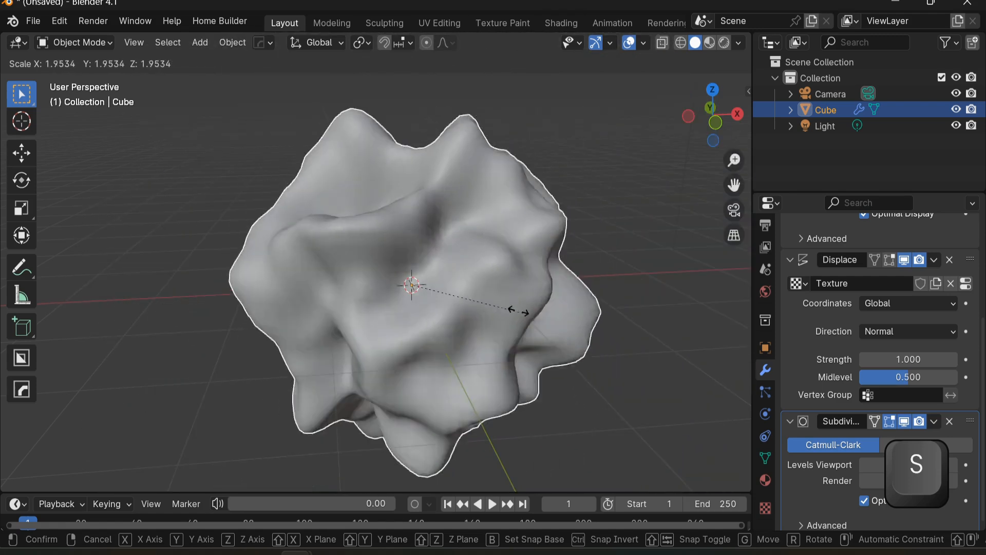
key("Escape")
Step: Switch the texture coordinates to Local and test-transform the object to compare
left_click(886, 303)
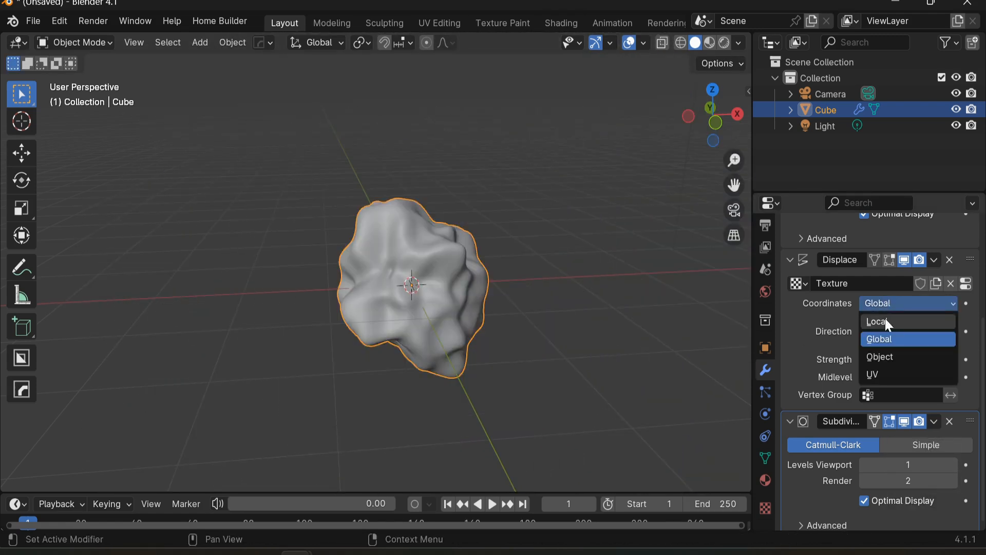
left_click(884, 325)
key("s")
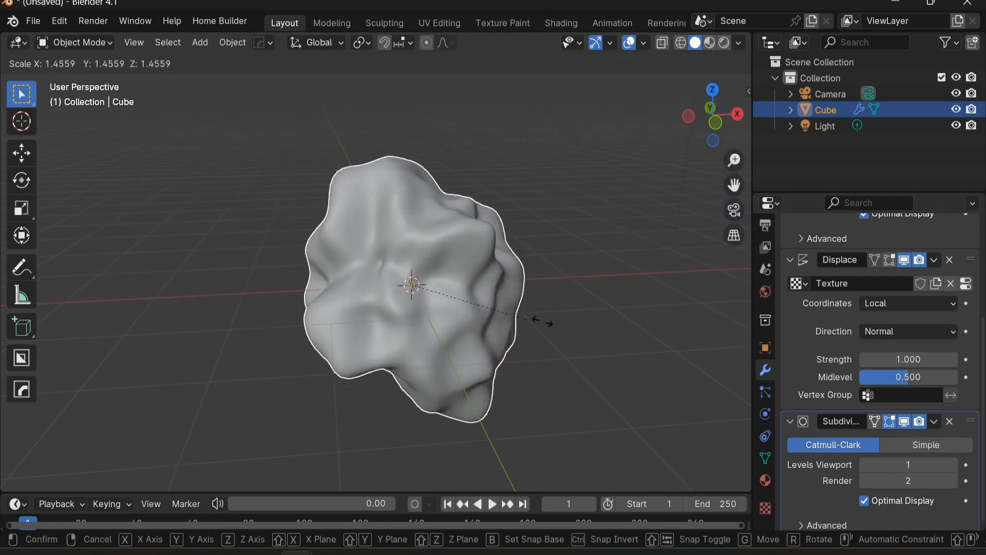
key("g")
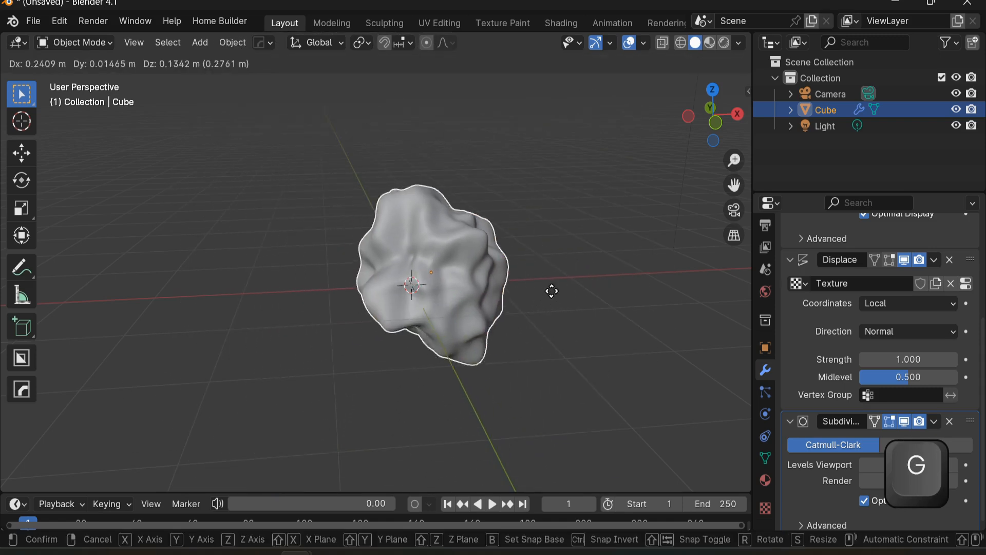
right_click(717, 363)
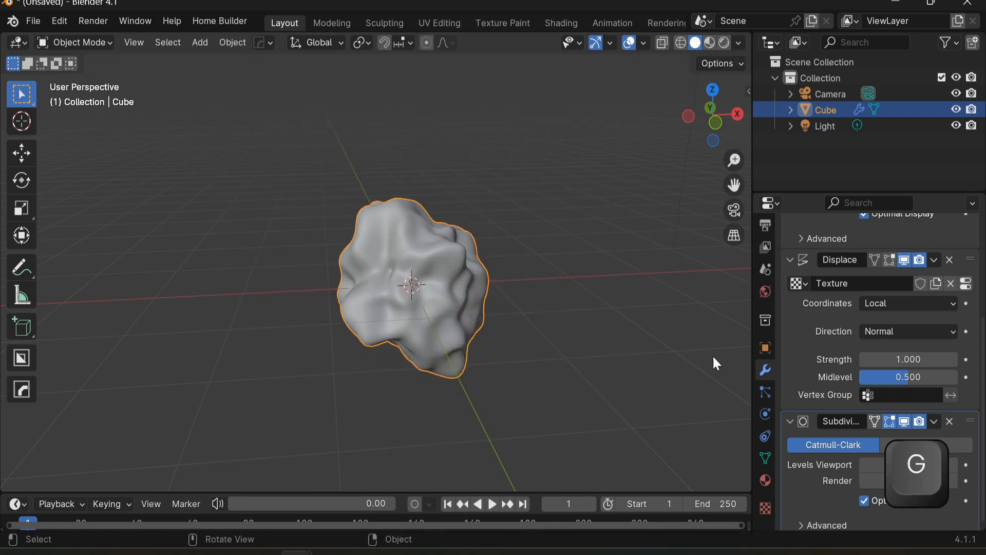
Step: Set the Displace modifier's texture coordinates back to Global and test-move the object to preview the effect
left_click(909, 303)
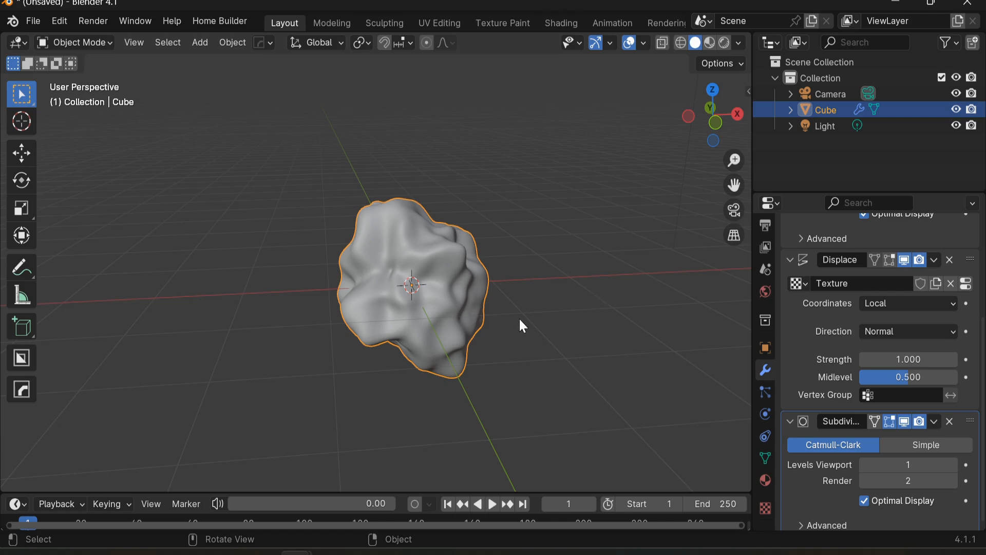
left_click(889, 302)
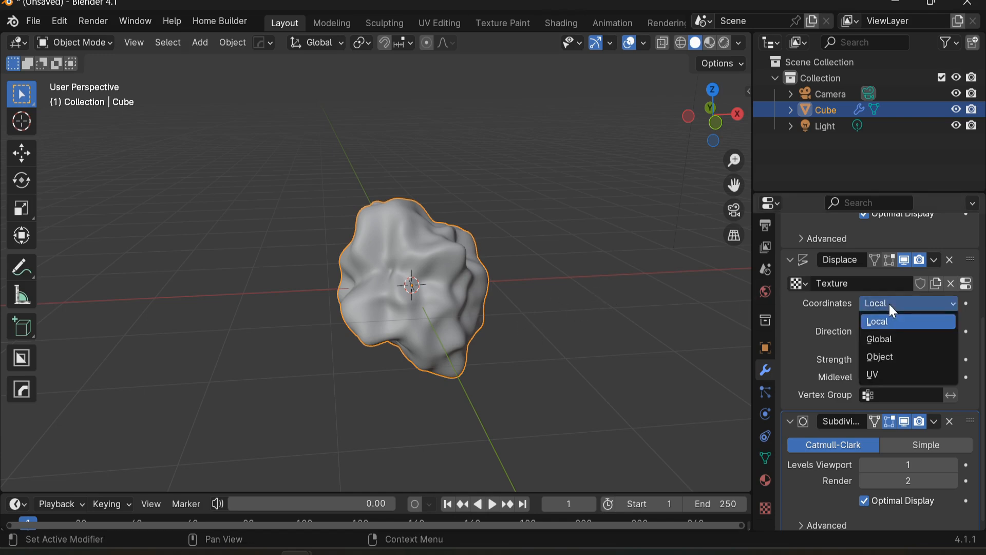
left_click(888, 339)
key("g")
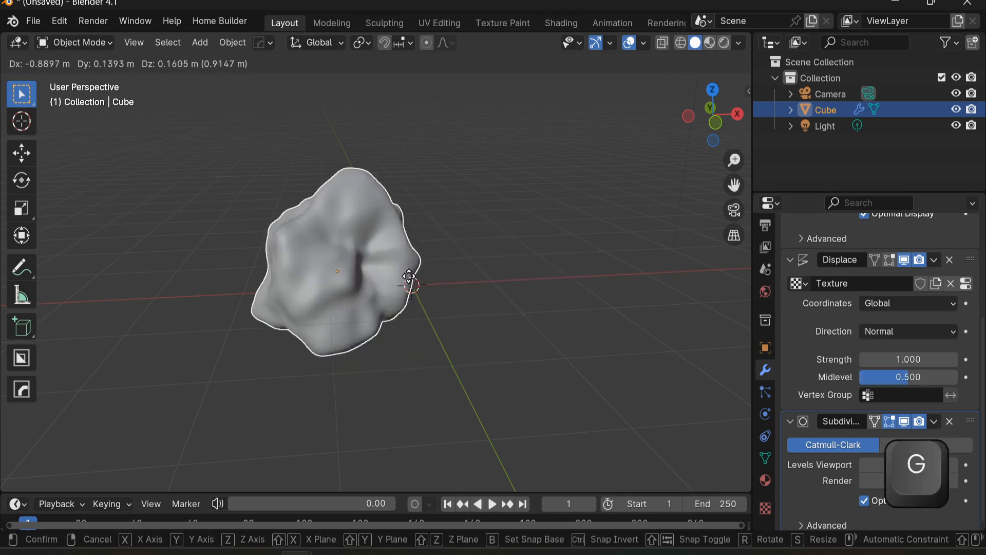
left_click(514, 341)
mouse_move(545, 384)
middle_mouse_down()
mouse_move(498, 358)
mouse_move(464, 318)
mouse_move(391, 322)
mouse_move(543, 377)
middle_mouse_up()
middle_click_drag(490, 335, 493, 287)
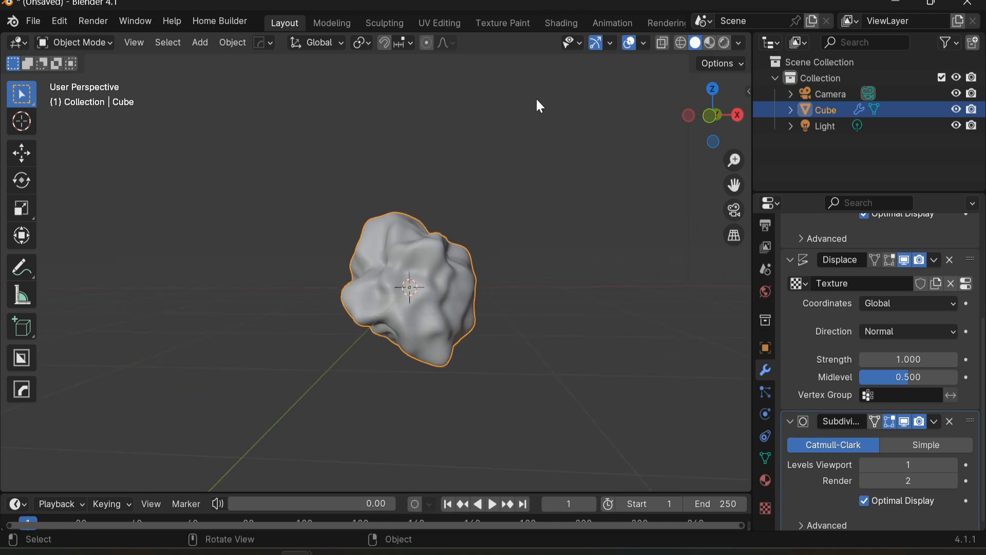
Step: Switch to the Shading workspace and close the file browser and image editor areas
left_click(545, 26)
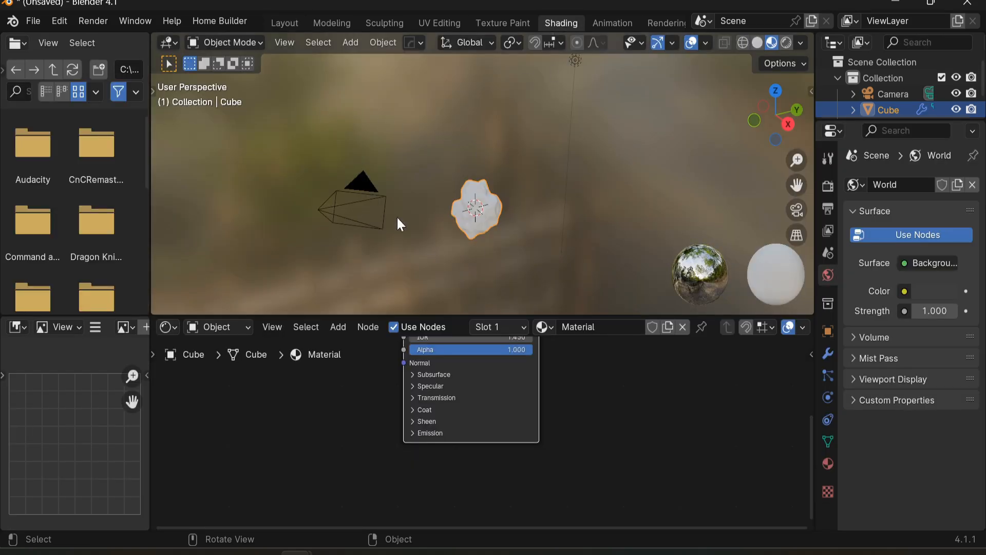
right_click(131, 45)
left_click(91, 166)
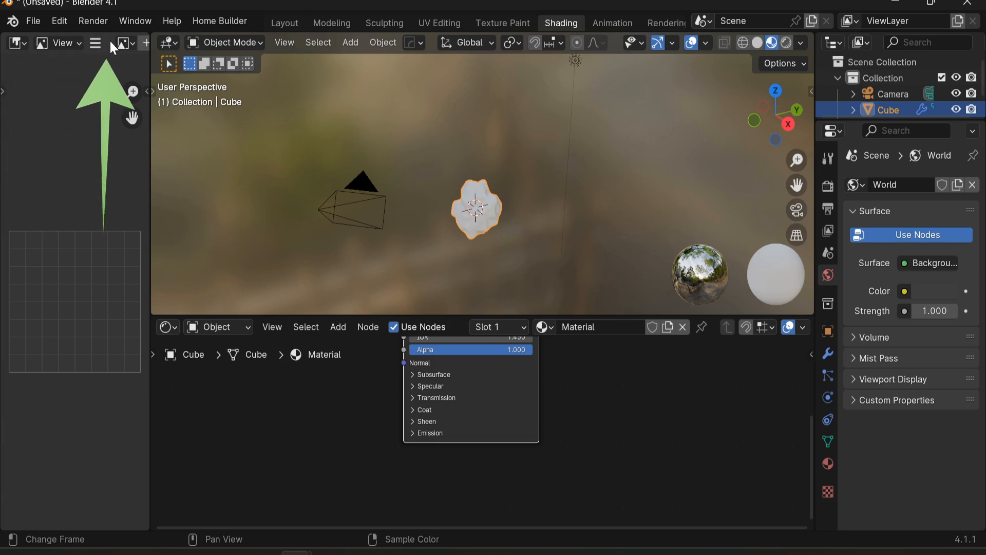
right_click(109, 42)
mouse_move(109, 31)
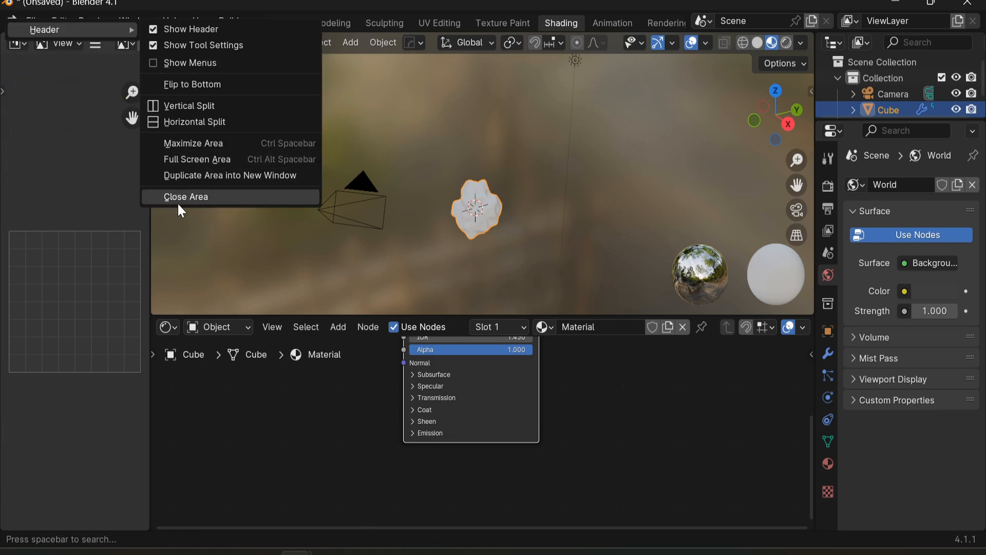
right_click(109, 54)
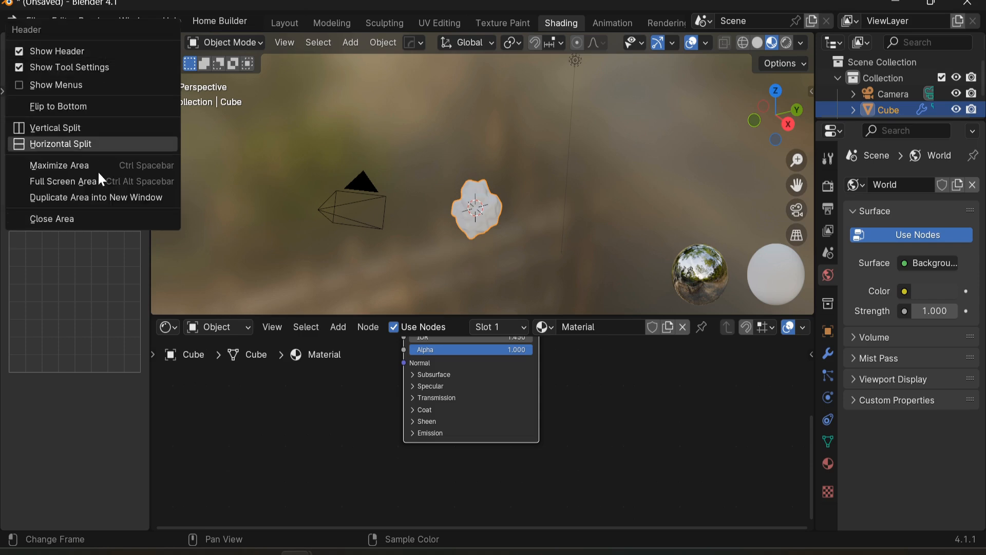
left_click(91, 218)
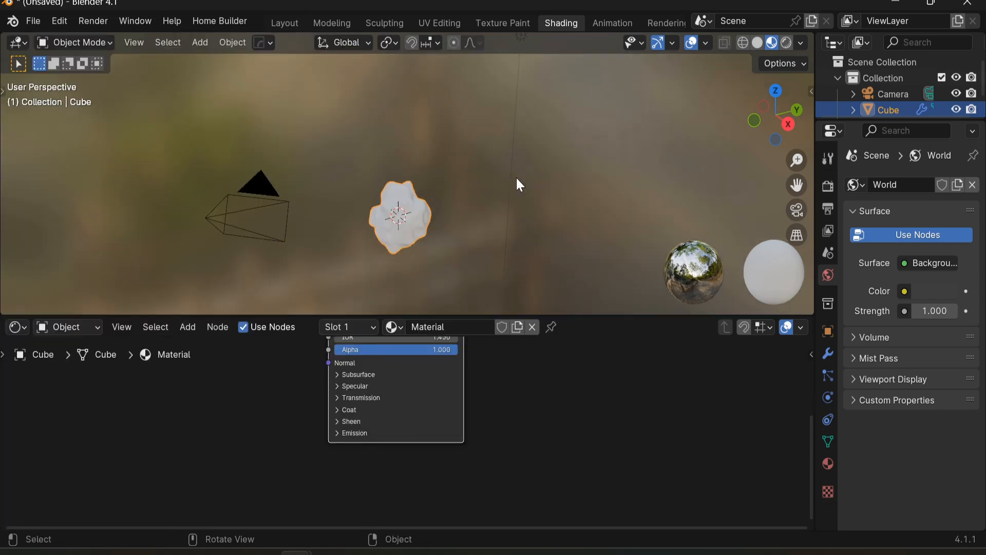
Step: Switch the viewport to rendered shading and show the cube's material properties
left_click(785, 42)
middle_click_drag(499, 194, 457, 215)
scroll(454, 206, "up", 5)
key("Home")
left_click(428, 327)
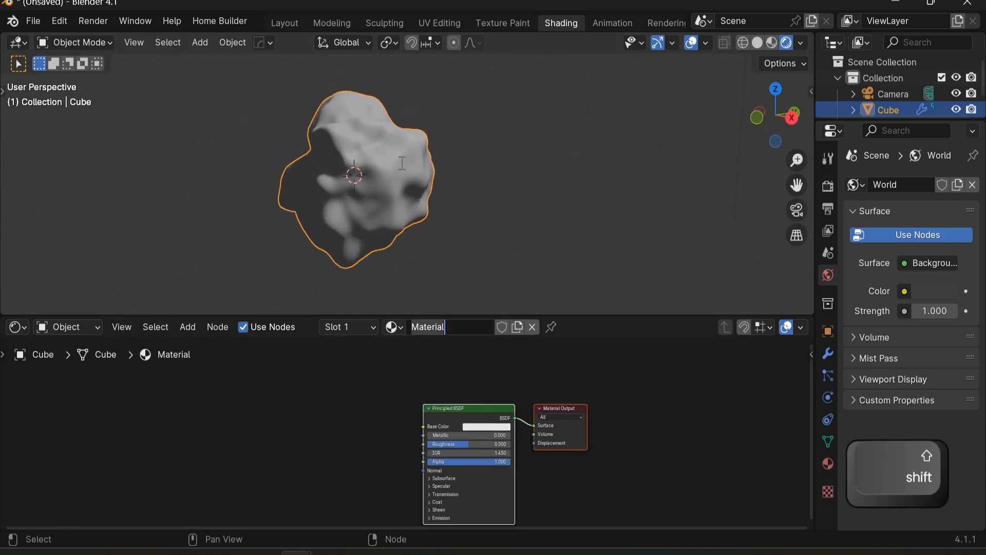
left_click(828, 463)
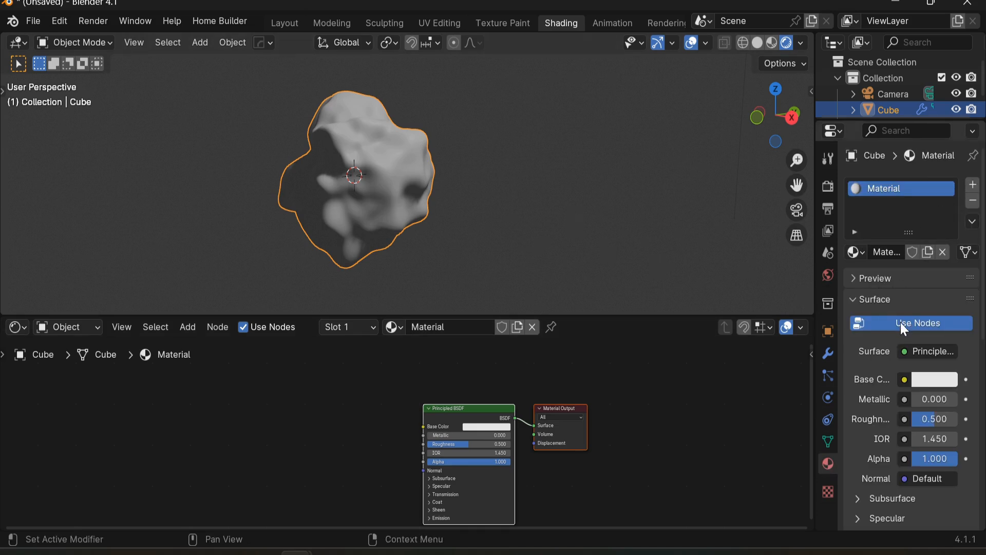
left_click_drag(818, 223, 763, 223)
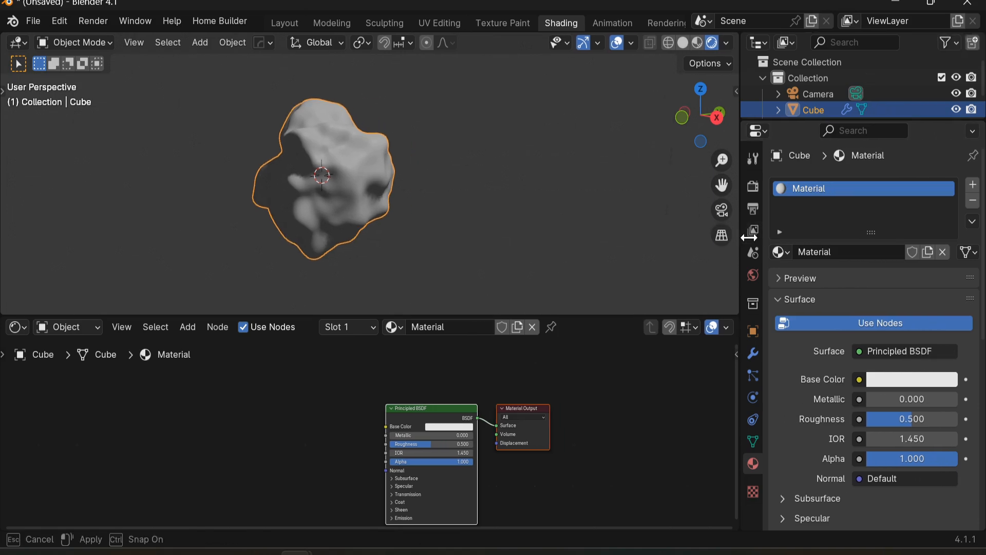
Step: Delete the Principled BSDF node from the cube's material
middle_click_drag(265, 432, 335, 422)
middle_click_drag(412, 425, 333, 424)
scroll(403, 431, "up", 4)
left_click(403, 393)
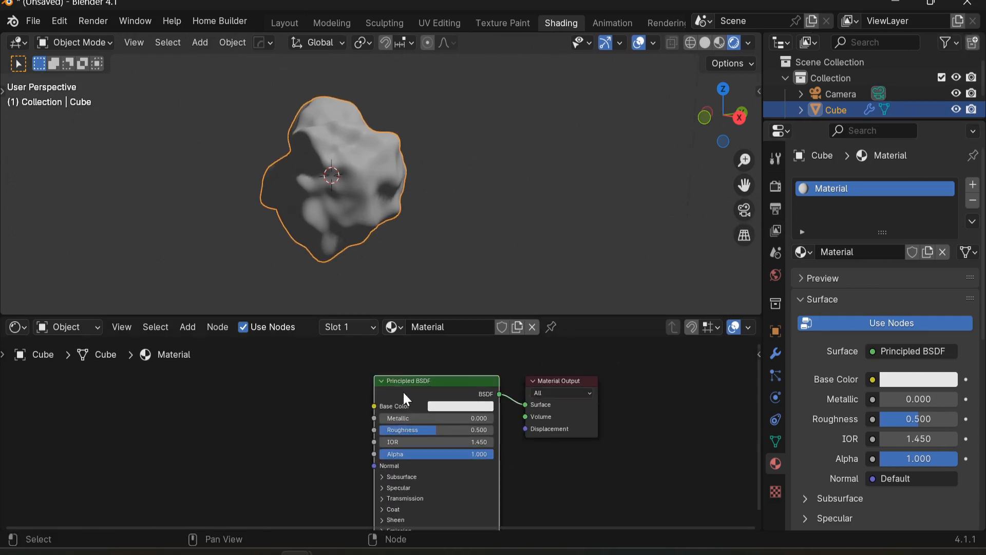
key("Delete")
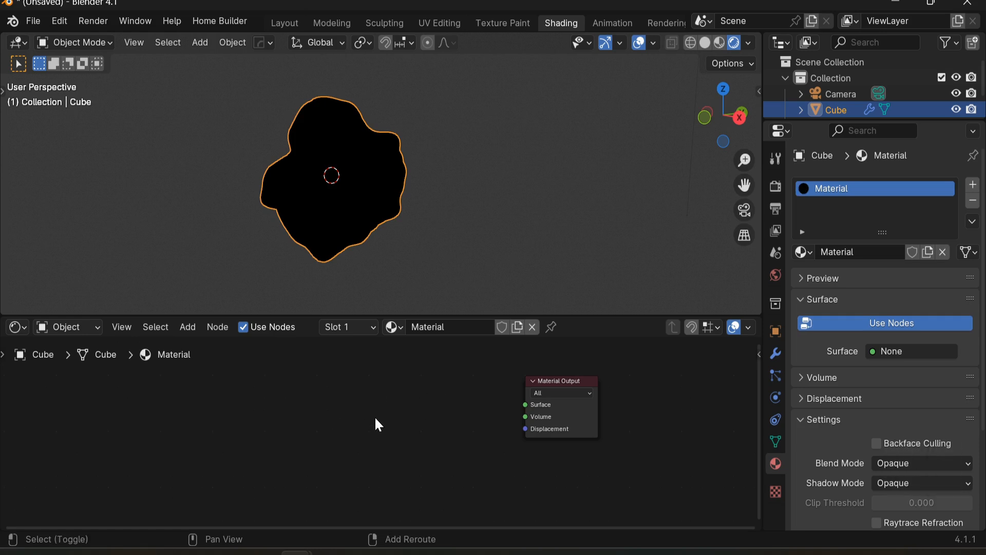
Step: Add a Mix Shader node to the material node tree
key("shift+a")
key("shift+a")
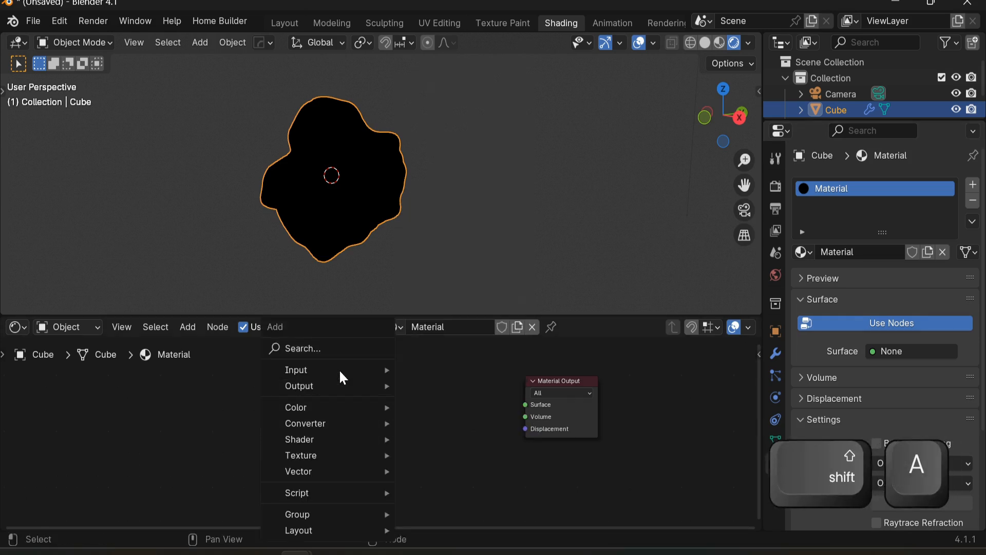
mouse_move(352, 373)
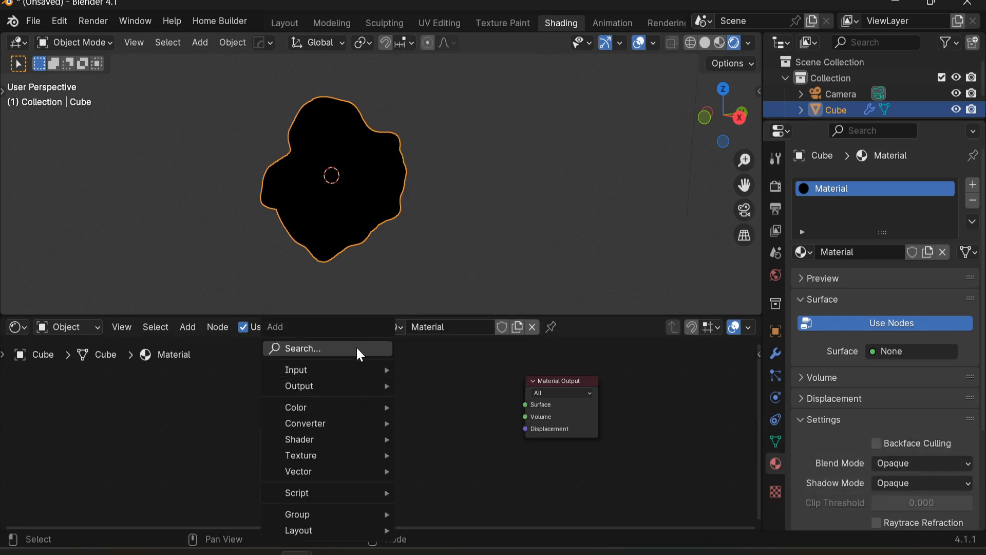
left_click(358, 348)
type("mi")
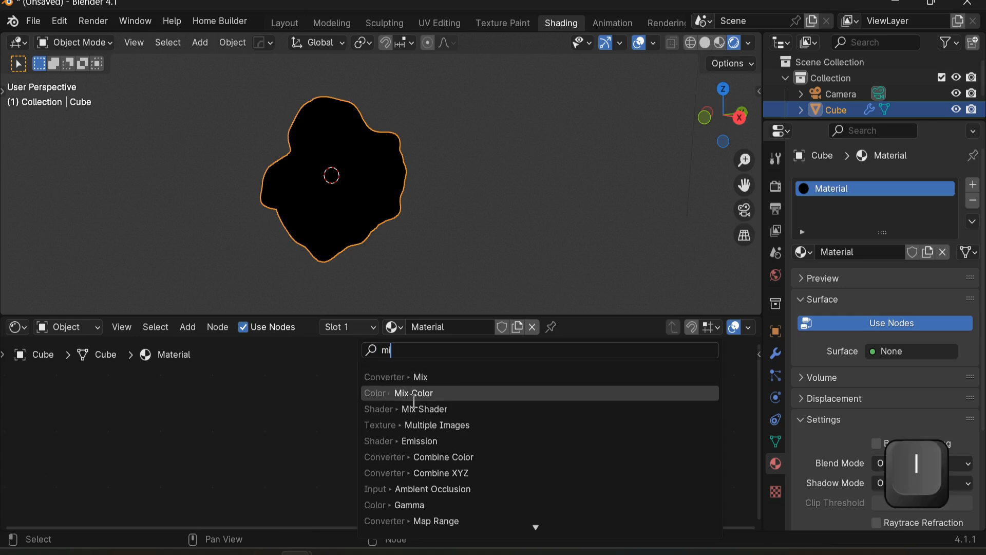
left_click(439, 408)
left_click(434, 405)
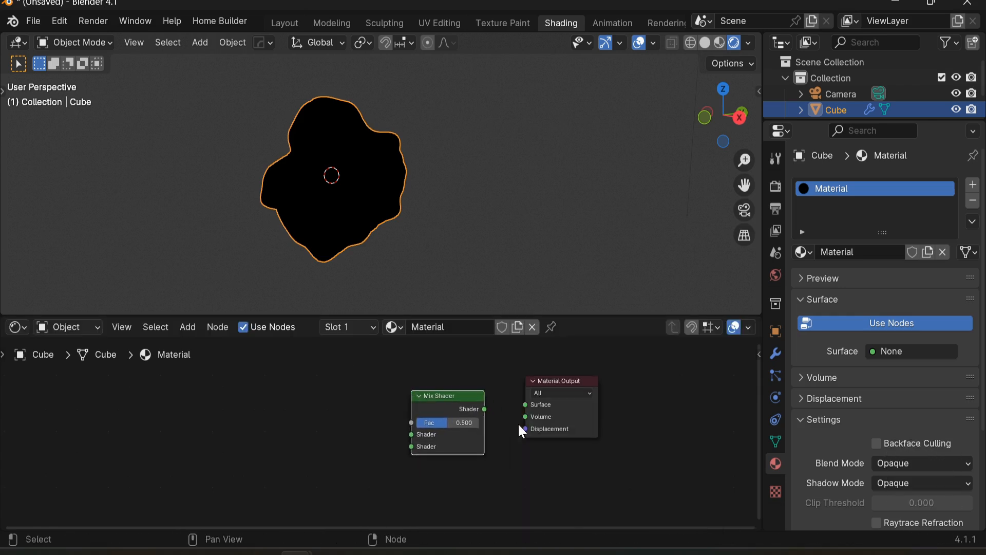
Step: Connect the Mix Shader output to the Material Output's Surface input
left_click_drag(484, 409, 523, 407)
left_click_drag(457, 396, 450, 391)
middle_click_drag(374, 429, 394, 448)
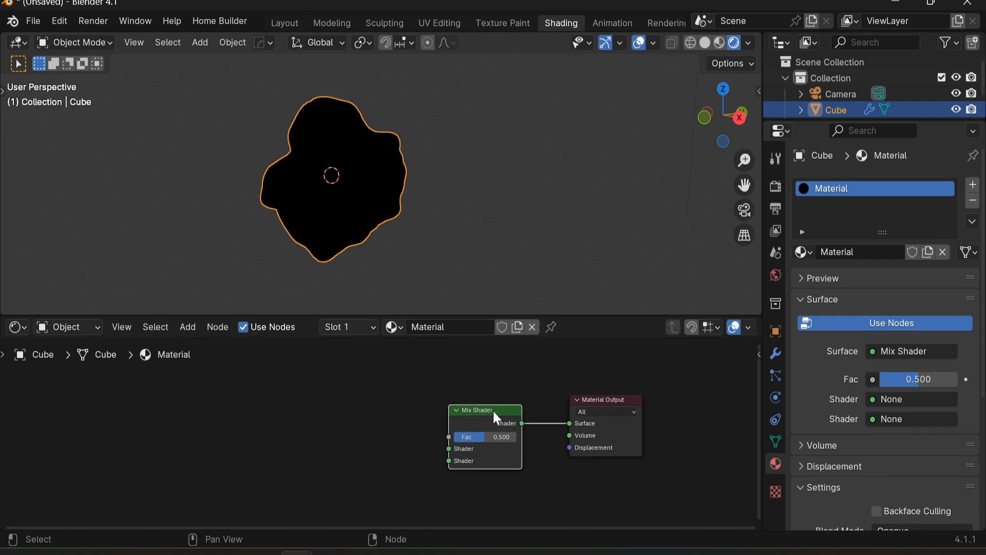
middle_click_drag(390, 405, 406, 423)
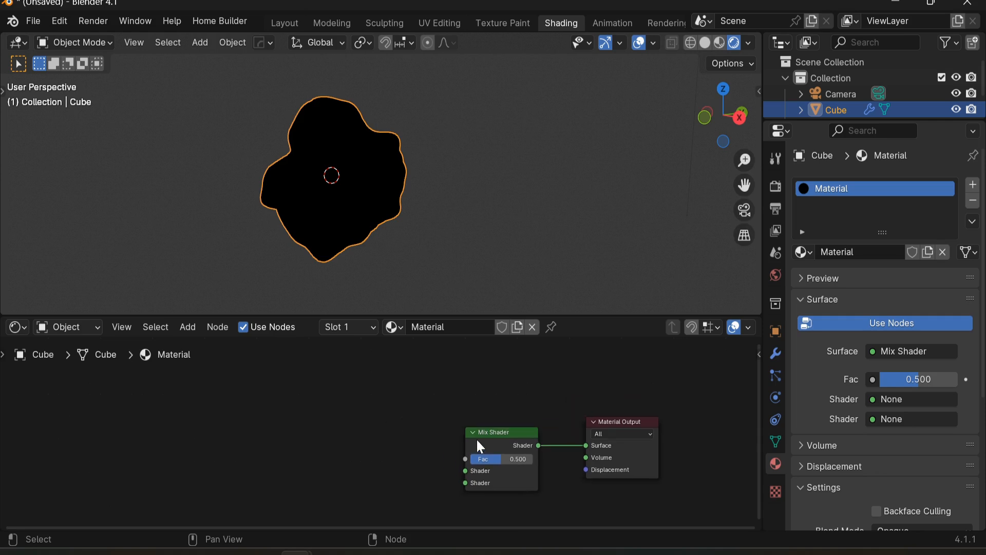
middle_click_drag(476, 414, 556, 410)
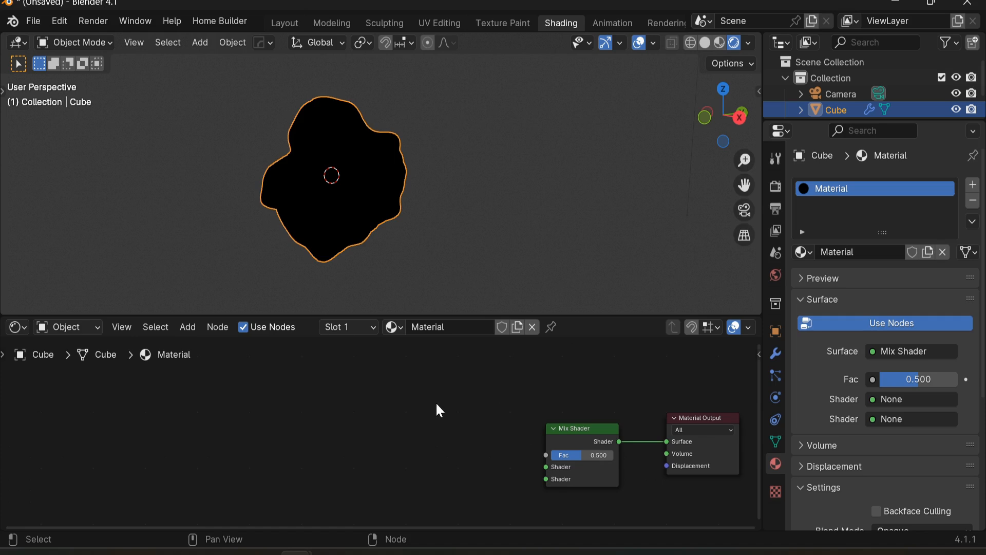
Step: Add an Emission node and duplicate it below the first
right_click(452, 434)
key("shift+a")
type("em")
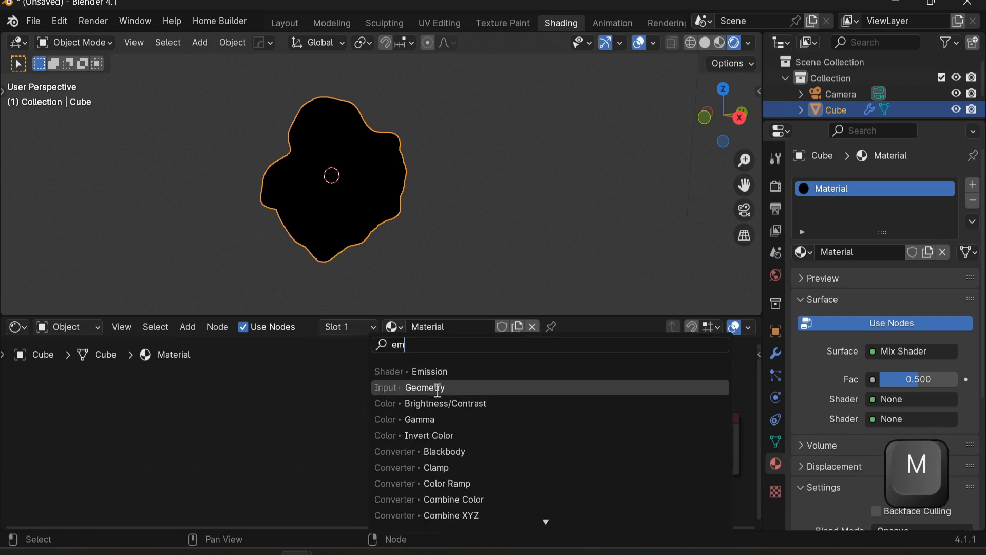
left_click(432, 371)
left_click(353, 384)
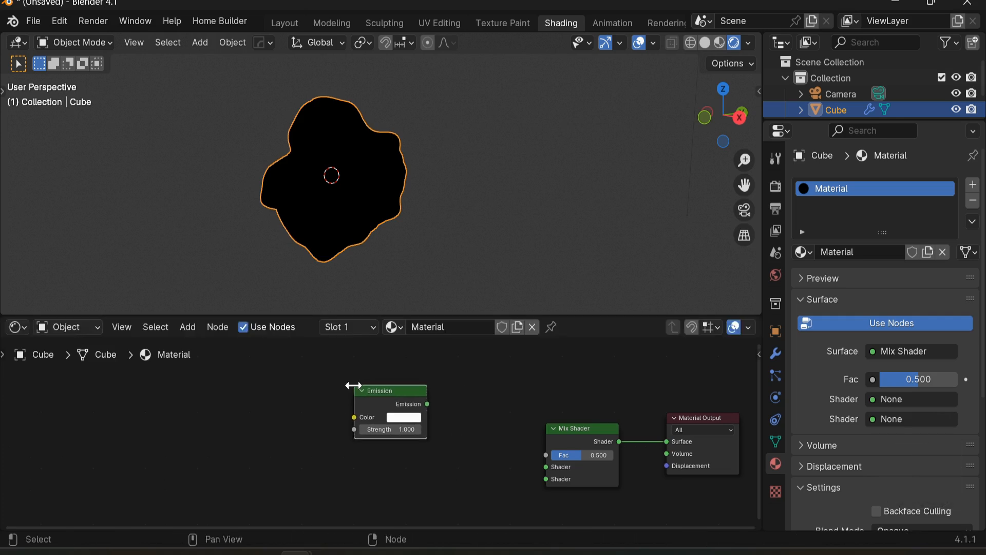
key("shift+d")
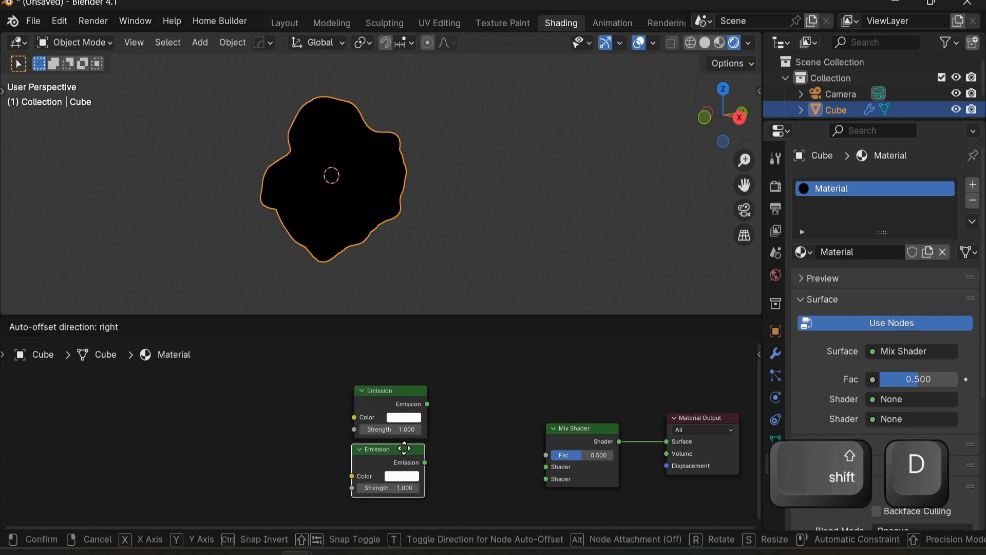
left_click(404, 452)
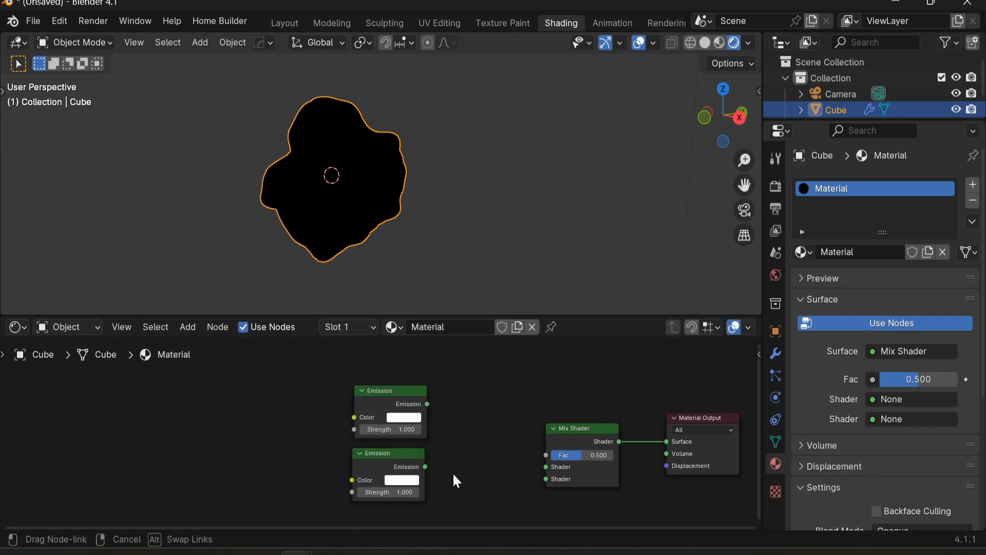
Step: Connect both Emission nodes to the Mix Shader's two Shader inputs
left_click_drag(426, 467, 546, 479)
left_click_drag(427, 404, 546, 467)
left_click_drag(428, 373, 350, 481)
left_click_drag(382, 403, 382, 428)
left_click(486, 434)
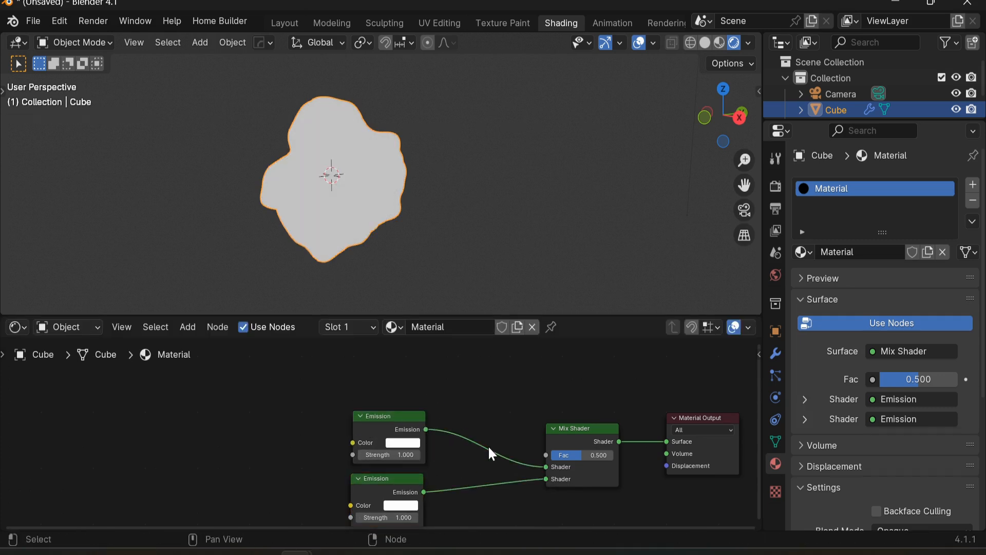
Step: Add a Layer Weight node and connect its Facing output to the Mix Shader's Fac input
middle_click_drag(550, 422, 567, 453)
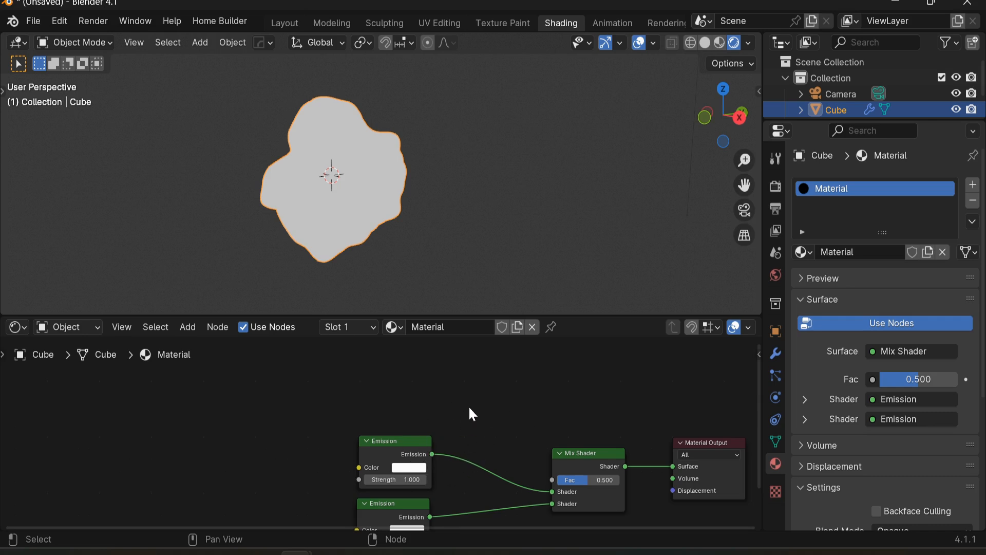
middle_click_drag(419, 394, 440, 402)
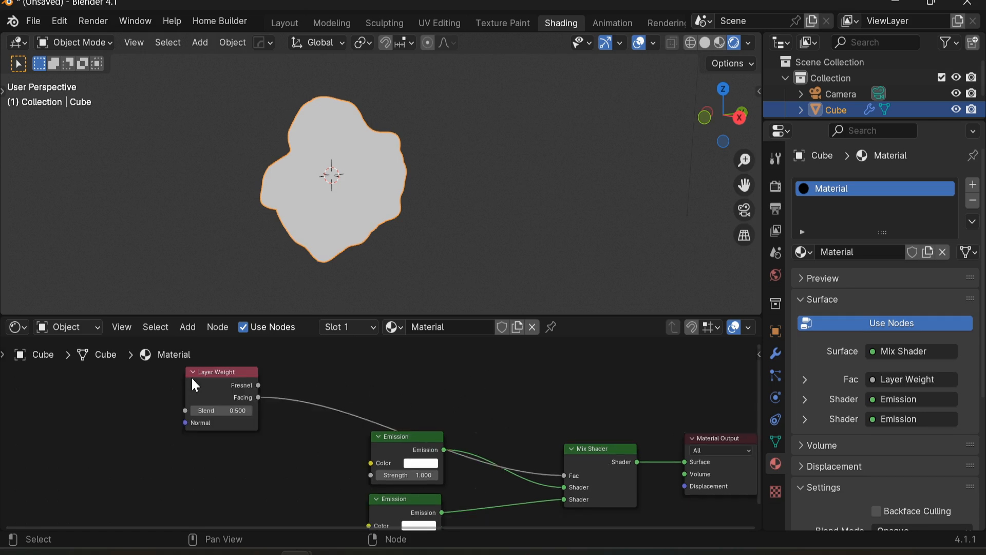
left_click_drag(215, 378, 129, 384)
scroll(323, 384, "up", 2)
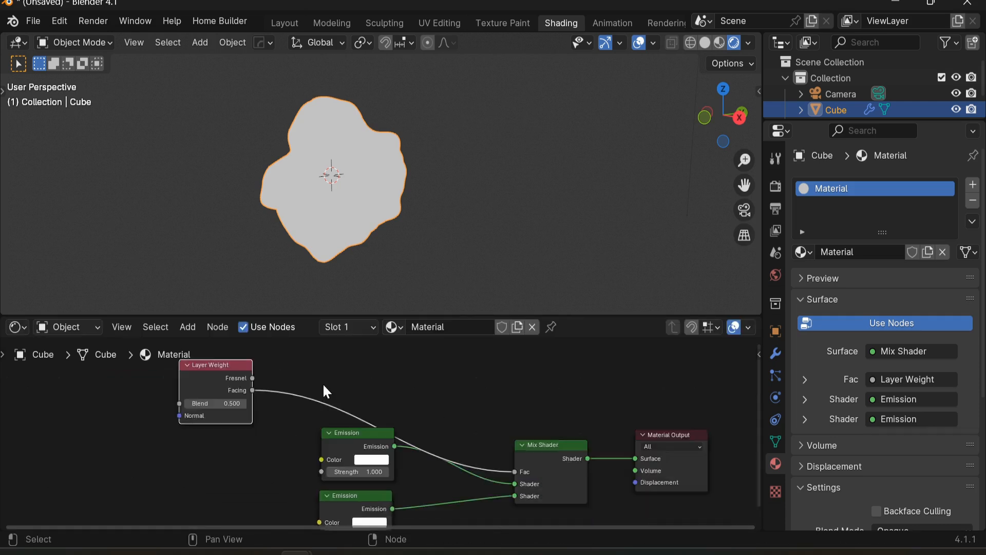
scroll(322, 386, "down", 2)
scroll(317, 412, "up", 2)
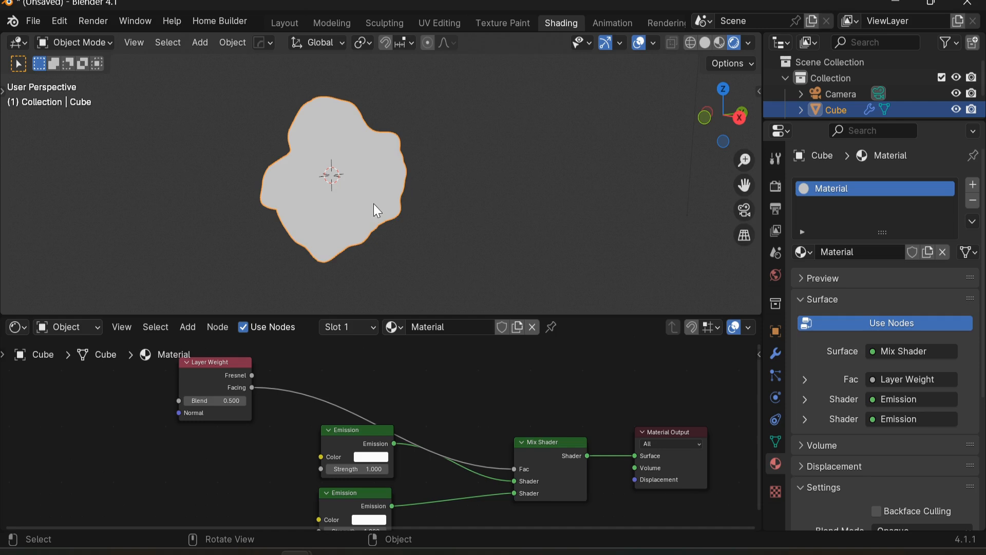
Step: Add a Math node onto the link between Layer Weight's Facing output and the Mix Shader's Fac input
middle_click_drag(362, 191, 366, 230, "shift")
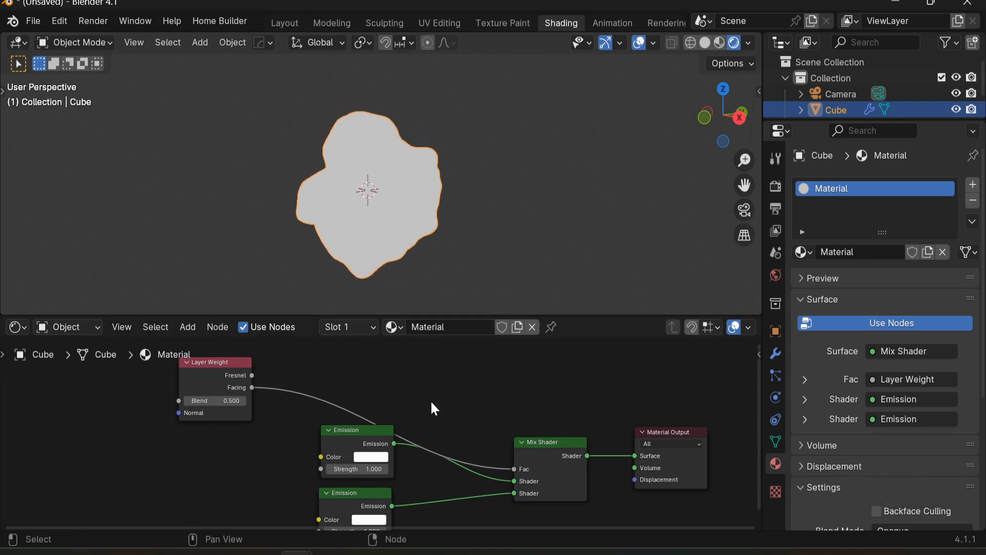
scroll(411, 425, "up", 2)
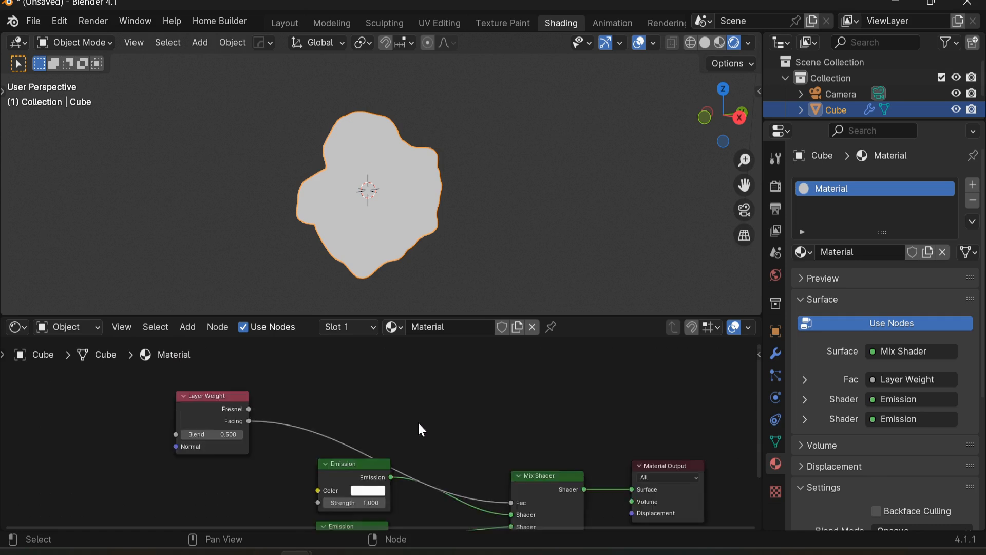
key("shift+a")
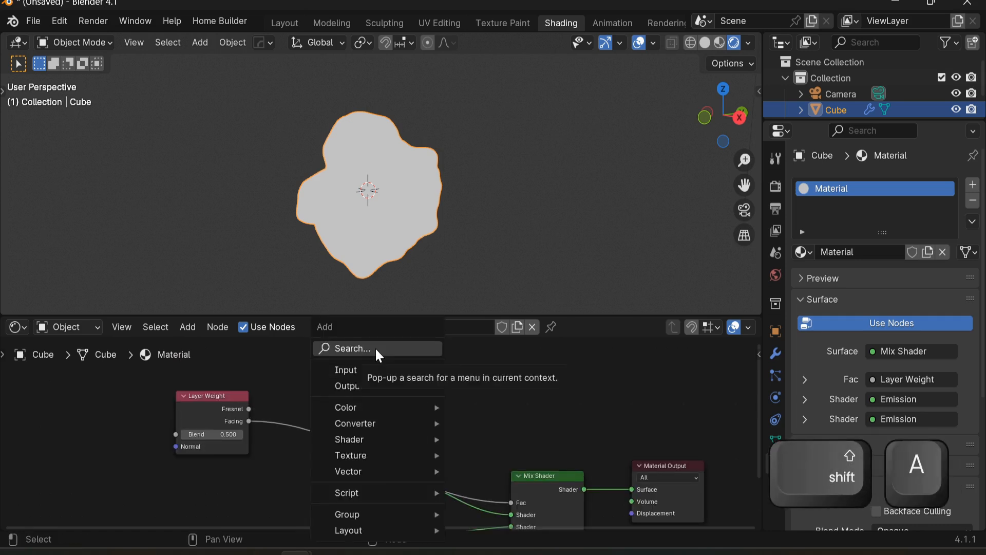
left_click(376, 350)
type("math")
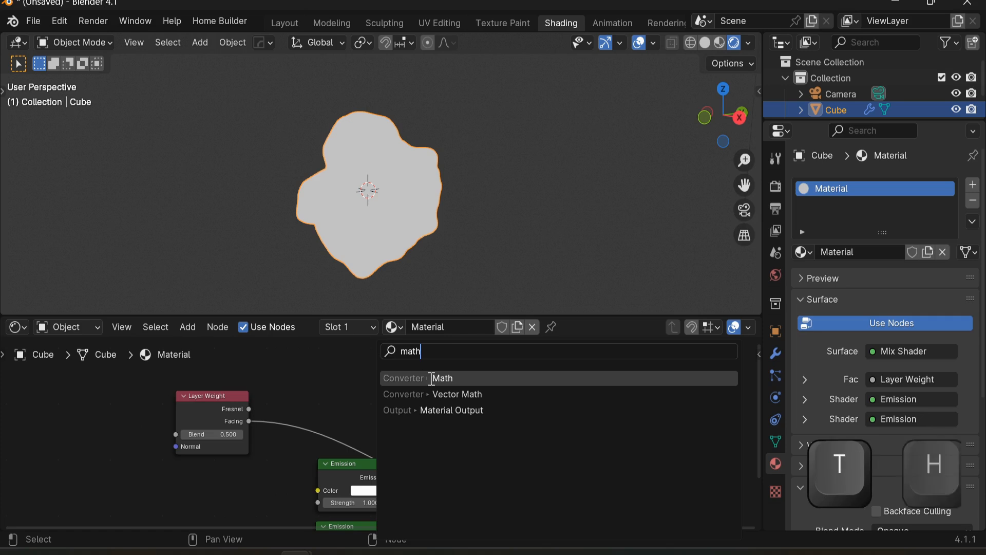
key("Return")
left_click(314, 414)
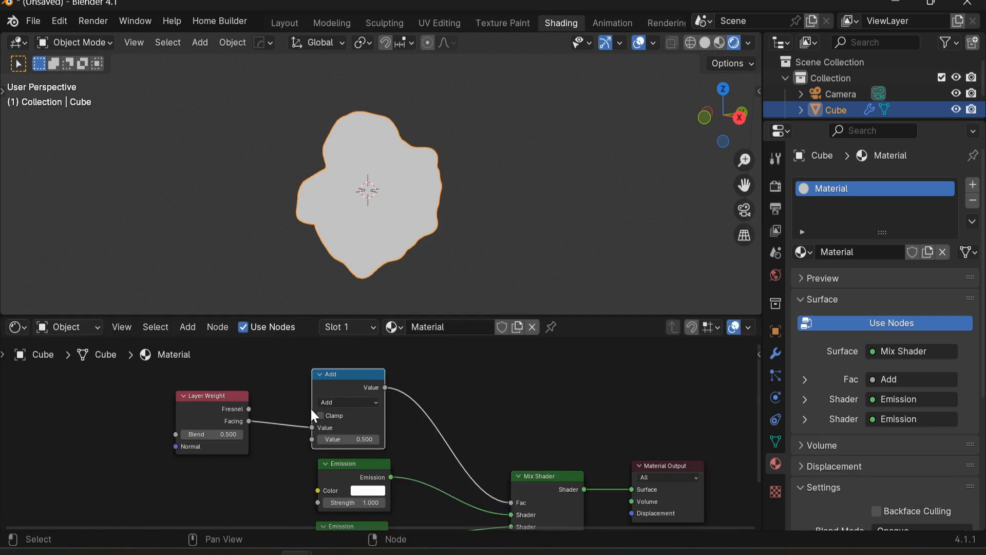
Step: Set the Math node's operation to Greater Than
left_click(350, 403)
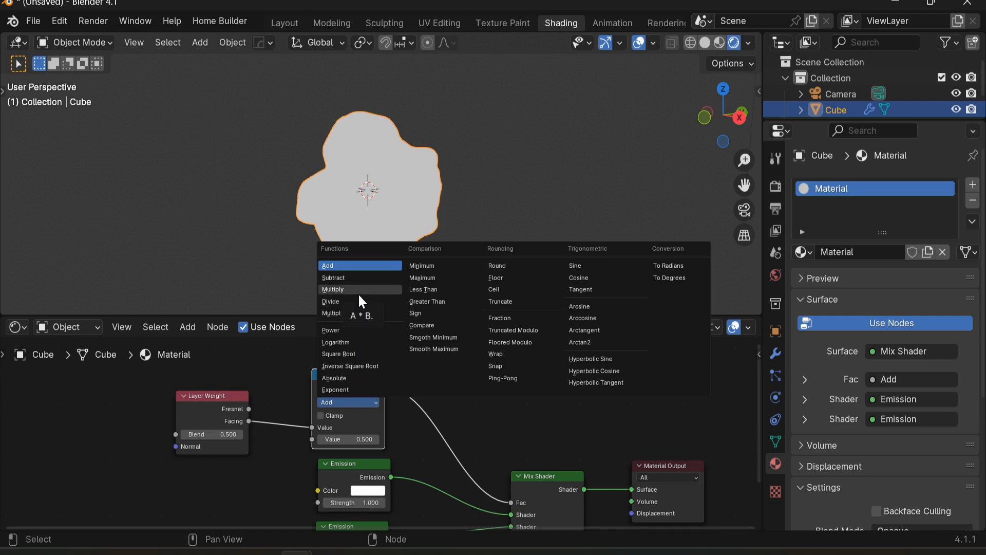
left_click(442, 301)
left_click_drag(343, 386, 344, 378)
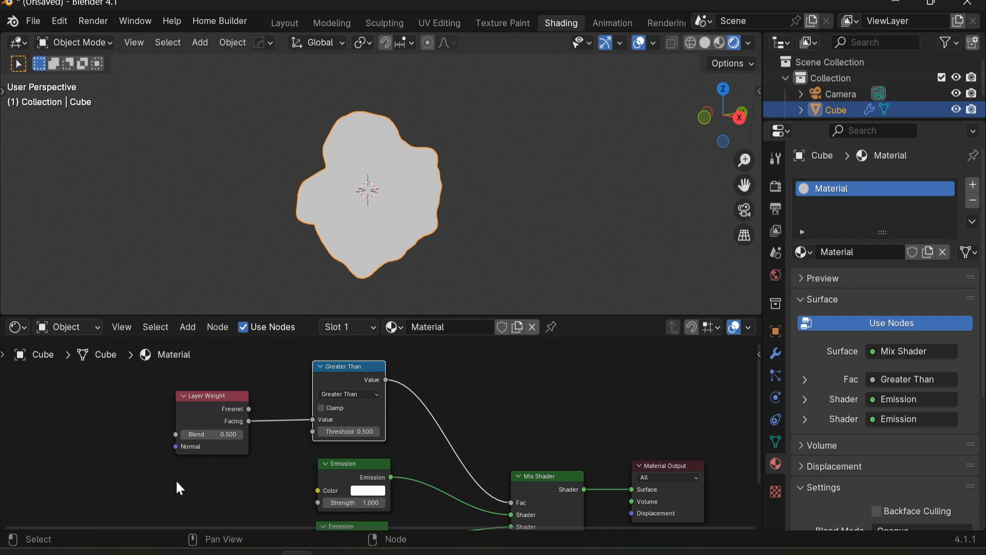
Step: Reposition the two Emission nodes slightly within the node editor
scroll(211, 455, "up", 5)
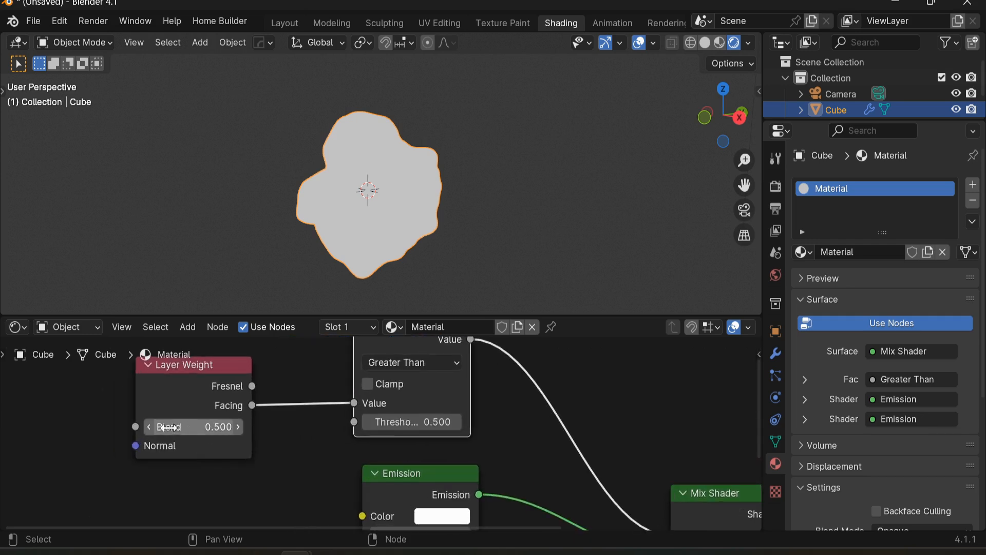
scroll(207, 428, "down", 2)
left_click_drag(223, 417, 200, 406)
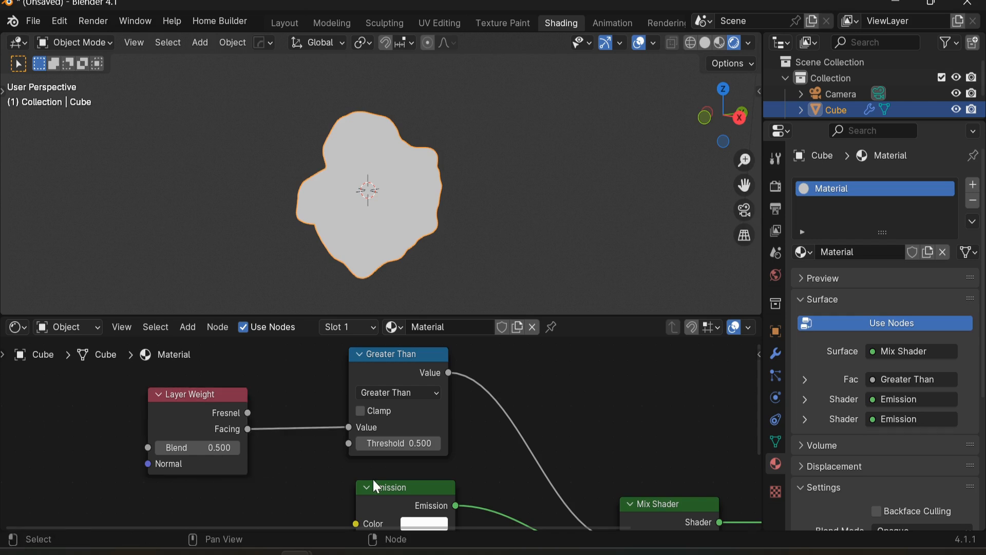
scroll(304, 458, "down", 3)
middle_click_drag(245, 457, 249, 459)
middle_click_drag(377, 424, 398, 416)
middle_click_drag(312, 477, 358, 462)
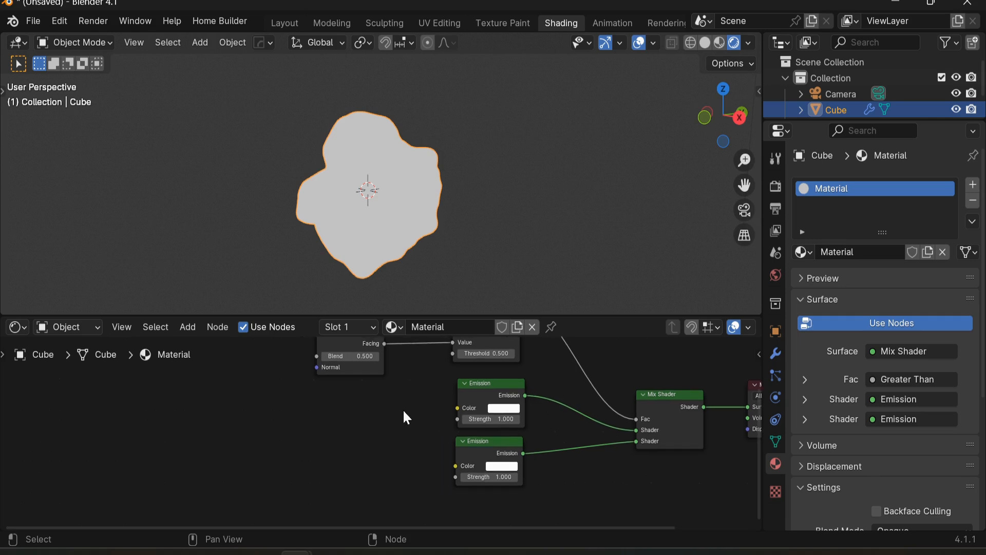
left_click_drag(476, 389, 472, 387)
left_click_drag(494, 439, 491, 447)
Step: Add a Color Ramp node and place it to the left of the Emission nodes
key("shift+a")
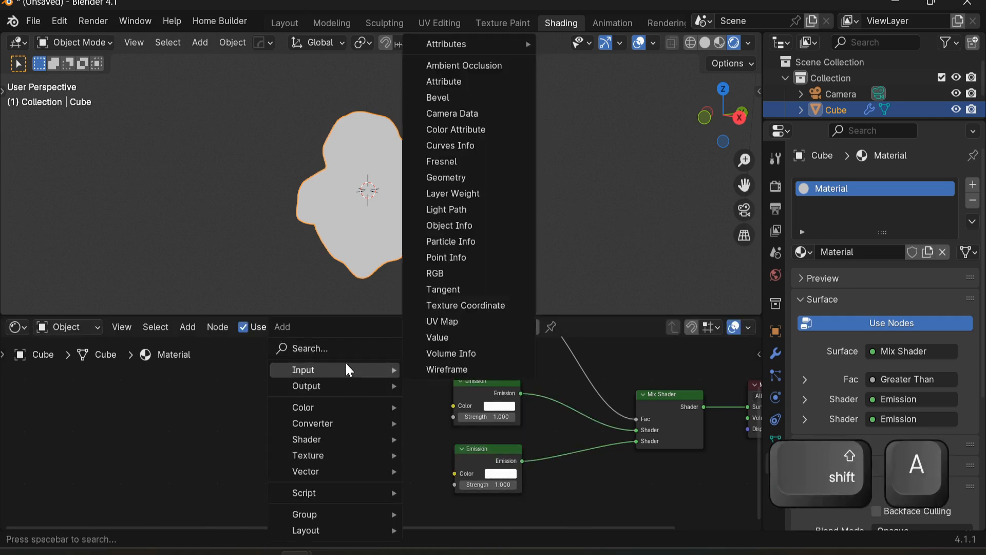
left_click(345, 347)
type("colo")
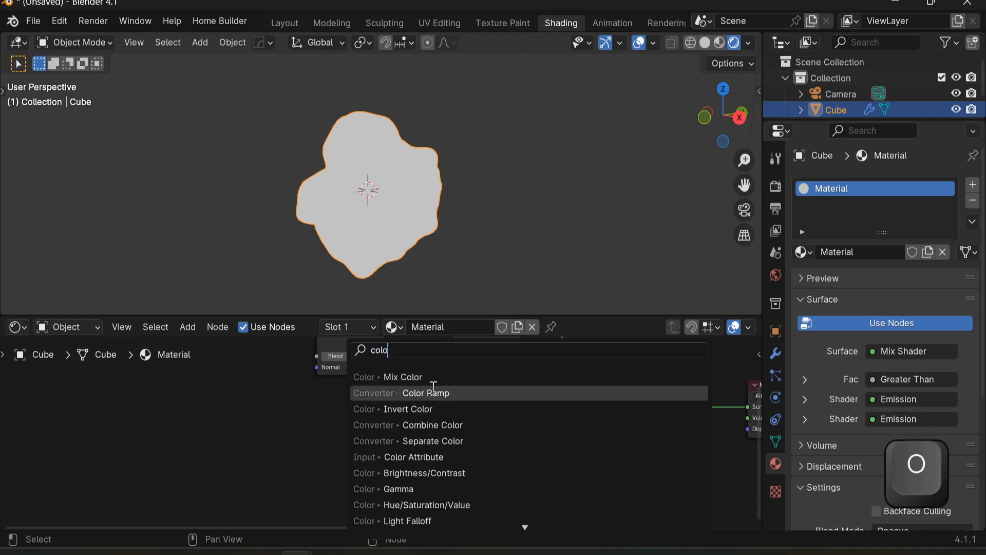
left_click(390, 394)
left_click(277, 399)
left_click_drag(343, 417, 356, 493)
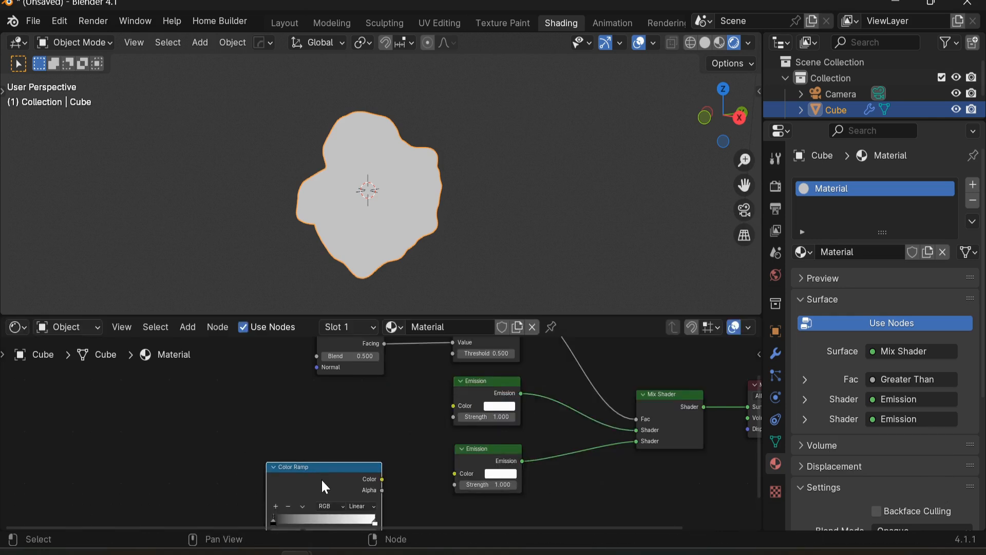
Step: Duplicate the Color Ramp node and place the copy below the original
key("shift+d")
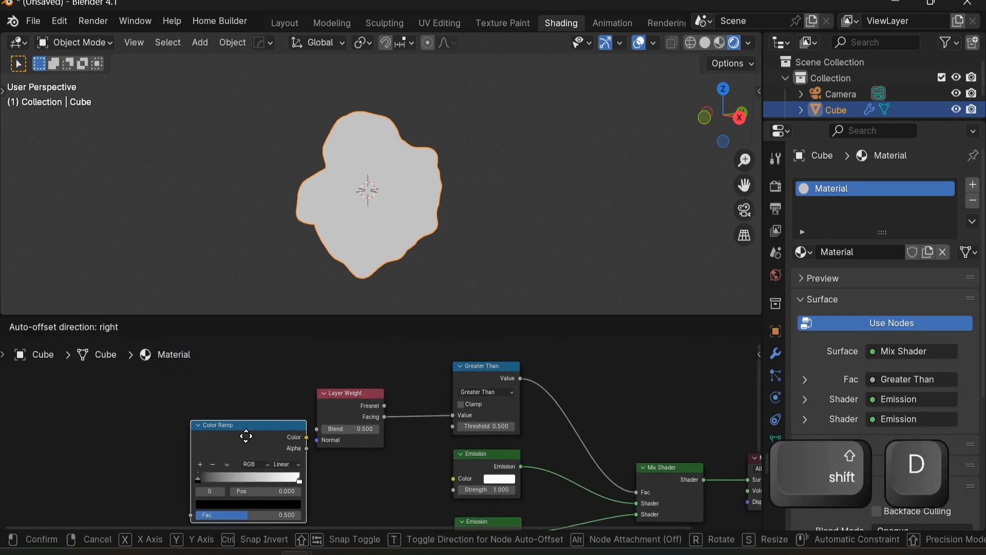
left_click(242, 434)
scroll(428, 433, "down", 1)
left_click_drag(421, 411, 181, 410)
scroll(358, 459, "up", 2)
scroll(341, 440, "up", 1)
Step: Connect each Color Ramp's Color output to the Color input of one Emission node
left_click_drag(315, 374, 400, 406)
left_click_drag(304, 396, 490, 420)
middle_click_drag(447, 449, 440, 406)
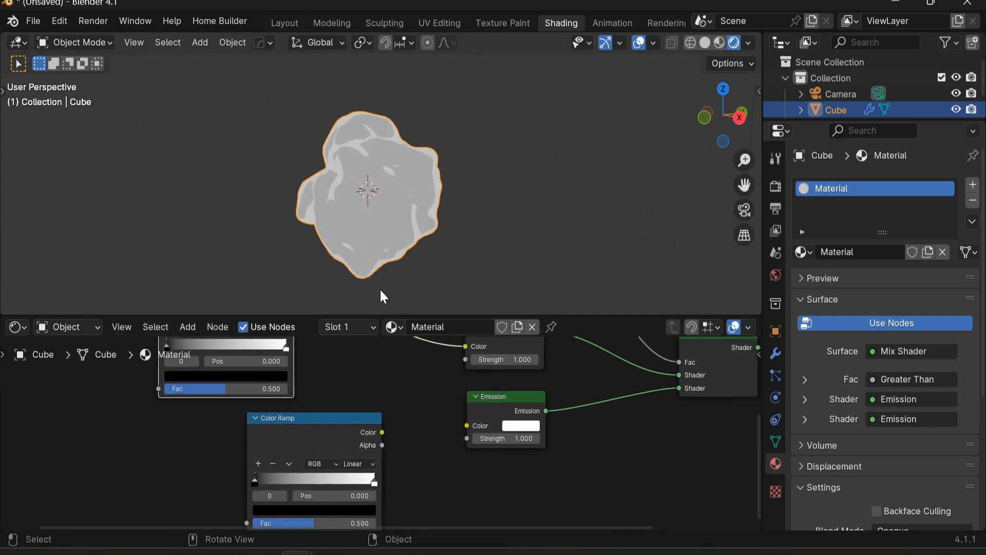
left_click_drag(382, 432, 473, 427)
middle_click_drag(427, 432, 505, 413)
left_click_drag(372, 411, 284, 409)
left_click(396, 399)
mouse_move(396, 399)
middle_mouse_down()
mouse_move(409, 412)
mouse_move(392, 438)
mouse_move(405, 410)
middle_mouse_up()
Step: Rename the upper Color Ramp node's label to fire
left_click(356, 380)
right_click(356, 384)
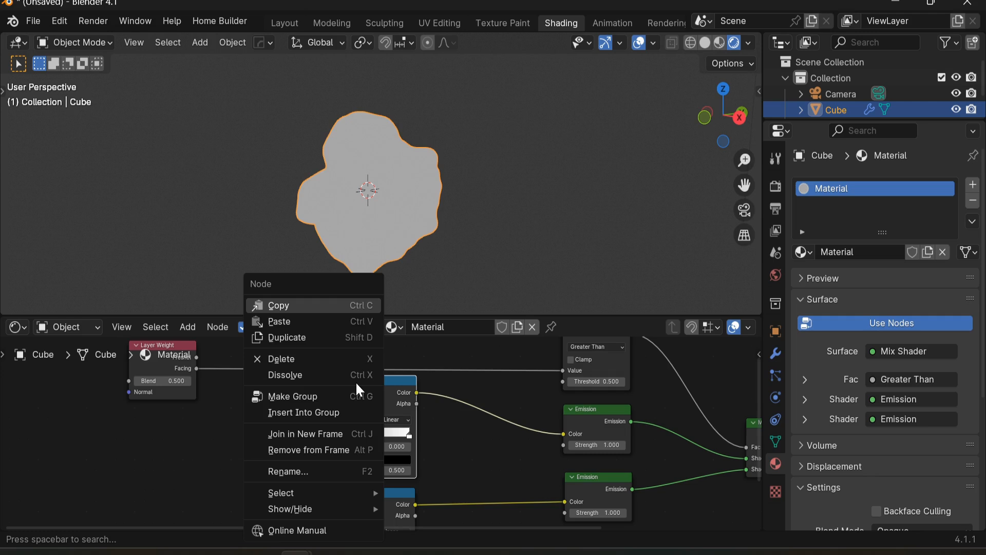
left_click(333, 471)
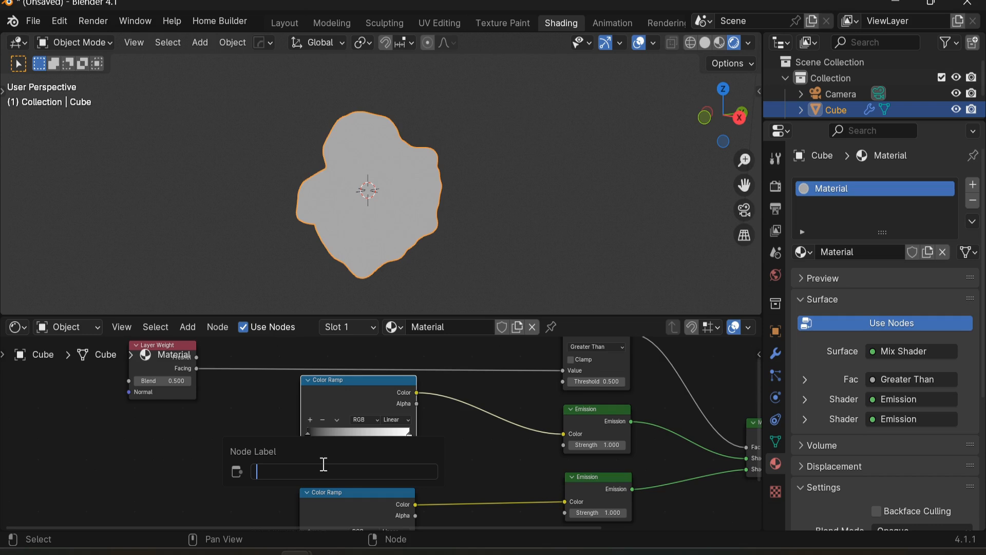
type("fire")
key("Return")
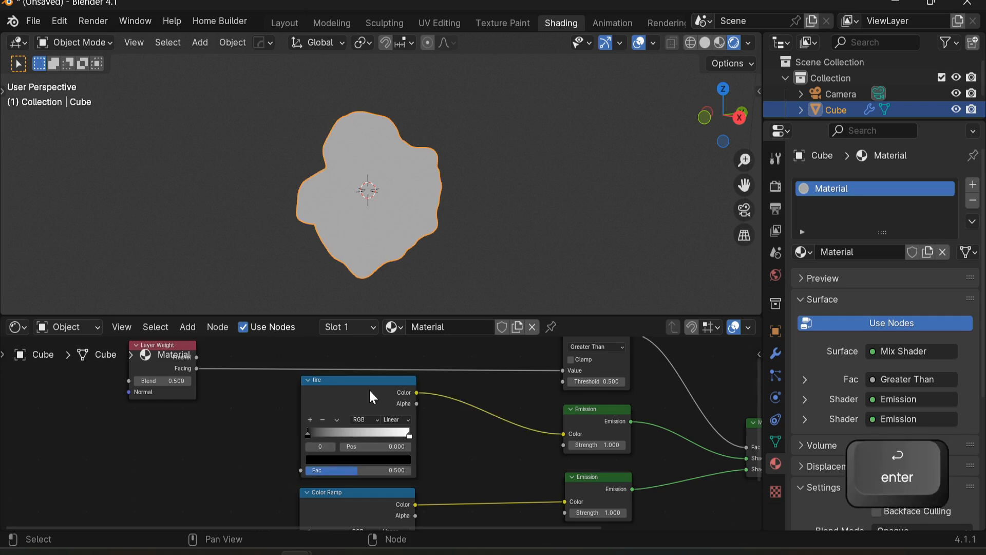
Step: Rename the lower Color Ramp node's label to smoke
scroll(321, 396, "up", 3)
middle_click_drag(314, 447, 317, 354)
right_click(315, 422)
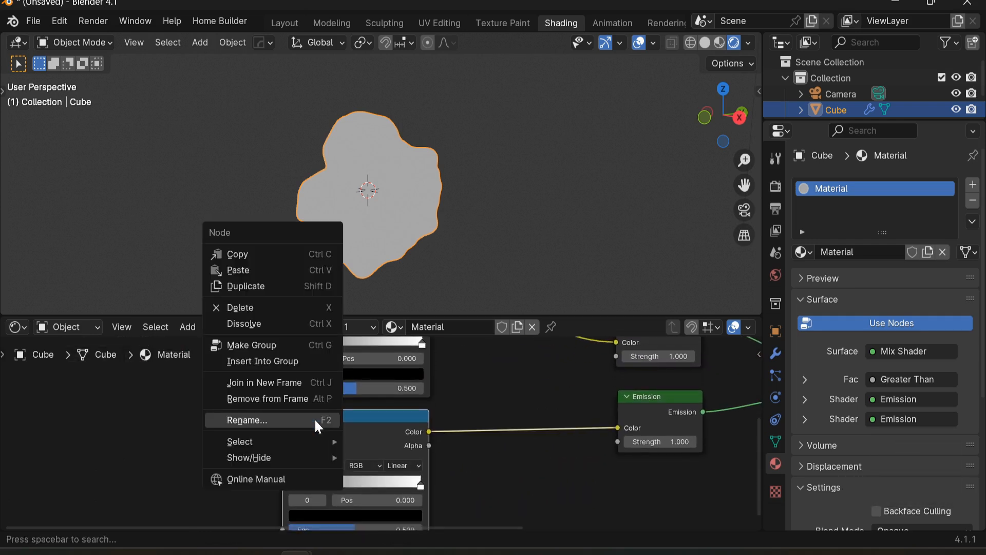
left_click(315, 421)
type("s")
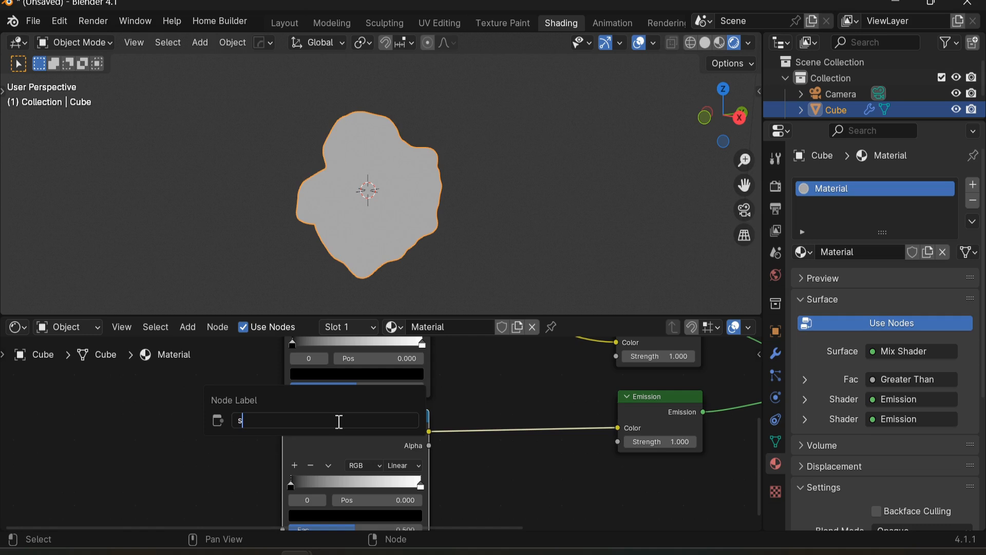
type("mokw")
key("BackSpace")
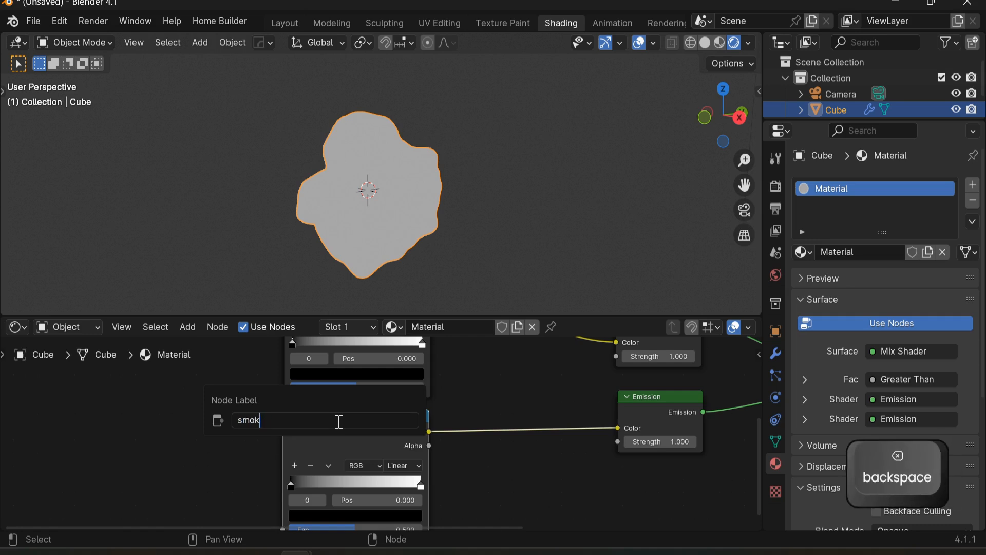
type("e")
key("Return")
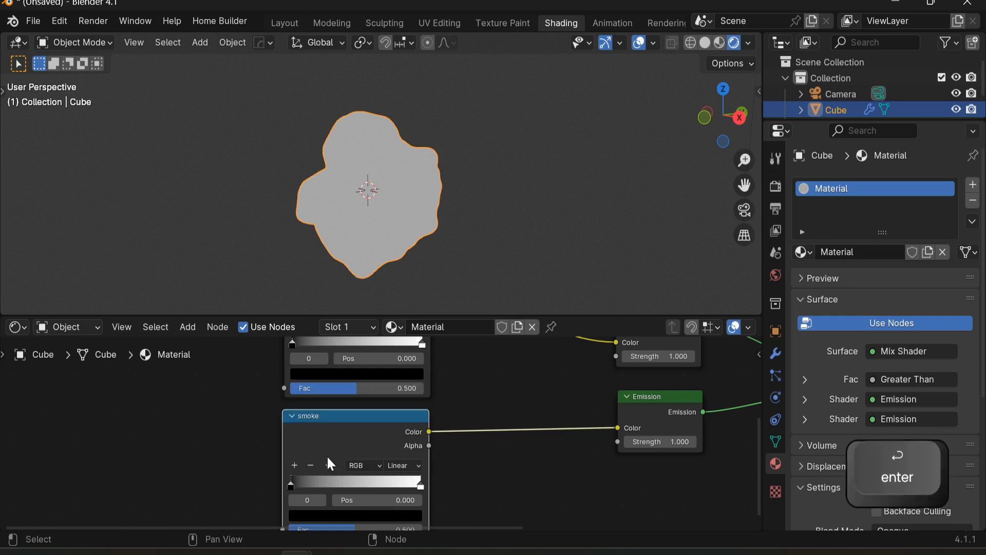
middle_click_drag(491, 485, 463, 466)
middle_click_drag(473, 434, 441, 427)
scroll(431, 454, "down", 2)
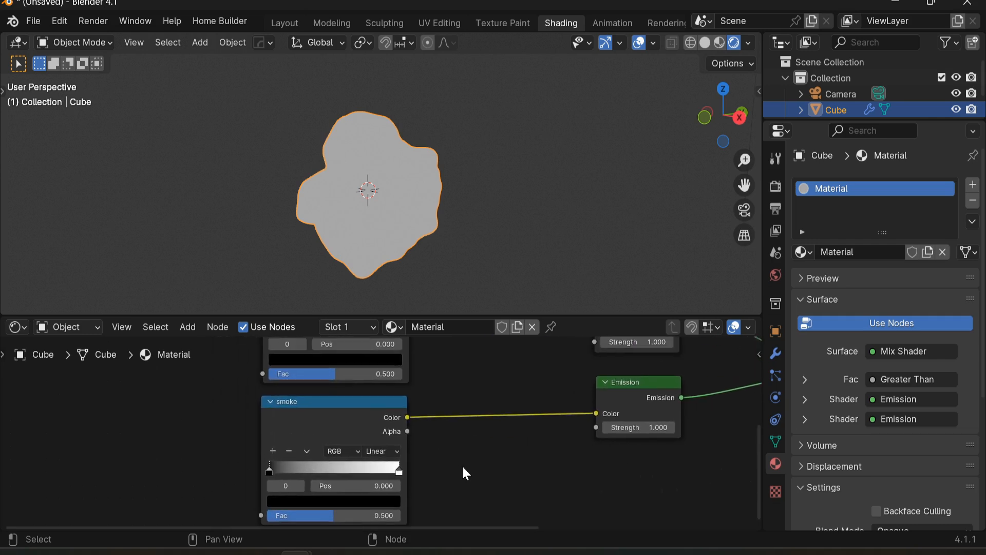
scroll(415, 430, "up", 2)
middle_click_drag(408, 421, 506, 492)
scroll(447, 455, "up", 3)
Step: Drag the fire ramp's black stop to about 0.477 and undo that change
mouse_move(392, 427)
left_mouse_down()
mouse_move(449, 426)
mouse_move(368, 435)
mouse_move(425, 418)
left_mouse_up()
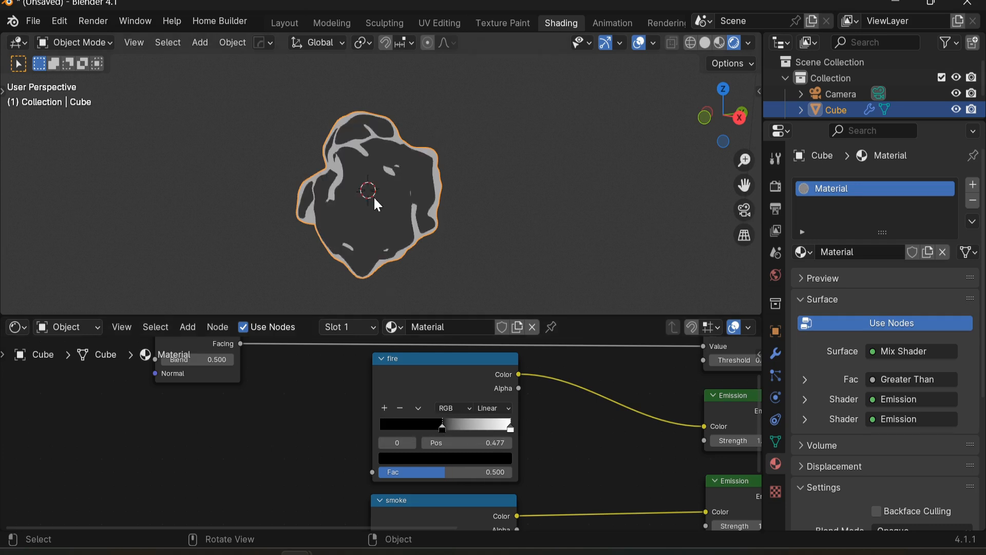
middle_click_drag(385, 268, 411, 247)
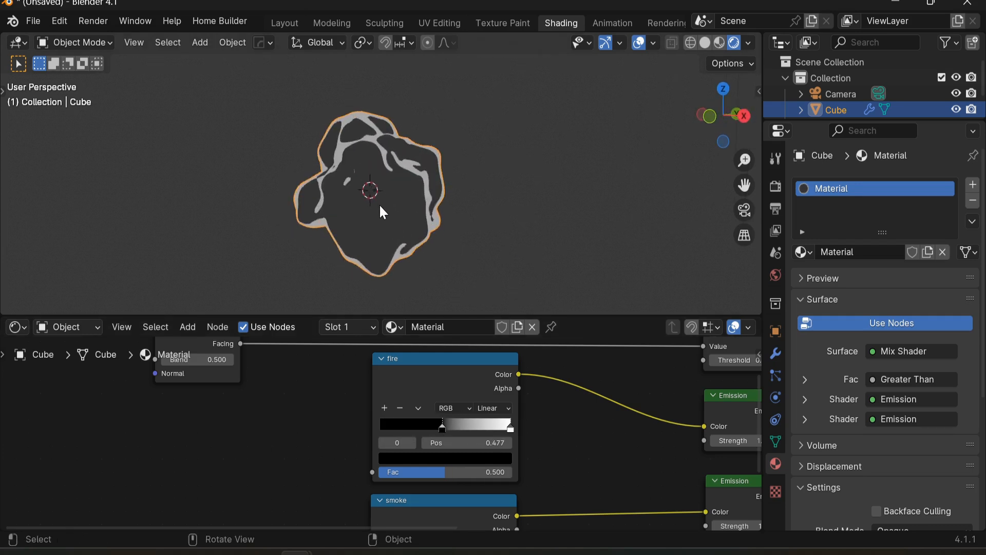
key("s")
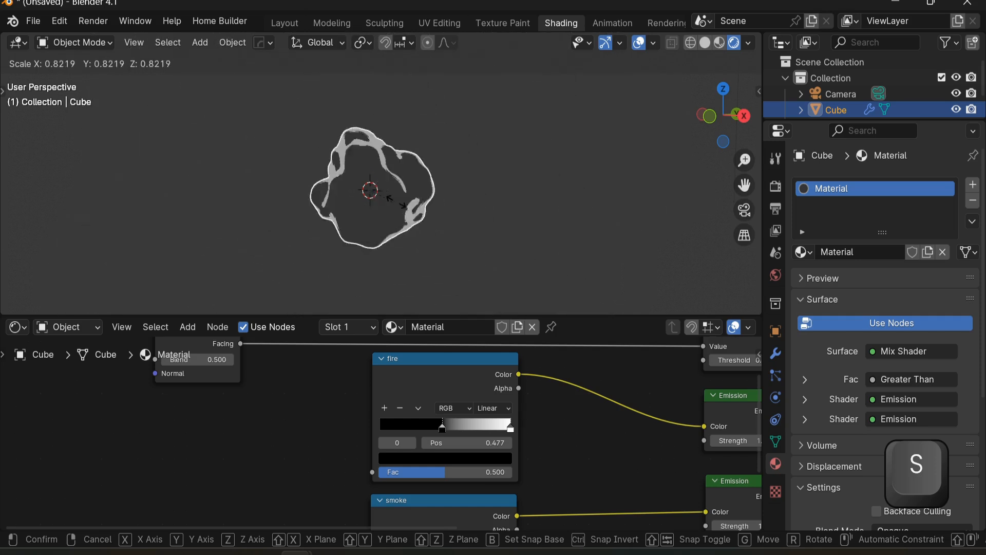
right_click(462, 202)
key("ctrl+z")
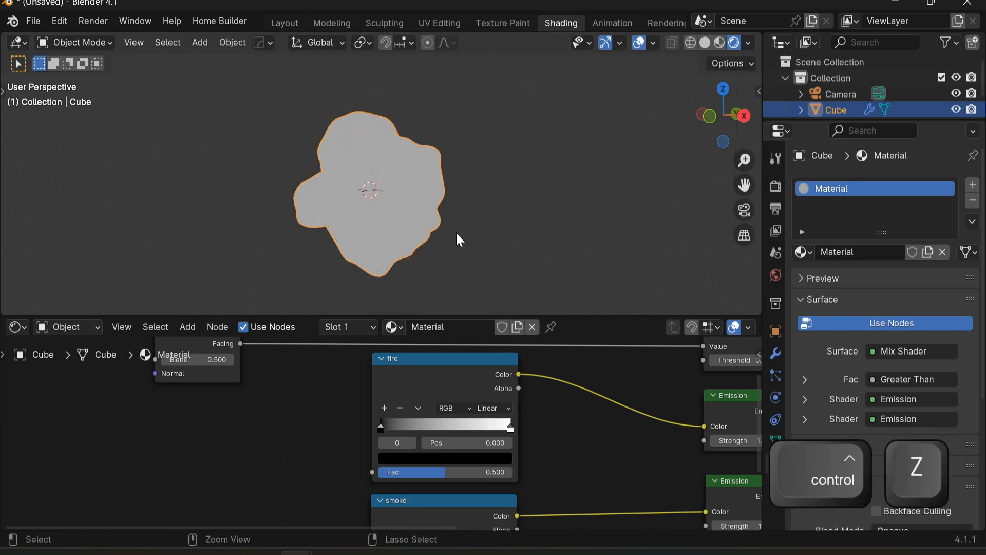
Step: Set the fire Color Ramp's interpolation to Constant
scroll(441, 419, "up", 2)
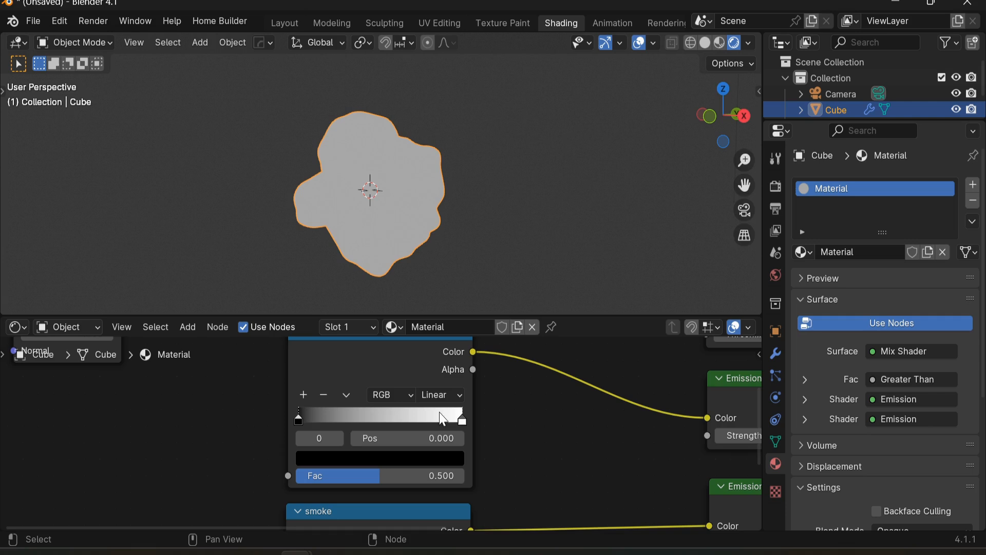
left_click(464, 419)
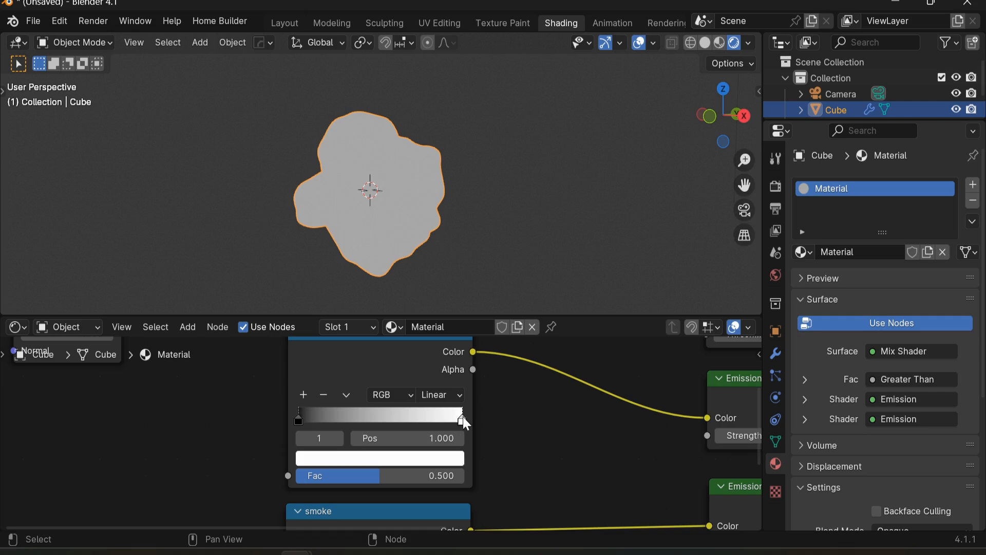
scroll(458, 420, "up", 1)
left_click(452, 391)
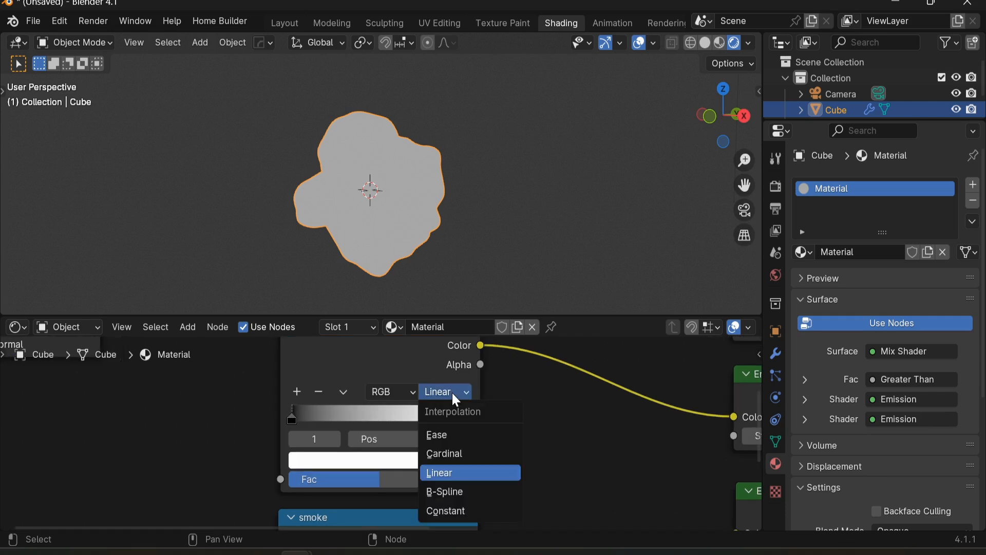
left_click(455, 512)
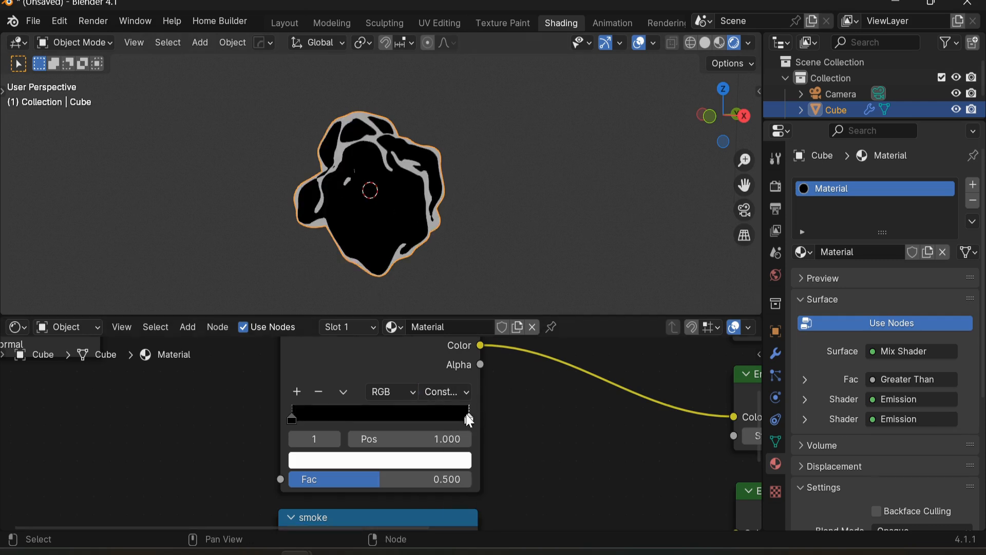
Step: Move the fire ramp's two stops inward, left stop near 0.094, and color the left stop pale peach
left_click_drag(470, 418, 451, 424)
mouse_move(291, 417)
left_mouse_down()
mouse_move(323, 414)
mouse_move(307, 412)
left_mouse_up()
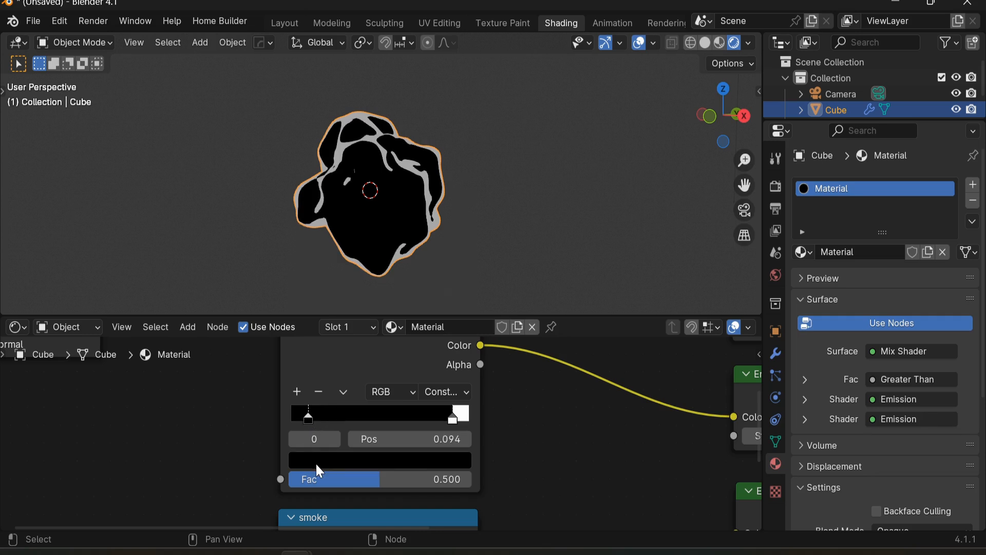
left_click(315, 460)
left_click_drag(462, 201, 457, 181)
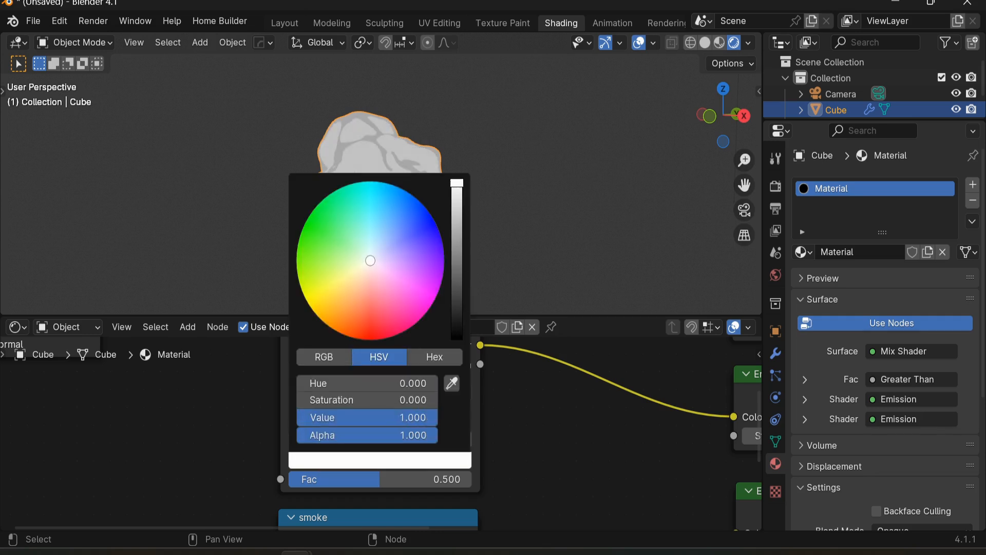
left_click(354, 282)
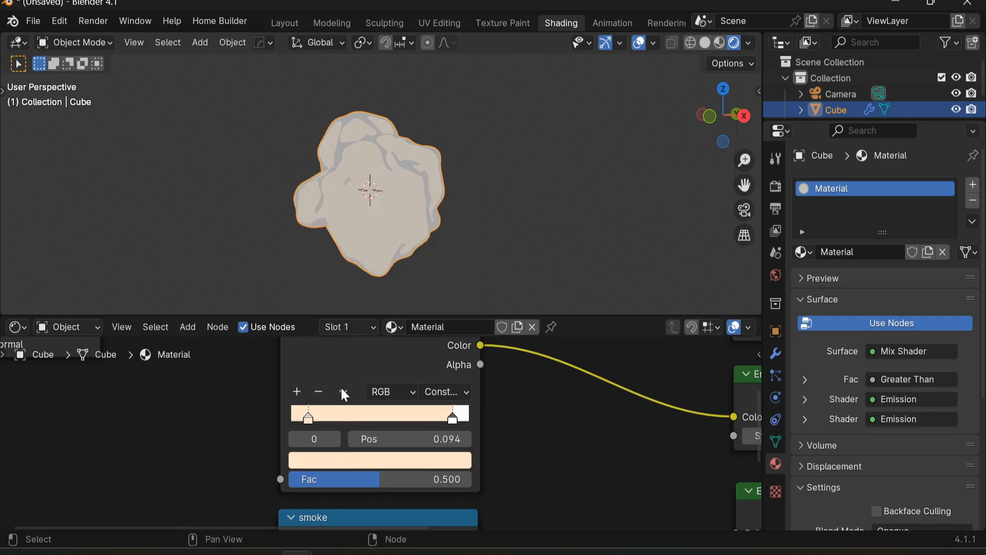
left_click_drag(309, 417, 300, 422)
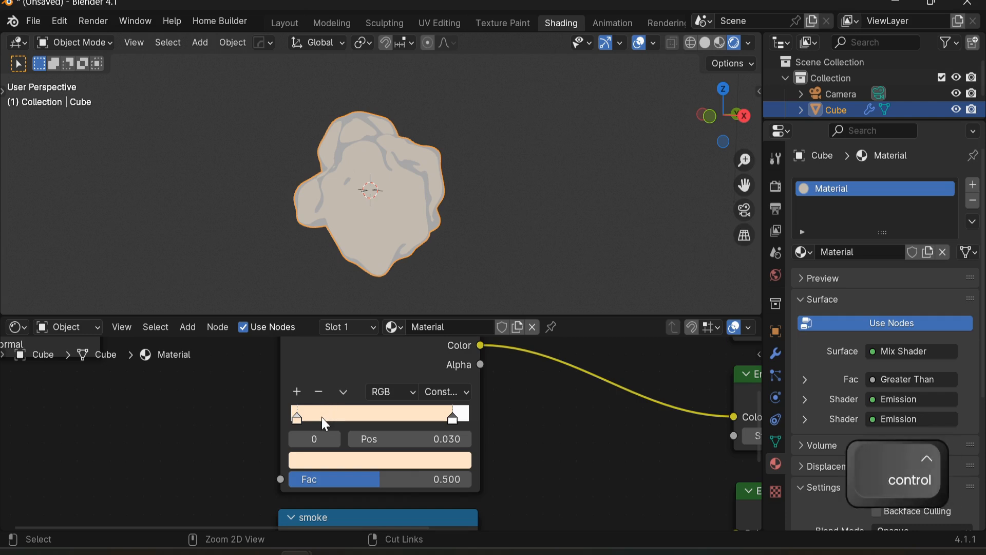
Step: Add several extra stops to the fire Color Ramp and undo them
left_click(321, 417, "ctrl")
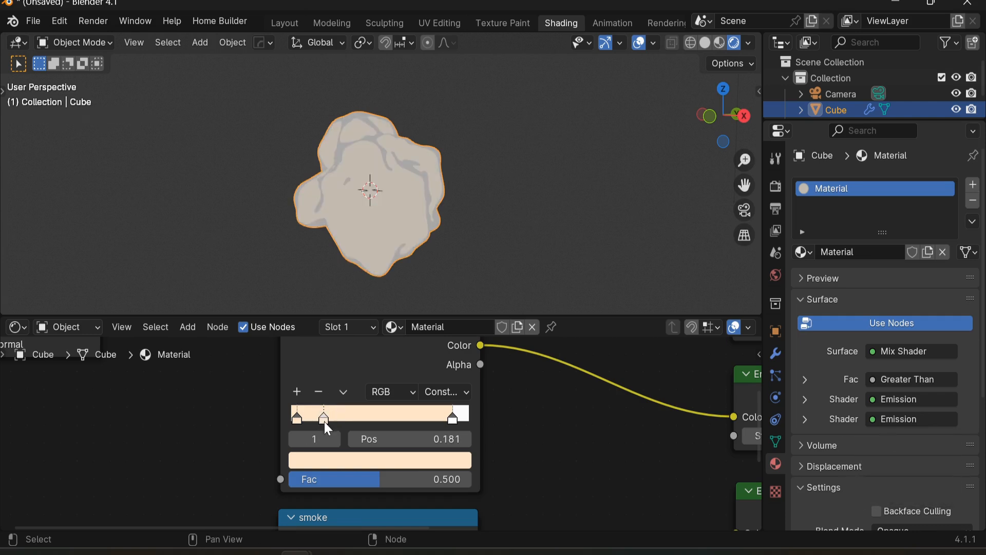
left_click(297, 392)
left_click(319, 392)
left_click(378, 415, "ctrl")
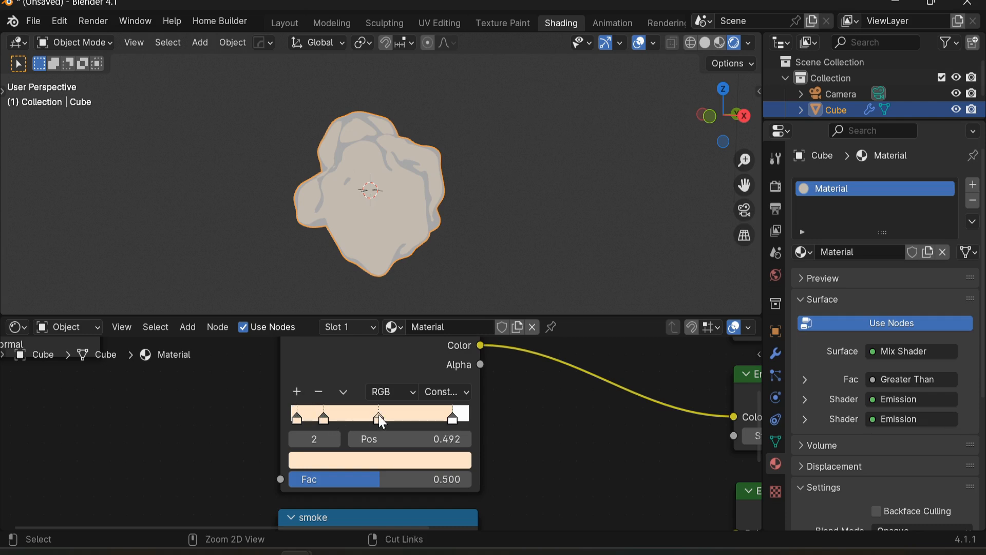
left_click(360, 417, "ctrl")
left_click(422, 414, "ctrl")
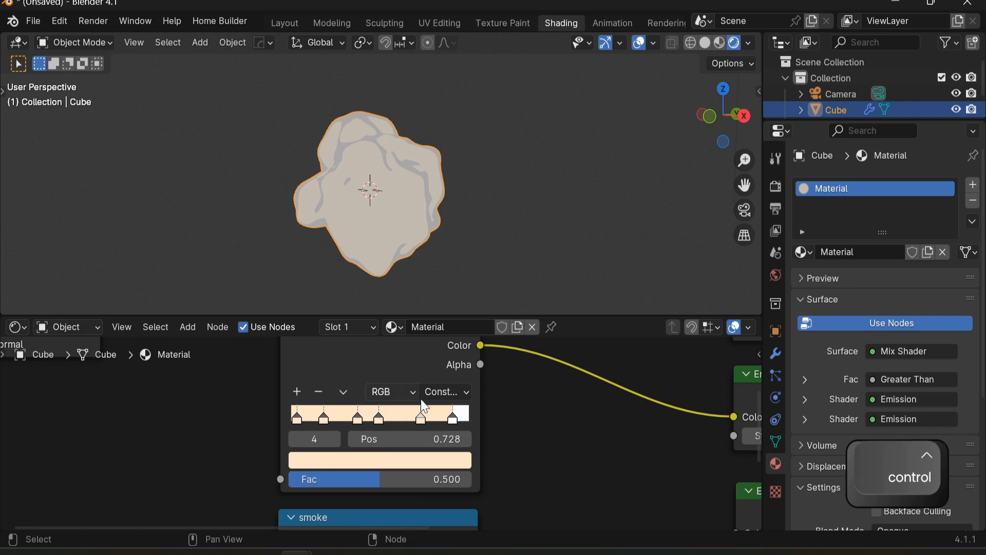
key("ctrl+z")
key("ctrl+z")
key("ctrl+z")
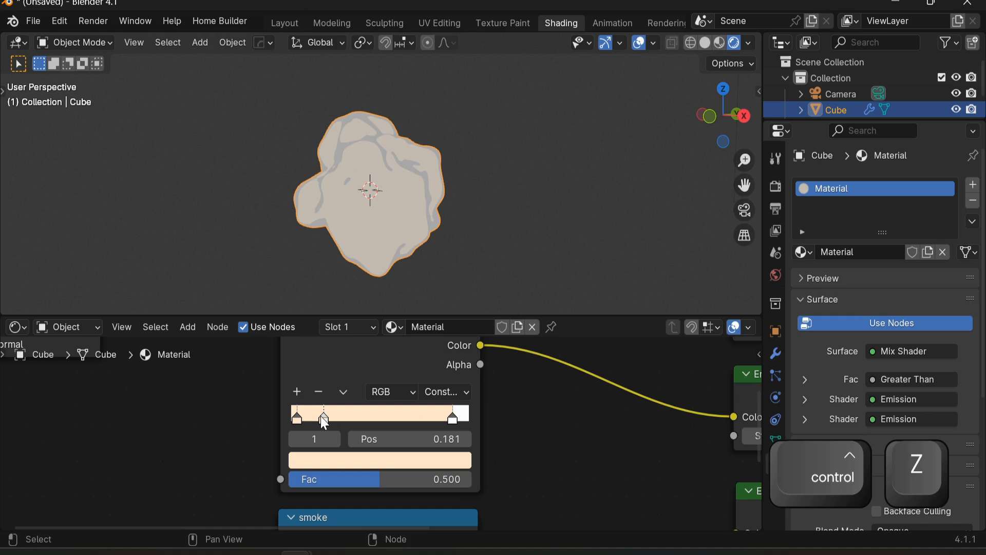
key("ctrl+z")
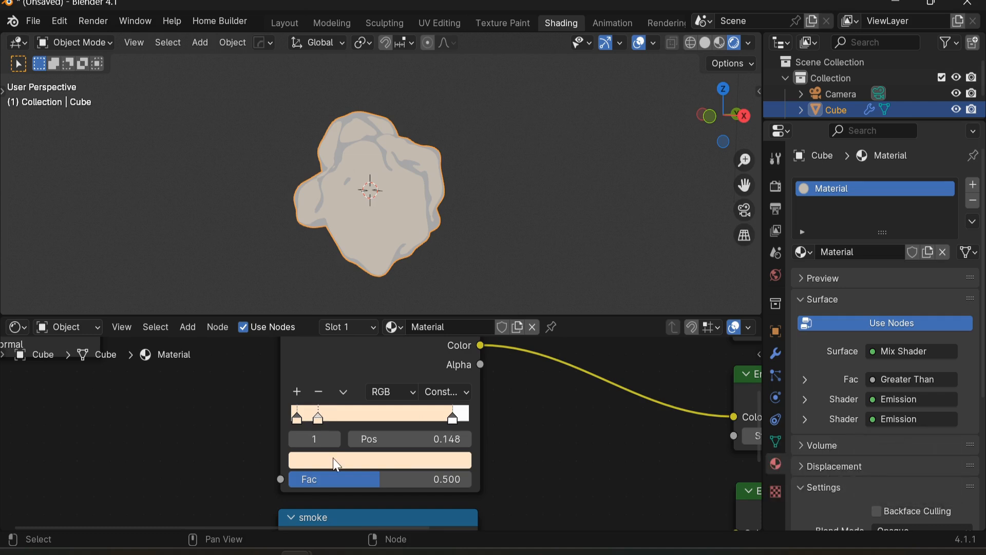
Step: Color the fire ramp's stop at 0.148 bright yellow
left_click(337, 459)
mouse_move(362, 274)
left_mouse_down()
mouse_move(314, 312)
mouse_move(309, 304)
left_mouse_up()
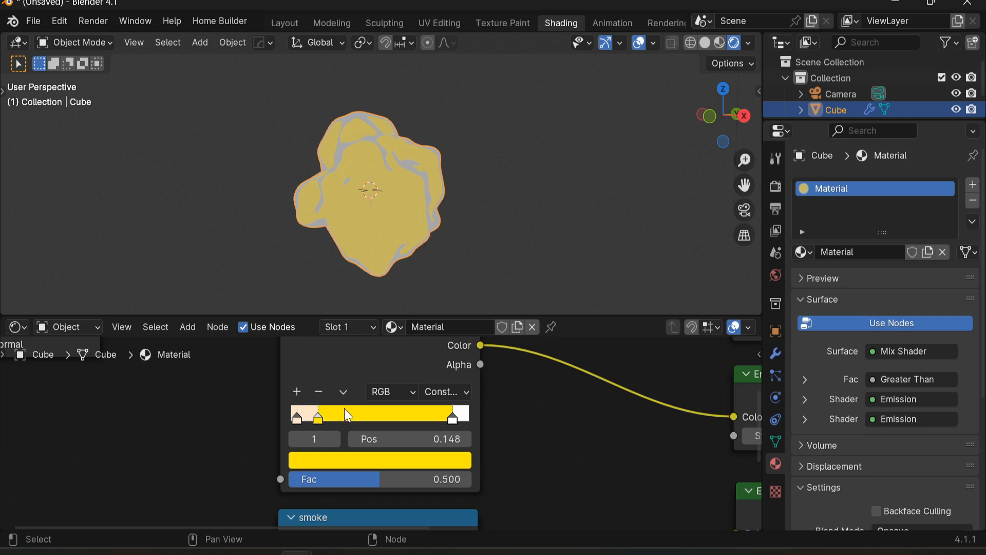
Step: Add a new stop to the fire ramp at about 0.260 and color it orange-red
key("ctrl")
left_click(337, 419, "ctrl")
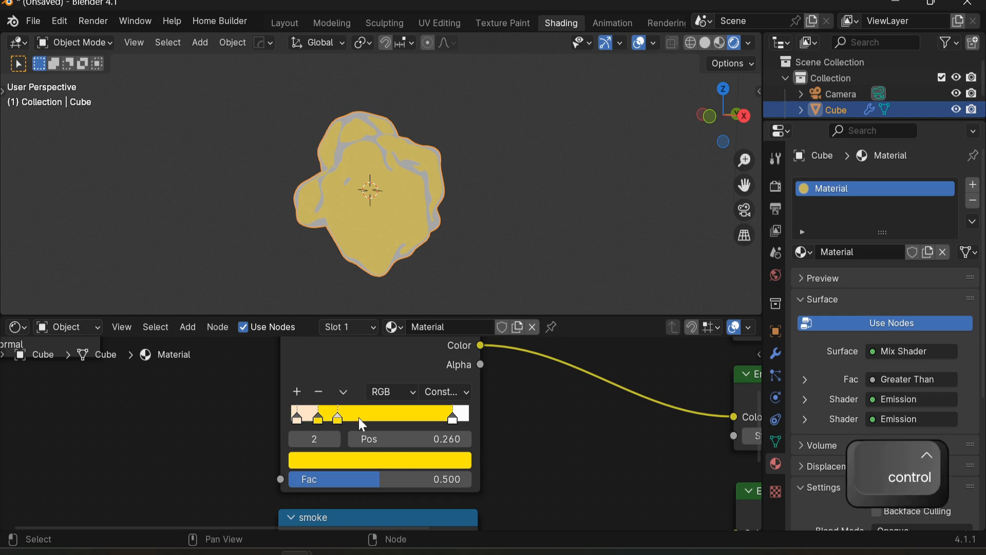
left_click(356, 462)
left_click_drag(362, 329, 351, 337)
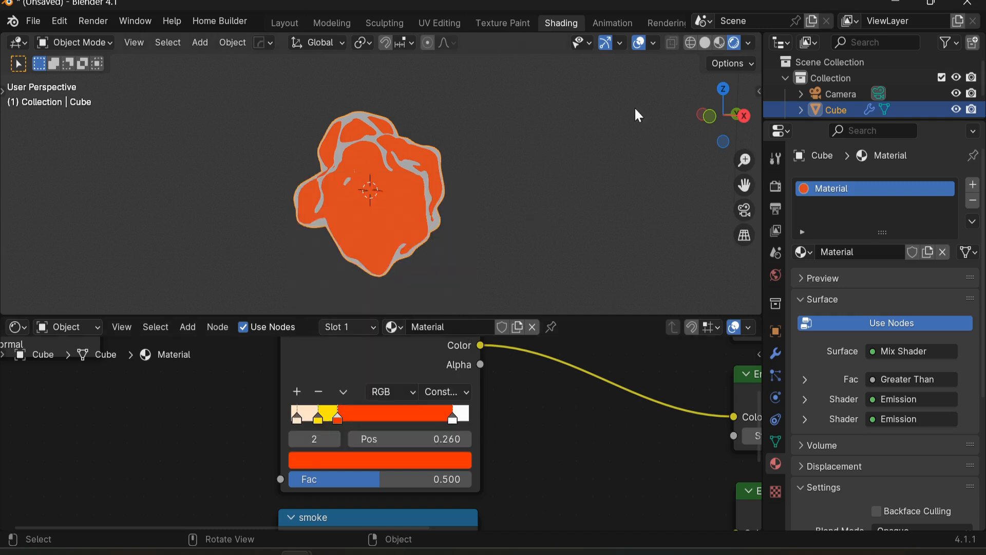
Step: Set the material's Blend Mode to Alpha Clip
scroll(334, 419, "up", 1)
scroll(331, 411, "down", 3)
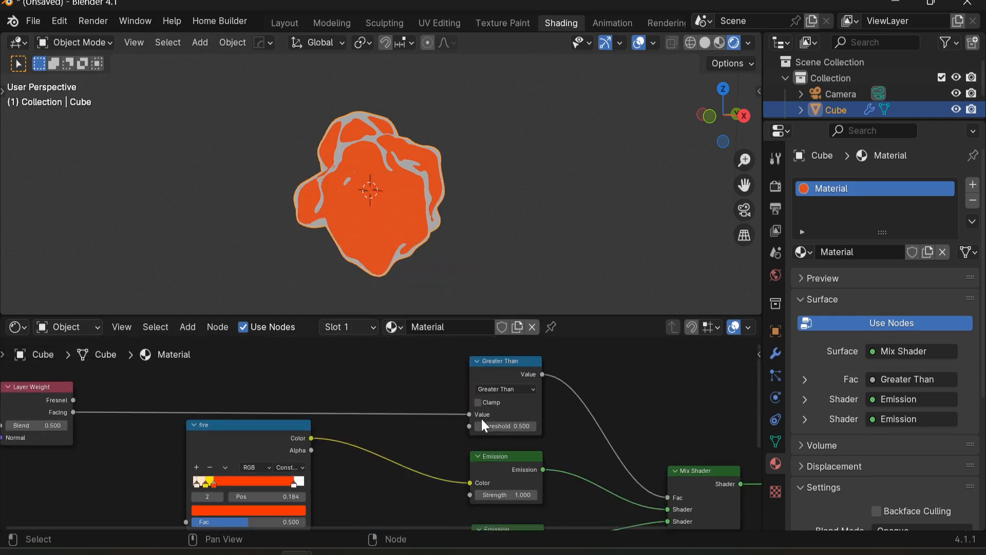
mouse_move(506, 426)
left_mouse_down()
mouse_move(525, 426)
mouse_move(495, 426)
mouse_move(534, 426)
mouse_move(458, 426)
mouse_move(534, 426)
mouse_move(488, 426)
mouse_move(524, 426)
mouse_move(490, 425)
mouse_move(501, 425)
left_mouse_up()
scroll(574, 452, "down", 2)
middle_click_drag(575, 453, 486, 421)
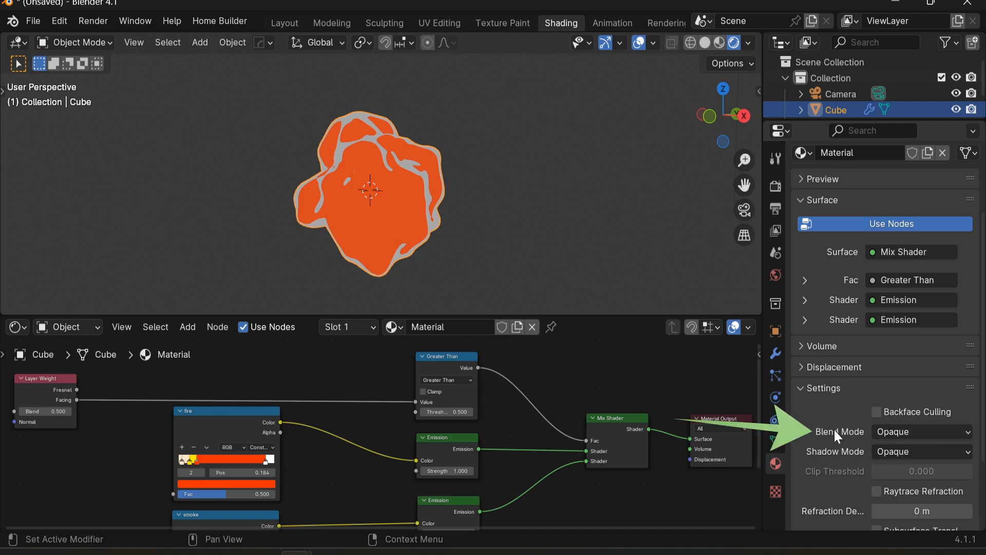
left_click(911, 431)
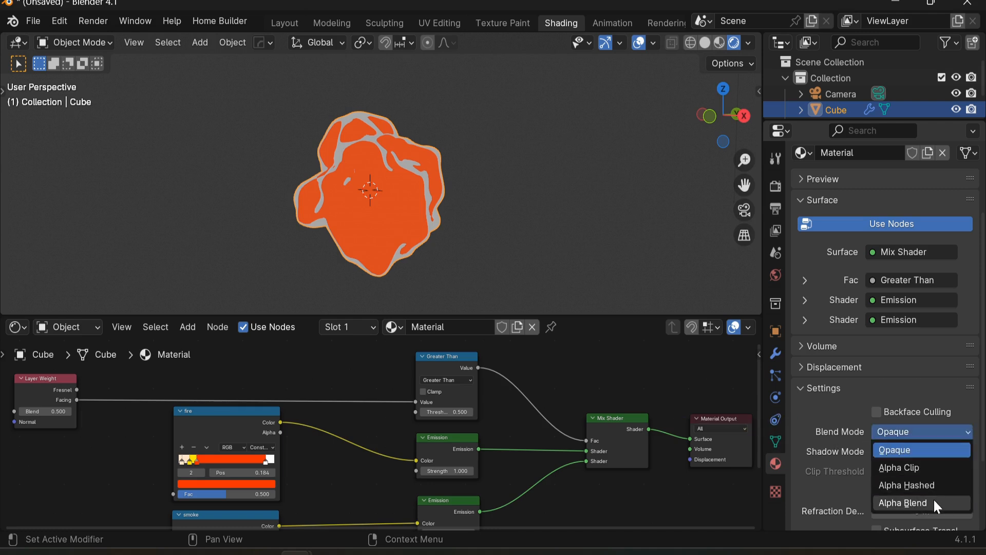
left_click(936, 468)
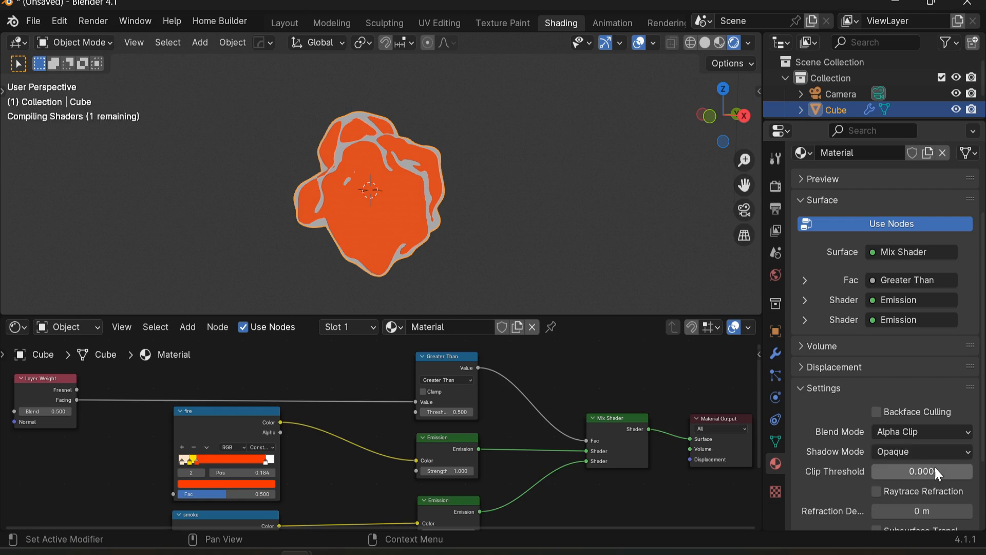
Step: Duplicate the Mix Shader and insert the copy between the first Mix Shader and the Material Output
scroll(416, 446, "up", 2)
middle_click_drag(417, 446, 427, 430)
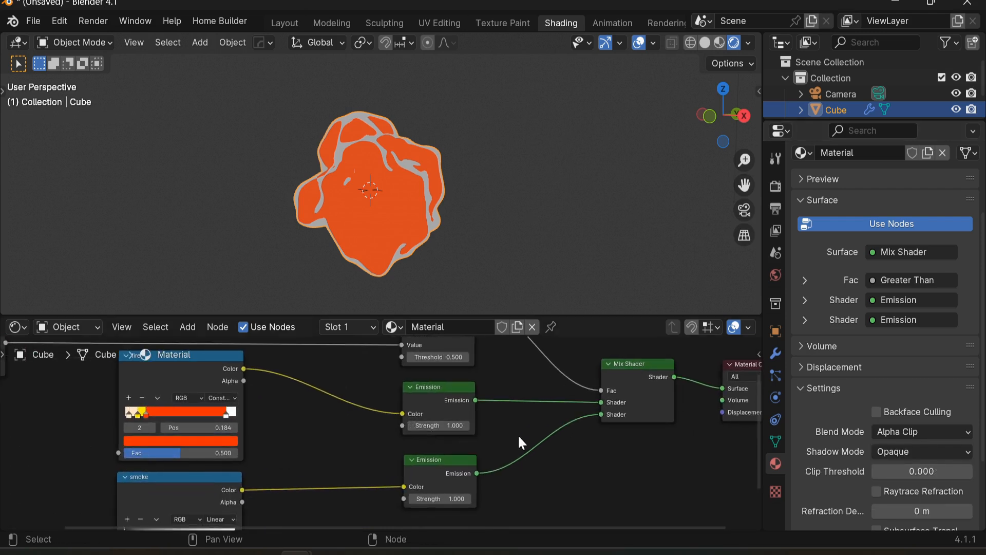
scroll(660, 417, "down", 1)
middle_click_drag(663, 415, 426, 417)
left_click_drag(524, 375, 621, 368)
left_click(529, 397)
scroll(291, 483, "up", 2)
middle_click_drag(353, 446, 293, 468)
scroll(468, 425, "up", 1)
scroll(295, 469, "up", 1)
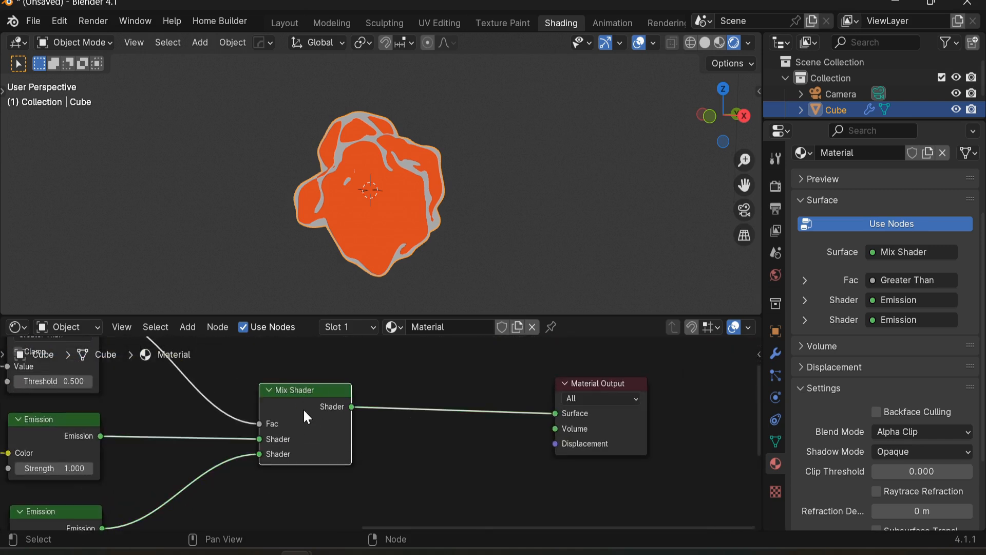
key("shift+d")
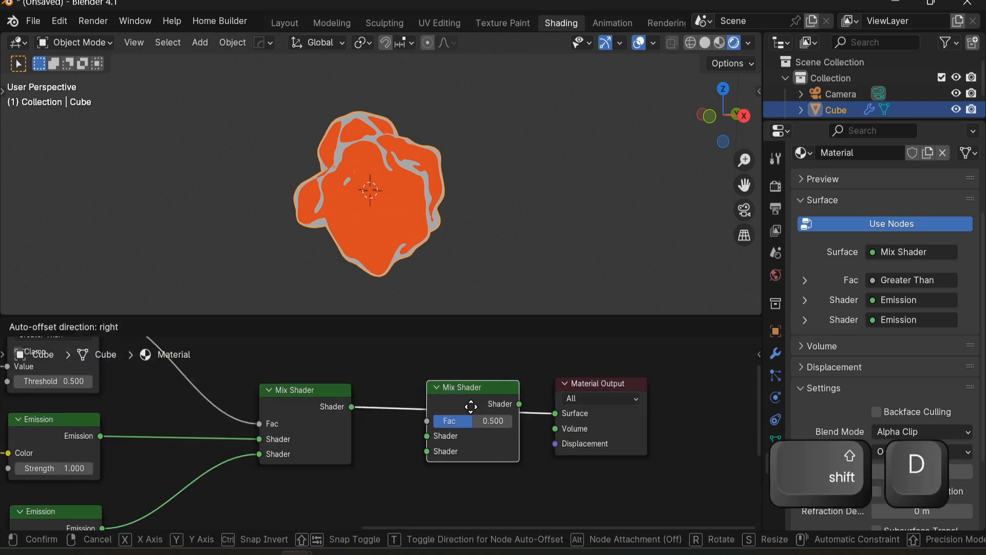
left_click(448, 402)
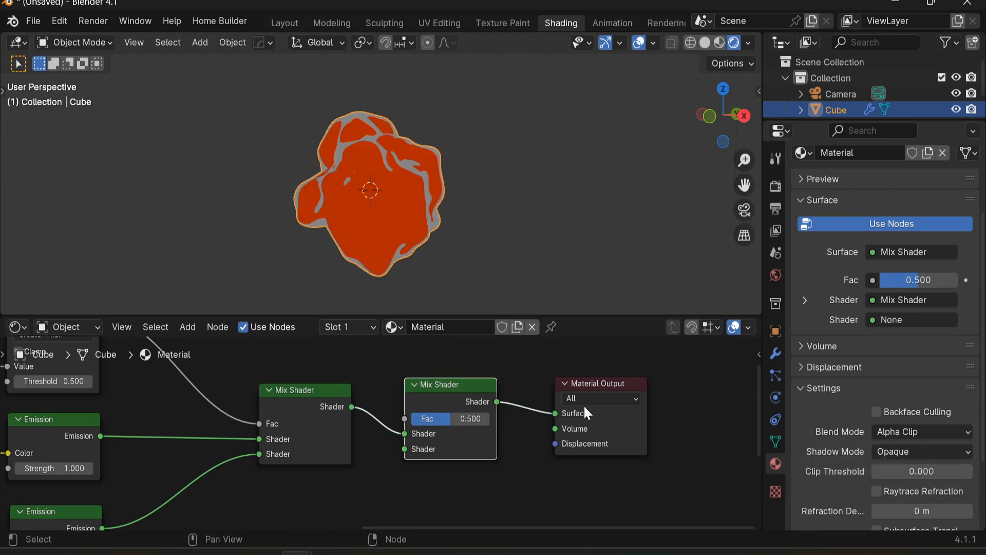
Step: Duplicate the Greater Than node, feed it the Layer Weight Facing output, and connect it to the second Mix Shader's Fac
left_click(268, 379)
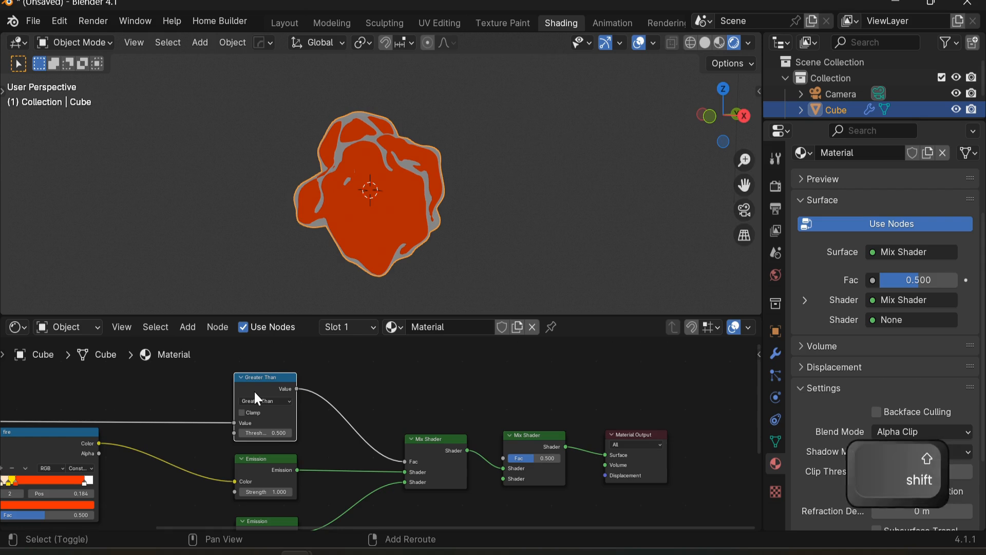
key("shift+d")
left_click(421, 408)
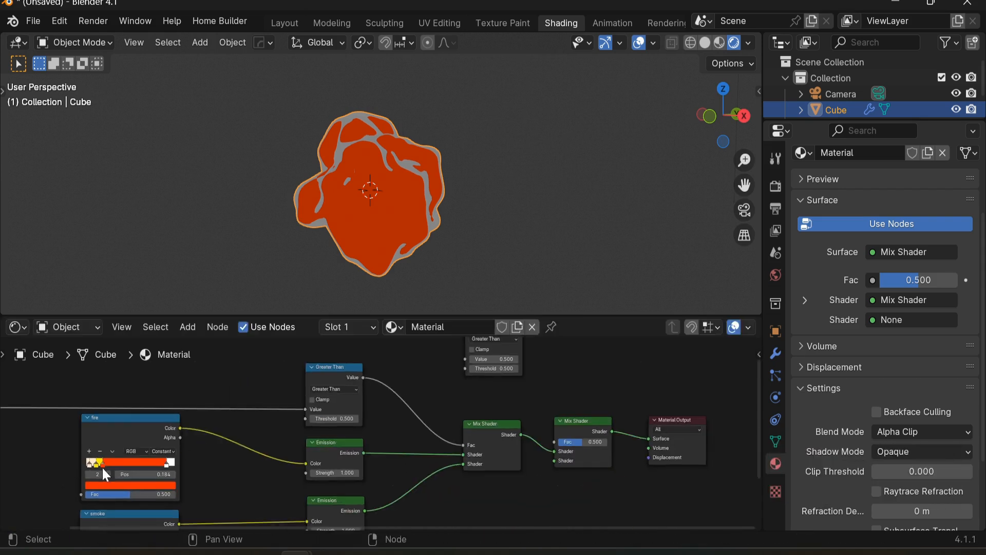
middle_click_drag(209, 467, 242, 477)
left_click_drag(24, 419, 499, 436)
scroll(514, 437, "up", 3)
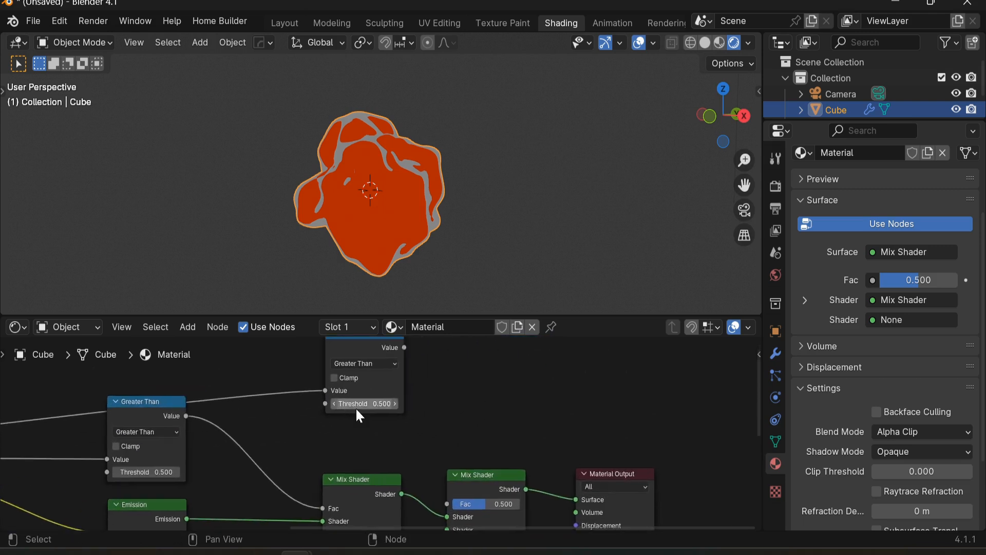
scroll(356, 409, "up", 4)
scroll(355, 412, "down", 4)
middle_click_drag(354, 412, 277, 441)
left_click_drag(313, 372, 339, 413)
middle_click_drag(340, 412, 384, 434)
middle_click_drag(407, 477, 424, 421)
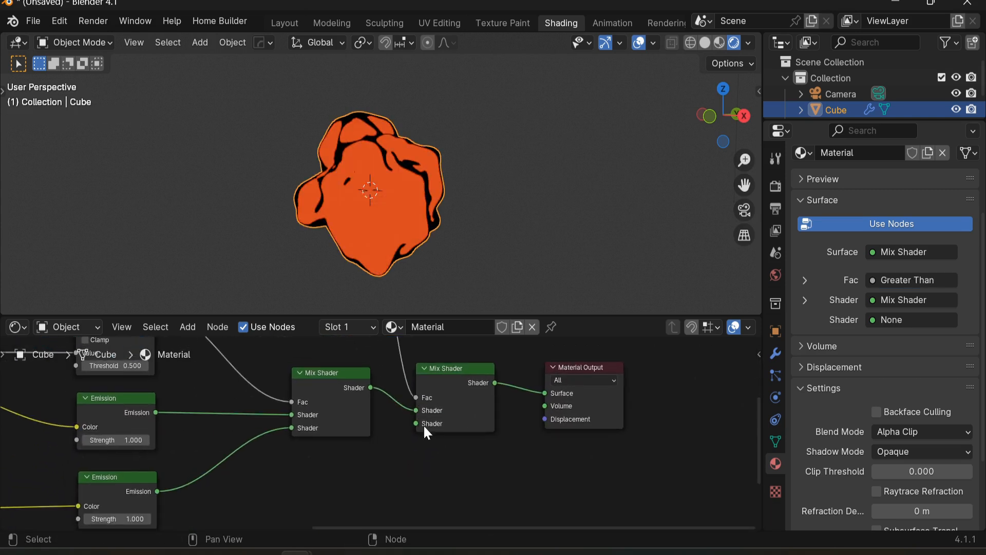
Step: Add a Transparent BSDF node and connect it to the second Mix Shader's lower Shader input
key("shift+a")
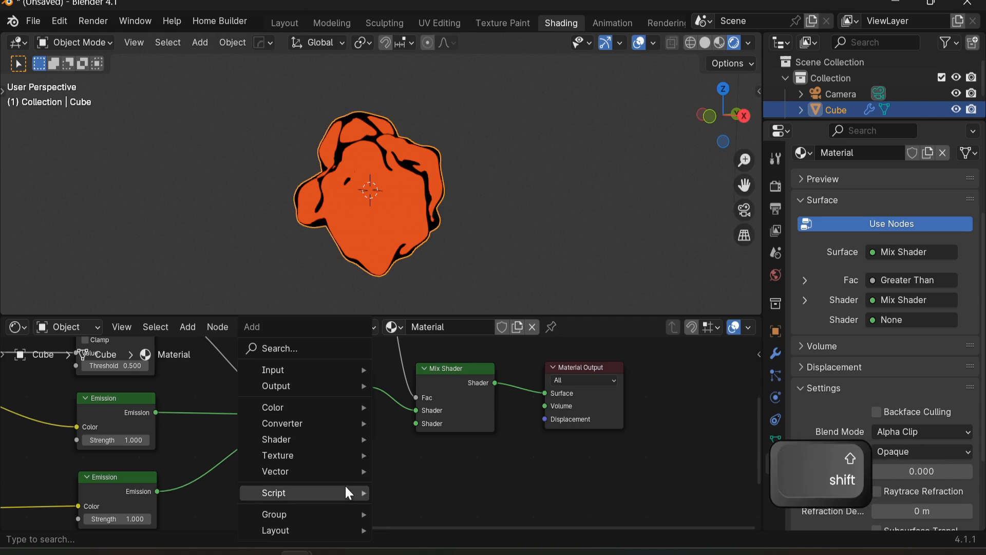
left_click(330, 344)
type("tr")
left_click(418, 395)
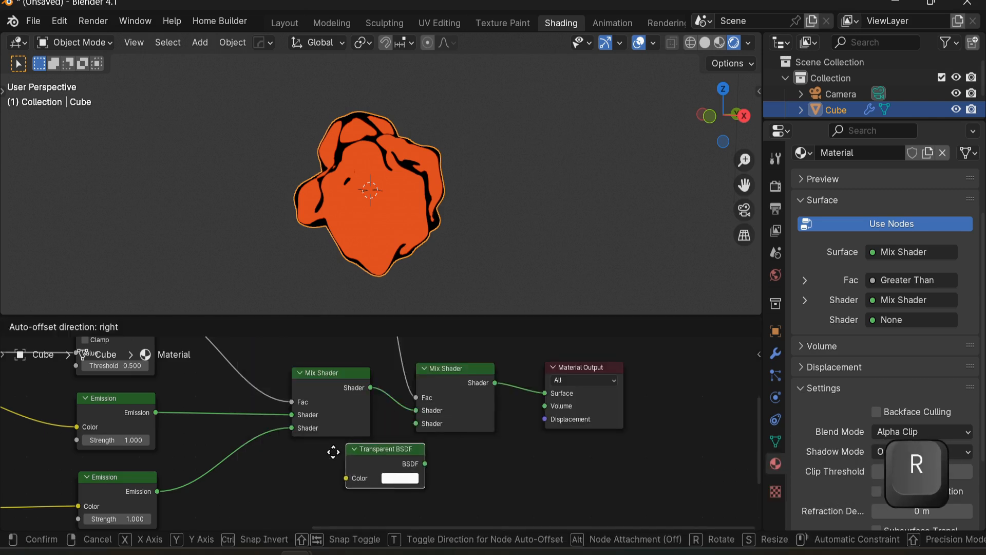
left_click(306, 455)
left_click_drag(373, 474, 424, 426)
middle_click_drag(397, 370, 434, 474)
middle_click_drag(414, 393, 448, 437)
mouse_move(408, 445)
left_mouse_down()
mouse_move(424, 444)
mouse_move(398, 445)
mouse_move(437, 445)
mouse_move(409, 445)
mouse_move(438, 445)
mouse_move(411, 445)
mouse_move(427, 445)
left_mouse_up()
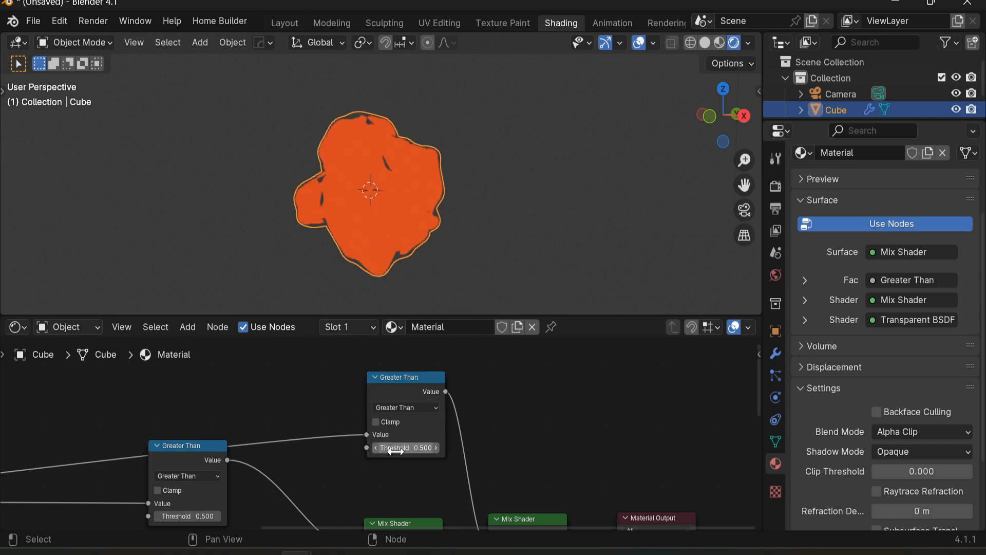
Step: Rearrange the smoke Color Ramp's stops so it runs from white at the left to black near the middle
middle_click_drag(327, 475, 452, 445)
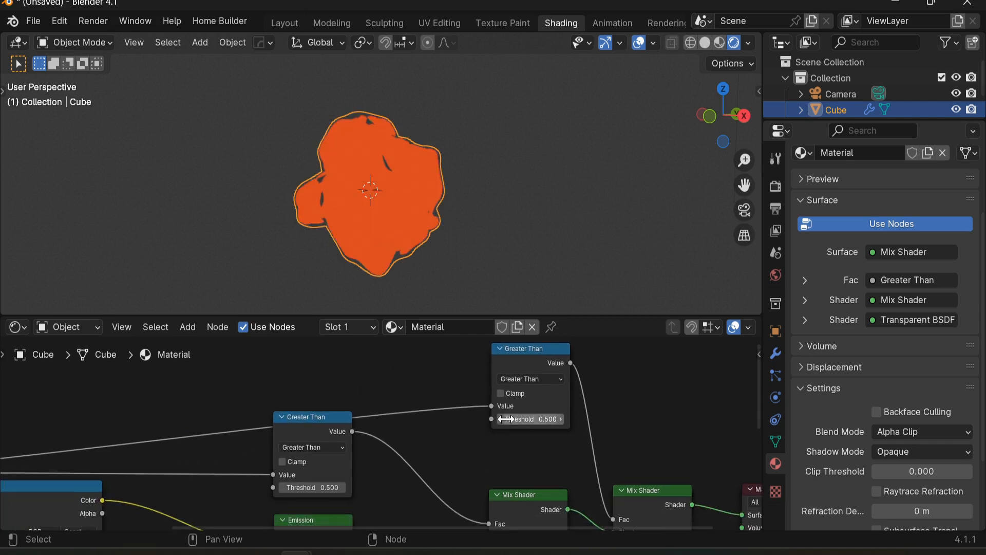
middle_click_drag(329, 464, 479, 424)
middle_click_drag(247, 513, 383, 380)
scroll(383, 380, "up", 3)
left_click(384, 383)
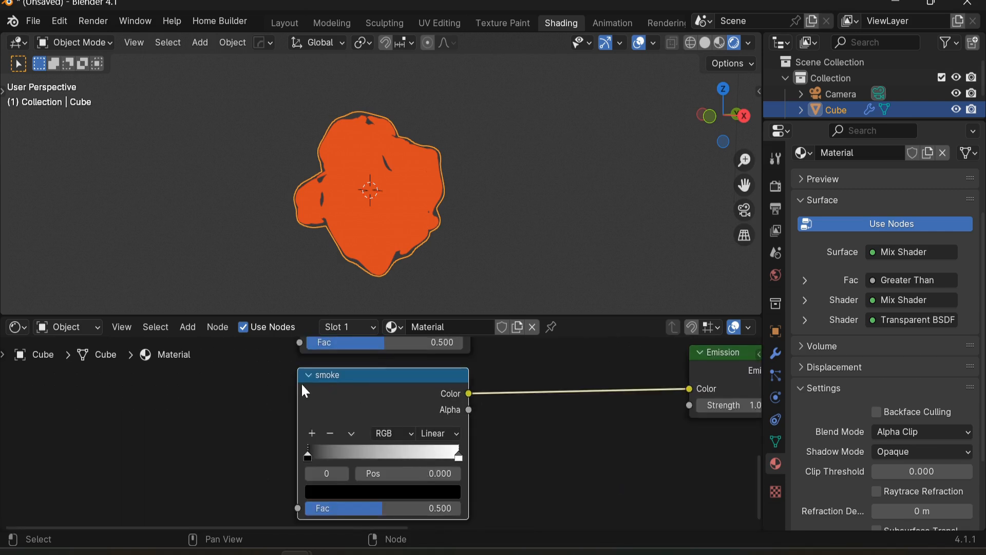
middle_click_drag(391, 481, 405, 418)
scroll(405, 418, "up", 2)
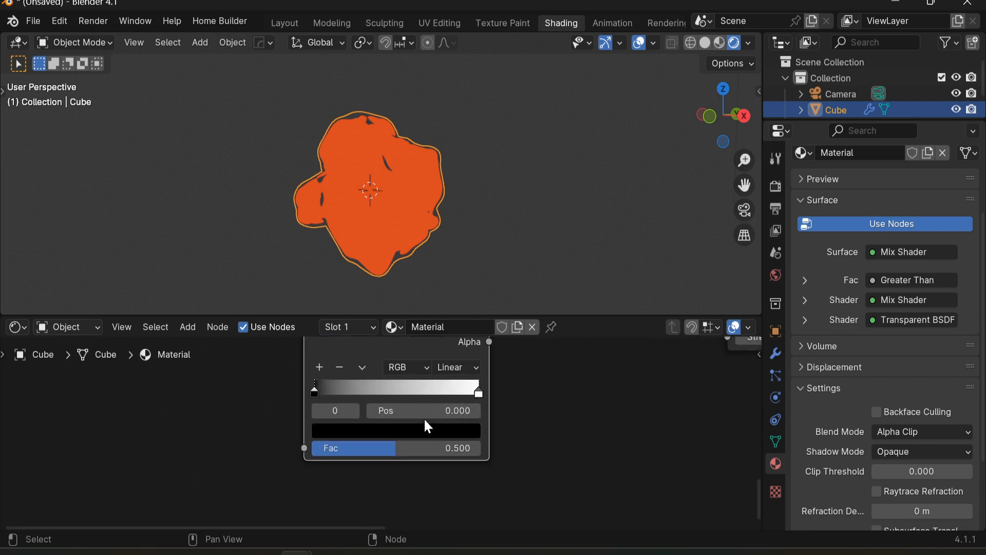
left_click_drag(308, 386, 375, 390)
scroll(376, 390, "down", 4)
middle_click_drag(375, 390, 343, 445)
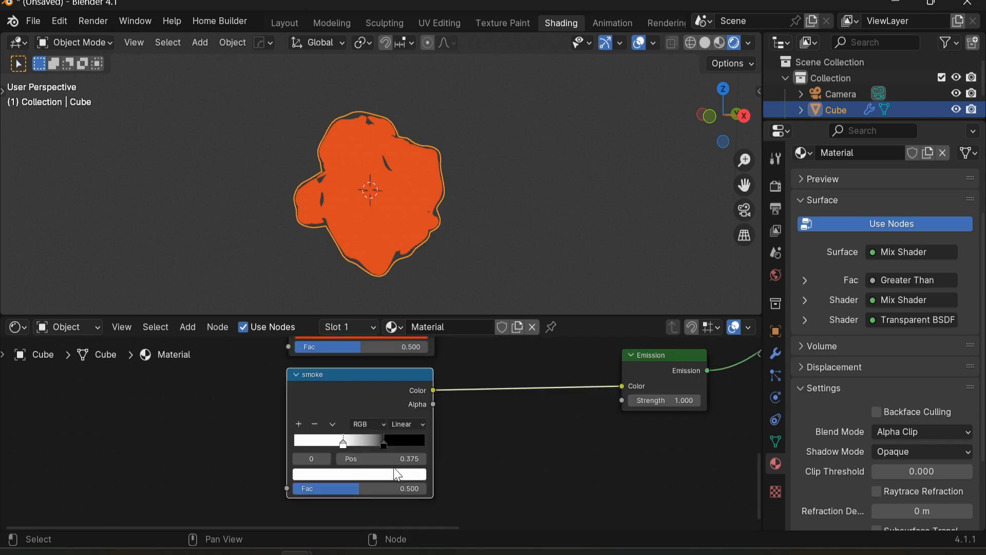
scroll(371, 440, "up", 3)
left_click_drag(333, 445, 283, 445)
left_click_drag(388, 444, 317, 444)
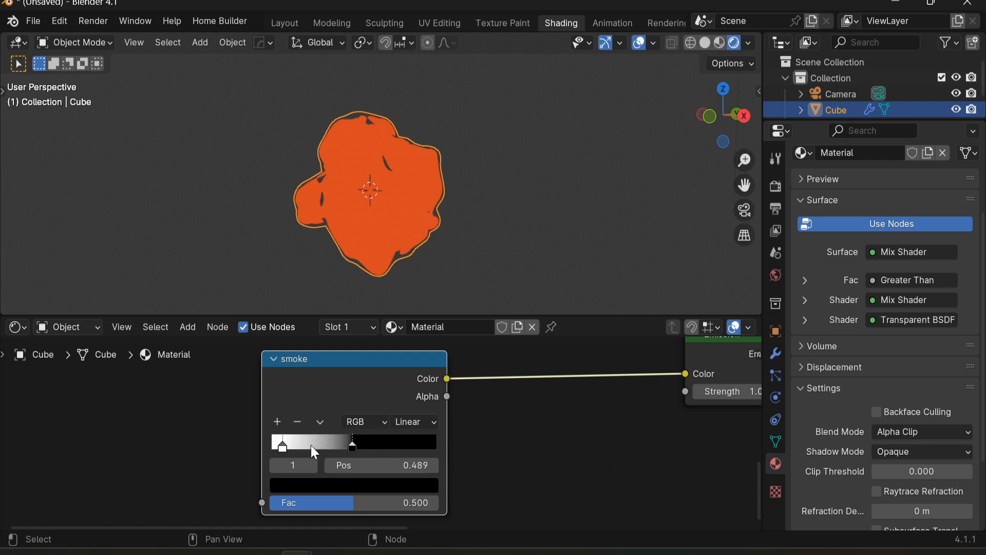
Step: Add a stop to the smoke ramp at about 0.245 and set its color to a gray value
key("ctrl")
left_click(314, 448, "ctrl")
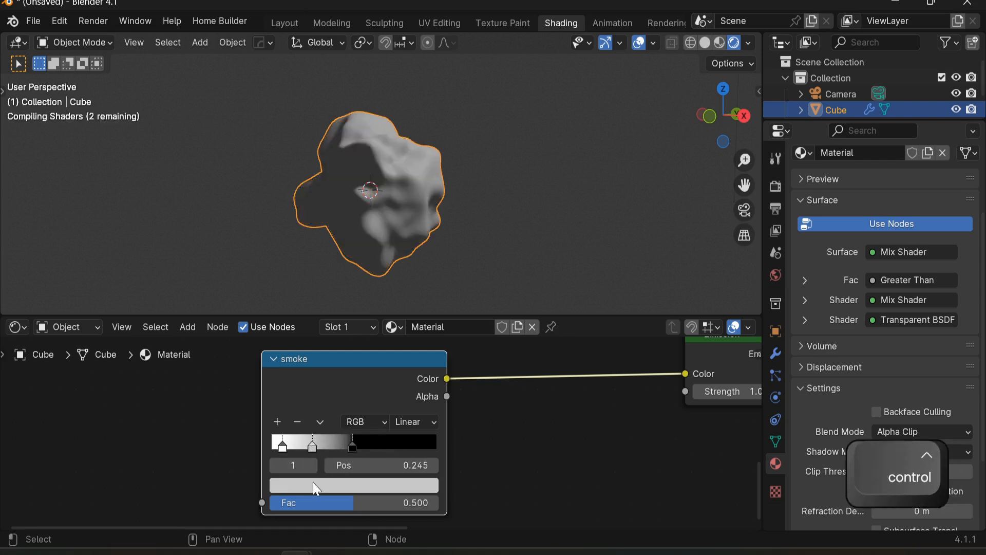
left_click(312, 485)
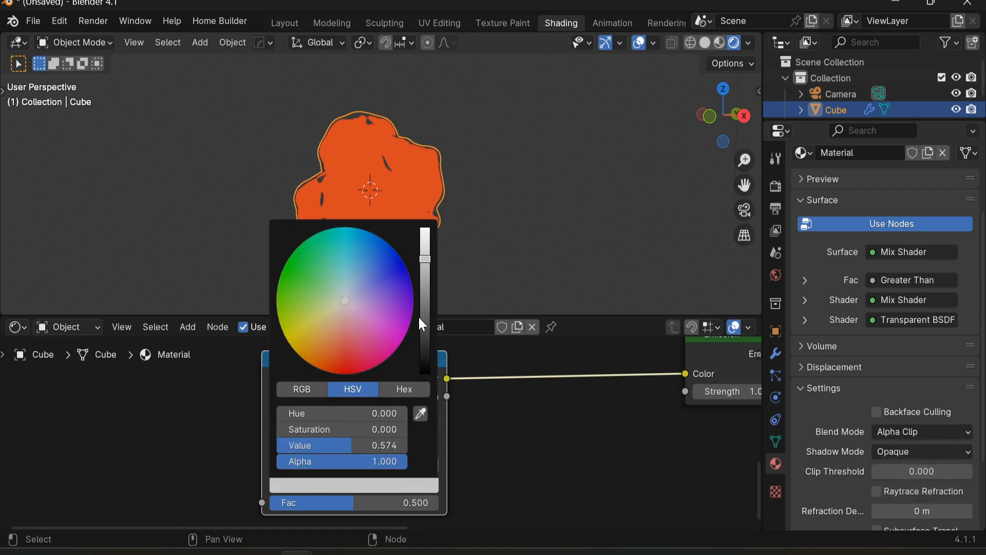
mouse_move(428, 325)
left_mouse_down()
mouse_move(427, 340)
mouse_move(426, 329)
left_mouse_up()
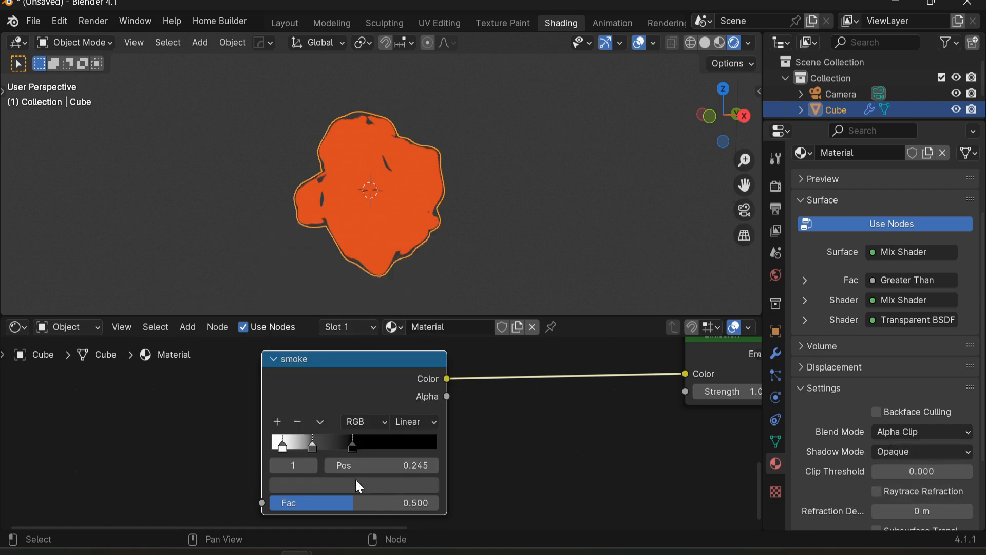
Step: Set the smoke ramp's leftmost stop color to a light gray
left_click(286, 445)
left_click(320, 485)
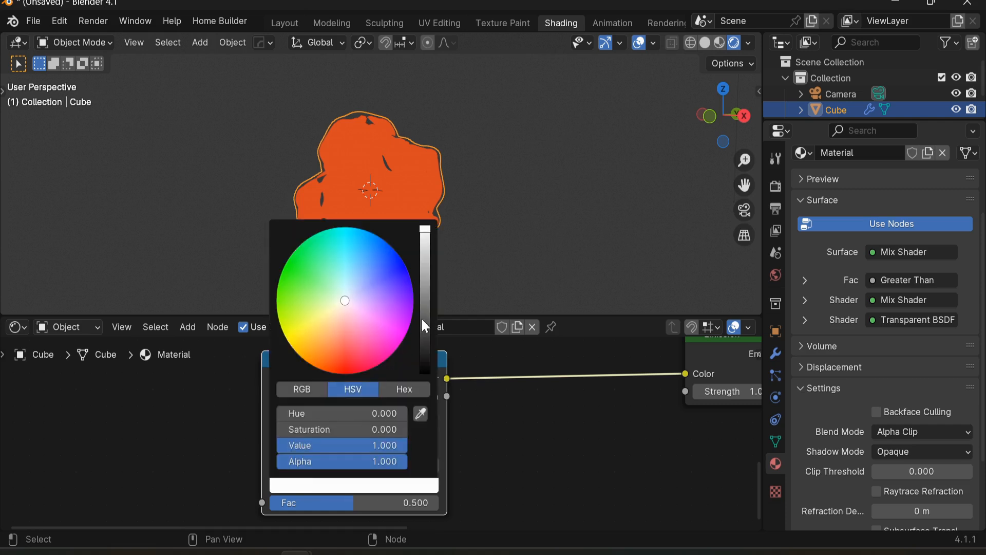
left_click_drag(425, 244, 425, 259)
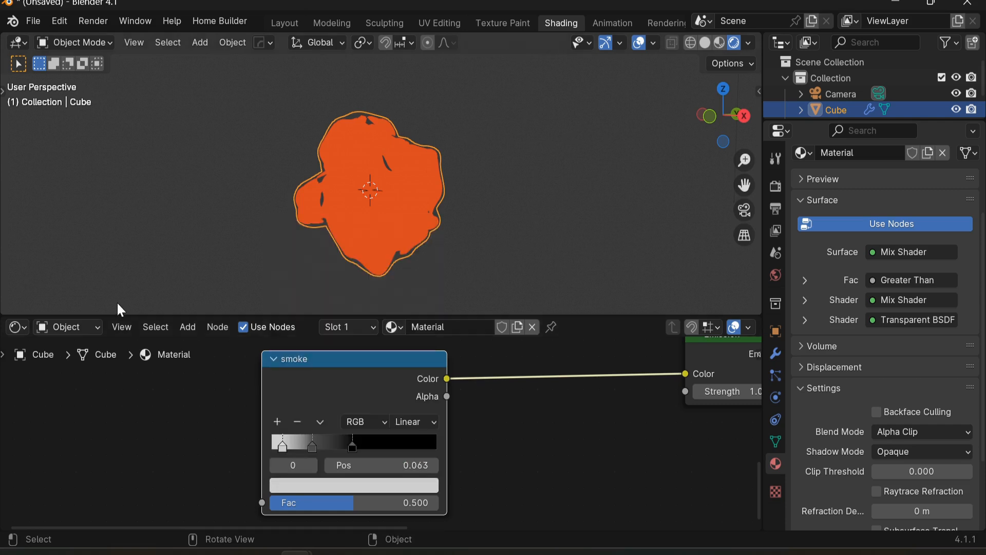
left_click(392, 490)
left_click_drag(425, 307, 425, 314)
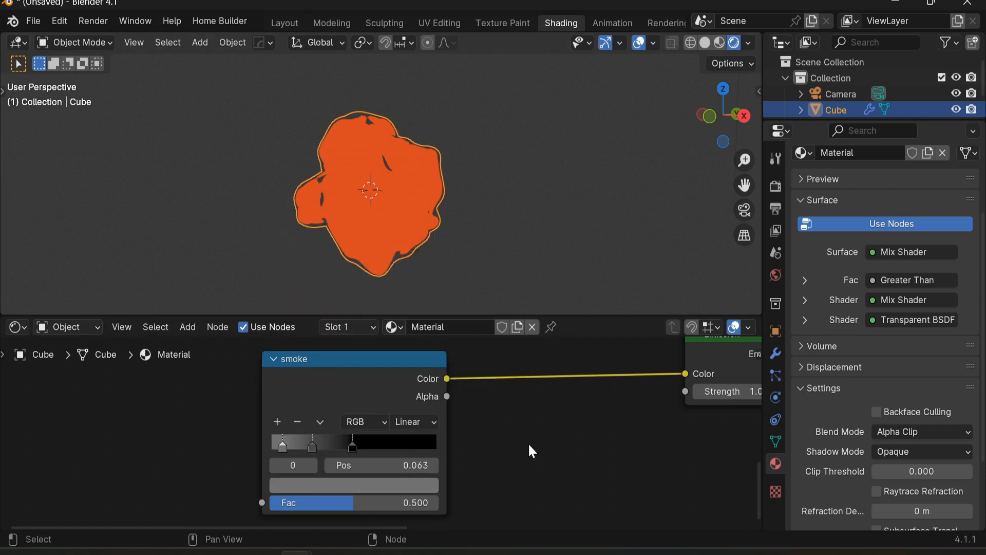
scroll(473, 452, "down", 3)
middle_click_drag(534, 446, 431, 469)
middle_click_drag(403, 434, 344, 458)
middle_click_drag(465, 458, 395, 446)
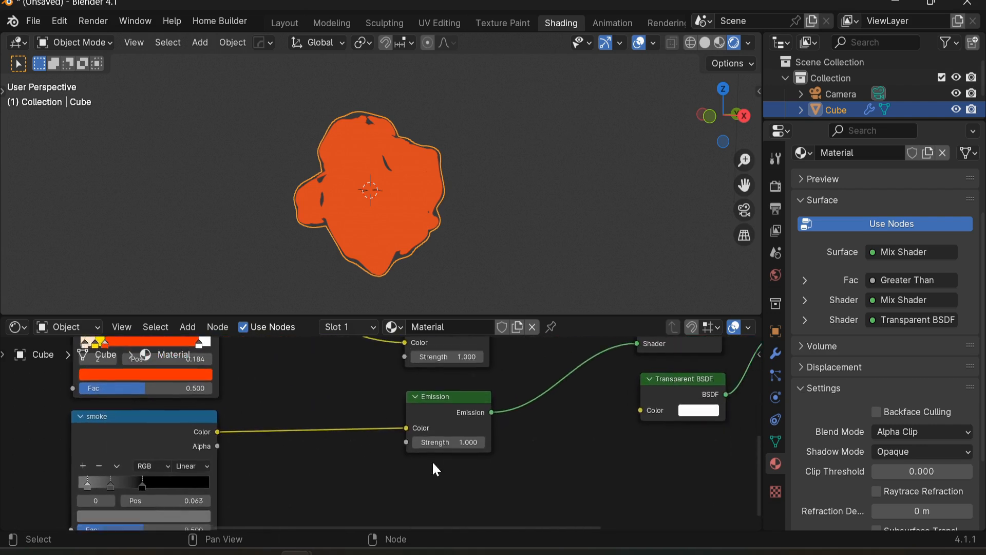
scroll(396, 446, "up", 2)
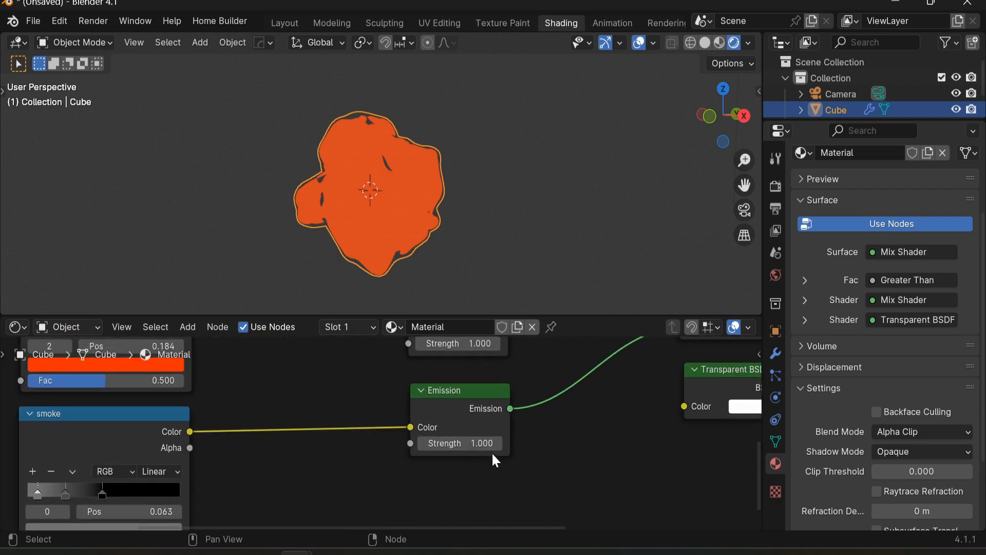
middle_click_drag(495, 454, 452, 443)
middle_click_drag(419, 400, 420, 521)
mouse_move(414, 446)
left_mouse_down()
mouse_move(524, 447)
mouse_move(401, 447)
left_mouse_up()
key("Escape")
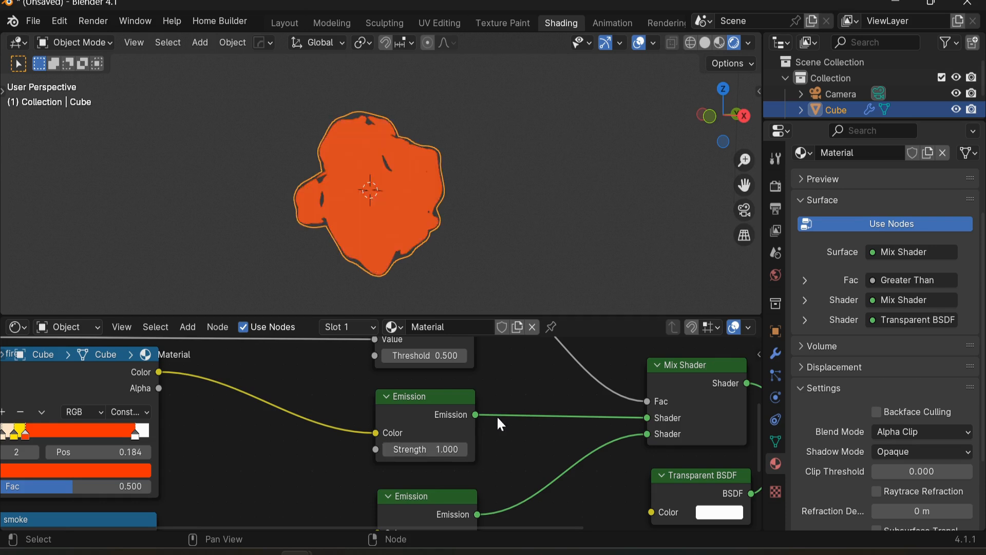
Step: Set the fire Emission node's strength to 8.9
left_click(776, 186)
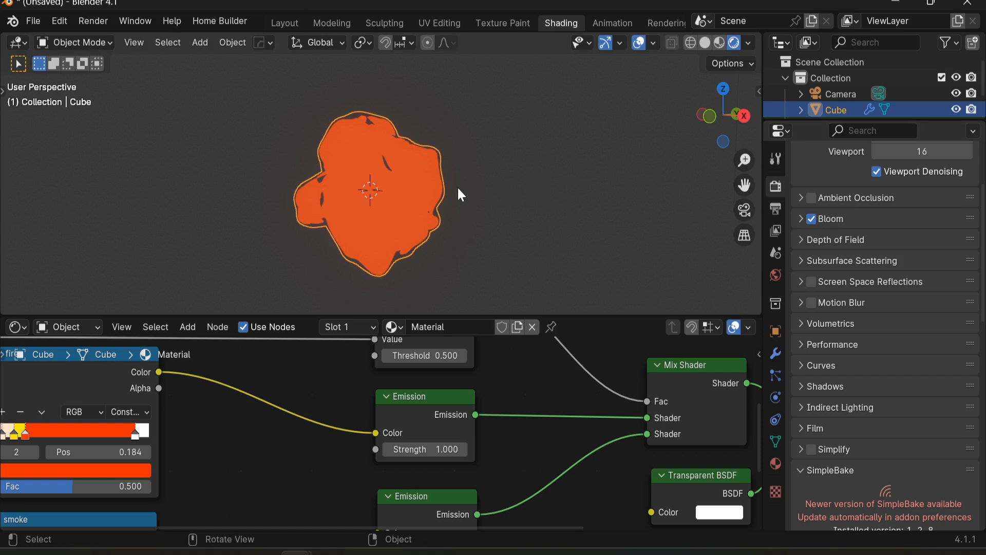
left_click(484, 168)
left_click(409, 180)
left_click_drag(417, 447, 458, 447)
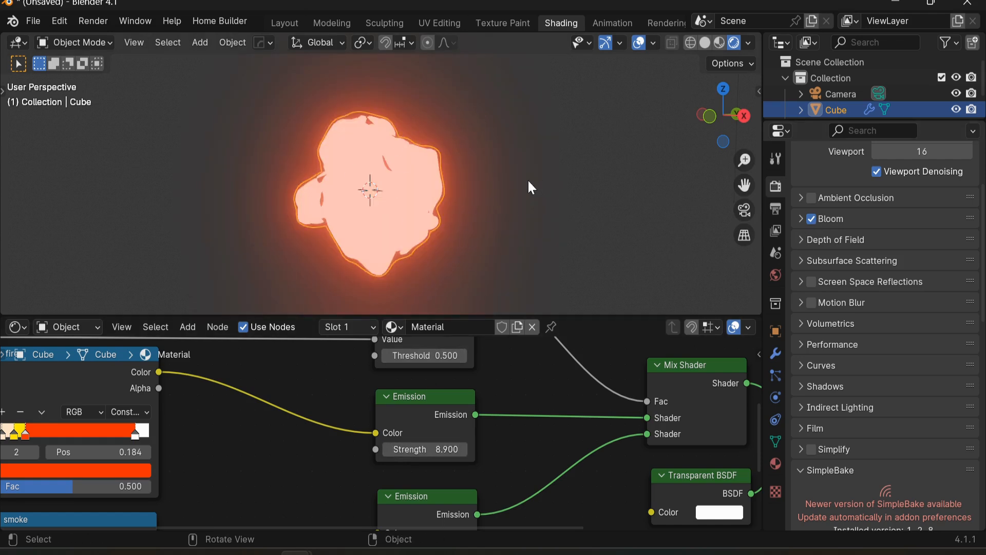
Step: Turn off Bloom in the render properties
middle_click_drag(616, 86, 641, 89, "shift")
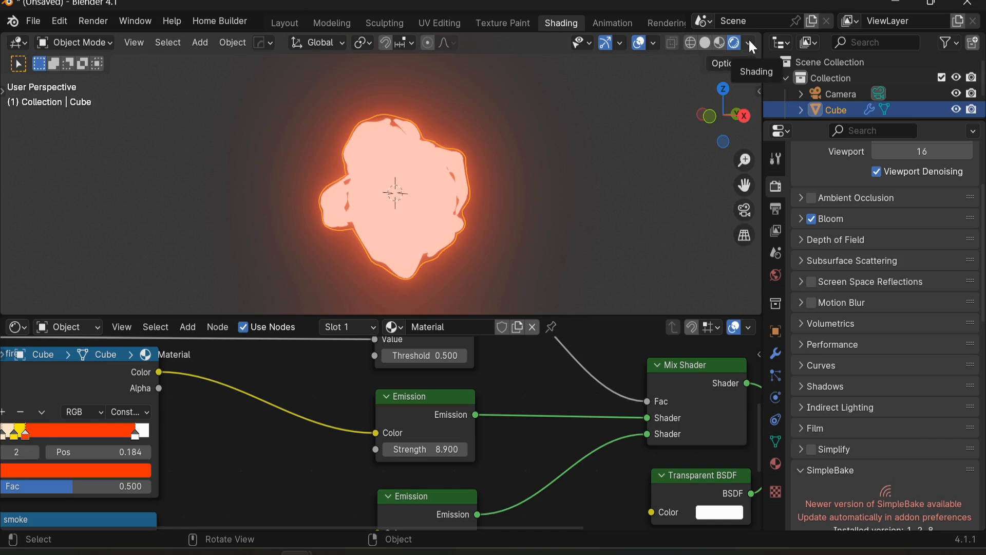
scroll(300, 375, "down", 1)
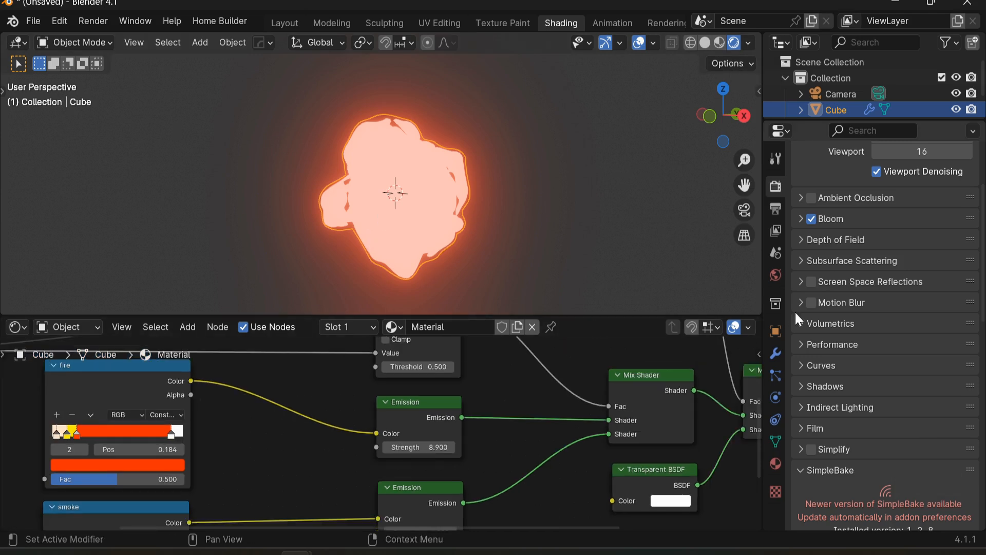
left_click(812, 219)
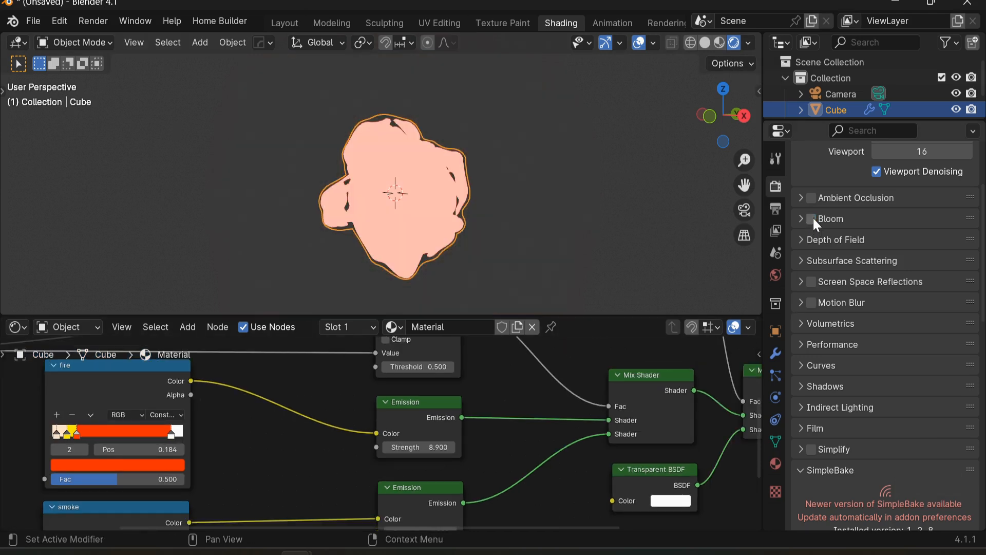
Step: Set the viewport compositor to Always, then open the Compositor and enable its nodes
left_click(749, 42)
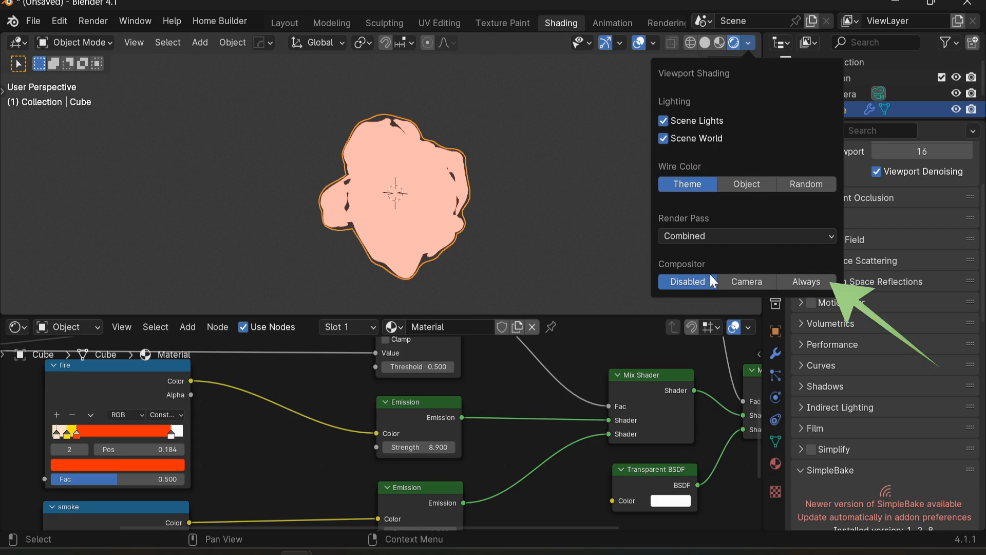
left_click(804, 279)
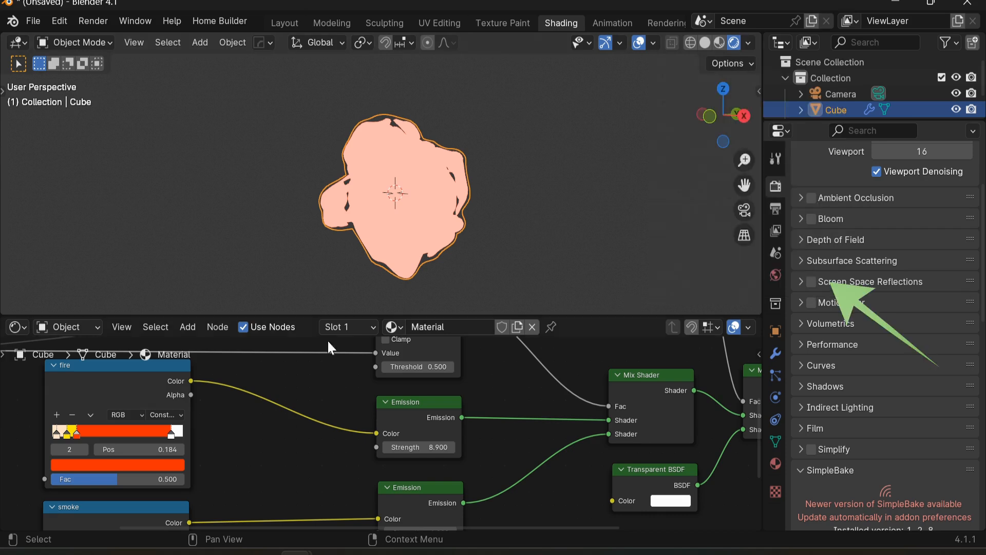
left_click(21, 329)
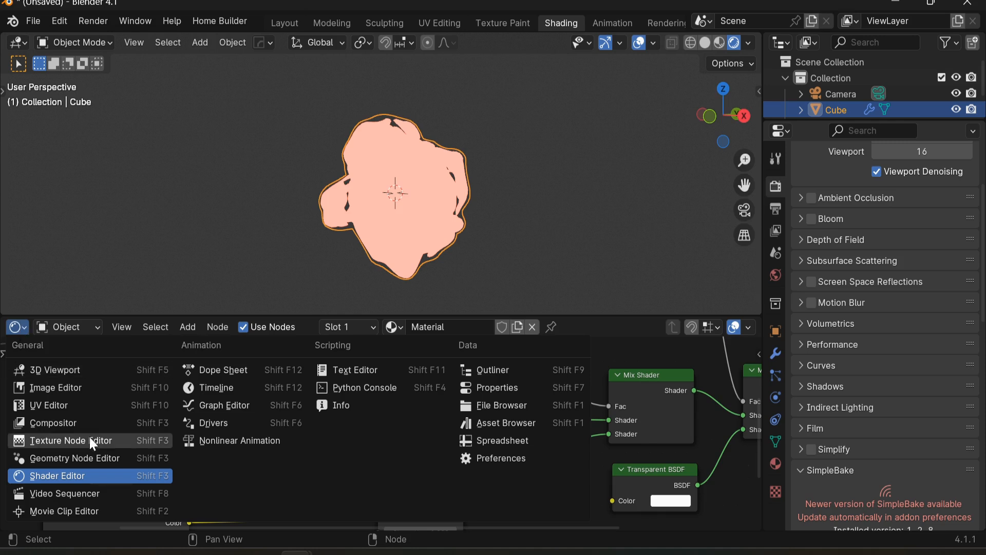
left_click(49, 426)
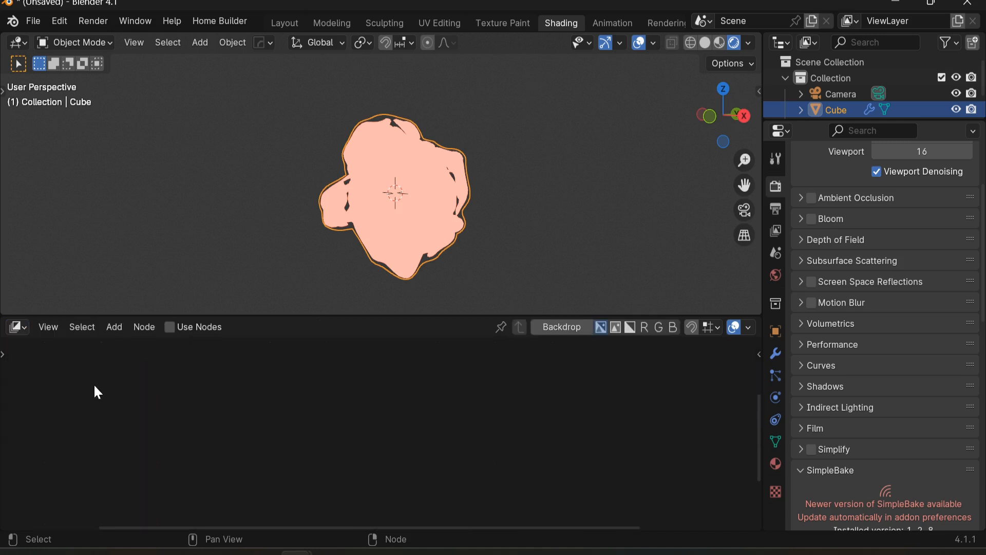
left_click(170, 327)
middle_click_drag(318, 391, 194, 357)
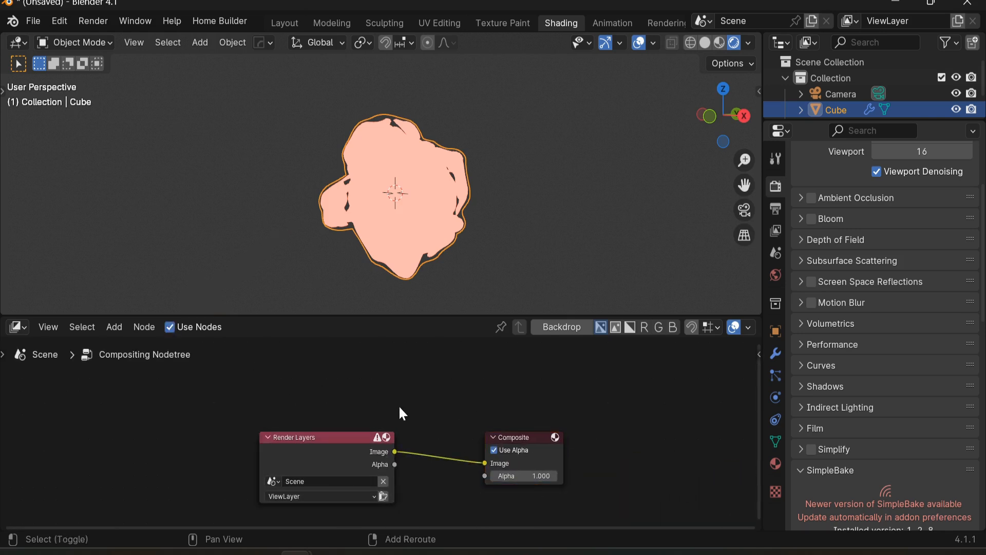
Step: Add a Glare node between the Render Layers and Composite nodes
key("shift+a")
left_click(368, 305)
type("gl")
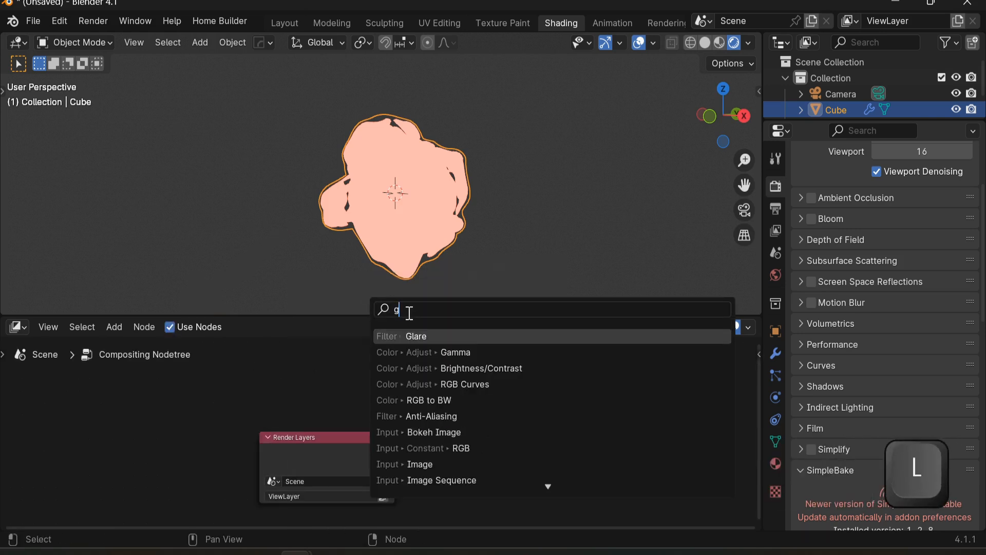
left_click(465, 334)
left_click(407, 382)
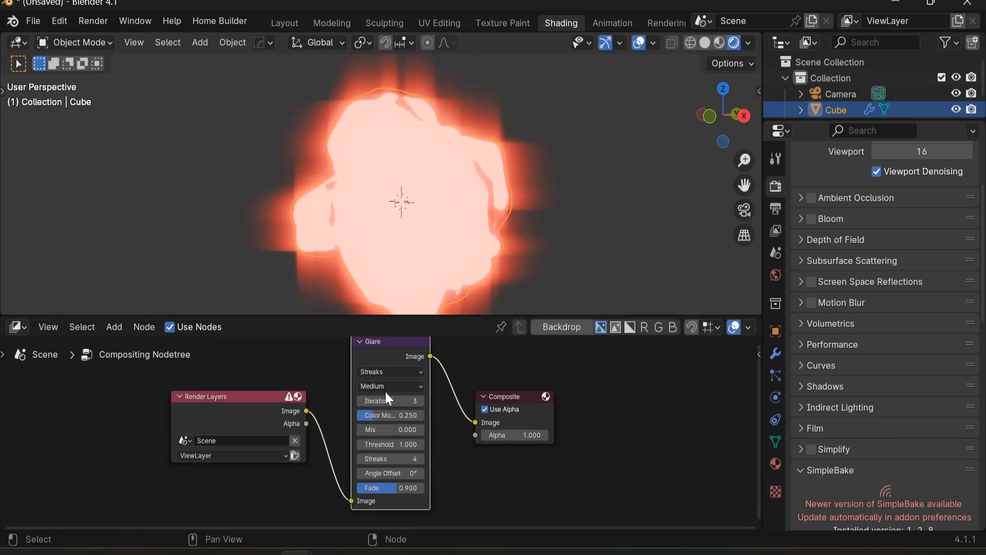
Step: Set the Glare type to Fog Glow, its size to 6 and its mix to -0.7
scroll(385, 392, "up", 1)
left_click(401, 366)
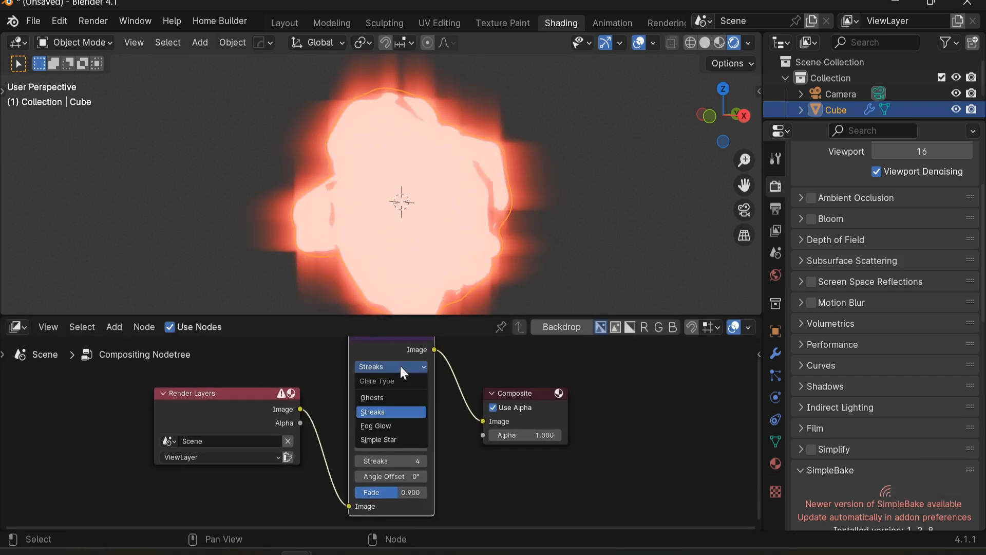
left_click(396, 426)
scroll(391, 471, "up", 1)
left_click(357, 455)
left_click(356, 455)
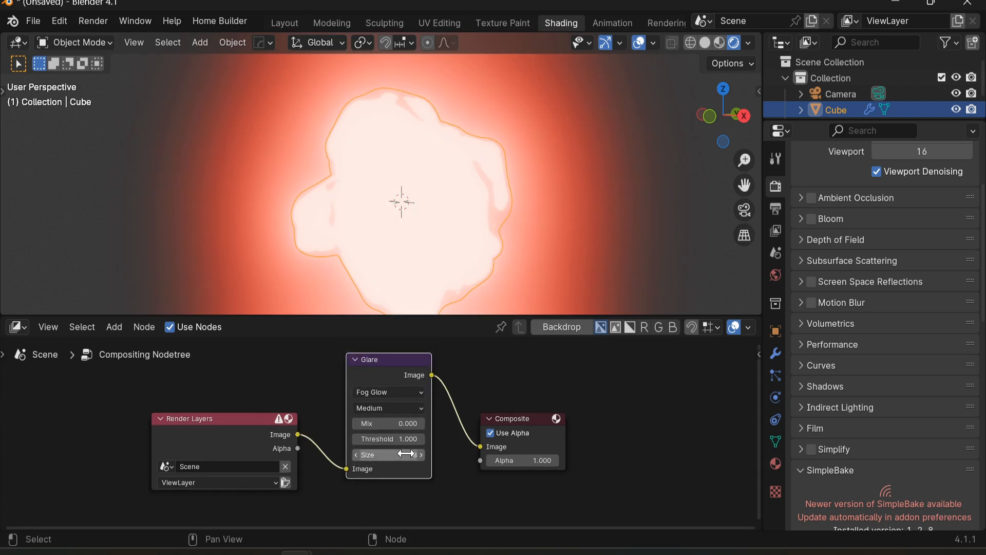
left_click_drag(406, 423, 370, 423)
Step: Set the Glare node's quality to Low
middle_click_drag(601, 298, 473, 236)
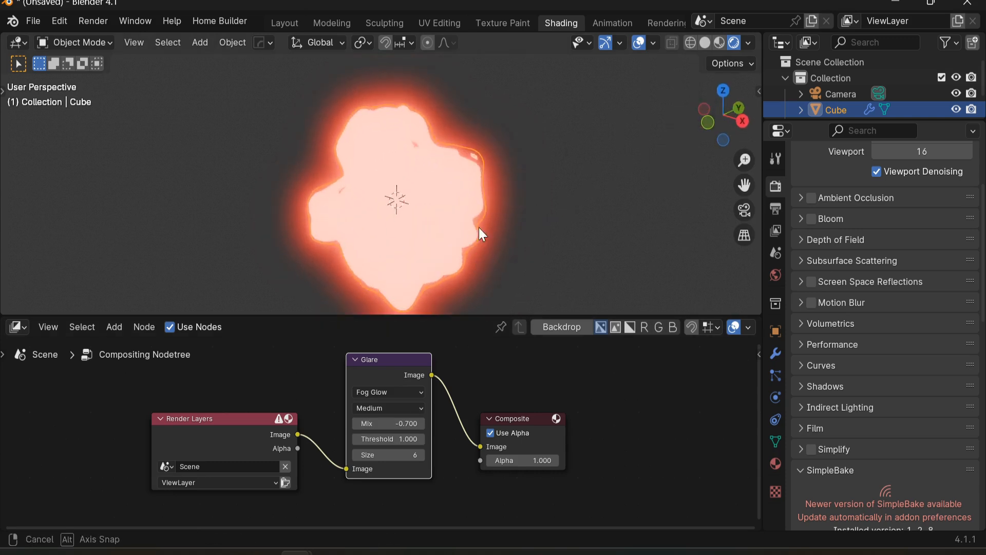
left_click(391, 408)
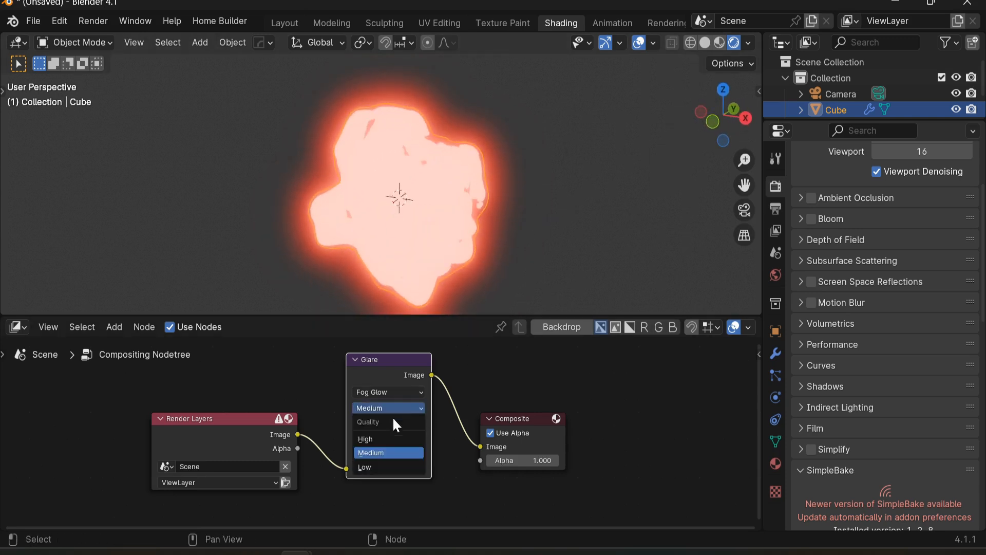
left_click(380, 467)
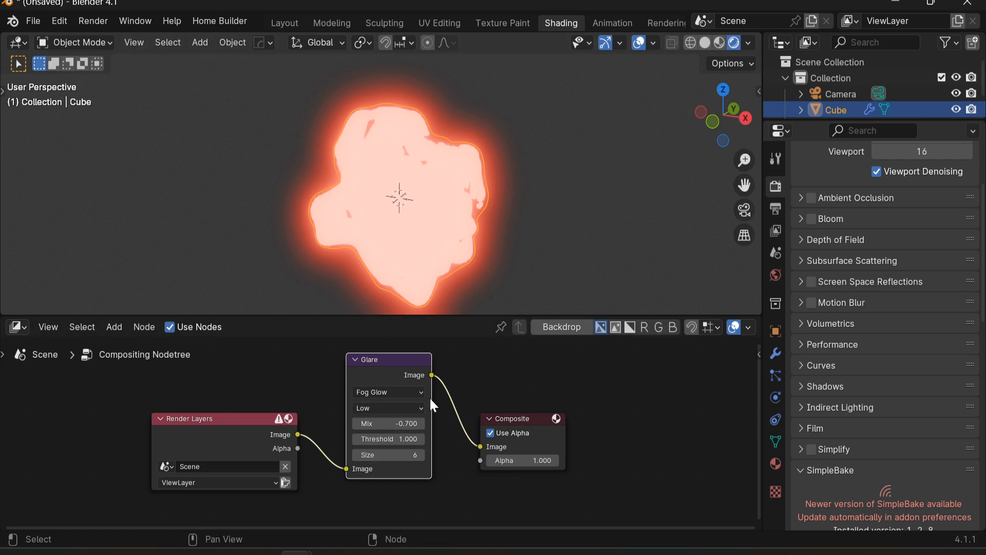
Step: Switch the Glare type to Streaks and then to Simple Star
left_click(373, 394)
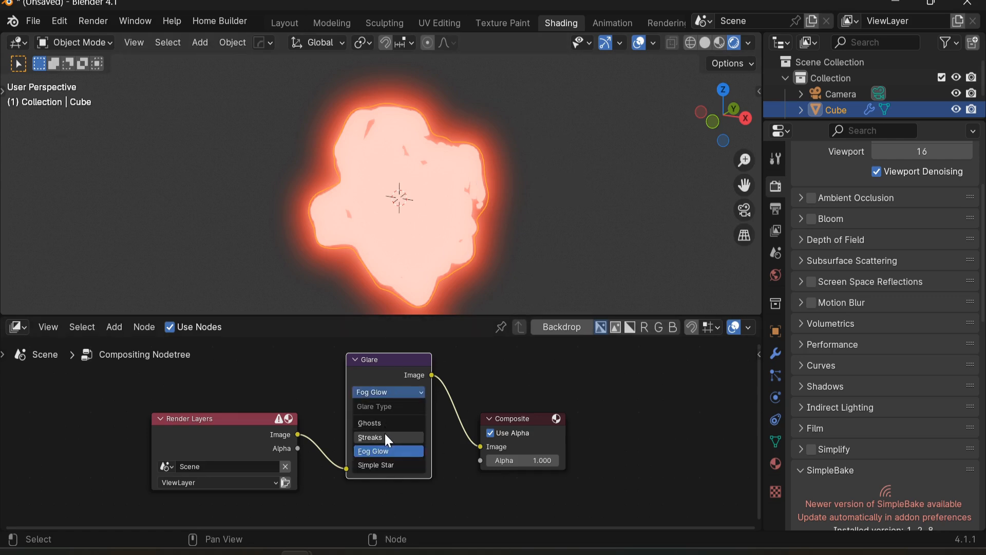
left_click(384, 434)
left_click(395, 393)
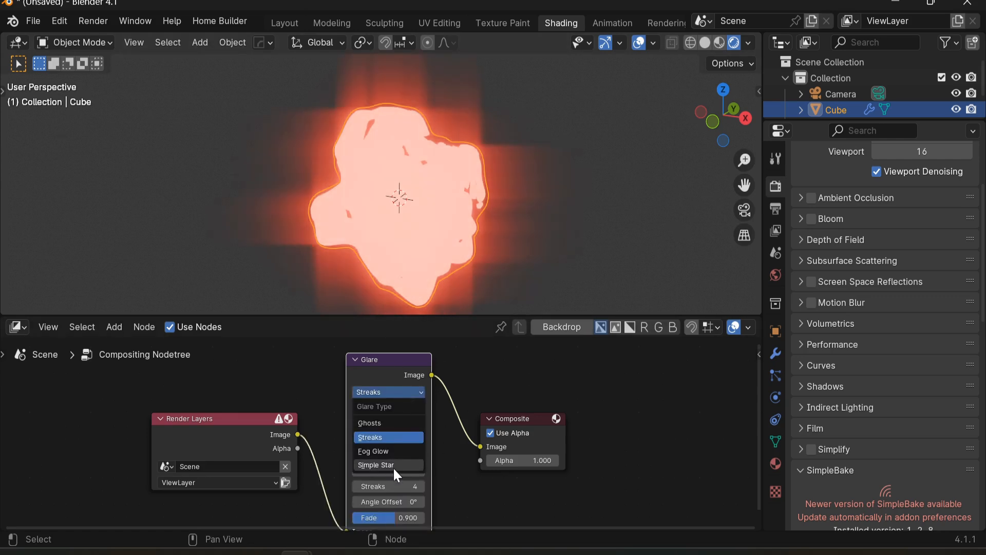
left_click(393, 465)
mouse_move(386, 435)
left_mouse_down()
mouse_move(398, 434)
mouse_move(381, 434)
left_mouse_up()
Step: Turn Bloom back on in the render properties
middle_click_drag(538, 223, 503, 171)
left_click(749, 43)
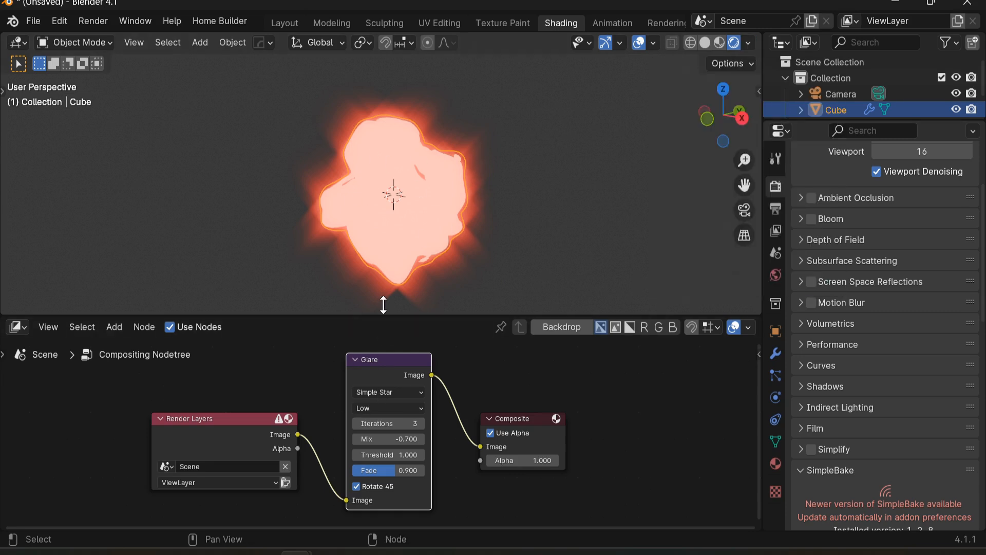
left_click(749, 43)
left_click(812, 219)
left_click(576, 240)
left_click(446, 209)
scroll(499, 208, "up", 2)
middle_click_drag(500, 209, 498, 213)
scroll(473, 239, "down", 2)
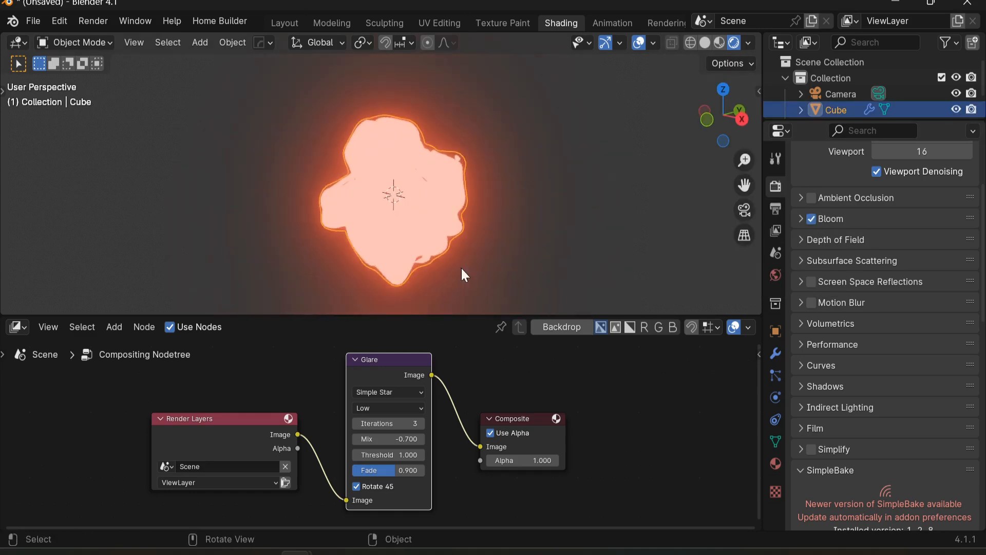
Step: Return to the Shader Editor and move the smoke ramp's middle stop to position 0.184
left_click(18, 327)
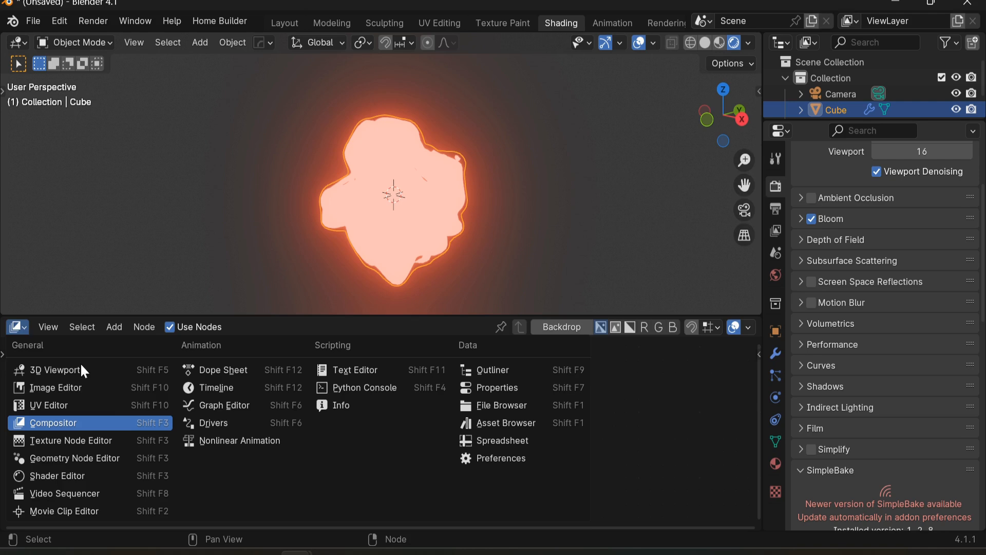
left_click(73, 483)
scroll(364, 383, "up", 3)
middle_click_drag(367, 392, 314, 434)
mouse_move(441, 433)
left_mouse_down()
mouse_move(401, 433)
mouse_move(455, 433)
mouse_move(439, 433)
left_mouse_up()
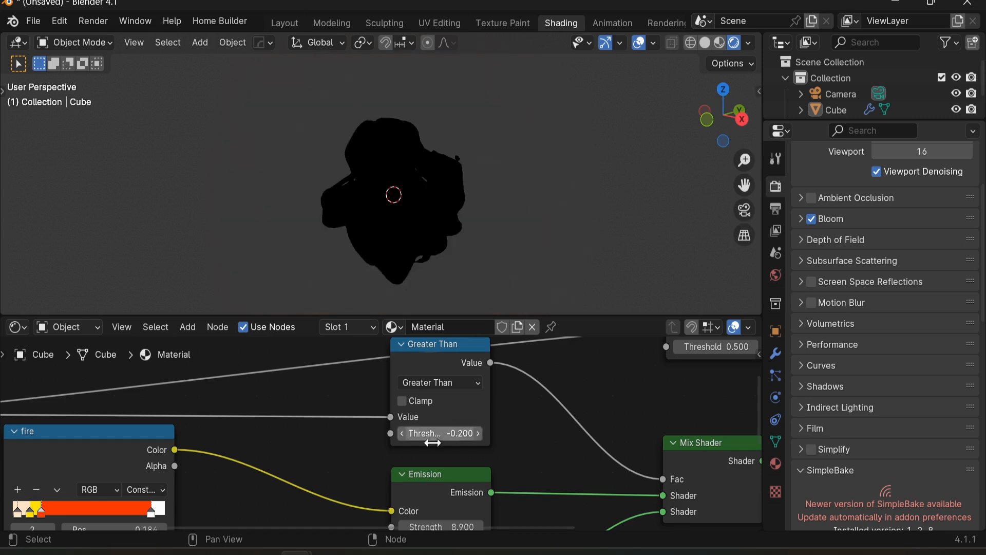
middle_click_drag(356, 490, 414, 390)
middle_click_drag(249, 512, 391, 374)
left_click_drag(283, 428, 311, 440)
left_click_drag(242, 435, 274, 429)
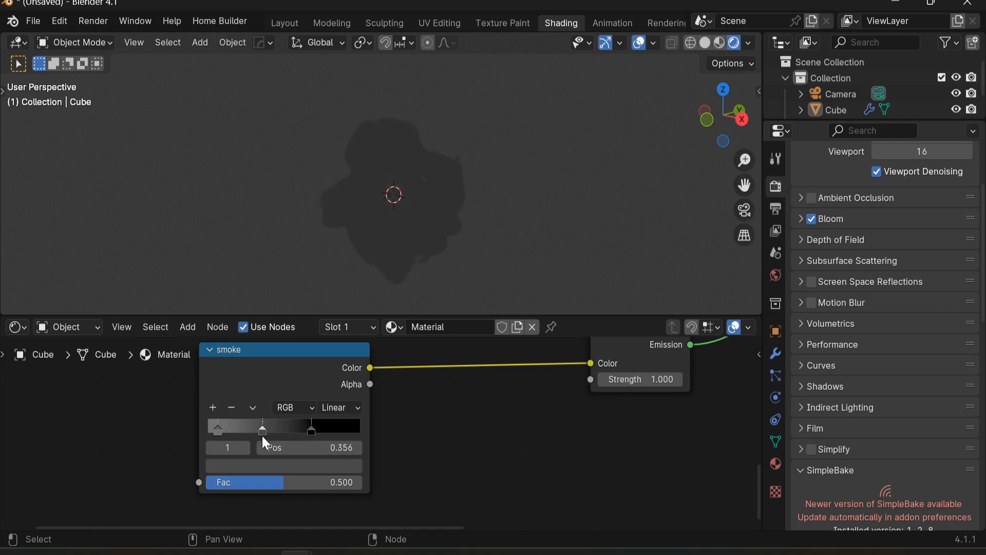
left_click_drag(262, 437, 235, 437)
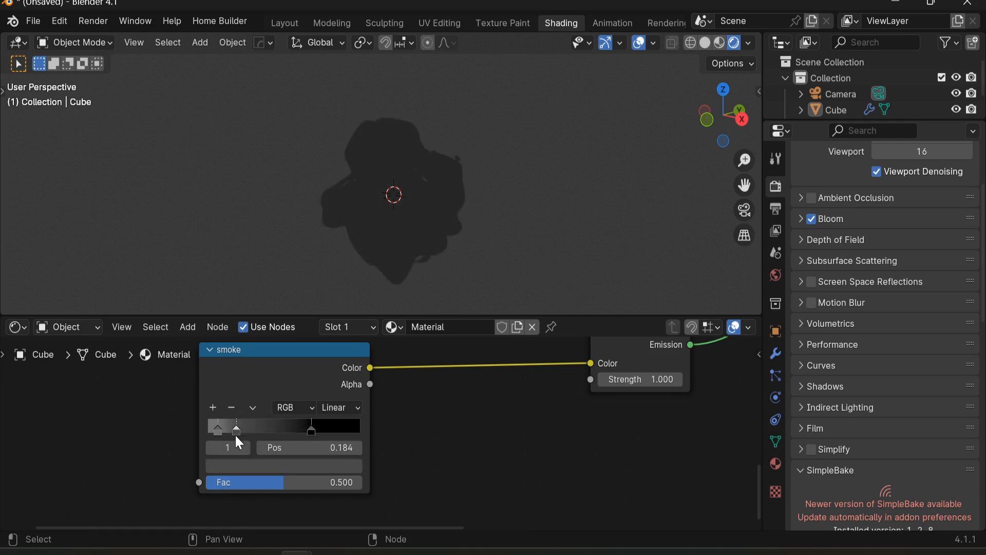
Step: Set the smoke ramp's interpolation to Constant
left_click(337, 407)
left_click(294, 408)
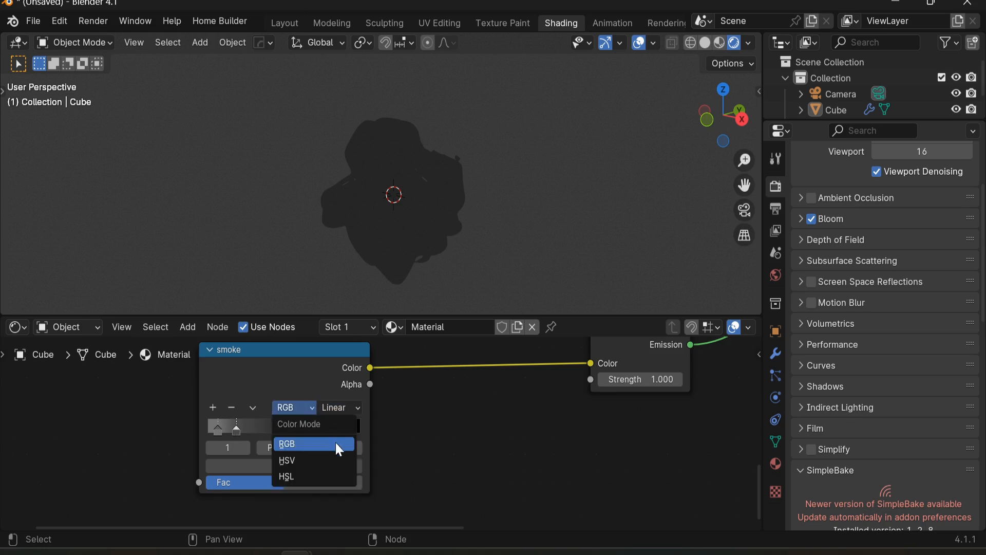
left_click(351, 407)
left_click(345, 508)
Step: Set the alpha Greater Than threshold to 2.1 and the Layer Weight Greater Than threshold to 0.4
middle_click_drag(273, 427, 338, 425)
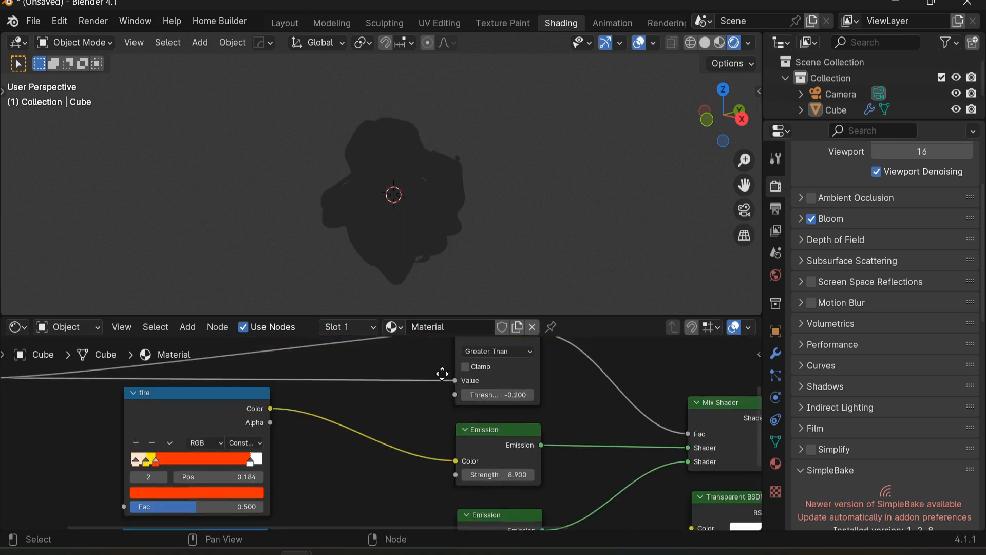
middle_click_drag(488, 395, 452, 430)
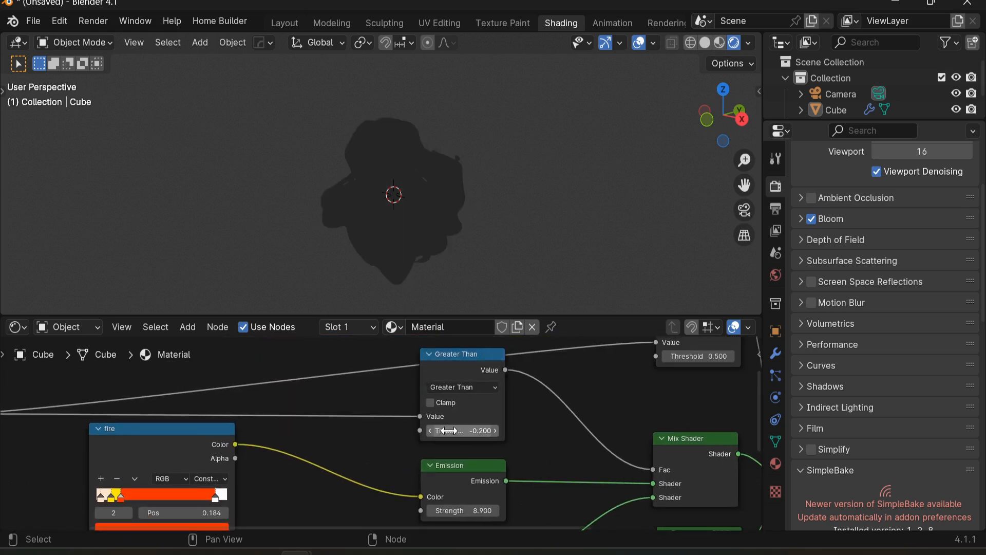
mouse_move(447, 430)
left_mouse_down()
mouse_move(483, 430)
mouse_move(445, 430)
left_mouse_up()
middle_click_drag(684, 362, 545, 404)
left_click_drag(558, 398, 609, 398)
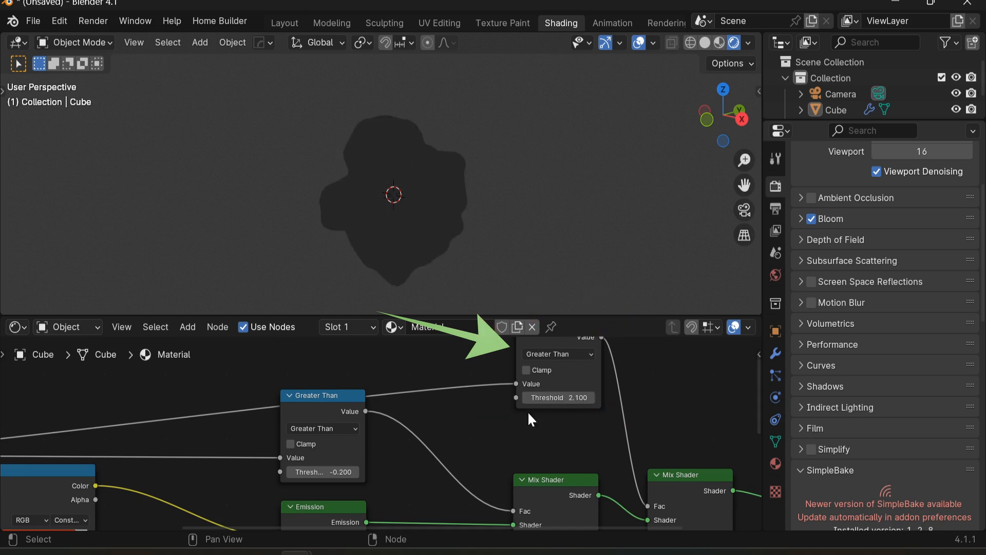
left_click_drag(352, 471, 390, 471)
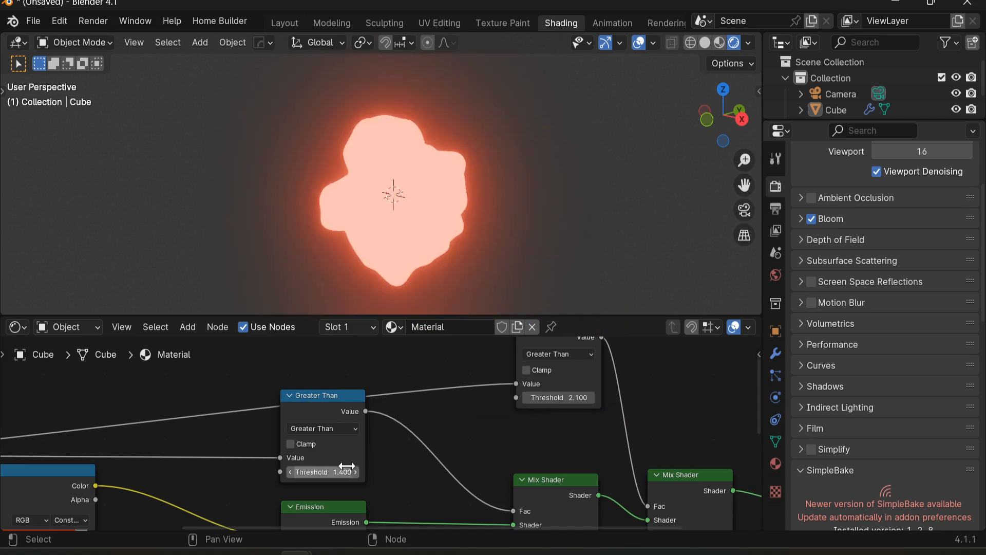
left_click_drag(285, 470, 268, 470)
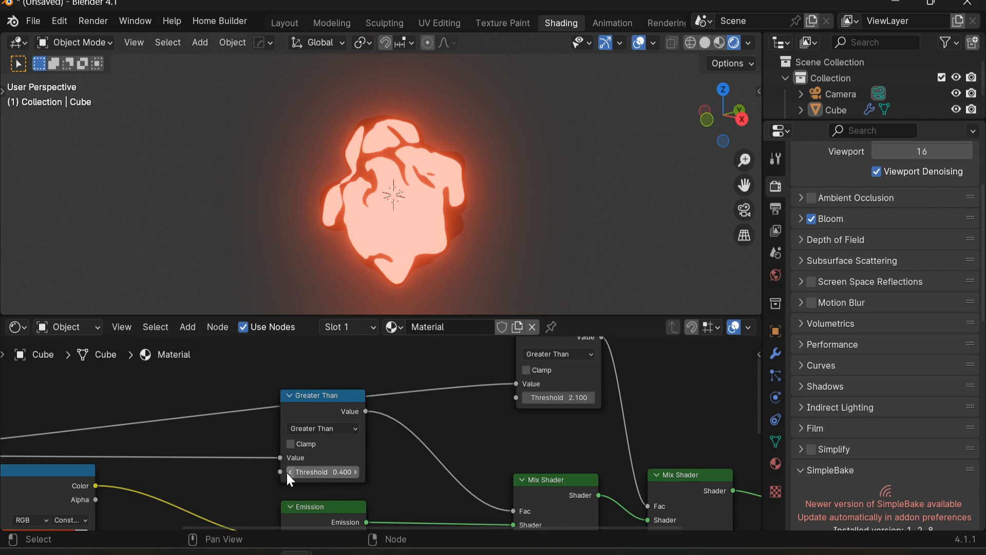
Step: Examine the rock's glow in the viewport and the Layer Weight and fire ramp node setup
mouse_move(393, 236)
middle_mouse_down()
mouse_move(492, 187)
mouse_move(370, 199)
mouse_move(399, 220)
middle_mouse_up()
scroll(303, 400, "down", 3)
middle_click_drag(128, 503, 441, 409)
middle_click_drag(352, 331, 335, 342)
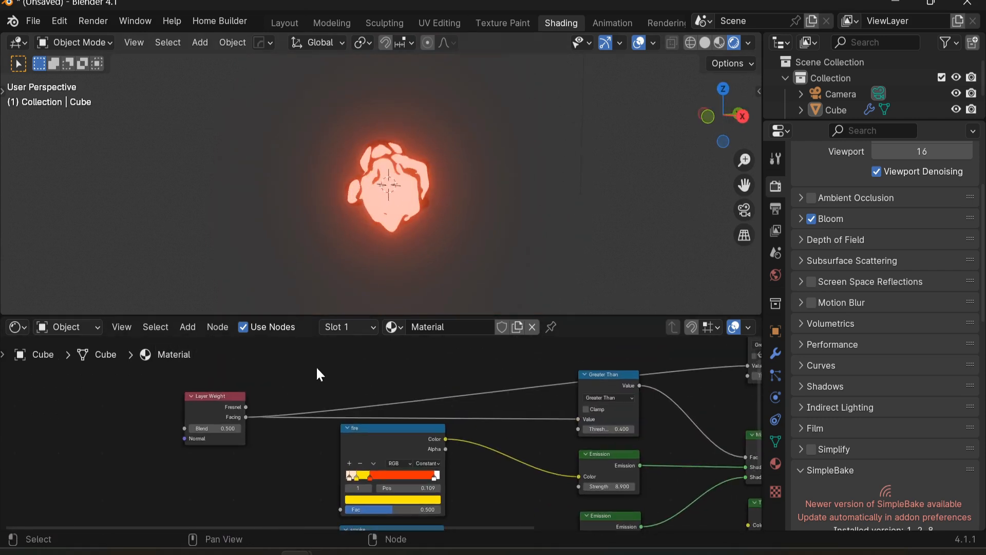
scroll(277, 416, "up", 4)
middle_click_drag(275, 420, 277, 369)
middle_click_drag(182, 371, 181, 396)
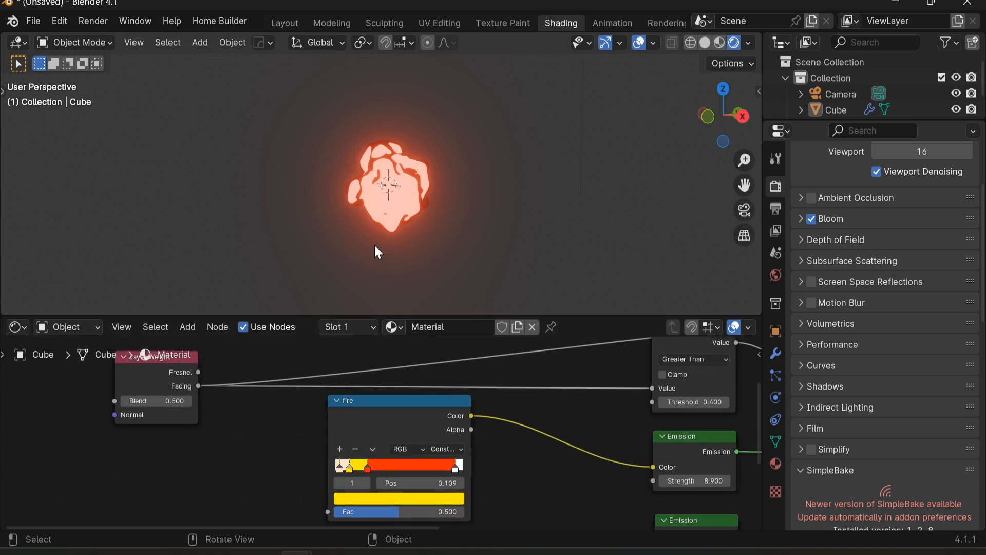
scroll(410, 200, "up", 3)
mouse_move(374, 234)
middle_mouse_down()
mouse_move(377, 147)
mouse_move(513, 172)
mouse_move(368, 237)
mouse_move(264, 214)
mouse_move(460, 234)
mouse_move(380, 268)
mouse_move(401, 180)
mouse_move(359, 222)
middle_mouse_up()
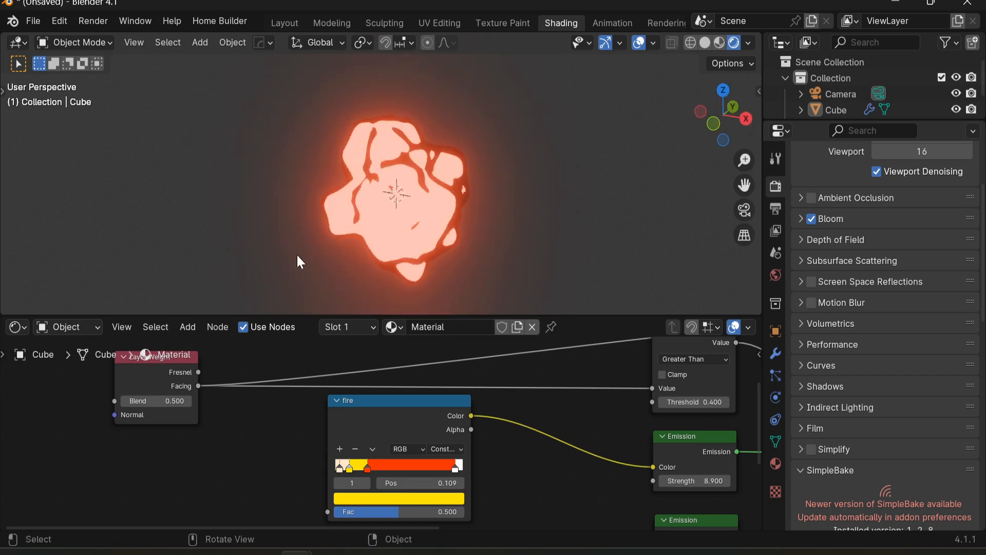
Step: Examine the rock's glow in the viewport, comparing solid and rendered shading
scroll(216, 362, "up", 1)
left_click_drag(141, 378, 267, 466)
middle_click_drag(306, 399, 350, 413)
scroll(402, 212, "up", 2)
middle_click_drag(405, 220, 383, 225)
scroll(318, 284, "up", 1)
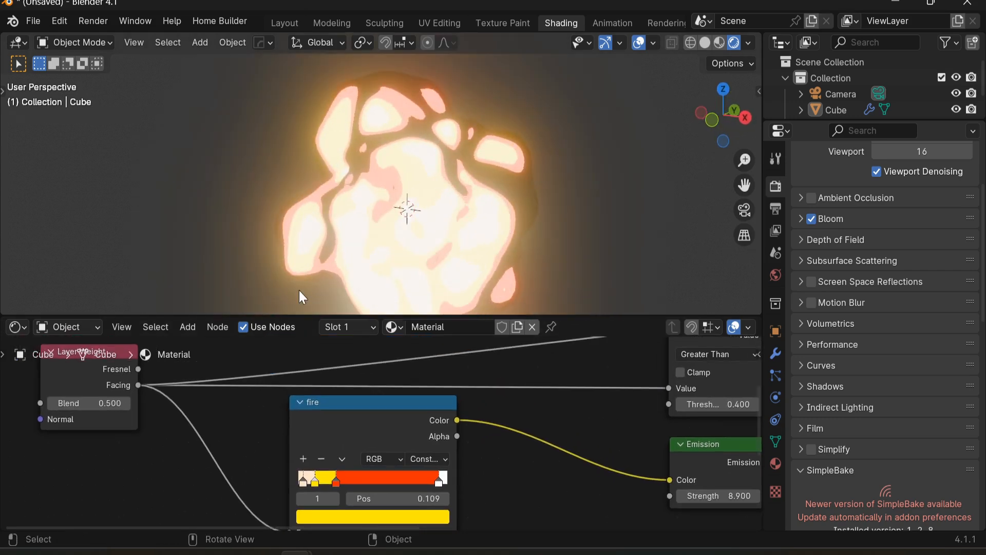
middle_click_drag(180, 394, 185, 397)
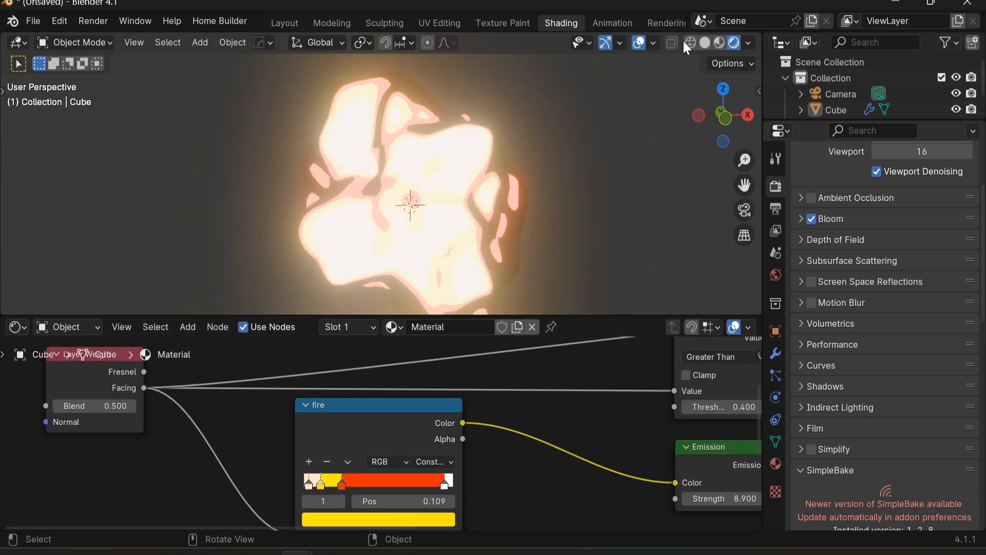
left_click(705, 43)
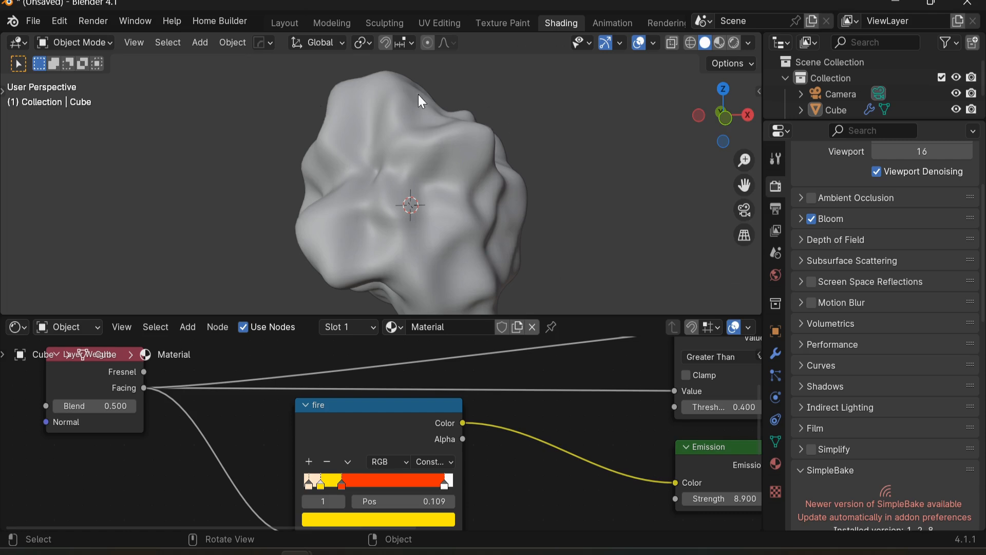
scroll(378, 179, "down", 3)
mouse_move(378, 179)
middle_mouse_down()
mouse_move(446, 158)
mouse_move(377, 158)
mouse_move(350, 177)
mouse_move(373, 178)
middle_mouse_up()
left_click(738, 42)
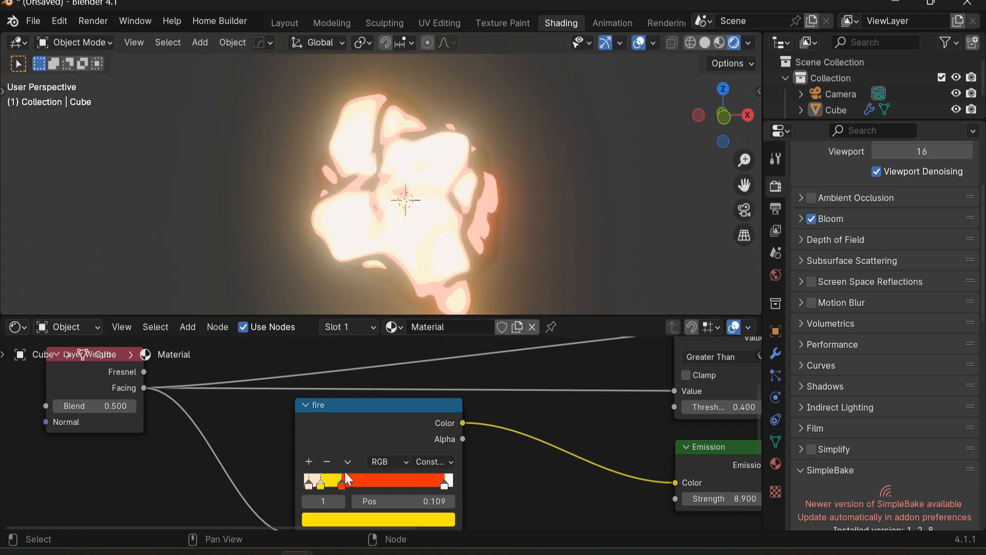
Step: Move the fire ramp's second stop to position 0.057
scroll(279, 419, "up", 3)
left_click_drag(354, 454, 324, 463)
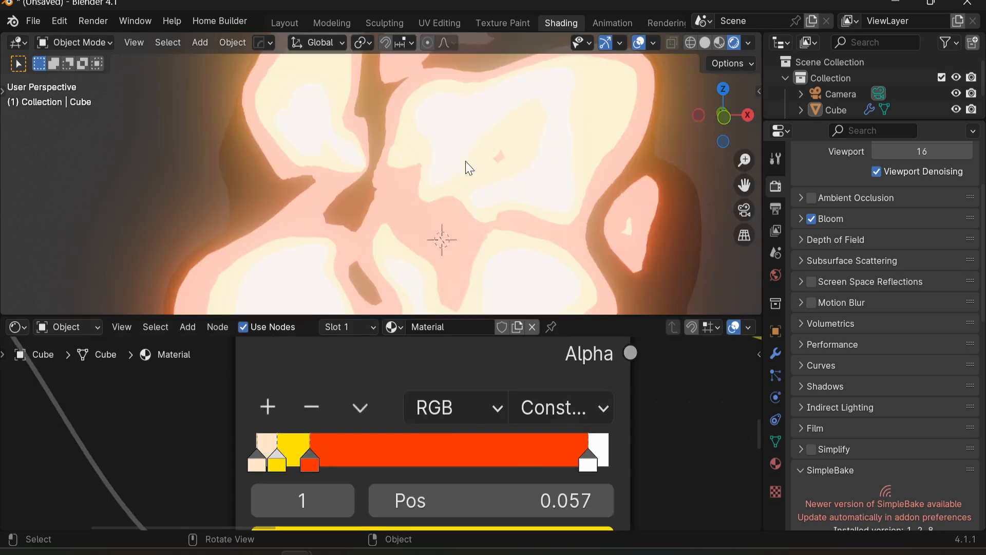
scroll(462, 211, "down", 2)
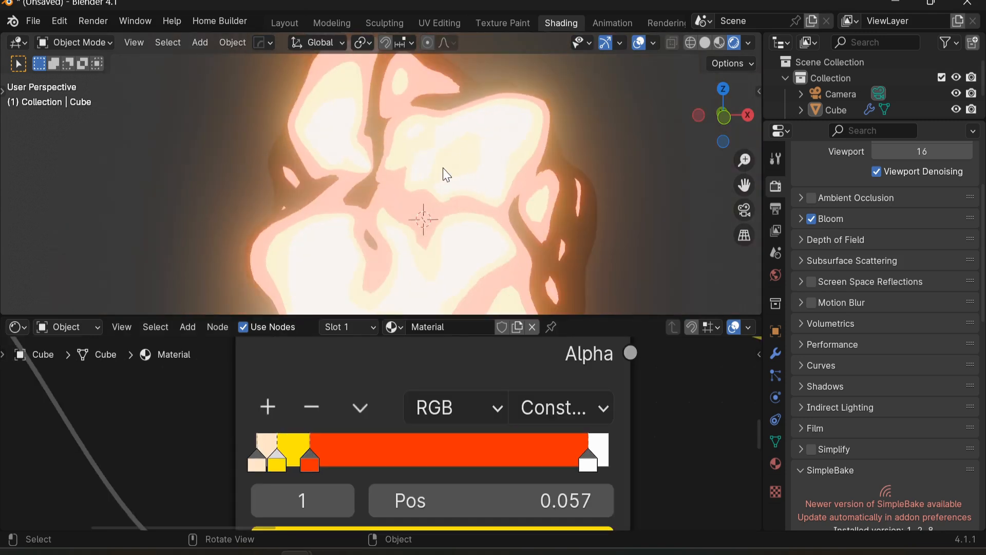
Step: Switch to the camera view and add a plane mesh to the scene
scroll(498, 154, "down", 5)
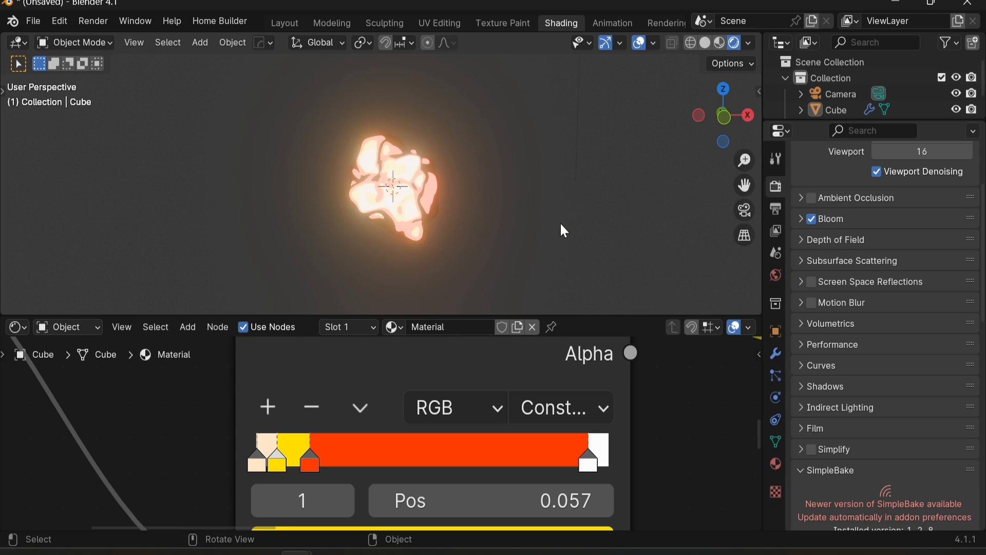
scroll(614, 465, "down", 1)
scroll(539, 231, "down", 1)
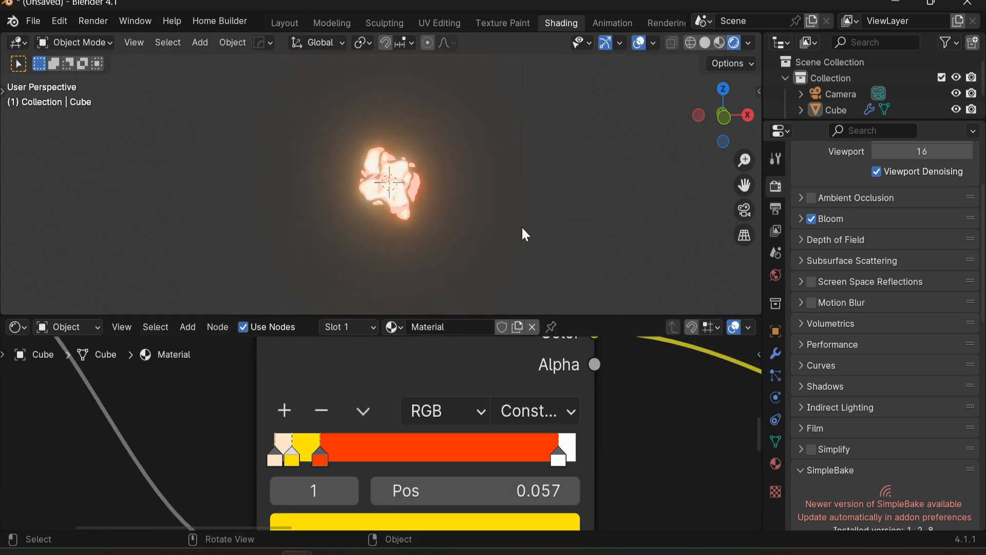
scroll(423, 190, "up", 2)
left_click(459, 175)
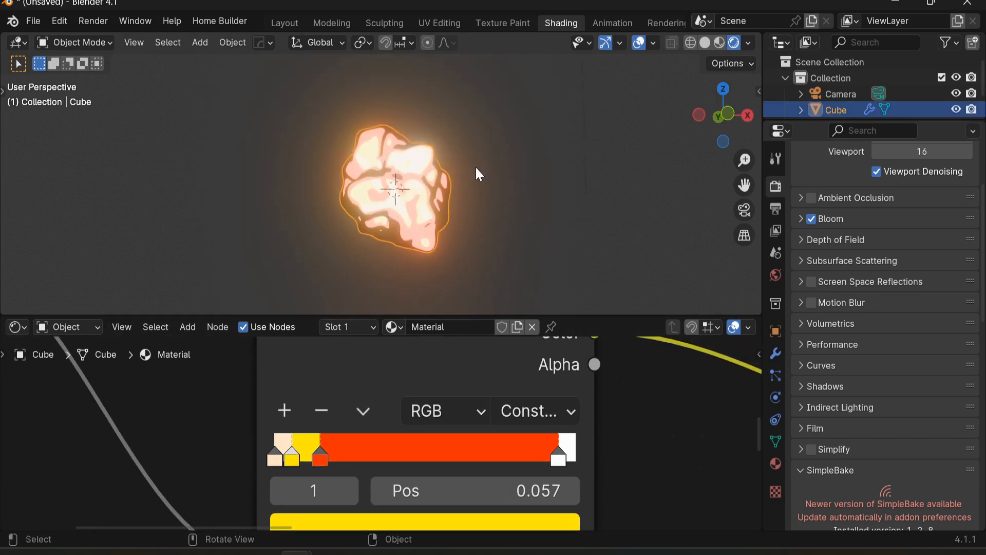
scroll(460, 176, "down", 2)
key("KP_0")
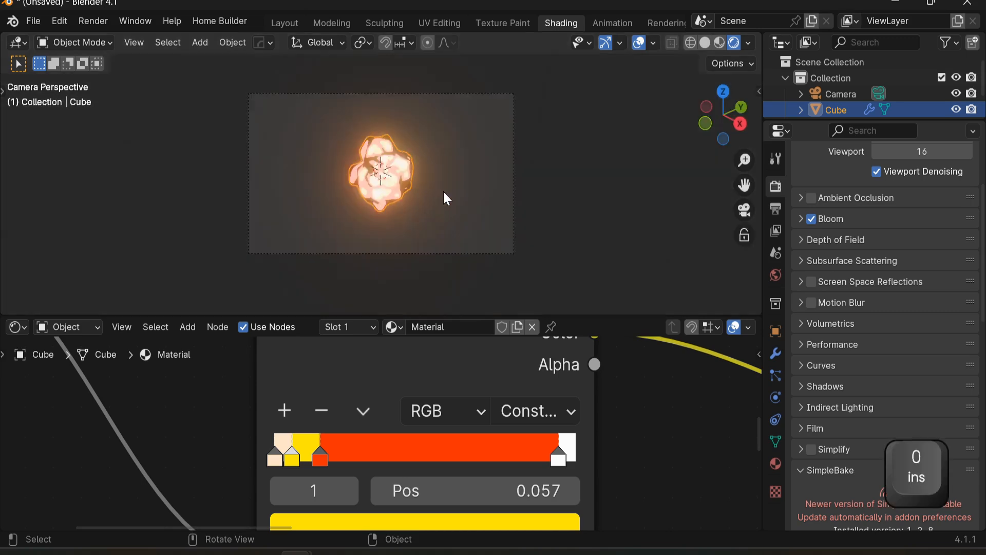
left_click(486, 242)
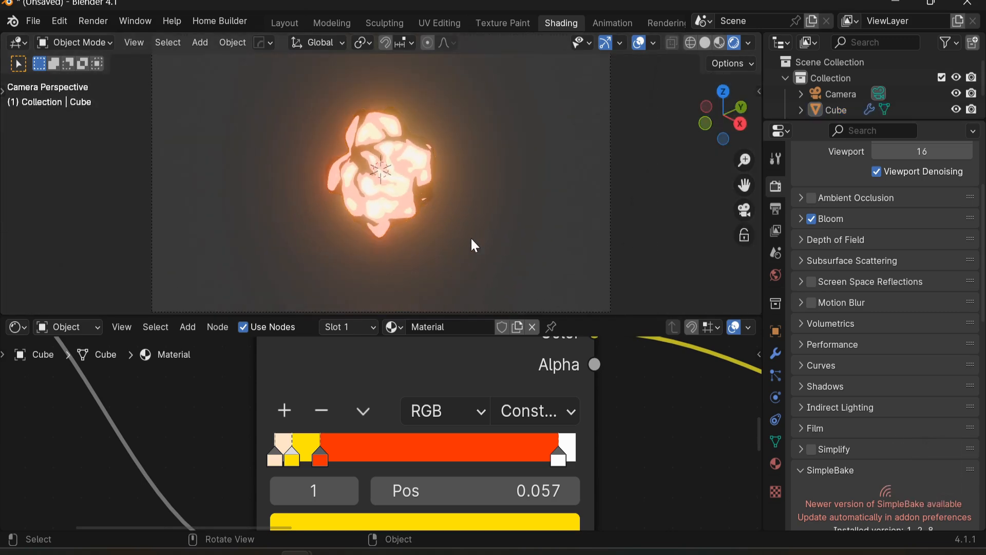
key("shift+a")
mouse_move(406, 216)
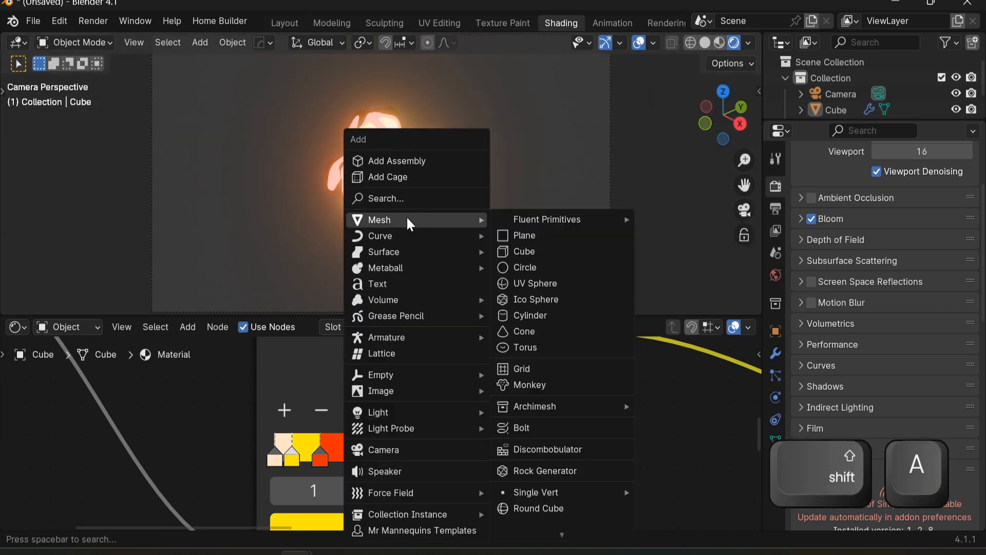
left_click(523, 233)
key("a")
right_click(473, 203)
left_click(474, 203)
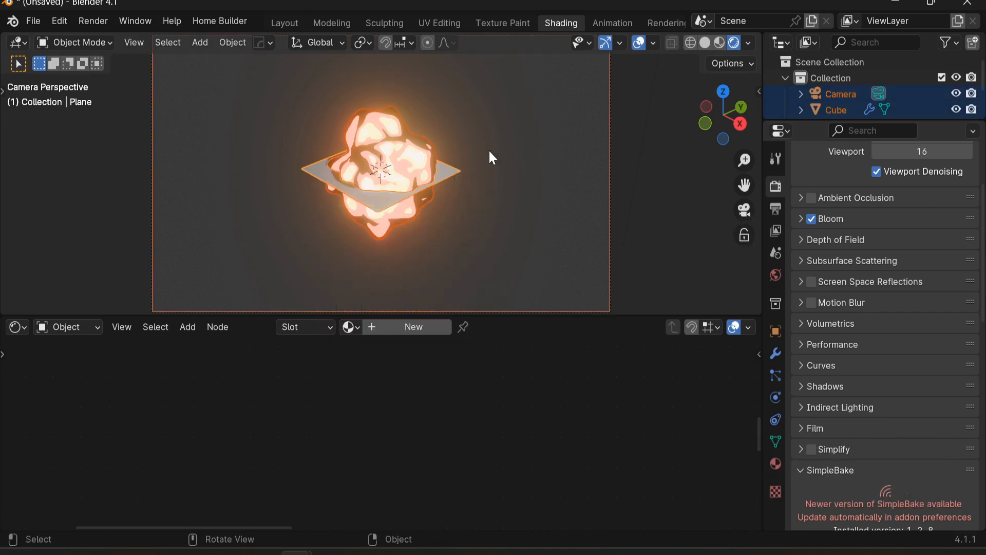
Step: Scale the plane up and move it down along Z as a ground under the rock, then reselect the cube
left_click(446, 177)
key("s")
left_click(265, 181)
key("g")
key("z")
left_click(370, 213)
left_click(372, 187)
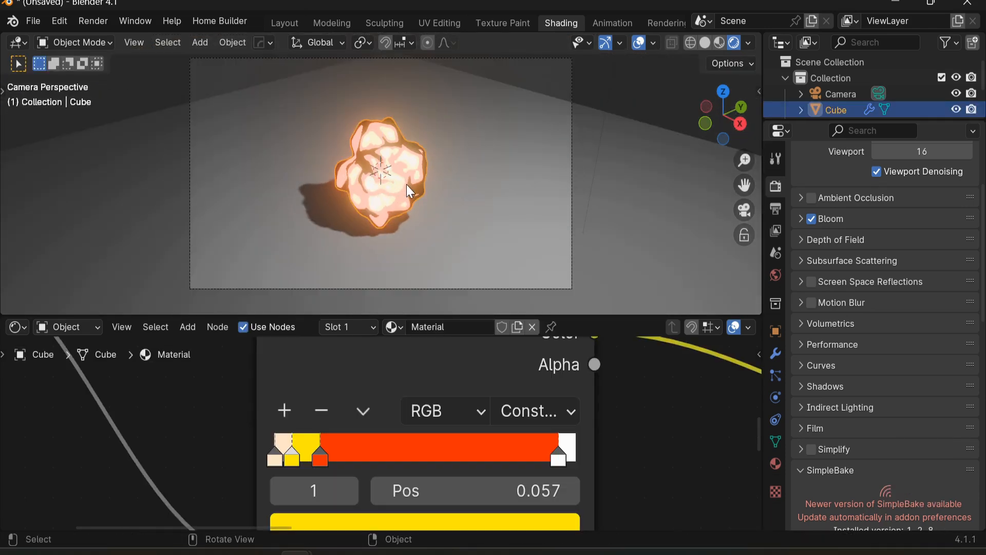
Step: Switch to the Animation workspace and merge its two viewports into one
left_click(606, 28)
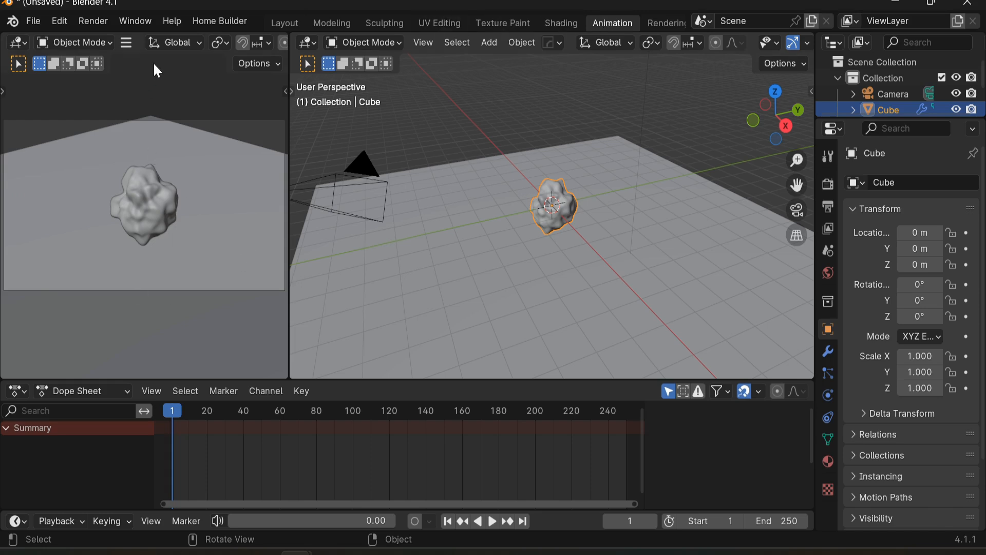
right_click(140, 47)
left_click(203, 163)
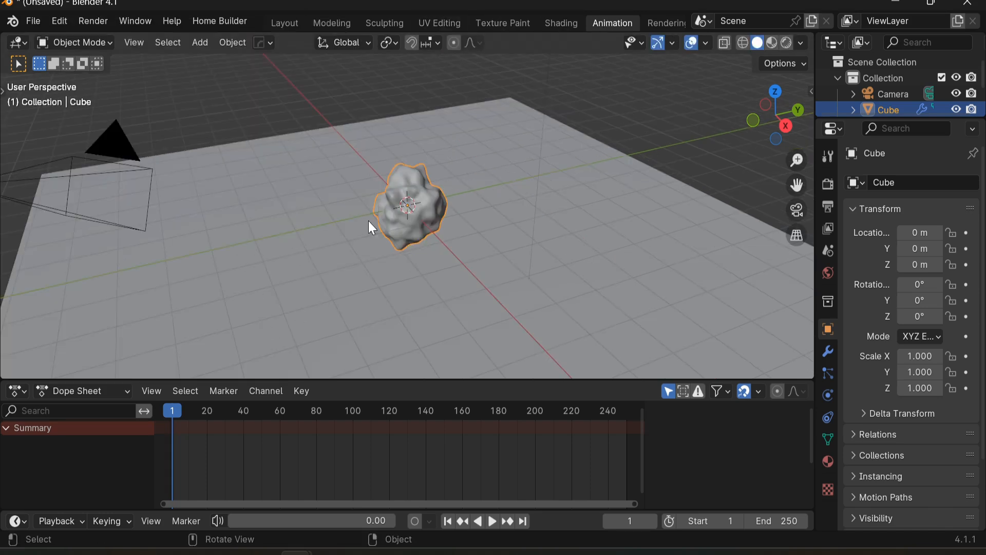
left_click(19, 391)
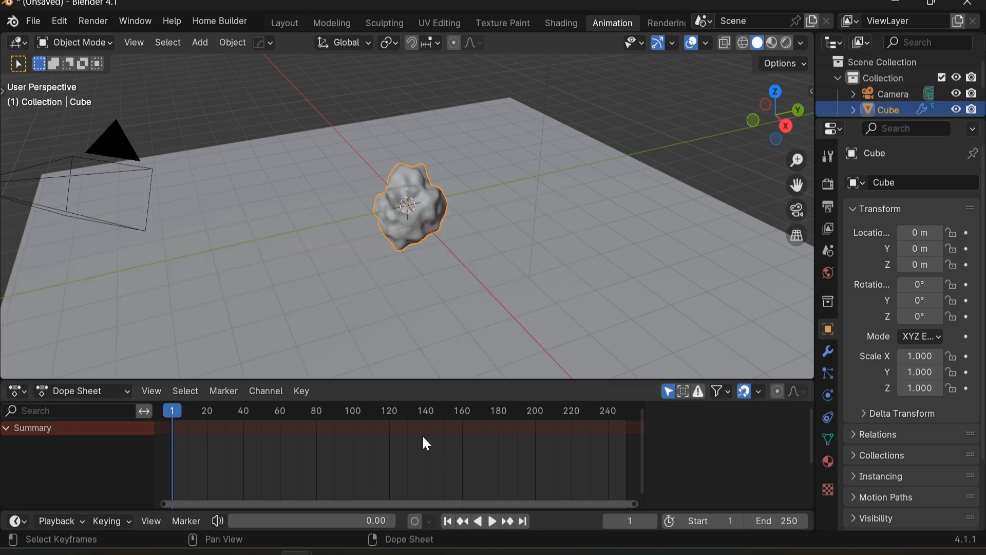
Step: Insert a keyframe for the cube's transforms at frame 20 in the camera view
key("KP_0")
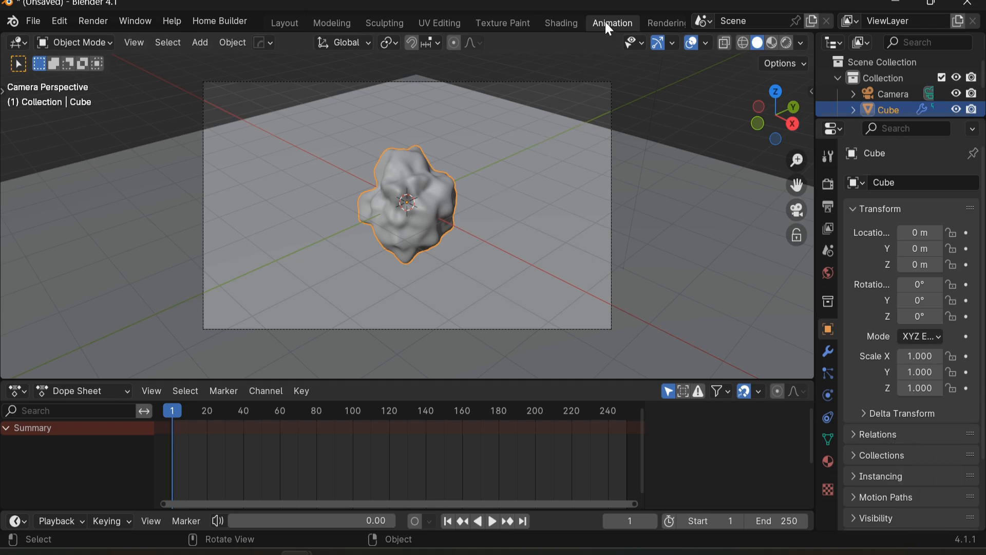
scroll(277, 432, "up", 3)
middle_click_drag(462, 226, 485, 219)
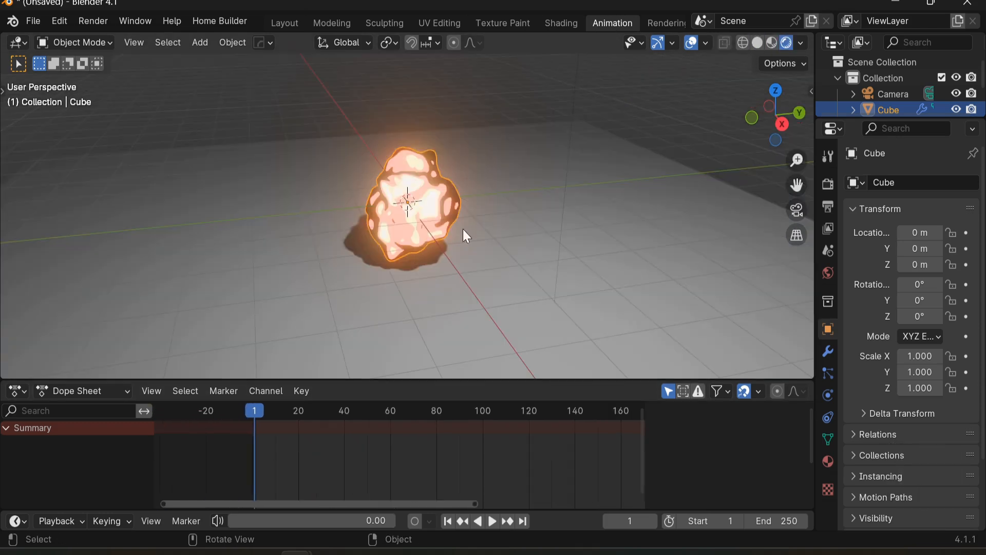
key("KP_0")
left_click_drag(254, 410, 331, 426)
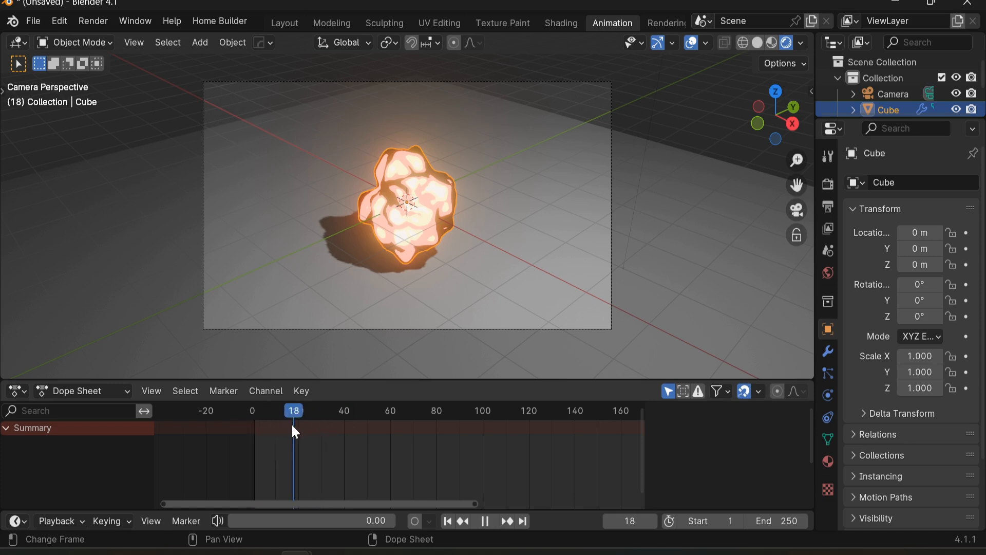
key("space")
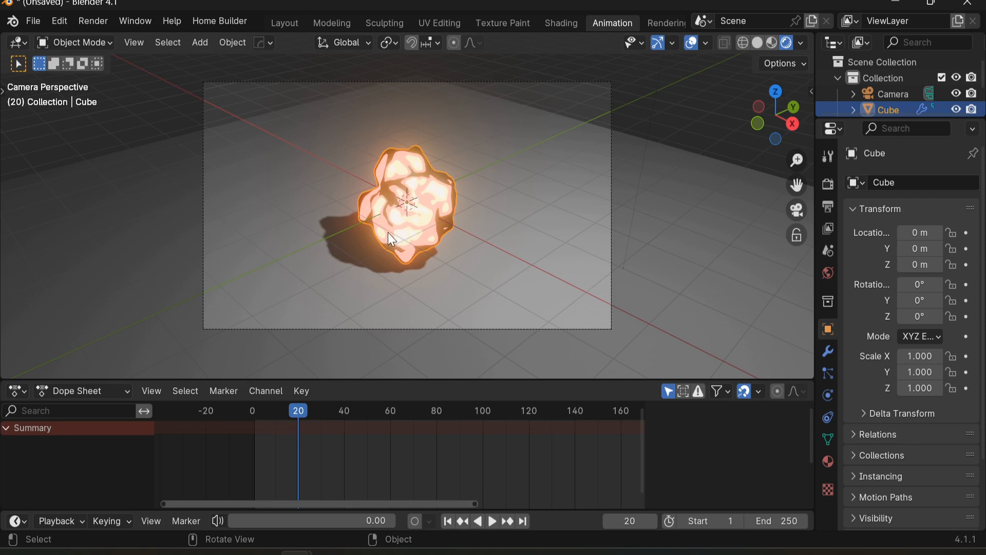
key("g")
right_click(420, 213)
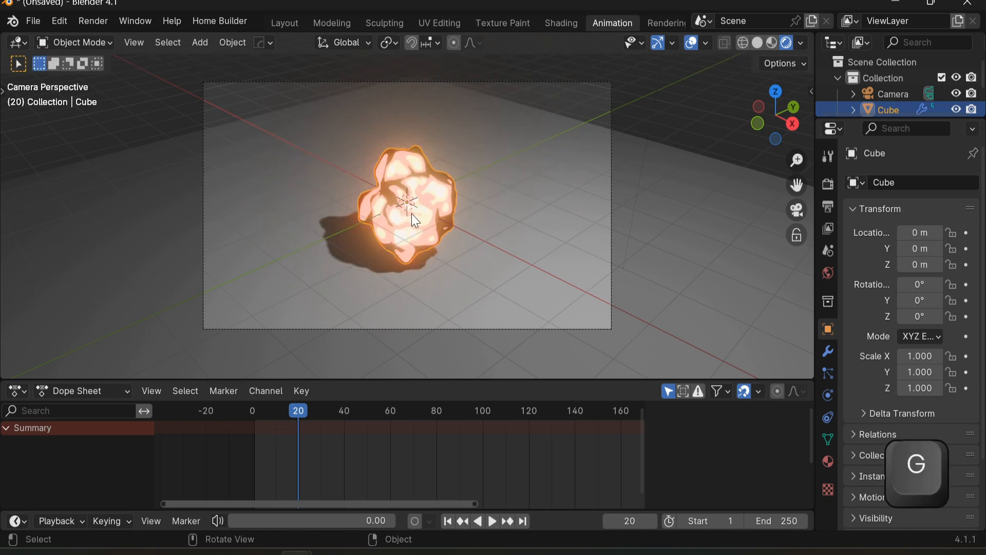
key("i")
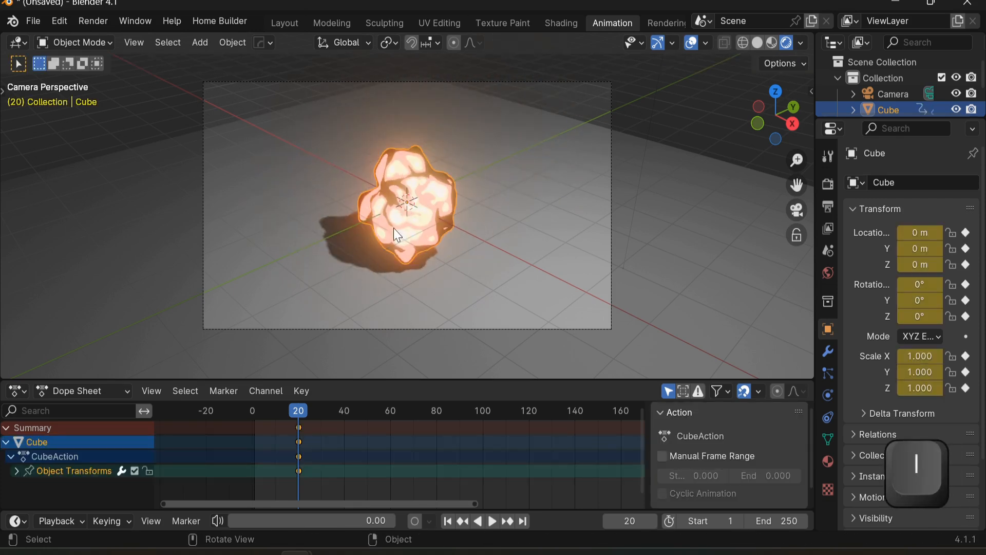
Step: At frame 1, scale the cube to 0 and insert a keyframe
left_click_drag(301, 411, 259, 442)
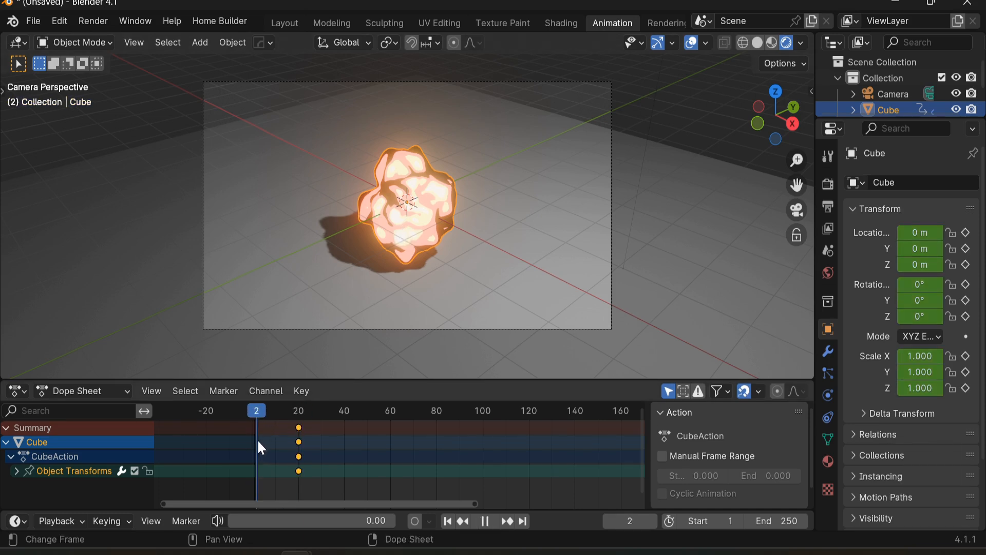
left_click(609, 521)
type("s0")
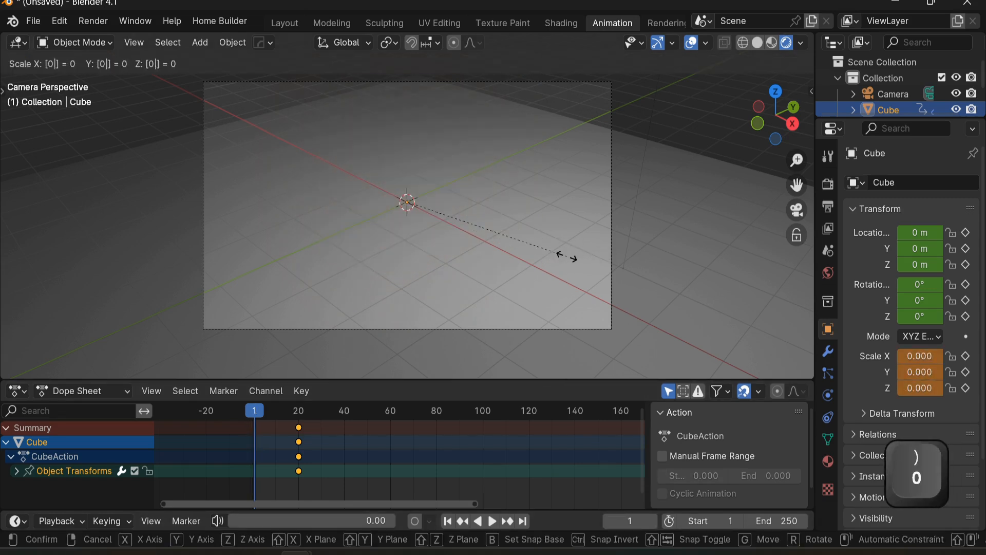
key("Return")
key("i")
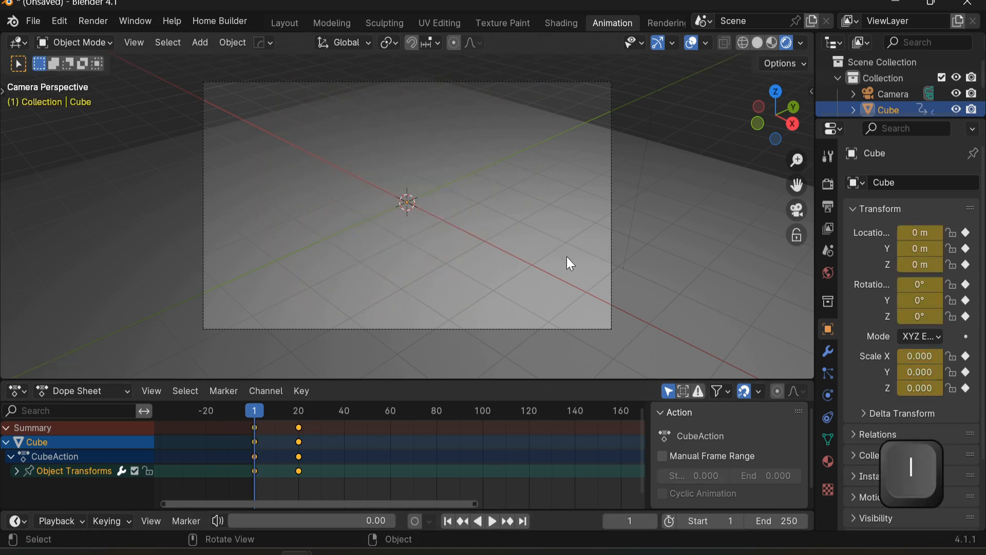
Step: Play back the cube's scale-up animation from the start
key("space")
key("space")
left_click_drag(310, 414, 257, 441)
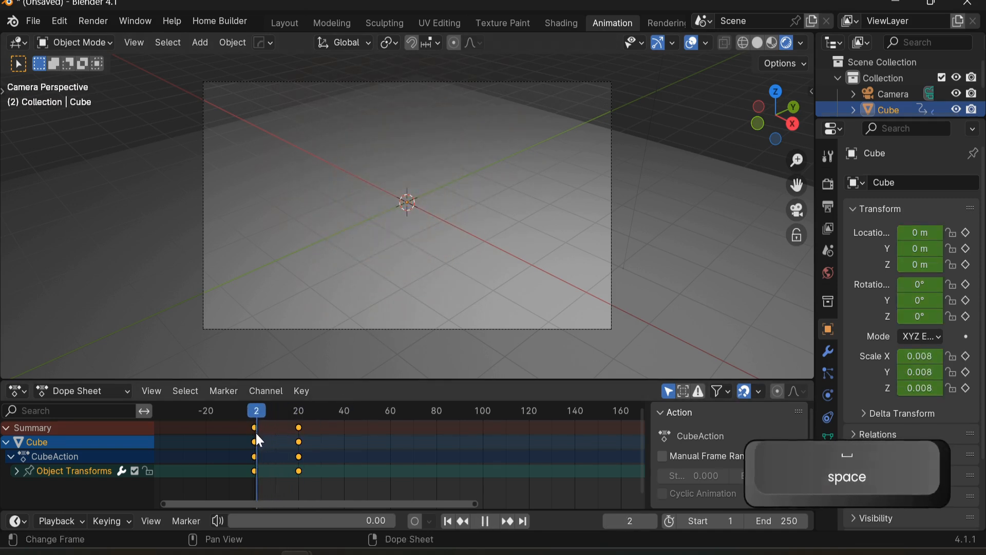
key("space")
left_click_drag(308, 410, 254, 442)
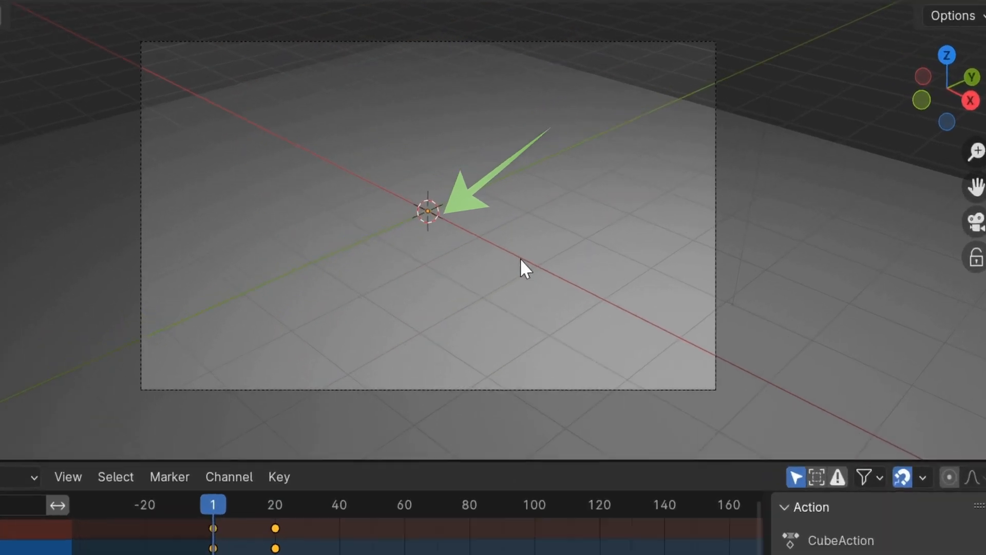
Step: Try to move the cube down along Z during the animation's start
key("g")
key("z")
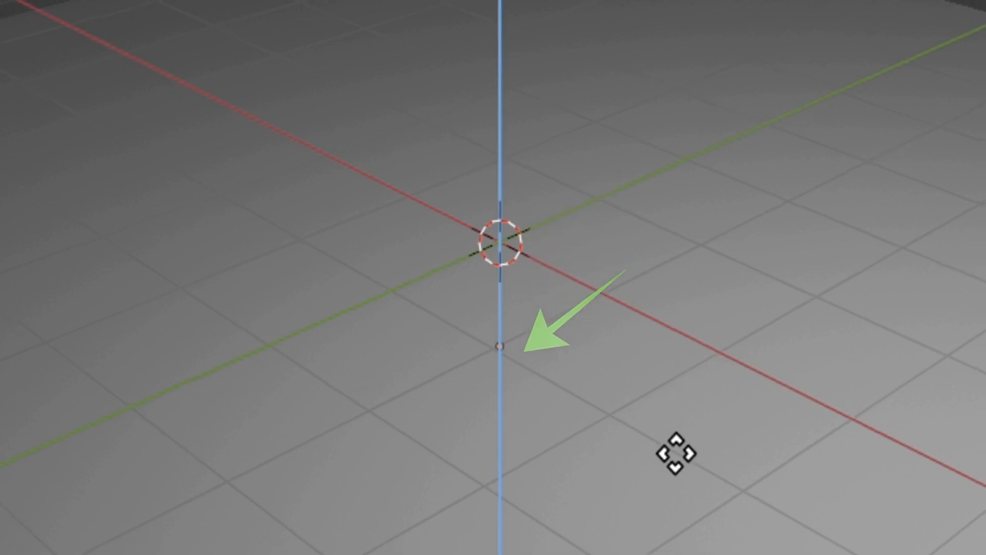
left_click(679, 457)
key("space")
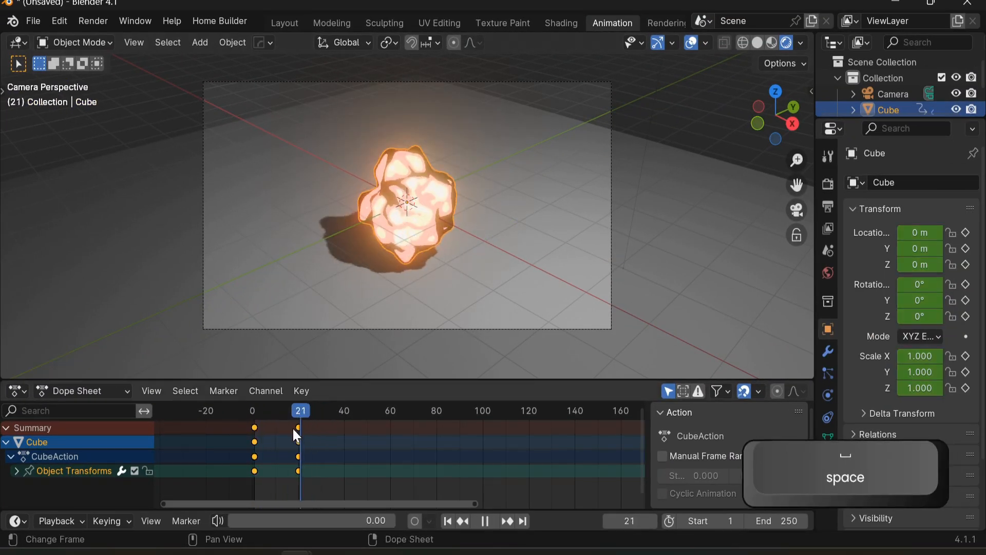
key("space")
left_click_drag(298, 413, 252, 455)
scroll(439, 273, "up", 3)
key("g")
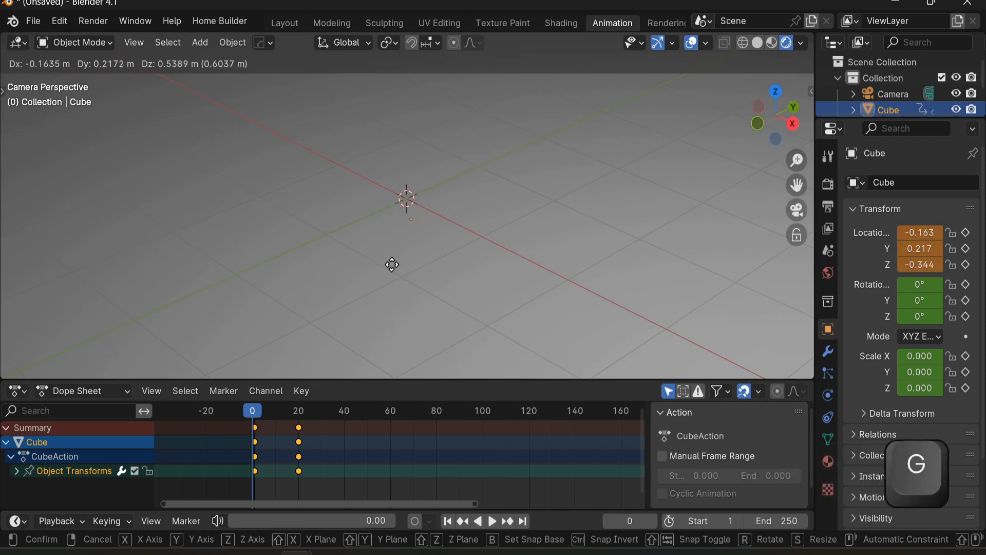
key("Escape")
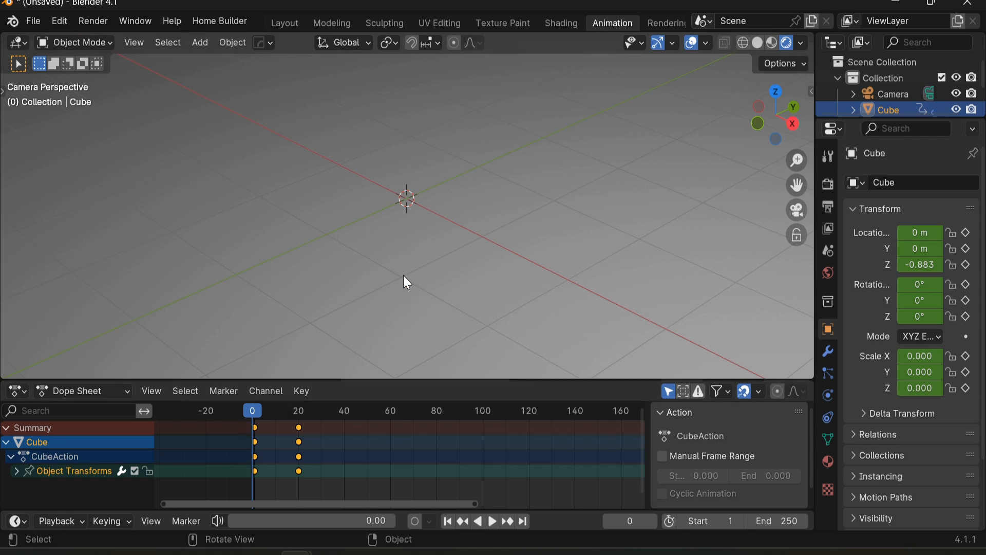
Step: At frame 60, scale the cube up to about 1.37, raise it about 0.8 m along Z, and insert a keyframe
left_click_drag(258, 411, 250, 430)
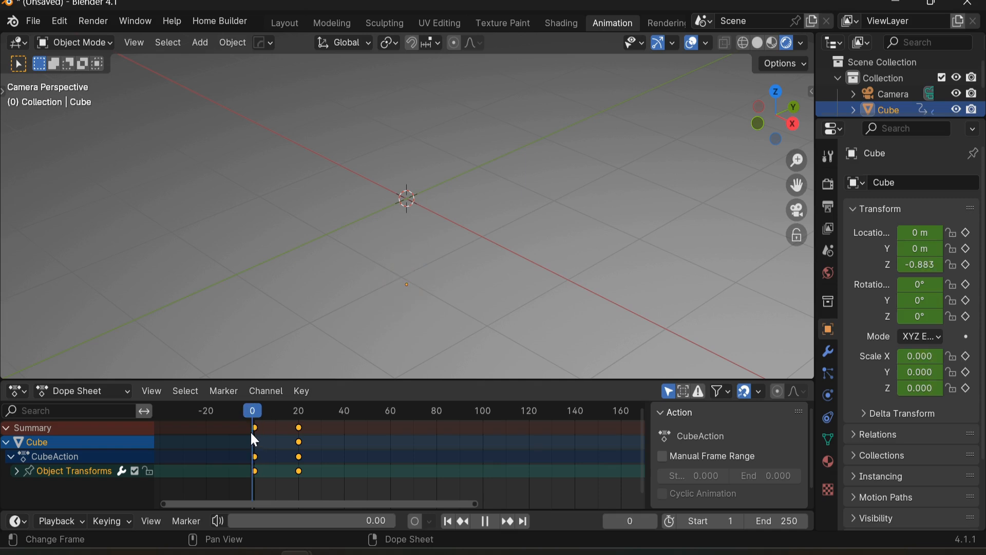
key("space")
key("KP_0")
key("space")
left_click_drag(309, 411, 391, 444)
key("space")
scroll(477, 255, "down", 4)
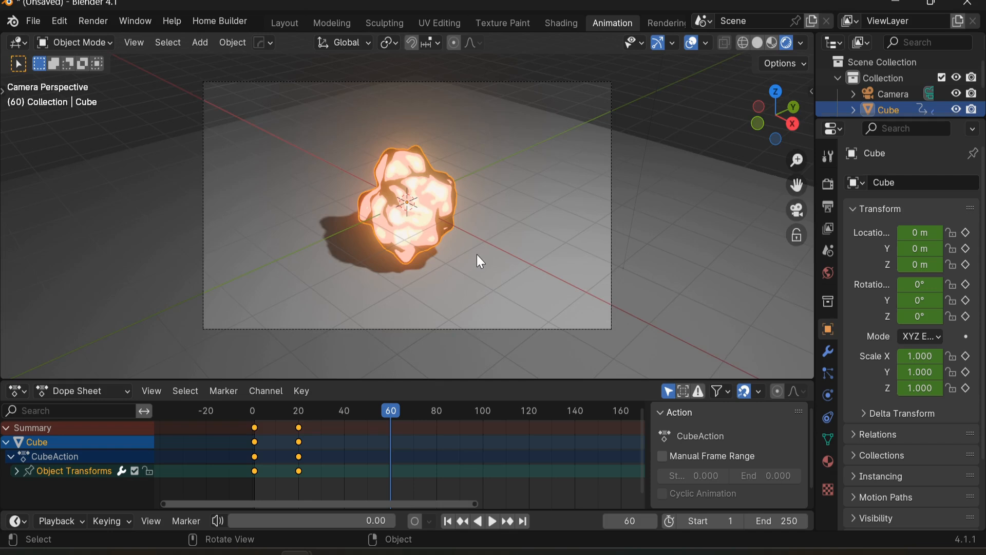
key("s")
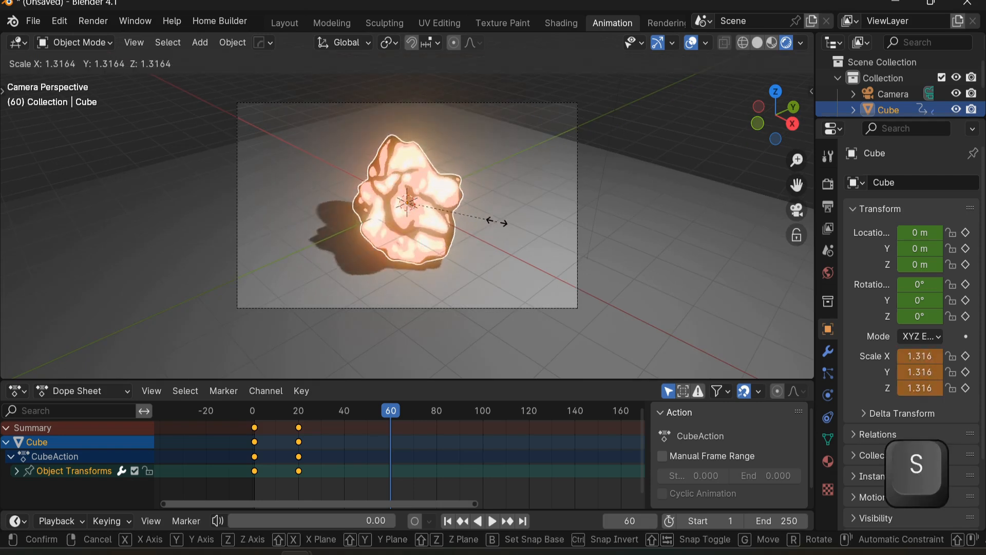
left_click(501, 220)
key("g")
key("z")
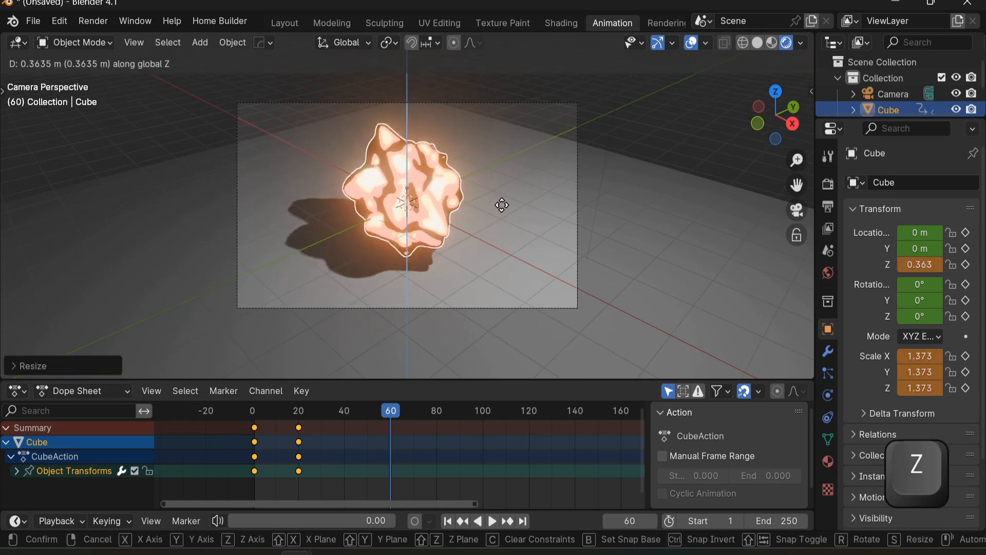
left_click(504, 188)
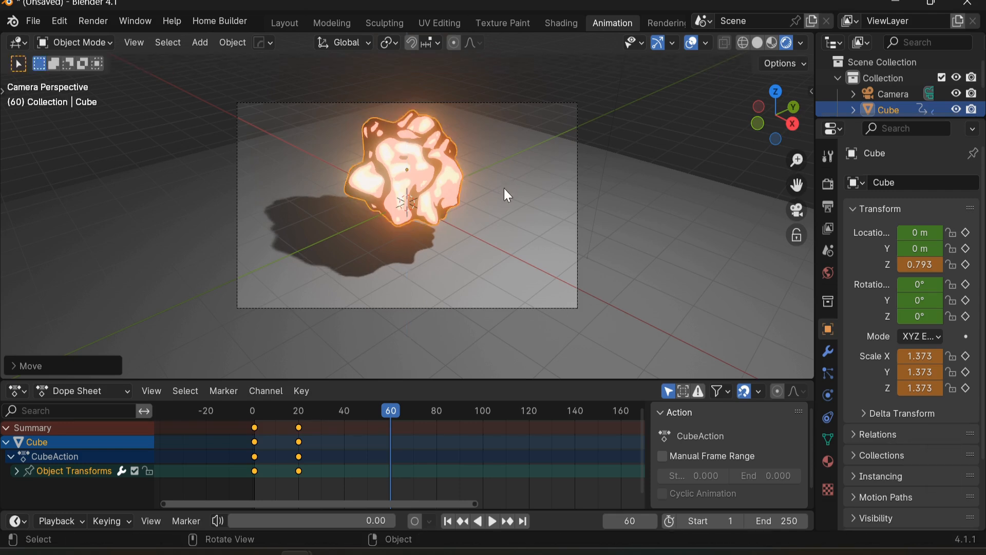
key("i")
Step: Play back the cube's animation from the start to review the scale and rise
left_click_drag(387, 409, 248, 445)
key("space")
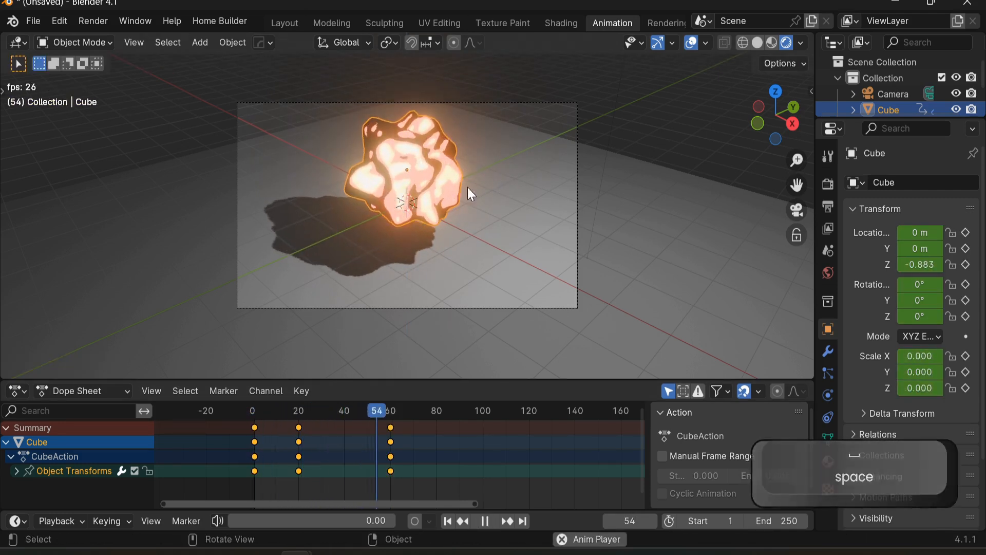
key("space")
left_click(252, 406)
key("space")
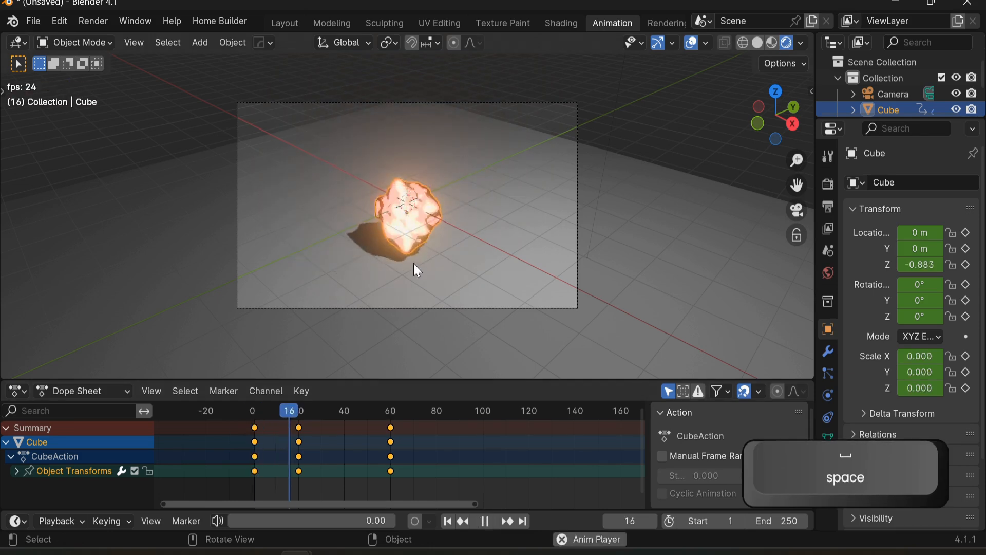
left_click(253, 414)
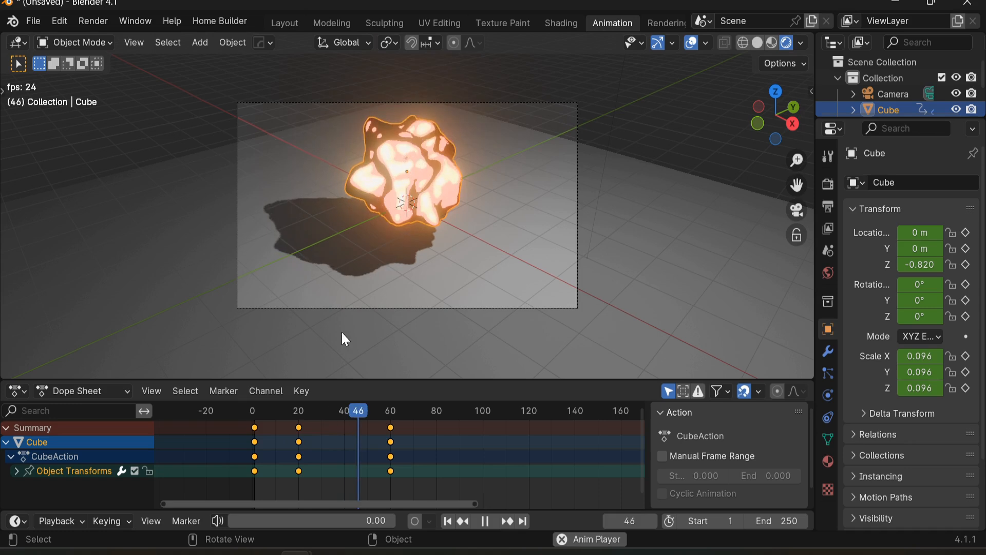
left_click(254, 412)
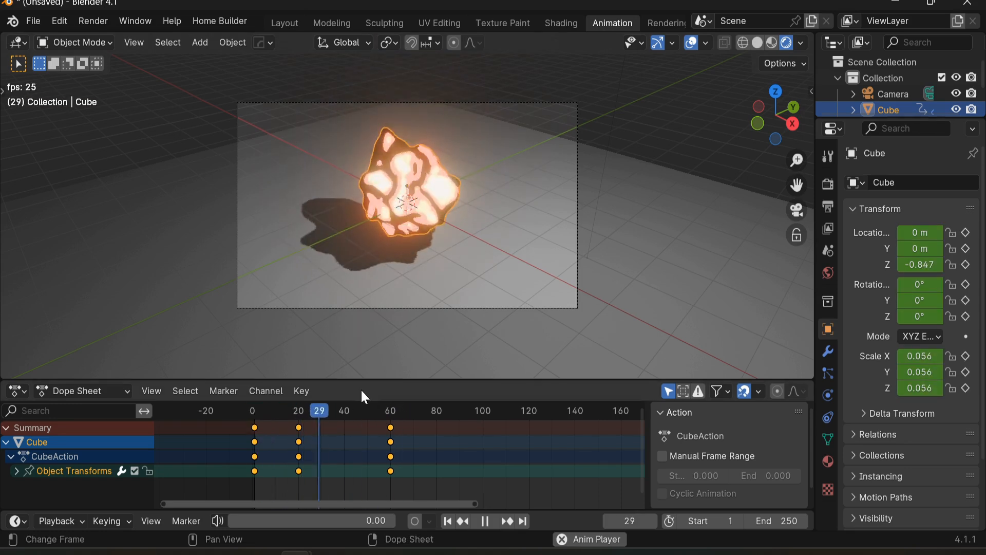
key("space")
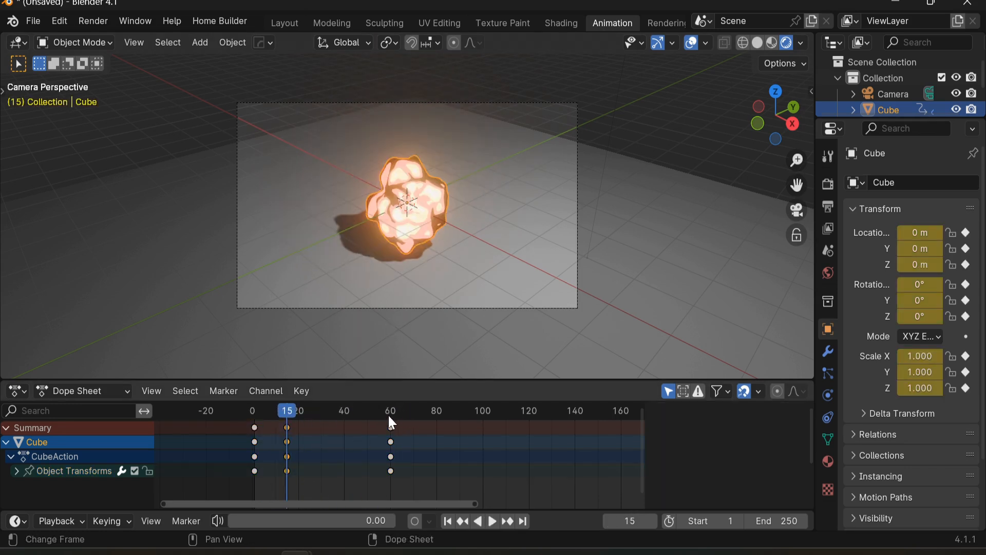
key("space")
Step: Switch to the Shading workspace and split the viewport to add a Dope Sheet editor above the node editor
key("ctrl+Page_Up")
scroll(610, 428, "down", 7)
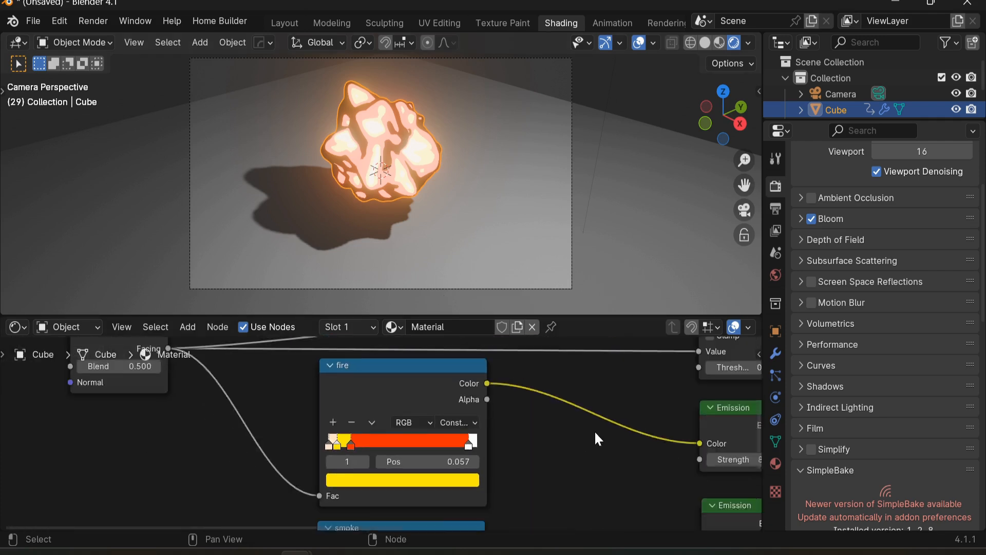
left_click_drag(581, 314, 585, 427)
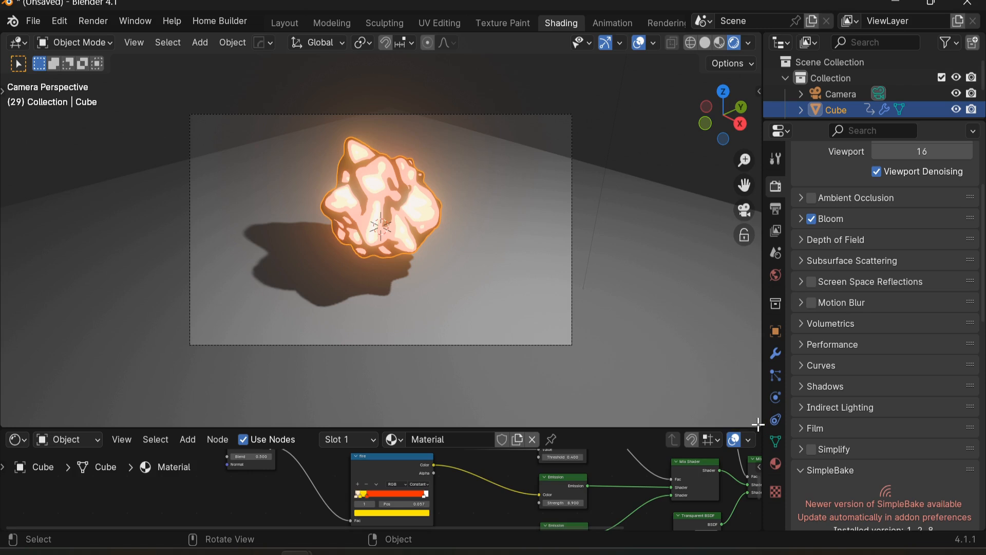
left_click_drag(759, 408, 702, 339)
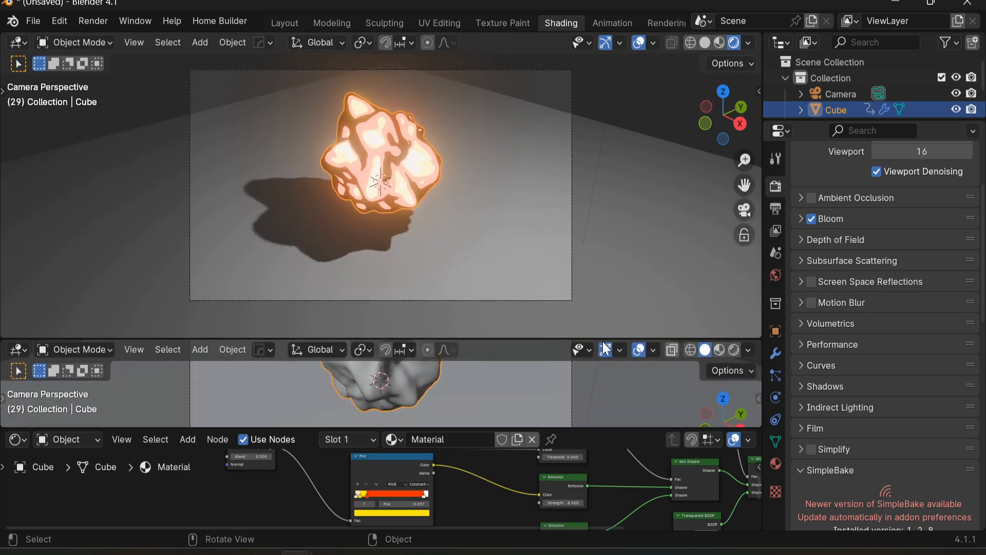
left_click(18, 351)
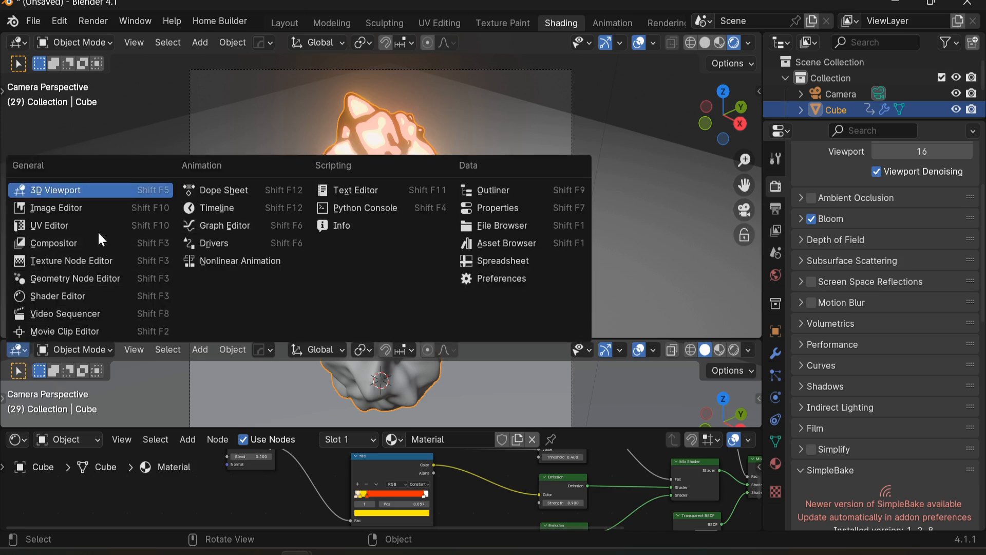
left_click(188, 209)
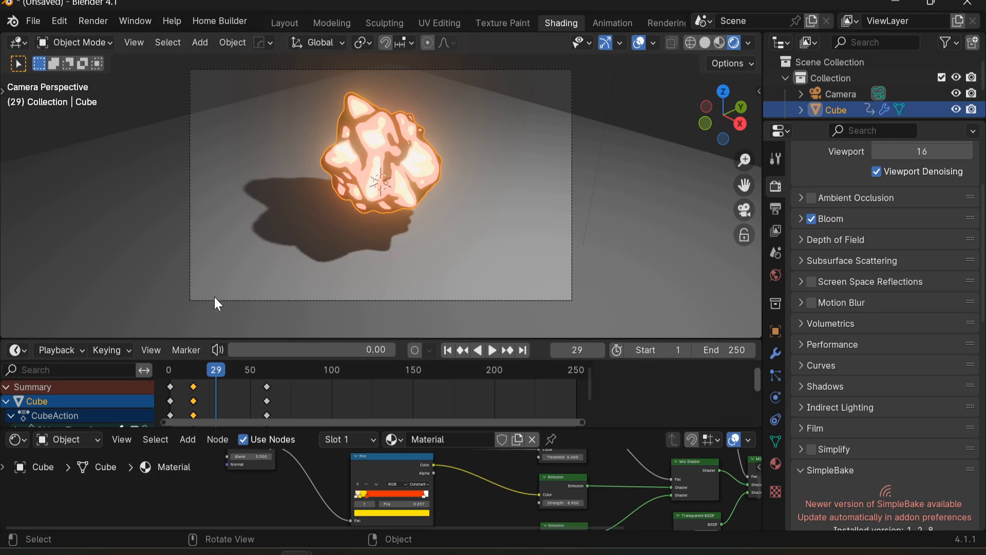
Step: Set the current frame to 28 and resize the editors to show both the dope sheet and the material's shader nodes
middle_click_drag(219, 384, 248, 382)
left_click_drag(227, 377, 287, 377)
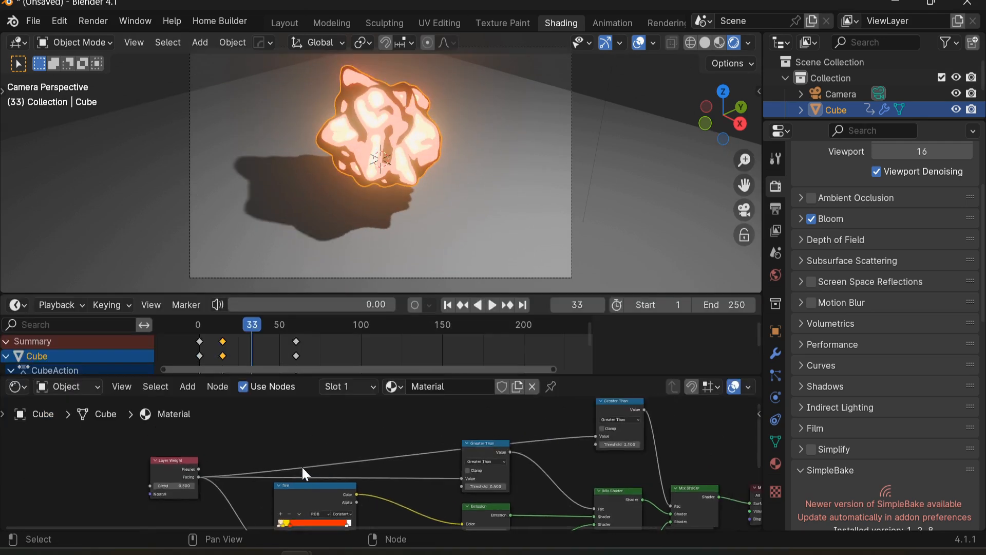
scroll(329, 437, "down", 2)
middle_click_drag(326, 434, 278, 451)
middle_click_drag(430, 457, 399, 433)
scroll(315, 480, "up", 5)
middle_click_drag(315, 481, 398, 386)
scroll(364, 429, "down", 4)
scroll(389, 425, "up", 6)
mouse_move(361, 459)
middle_mouse_down()
mouse_move(392, 406)
mouse_move(353, 455)
middle_mouse_up()
middle_click_drag(374, 400, 359, 483)
mouse_move(371, 432)
middle_mouse_down()
mouse_move(354, 508)
mouse_move(375, 432)
middle_mouse_up()
scroll(354, 509, "down", 2)
scroll(319, 415, "up", 1)
left_click_drag(257, 322, 245, 345)
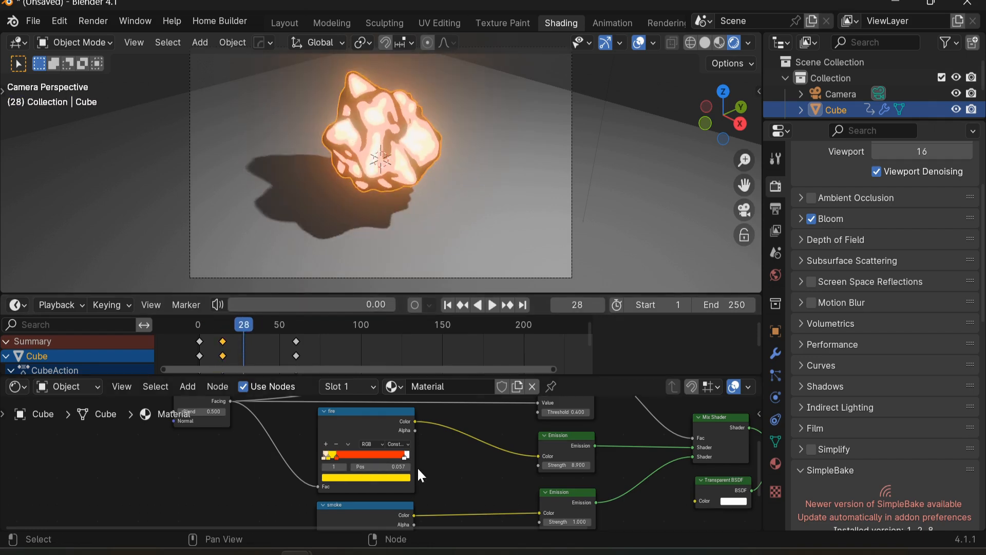
Step: Enable Clamp on the Greater Than node with the 0.4 threshold and keyframe its Threshold at frame 28
scroll(417, 467, "down", 2)
middle_click_drag(418, 467, 406, 426)
scroll(483, 411, "up", 8)
middle_click_drag(483, 411, 345, 462)
left_click(350, 425)
scroll(355, 427, "down", 1)
scroll(372, 439, "down", 3)
scroll(365, 443, "up", 2)
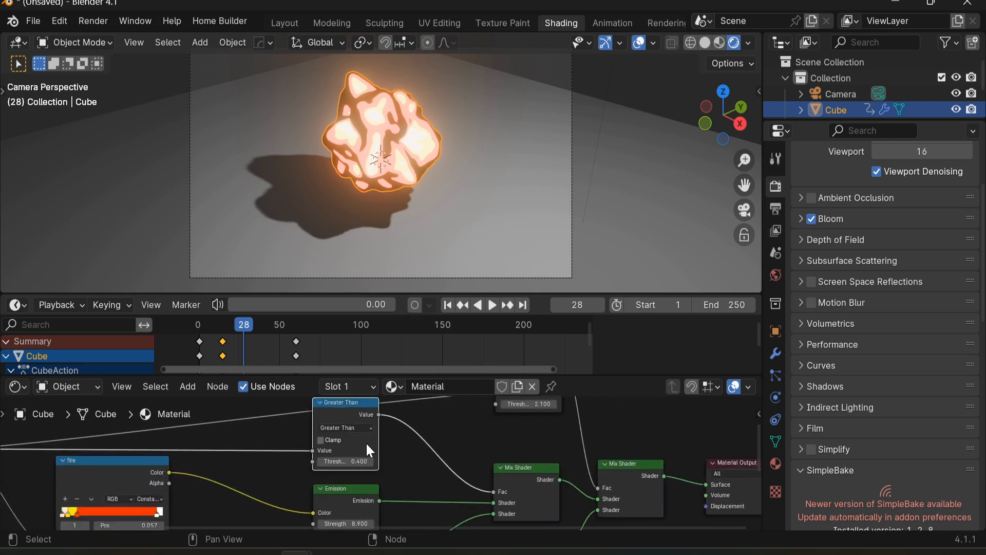
scroll(350, 462, "up", 1)
left_click(332, 461)
key("Return")
left_click(352, 433)
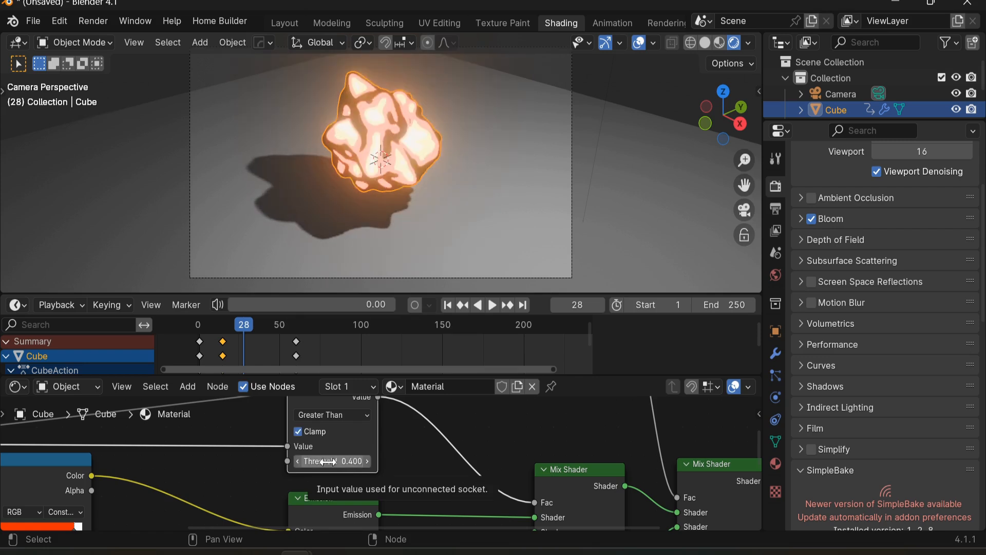
key("i")
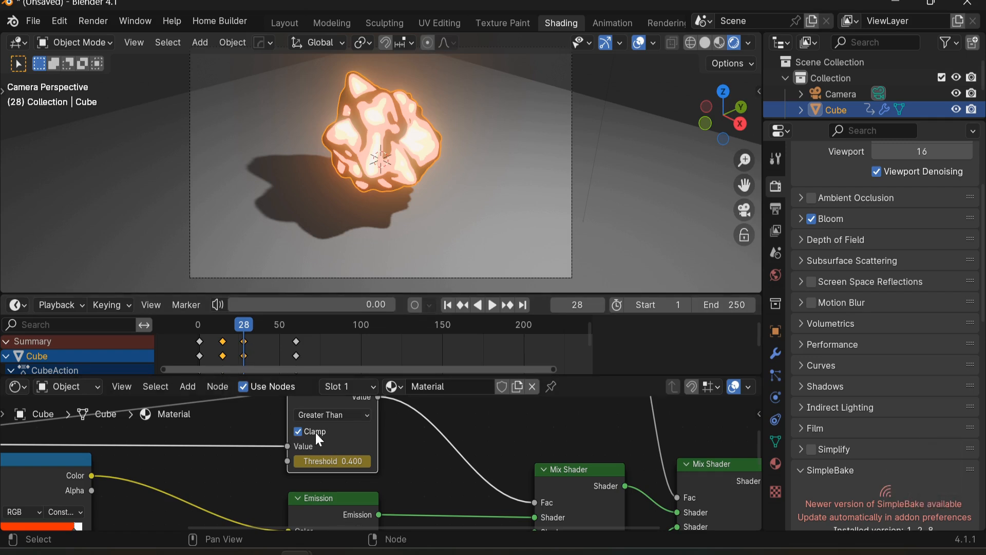
Step: At frame 60, set that Greater Than node's Threshold to 0 and insert a keyframe
left_click_drag(248, 327, 297, 329)
left_click(332, 461)
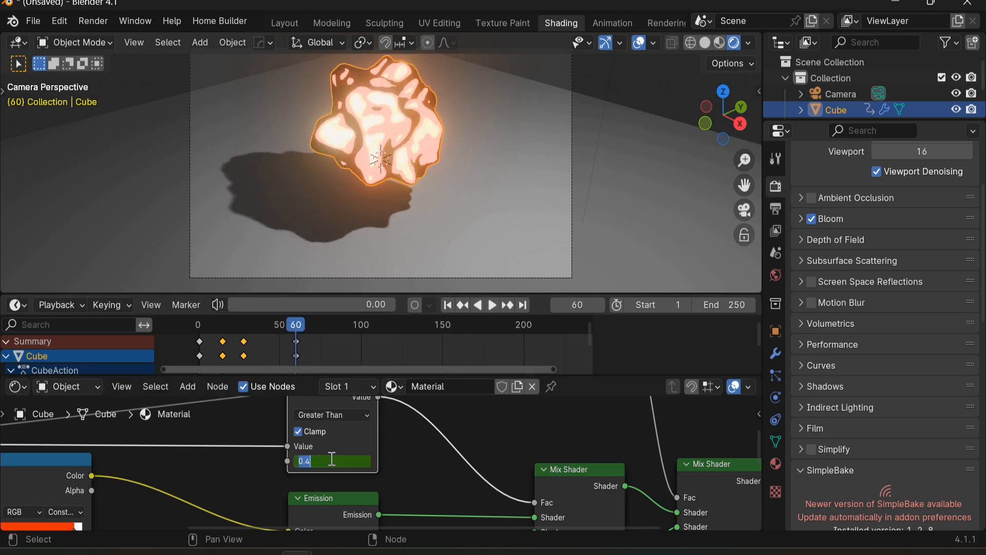
key("Return")
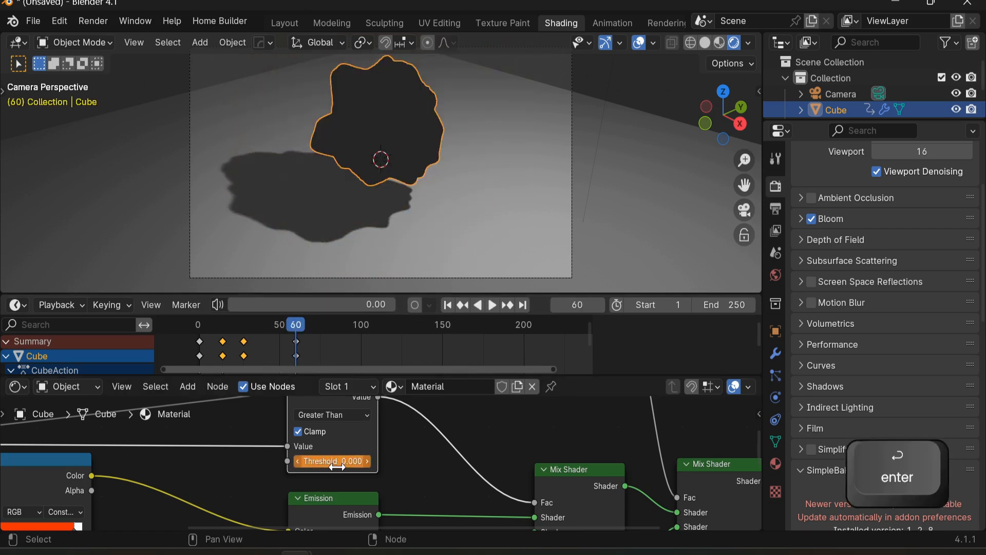
key("i")
Step: Play back the material animation from the start
left_click_drag(287, 329, 198, 335)
key("space")
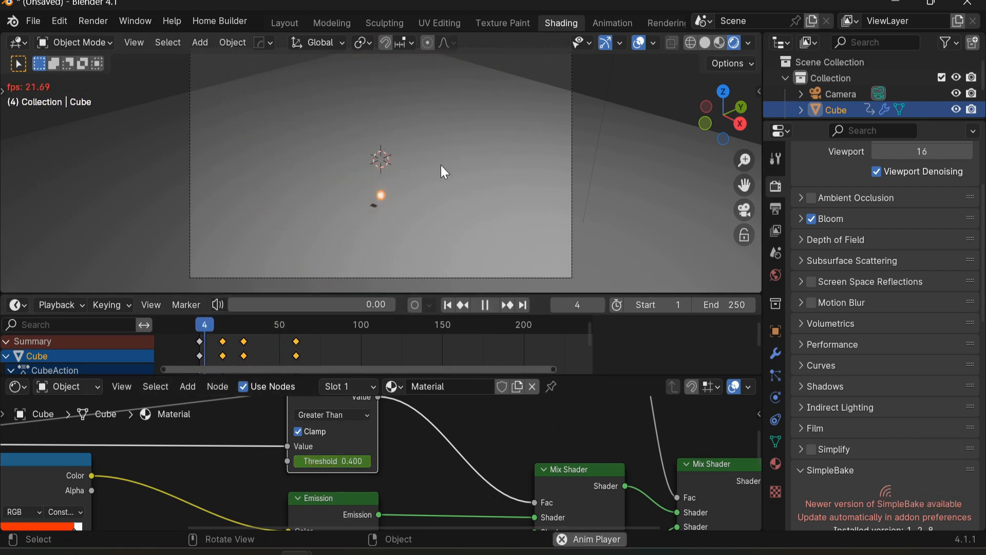
key("space")
key("space")
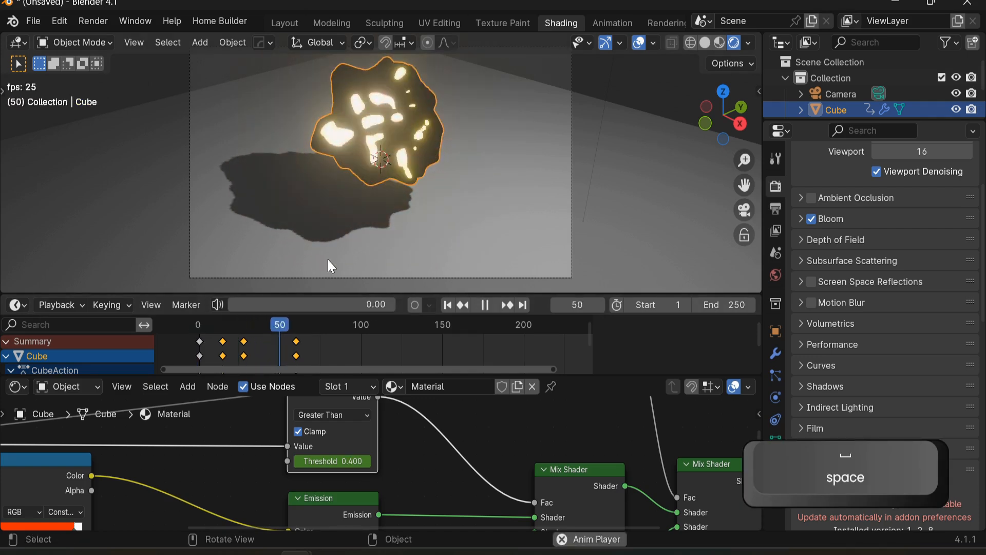
Step: At frame 28, enable Clamp on the second Greater Than node and keyframe its Threshold of 2.1
mouse_move(258, 328)
left_mouse_down()
mouse_move(242, 322)
mouse_move(241, 332)
left_mouse_up()
scroll(375, 452, "down", 5)
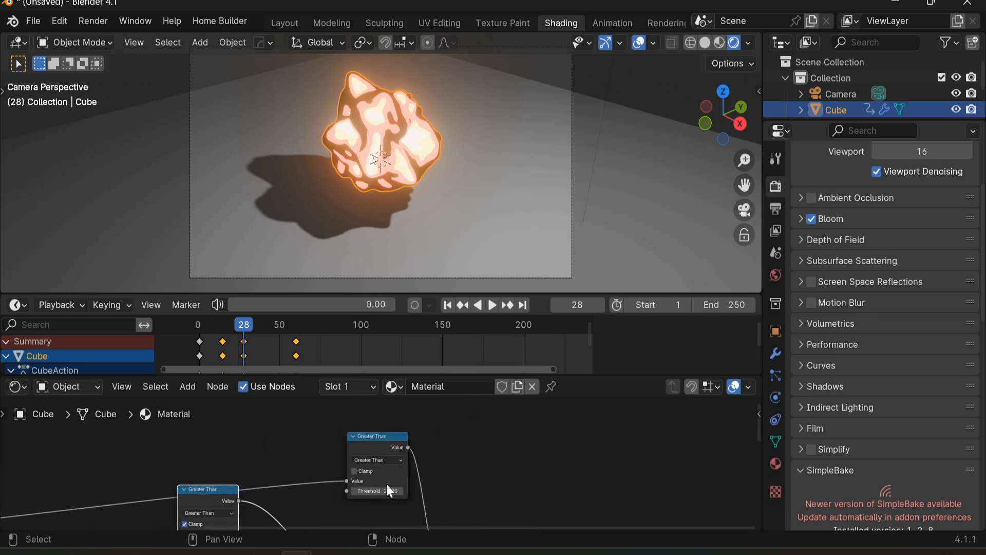
scroll(358, 483, "up", 3)
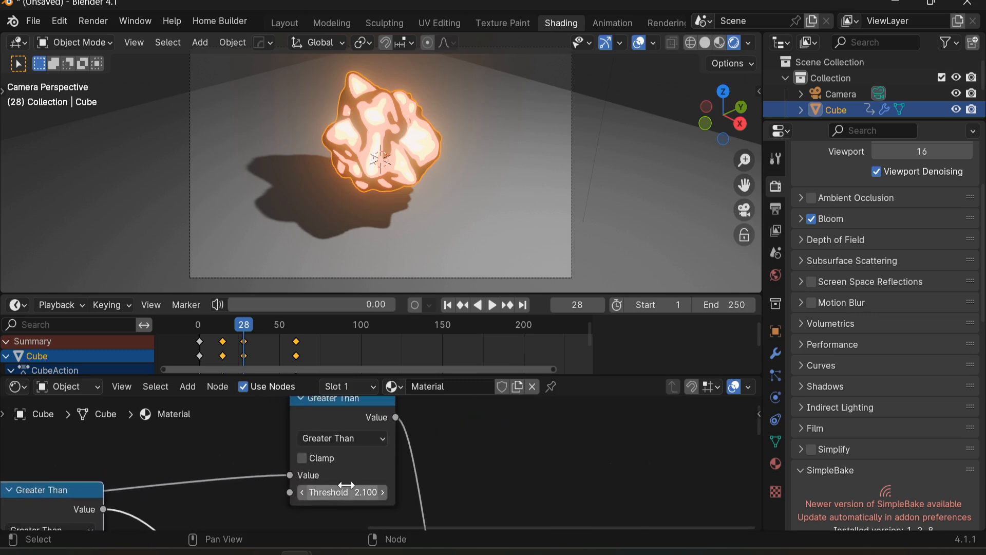
mouse_move(345, 495)
left_mouse_down()
mouse_move(299, 495)
mouse_move(329, 495)
left_mouse_up()
key("i")
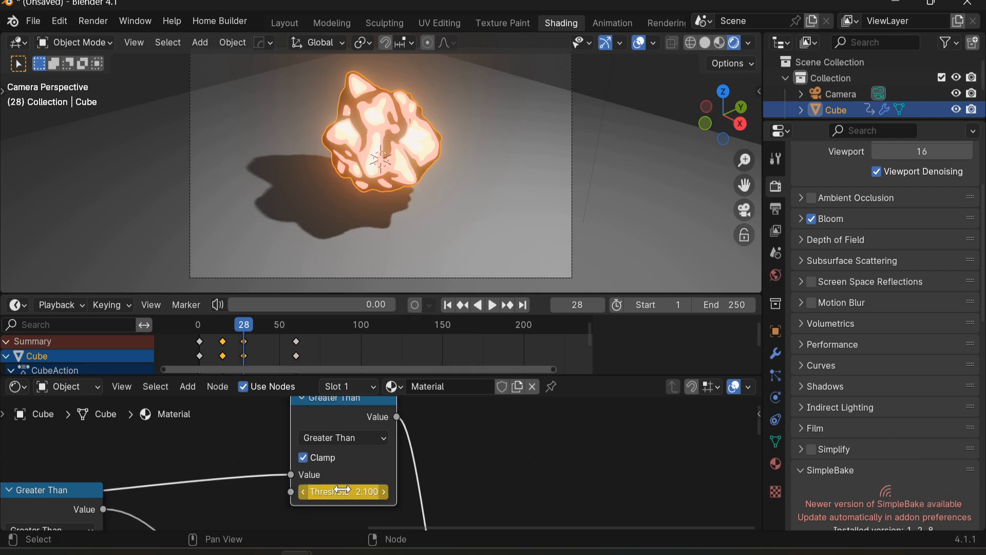
key("i")
Step: At frame 60, set the second Greater Than node's Threshold to 0 and insert a keyframe
key("space")
key("space")
double_click(355, 487)
type("0")
key("Return")
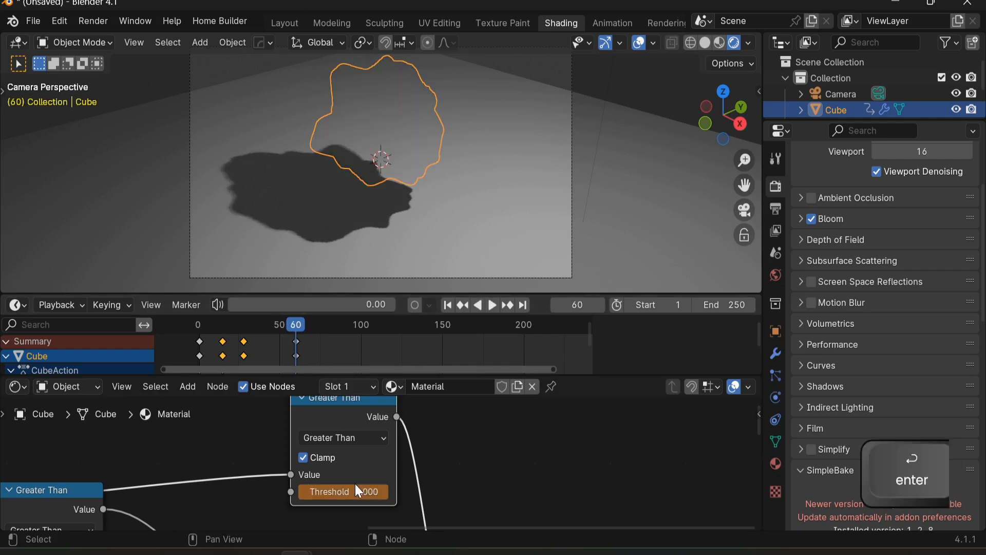
key("i")
Step: Play back the animation from the start to review the dissolve
left_click_drag(301, 322, 194, 356)
key("space")
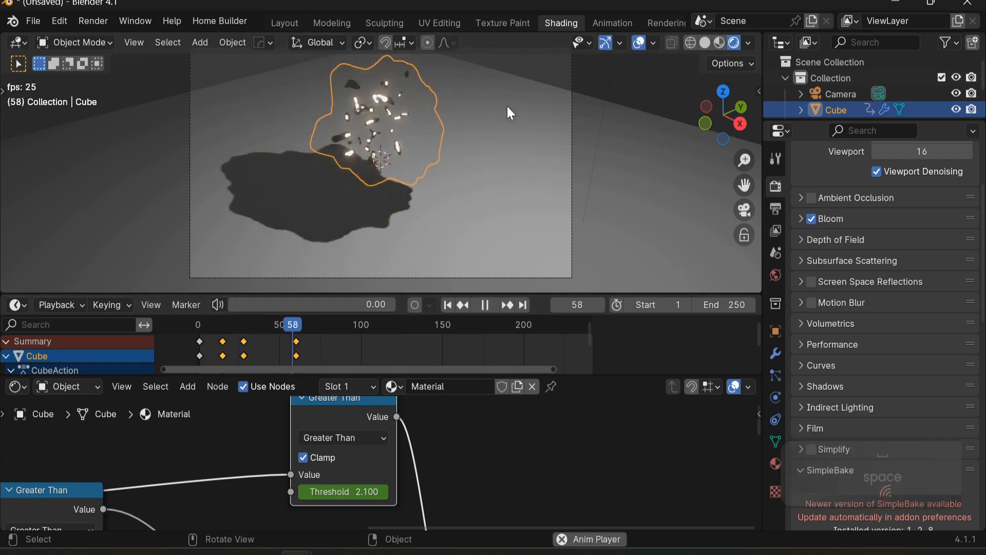
scroll(476, 111, "down", 3)
key("space")
scroll(479, 146, "up", 3)
left_click_drag(334, 328, 329, 333)
key("space")
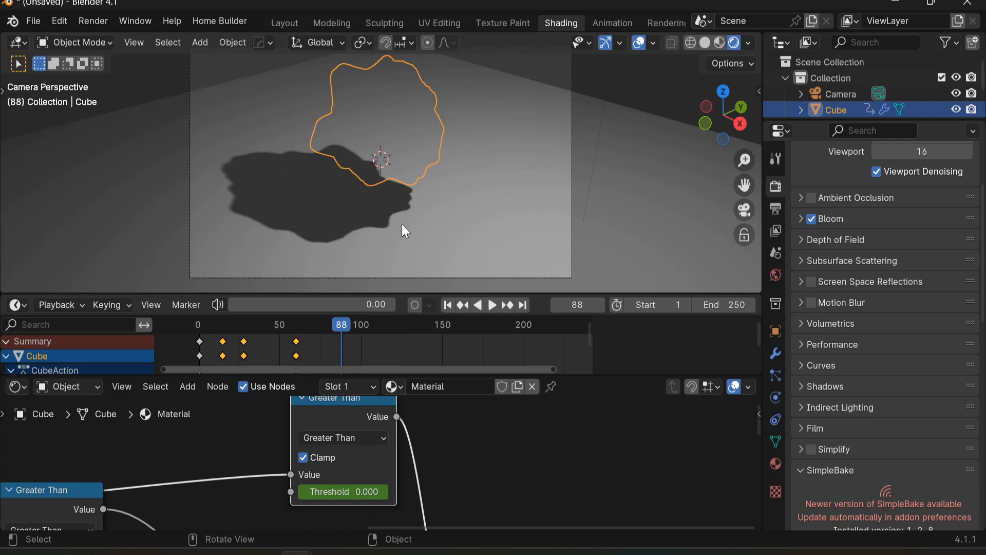
Step: At frame 88, move the cube up along Z and insert a keyframe
scroll(390, 231, "down", 2)
key("g")
key("z")
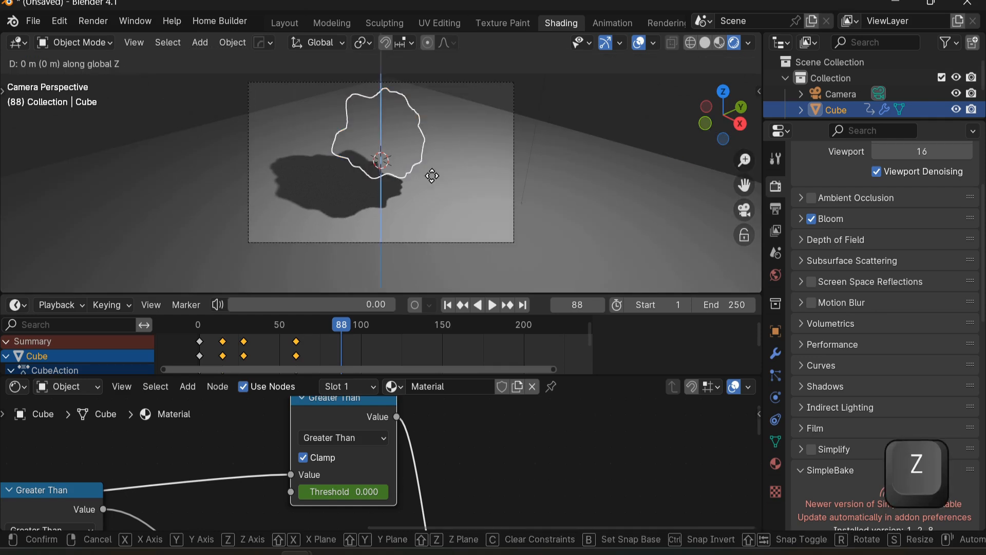
left_click(432, 166)
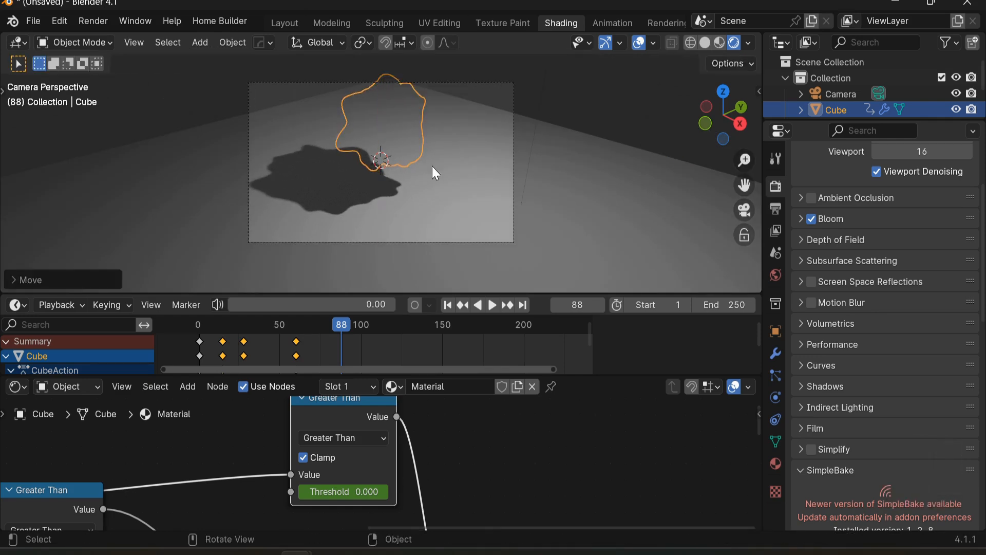
key("i")
Step: Play back the full animation from the start, then reselect the cube at frame 40
left_click_drag(340, 325, 206, 337)
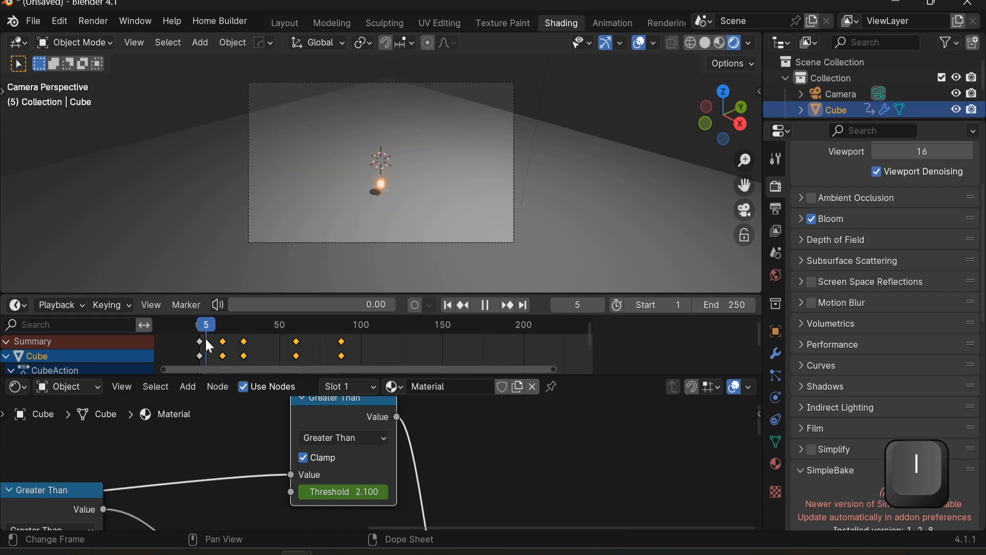
key("space")
left_click(508, 144)
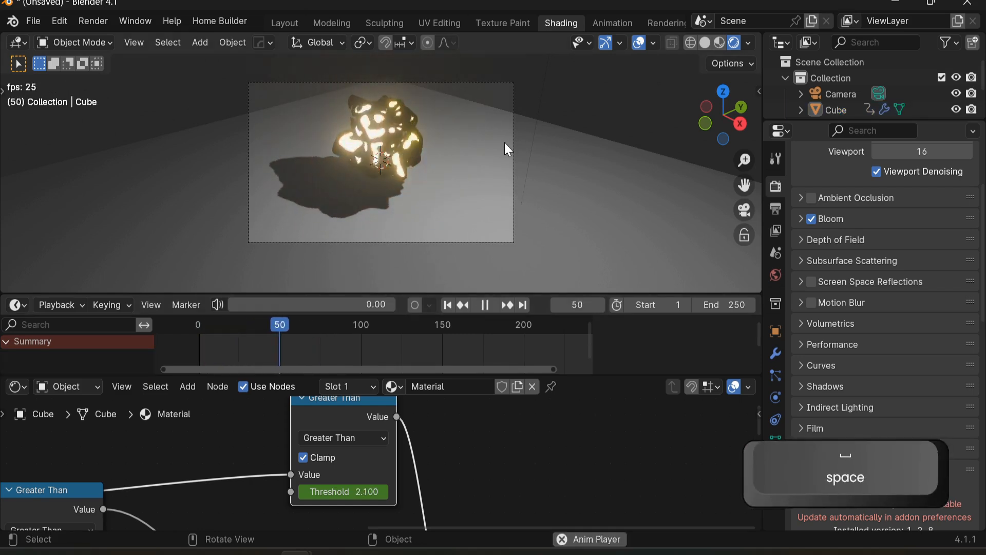
key("space")
left_click(199, 324)
key("space")
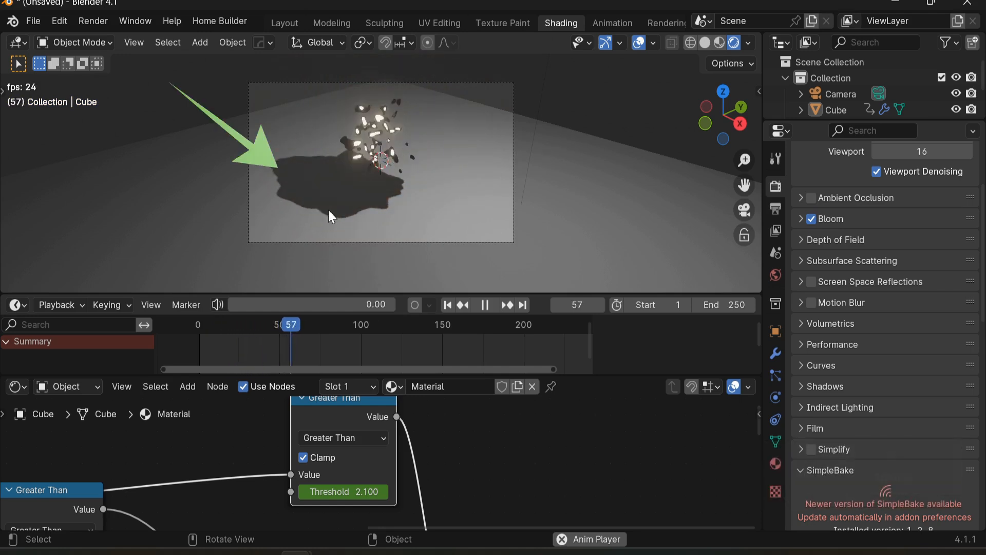
key("space")
left_click_drag(322, 347, 263, 341)
left_click(378, 161)
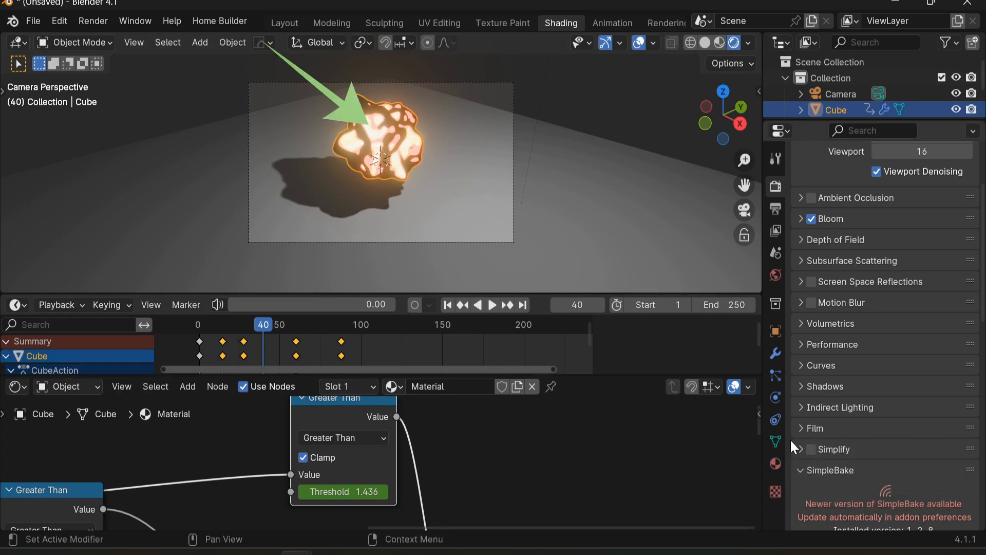
Step: Set the rock material's Shadow Mode to None
left_click(774, 465)
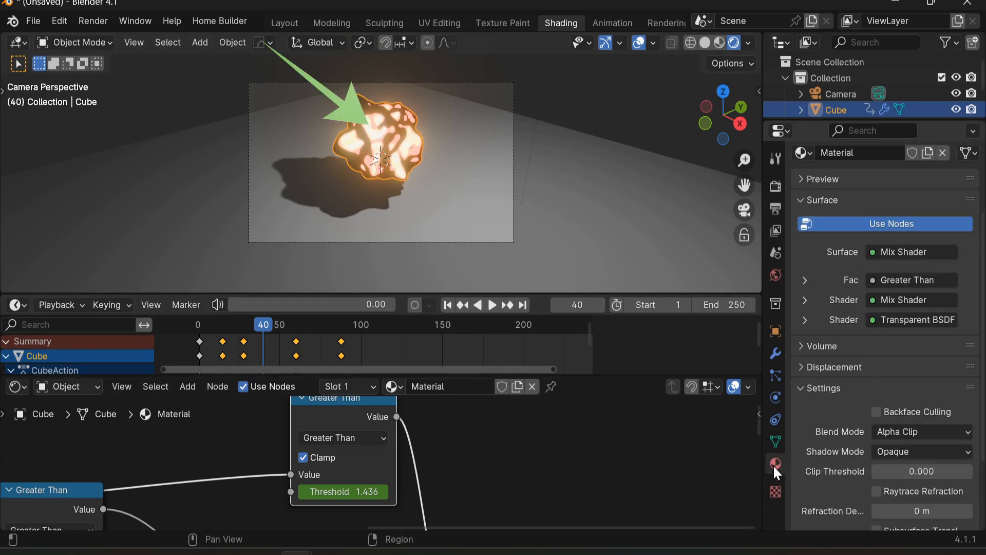
left_click(912, 452)
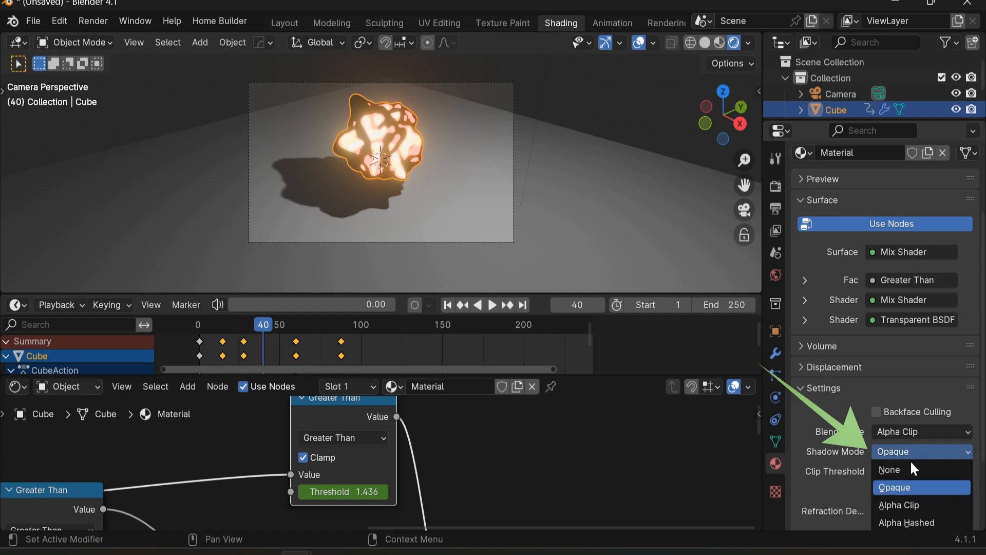
left_click(911, 471)
Step: Play back the animation in the viewport to review the result
left_click(565, 149)
key("space")
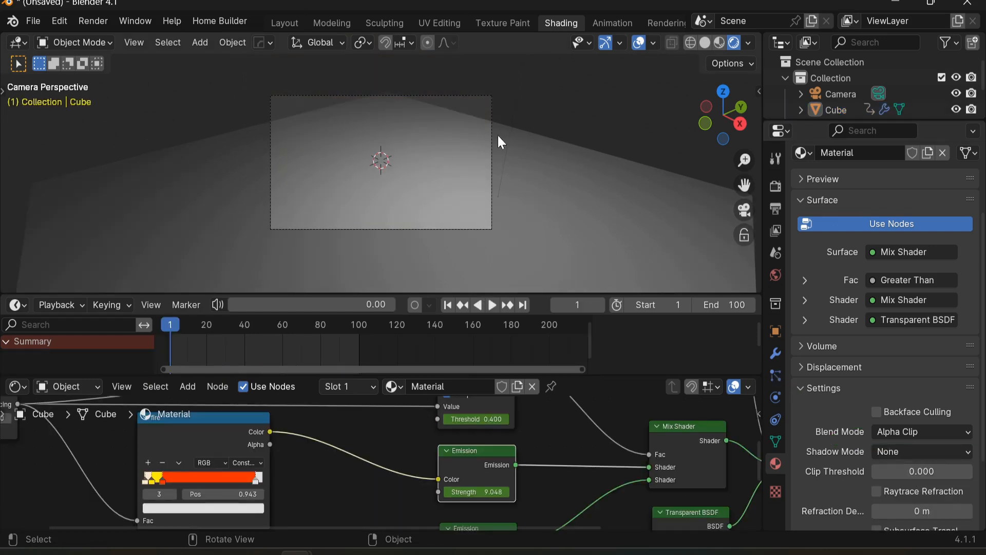
key("space")
key("space")
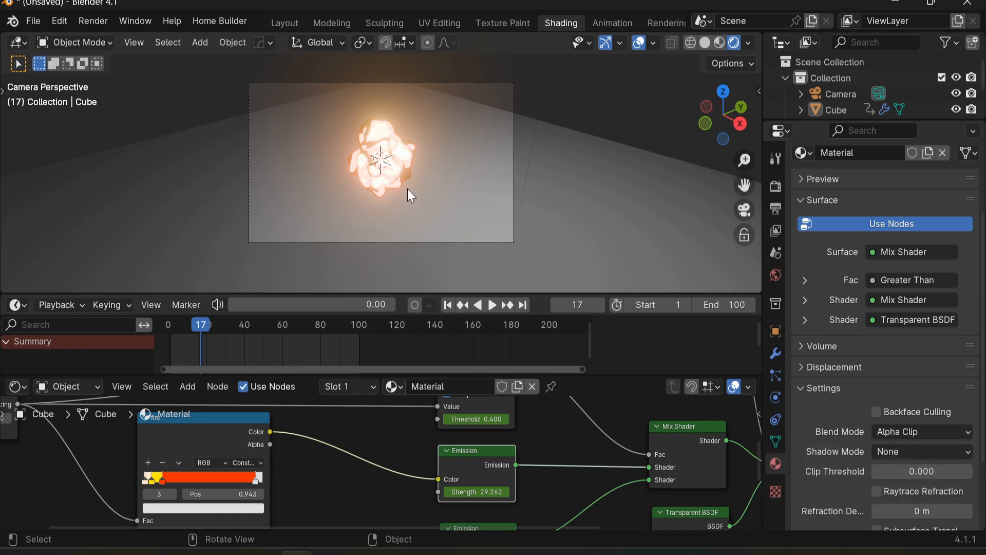
Step: Add a UV Sphere and move it up along Z above the rock
key("shift")
key("shift+a")
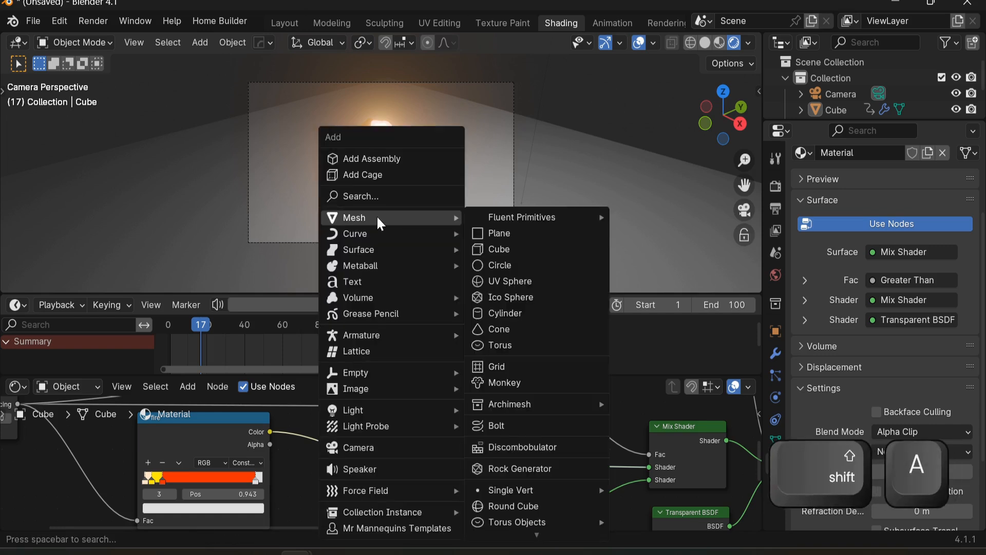
left_click(502, 281)
key("g")
key("z")
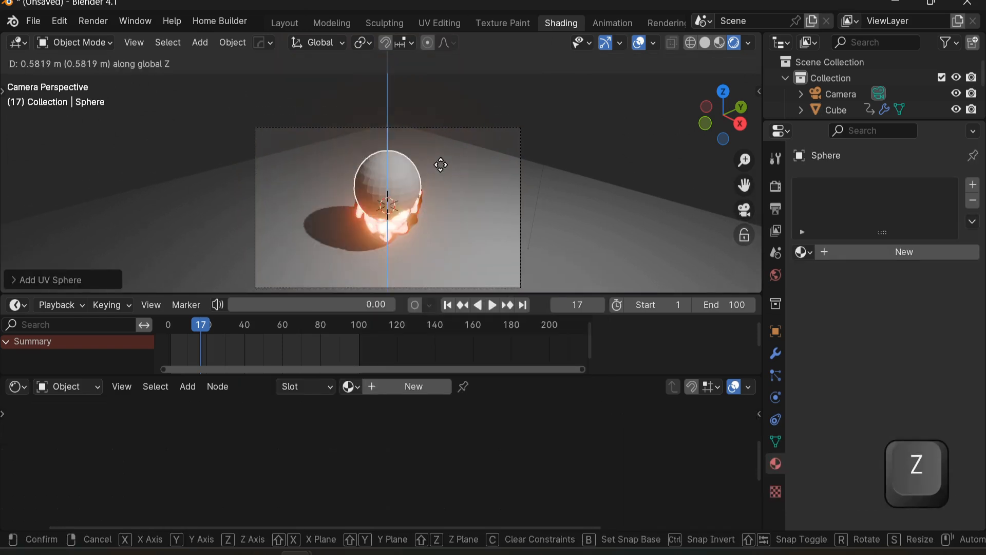
left_click(444, 116)
middle_click_drag(418, 171, 390, 253)
Step: In face mode, select the sphere's lower half by growing a face loop and delete those faces
key("Tab")
key("3")
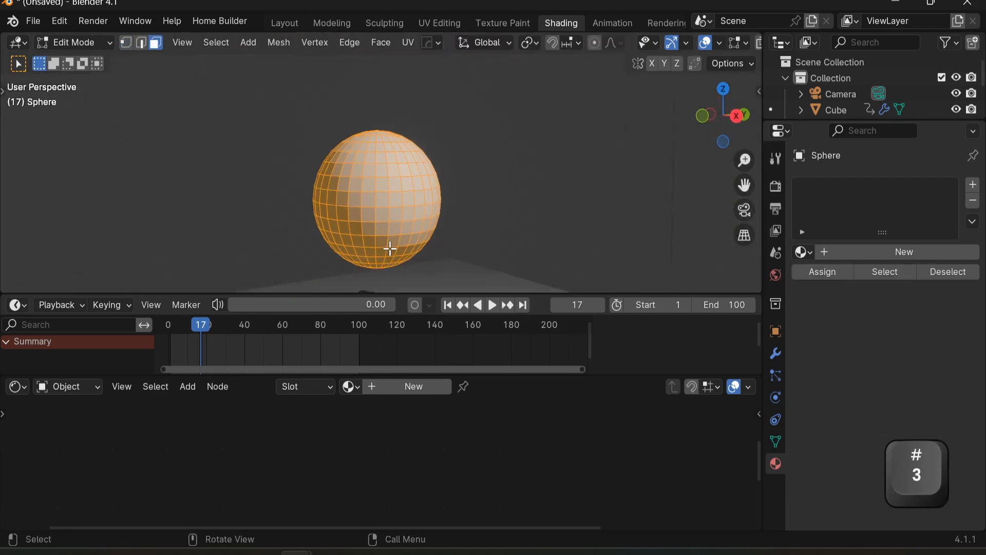
left_click(390, 249, "alt")
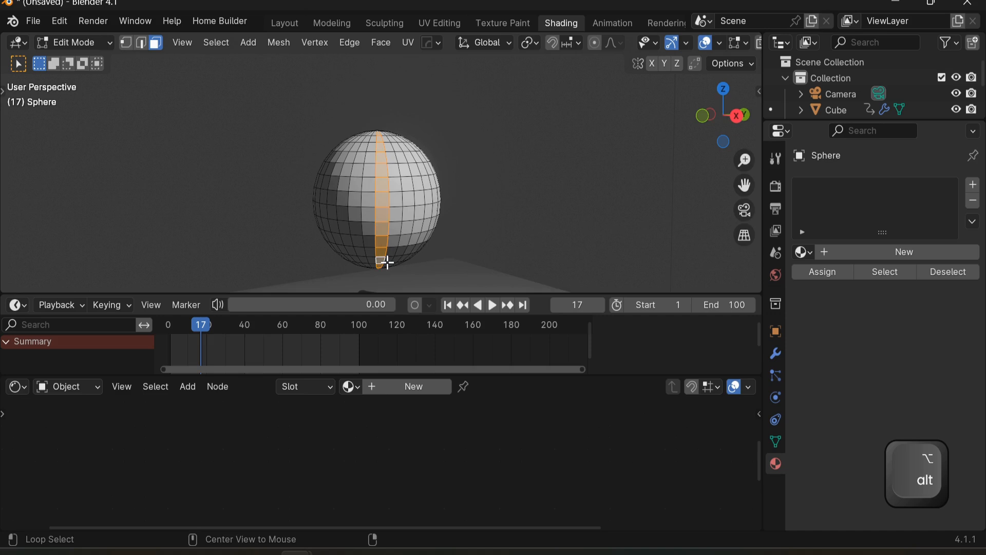
middle_click_drag(386, 265, 390, 222)
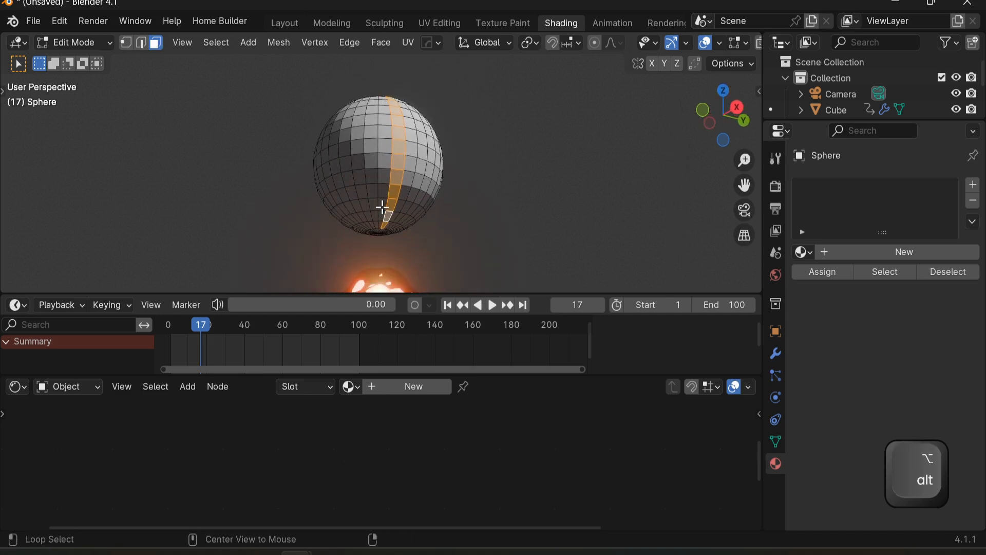
left_click(377, 206, "alt")
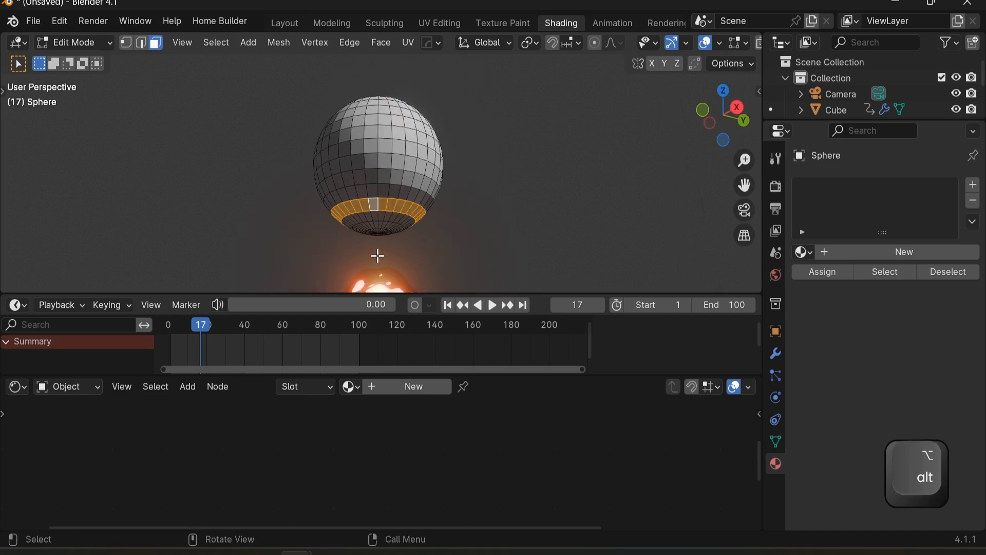
key("ctrl+KP_Add")
key("ctrl+KP_Add")
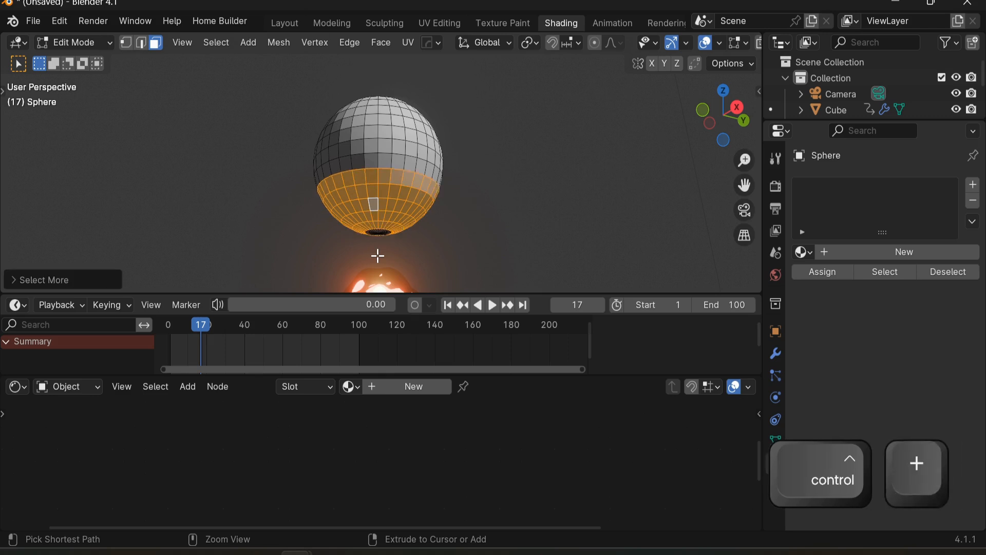
key("ctrl+KP_Add")
middle_click_drag(377, 273, 383, 203)
key("x")
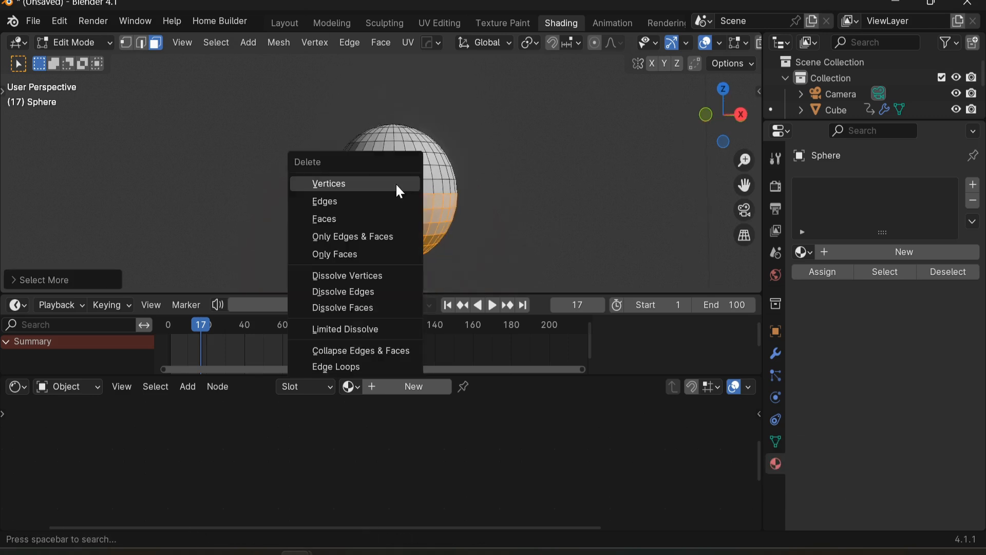
left_click(400, 220)
Step: Duplicate the hemisphere and move the copy up along Z
middle_click_drag(494, 204, 444, 187)
key("Tab")
key("shift+d")
right_click(435, 187)
key("g")
key("z")
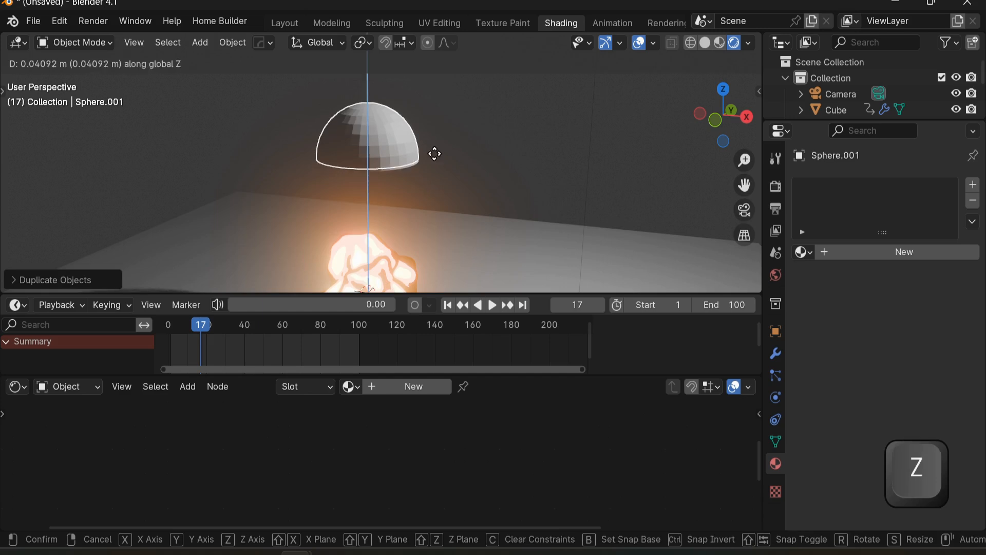
left_click(436, 75)
Step: Add a particle system to the lower hemisphere and set its particle Number to 300
left_click(392, 158)
middle_click_drag(452, 90, 475, 155, "shift")
scroll(475, 155, "down", 2)
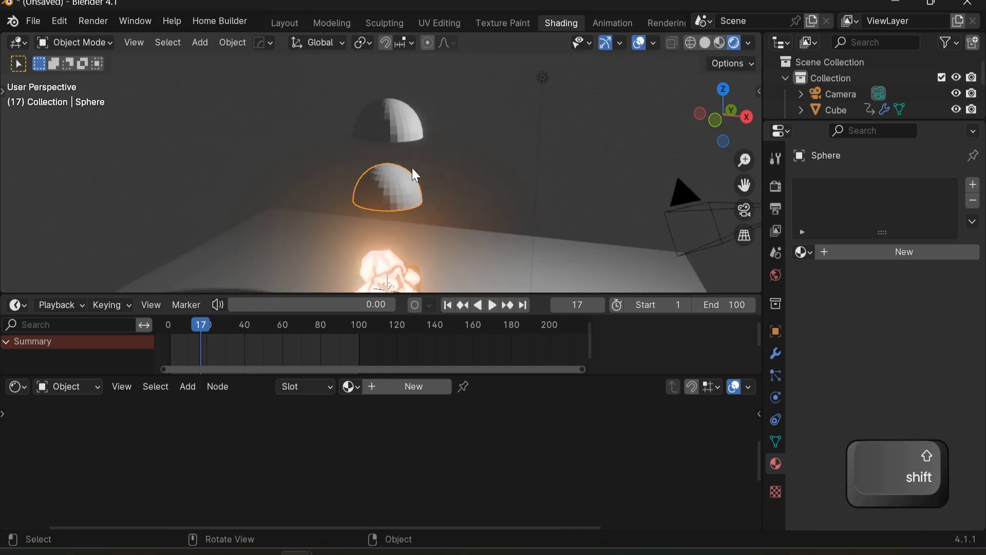
middle_click_drag(408, 179, 371, 150)
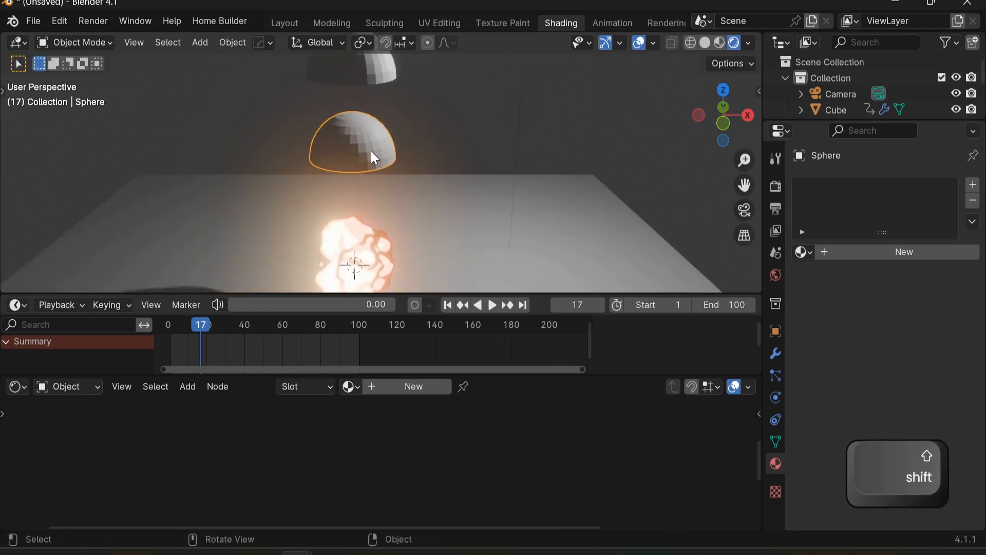
left_click(777, 374)
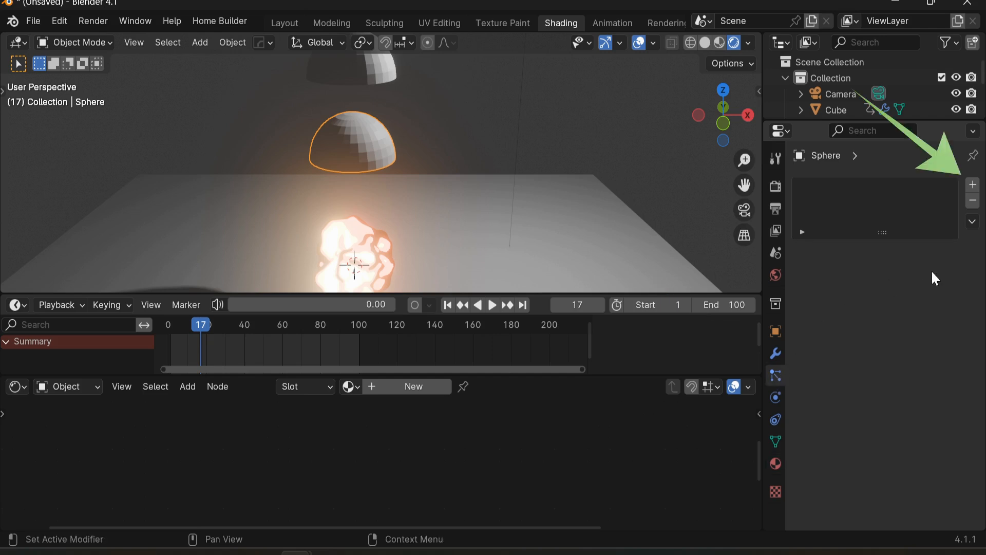
left_click(973, 186)
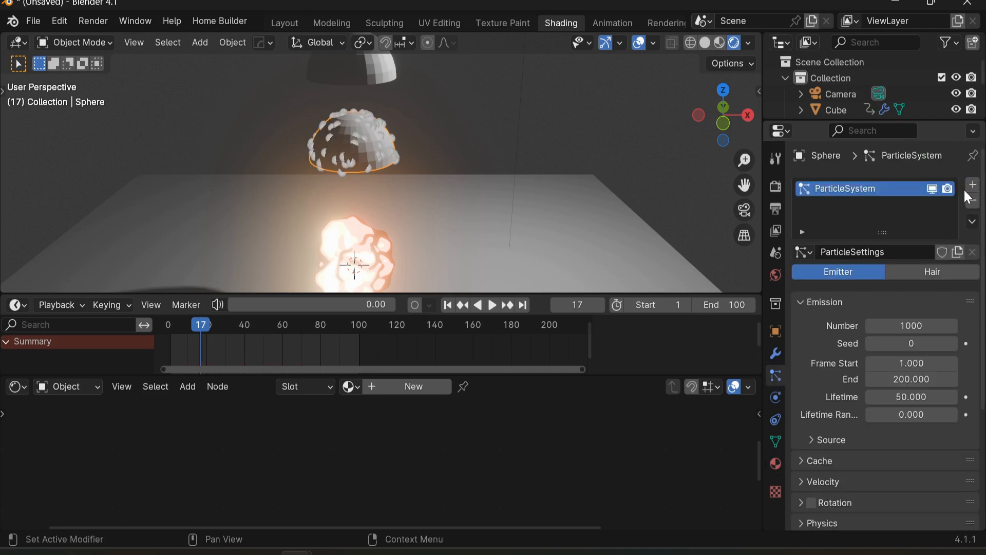
left_click(891, 324)
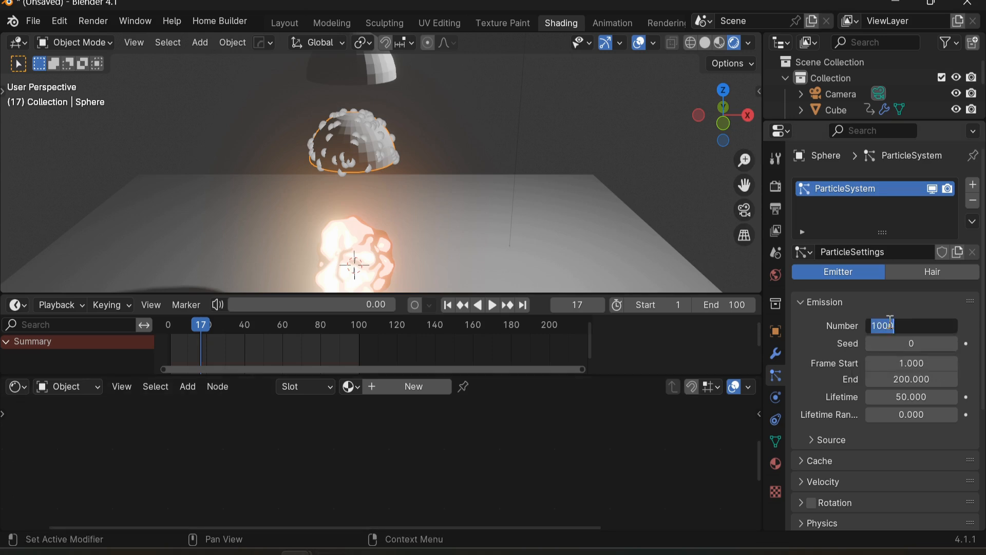
type("300")
key("Return")
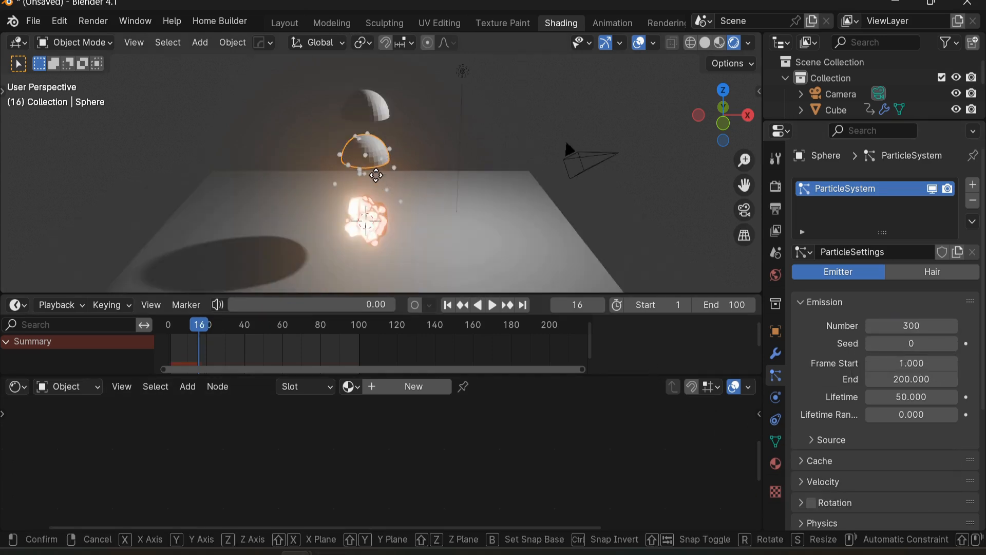
Step: Move the particle hemisphere down along Z about 3.7 m onto the rock
key("z")
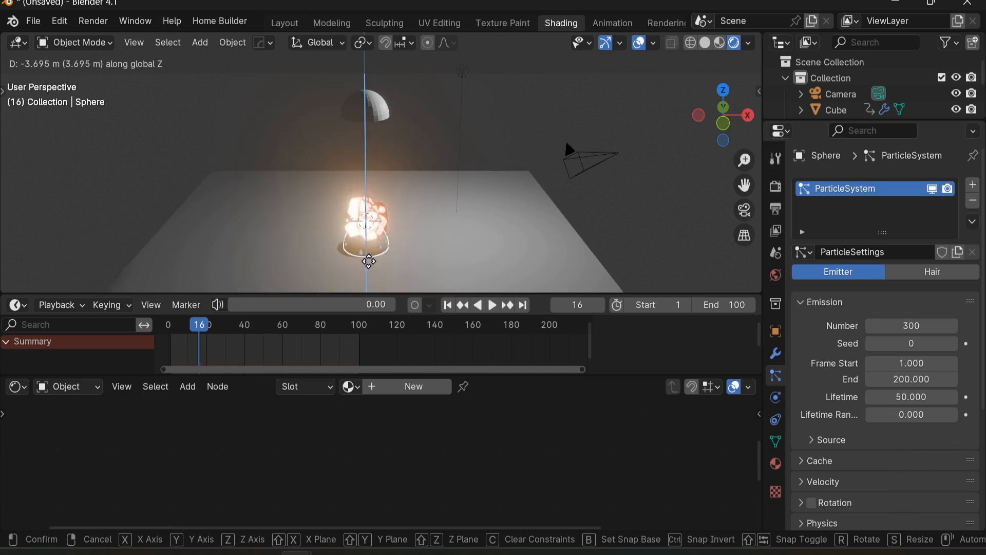
left_click(371, 264)
scroll(405, 225, "down", 5, "shift")
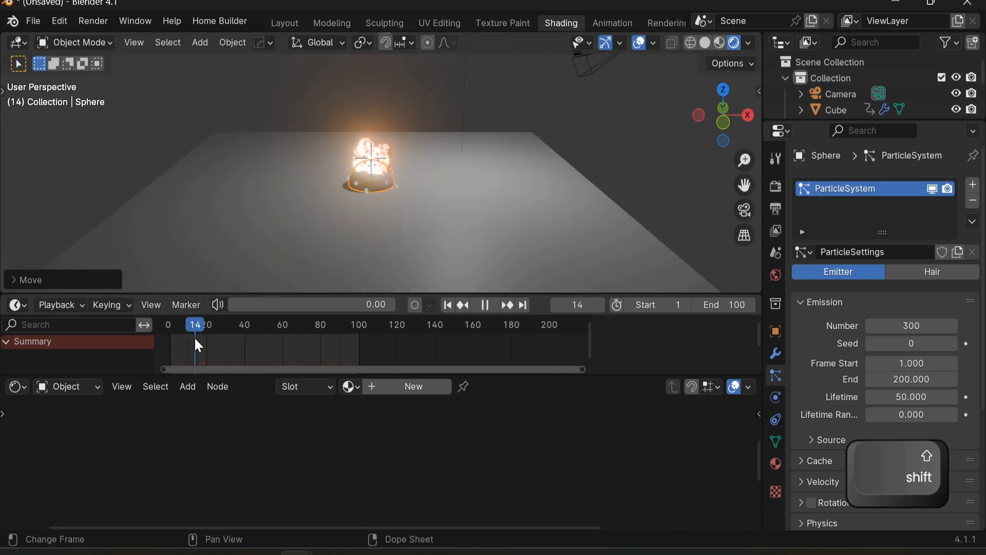
Step: Play back and scrub the timeline to review the particle emission
key("space")
left_click(186, 350)
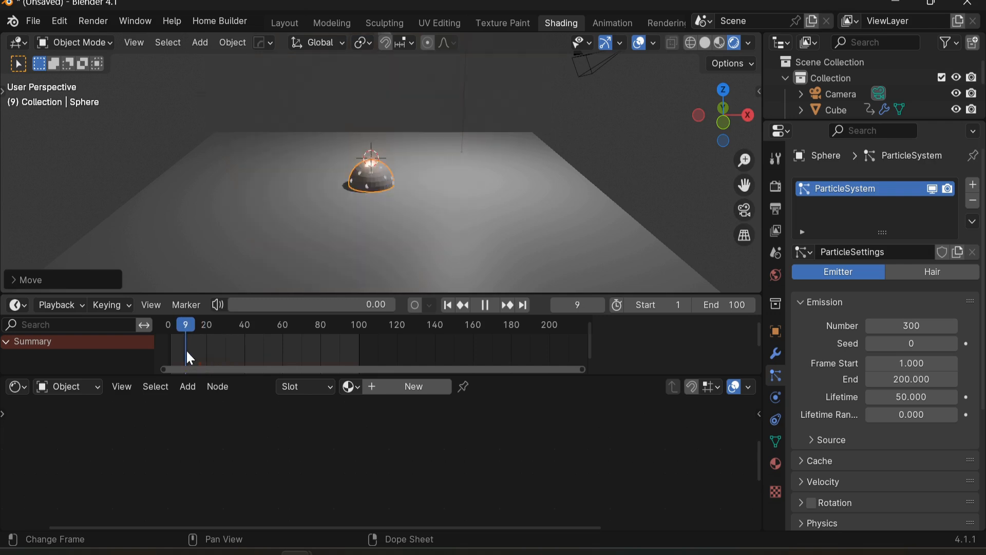
key("space")
left_click_drag(185, 330, 188, 330)
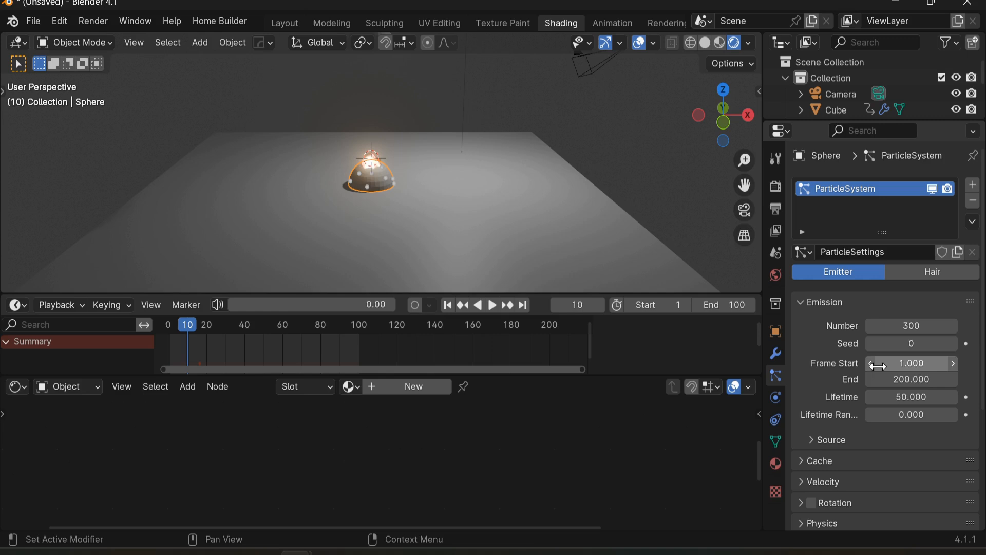
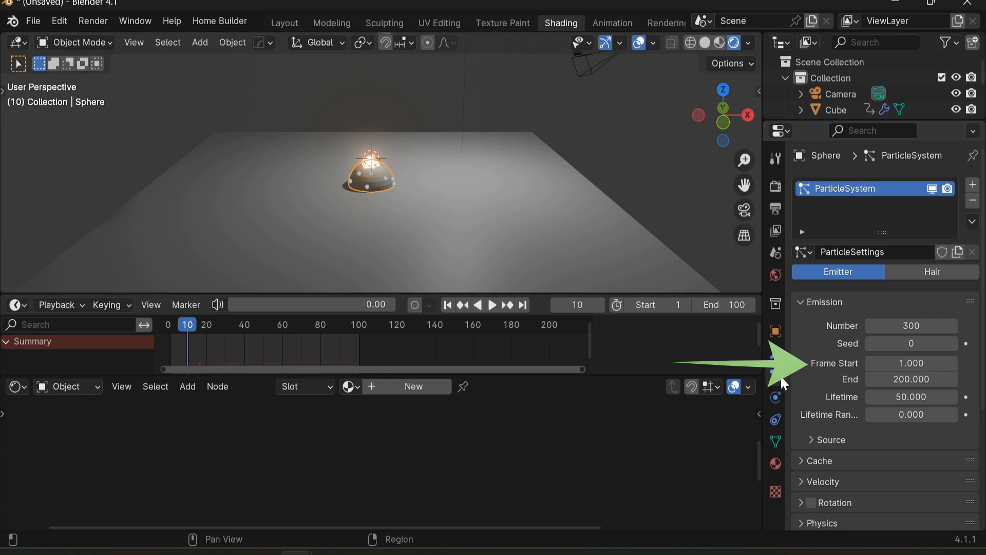
Step: Set the particle emission Frame Start to 10 and End to 11
left_click(898, 367)
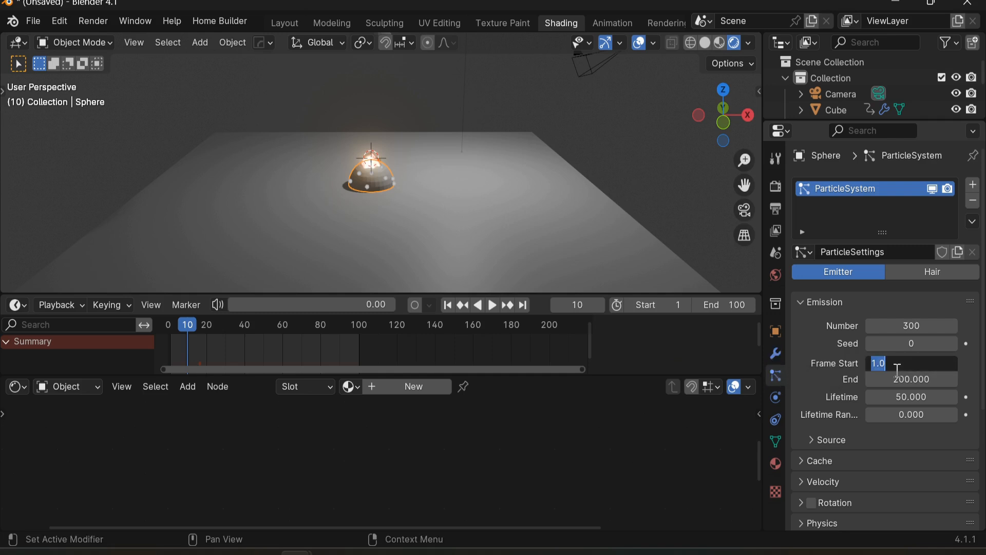
type("10")
key("Return")
key("Return")
type("11")
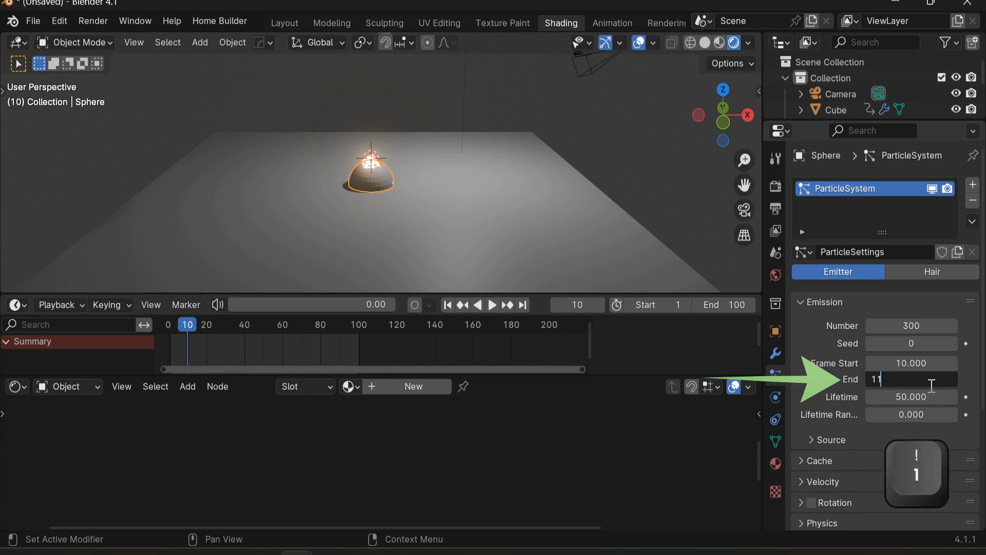
key("Return")
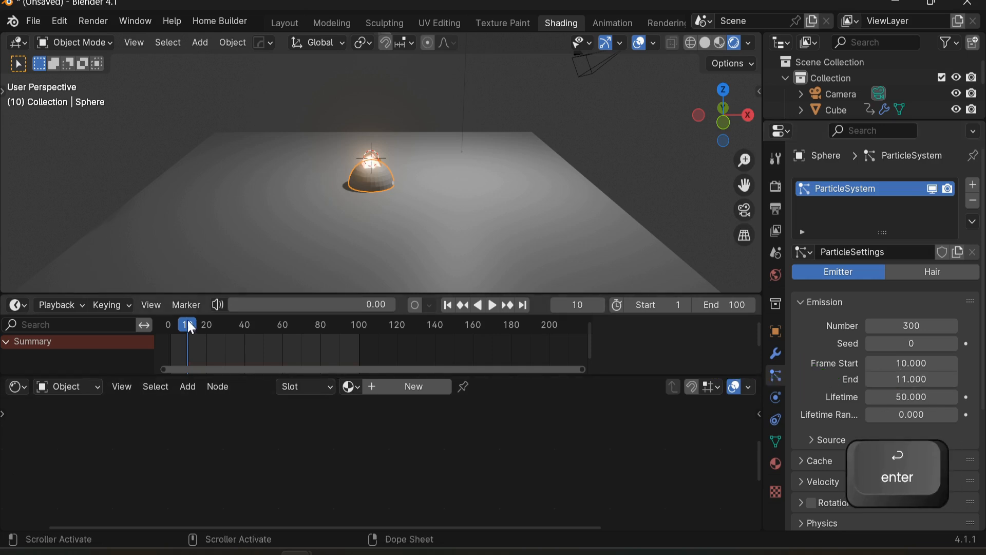
Step: Play and scrub the timeline to review the particle burst
key("space")
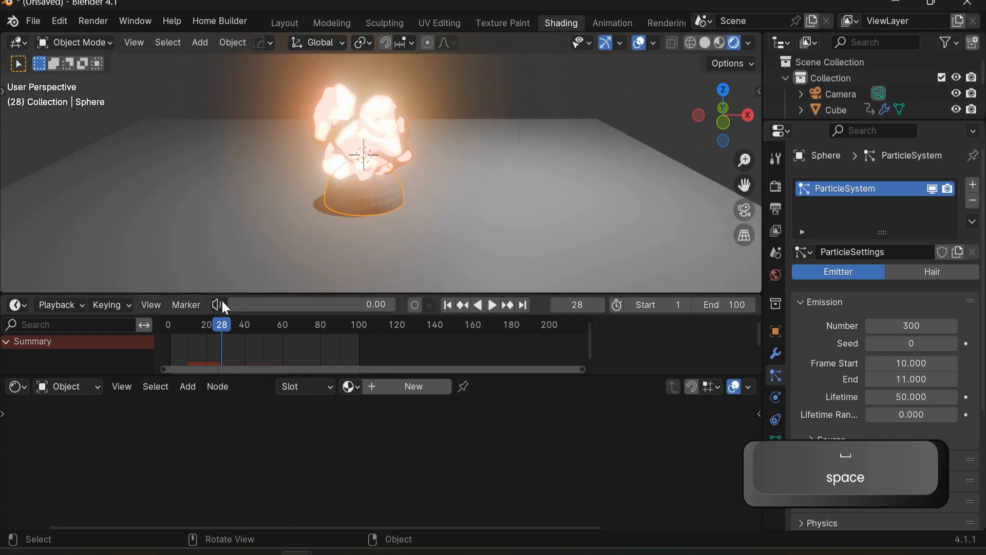
scroll(221, 291, "up", 2)
left_click_drag(220, 325, 198, 347)
key("space")
key("space")
key("space")
key("space")
key("space")
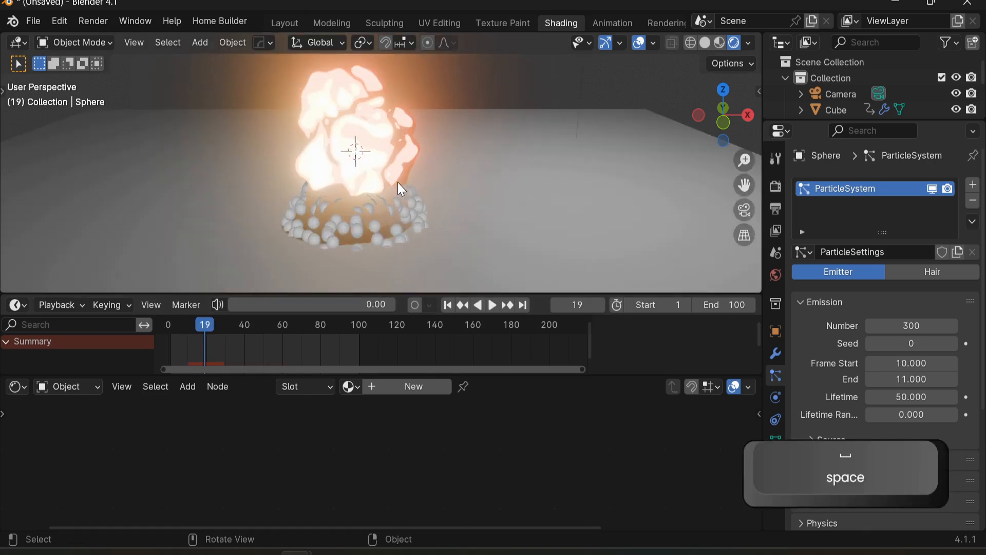
Step: Add a UV sphere and move it aside along the X axis
middle_click_drag(458, 240, 511, 191)
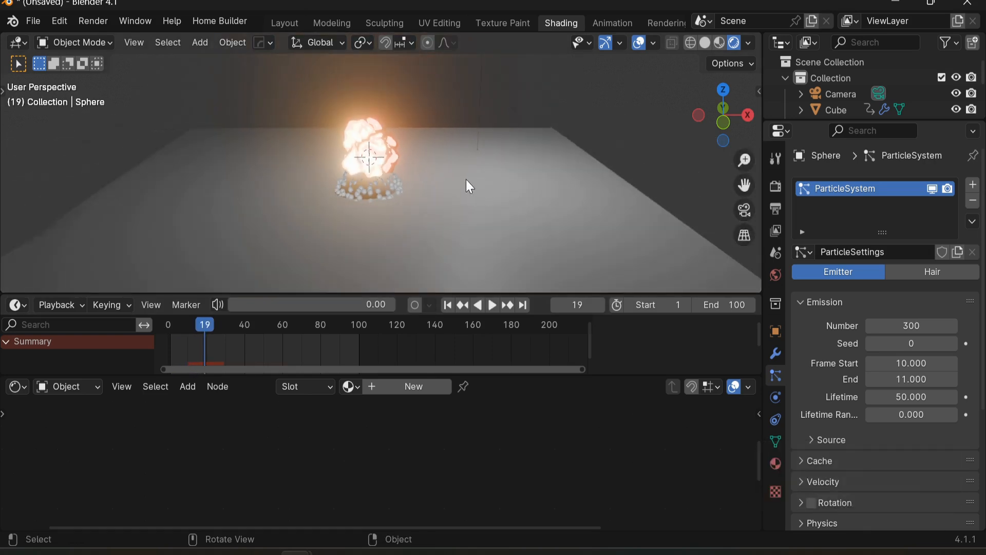
scroll(447, 200, "up", 2)
key("shift+a")
mouse_move(415, 202)
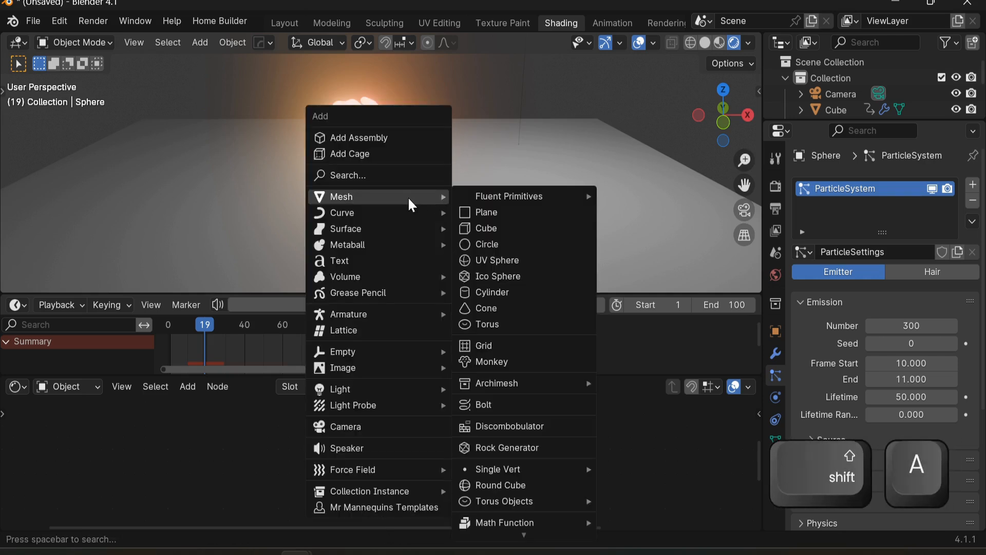
left_click(490, 259)
scroll(408, 208, "down", 3)
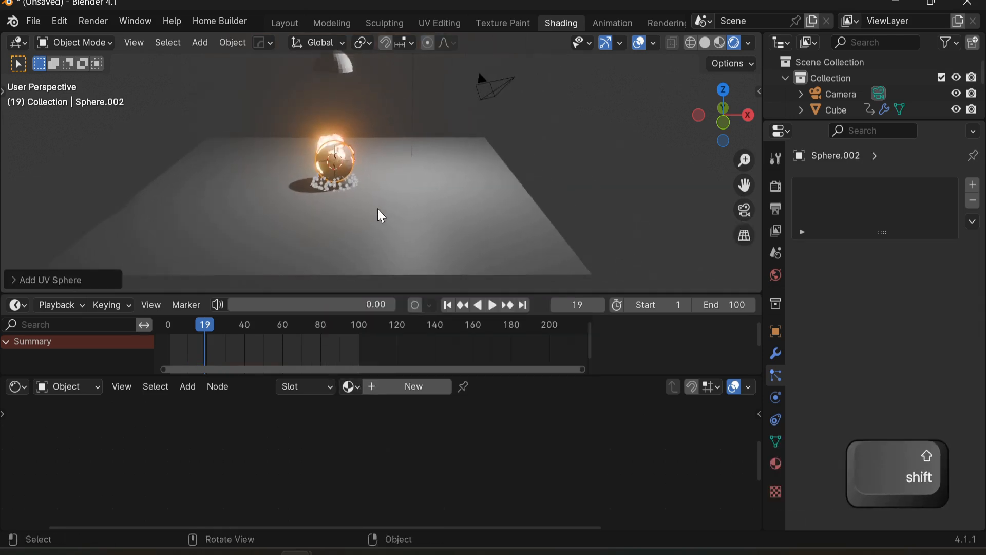
key("g")
key("y")
key("x")
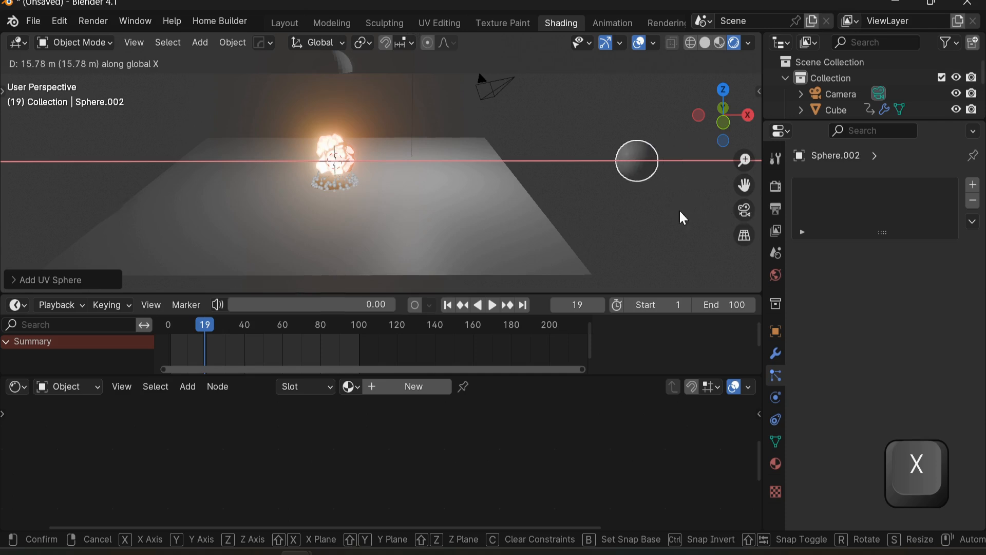
left_click(682, 218)
Step: Give the new sphere a new material with orange emission at strength 30.3
left_click(776, 464)
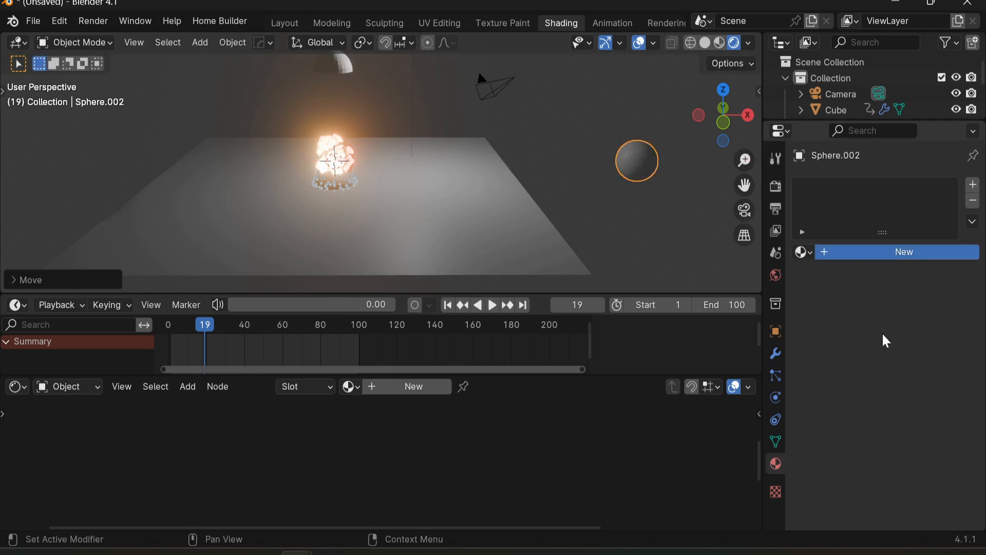
left_click(904, 252)
scroll(870, 407, "down", 5)
left_click(915, 419)
left_click(834, 299)
left_click_drag(918, 438, 965, 439)
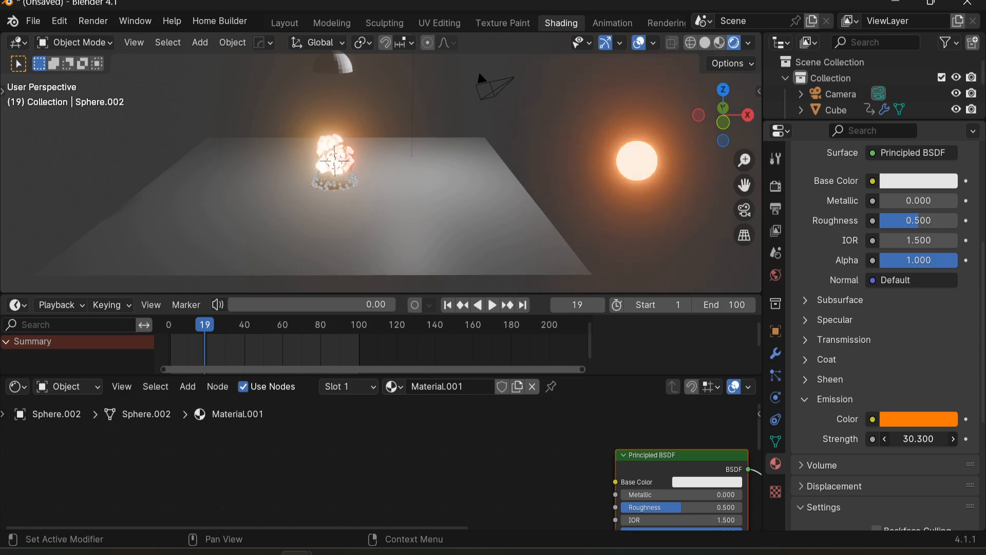
left_click(912, 420)
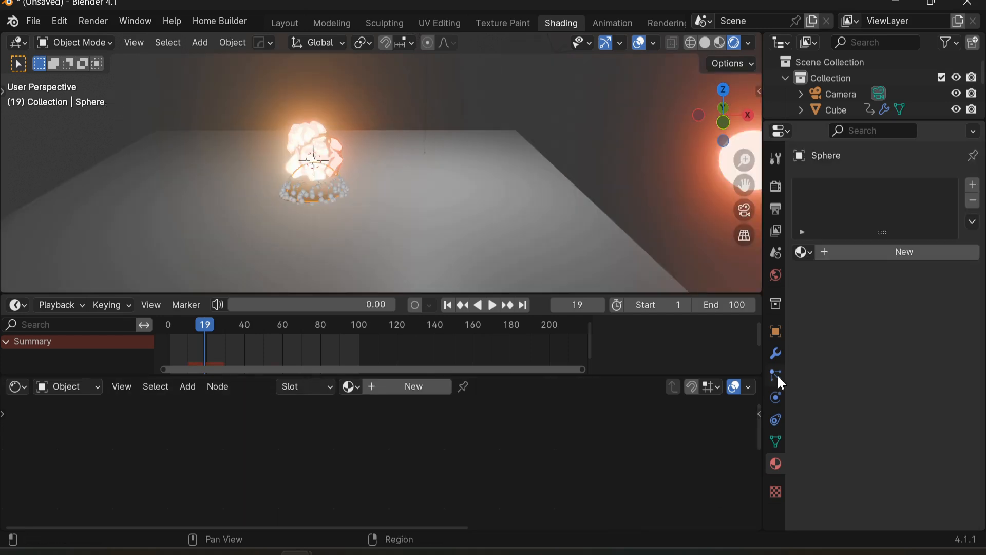
Step: Render the hemisphere's particles as Object, using Sphere.002 as the instance object
left_click(775, 375)
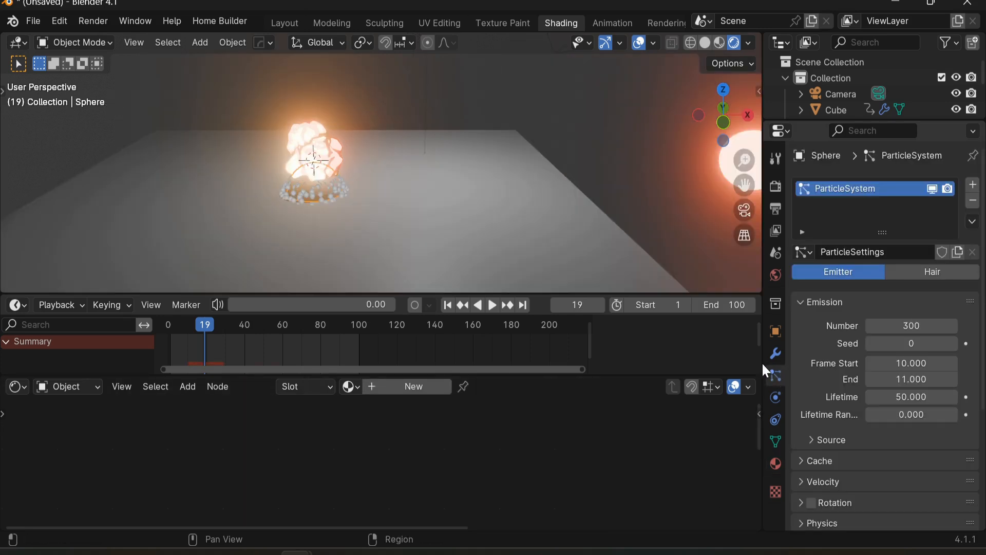
scroll(676, 262, "down", 2)
scroll(819, 463, "down", 5)
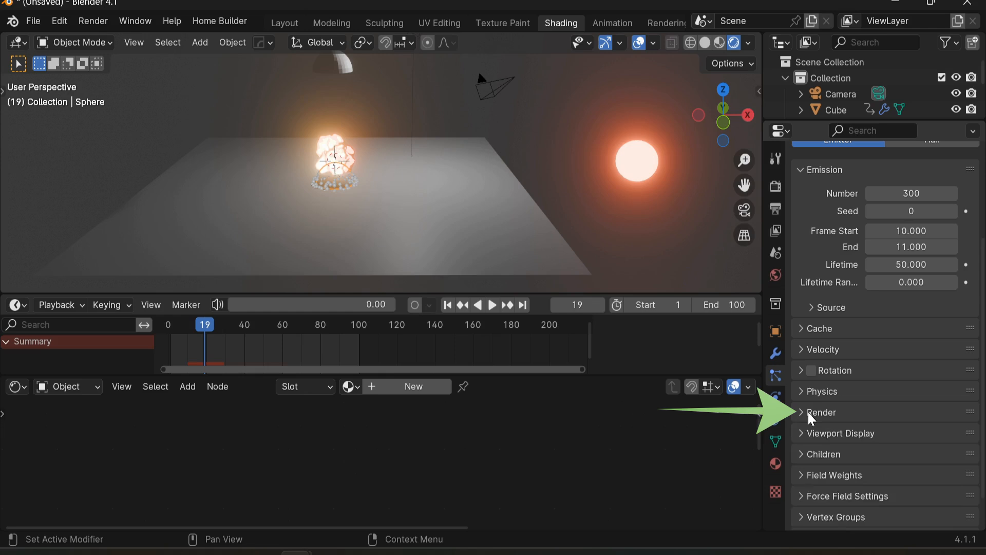
left_click(822, 412)
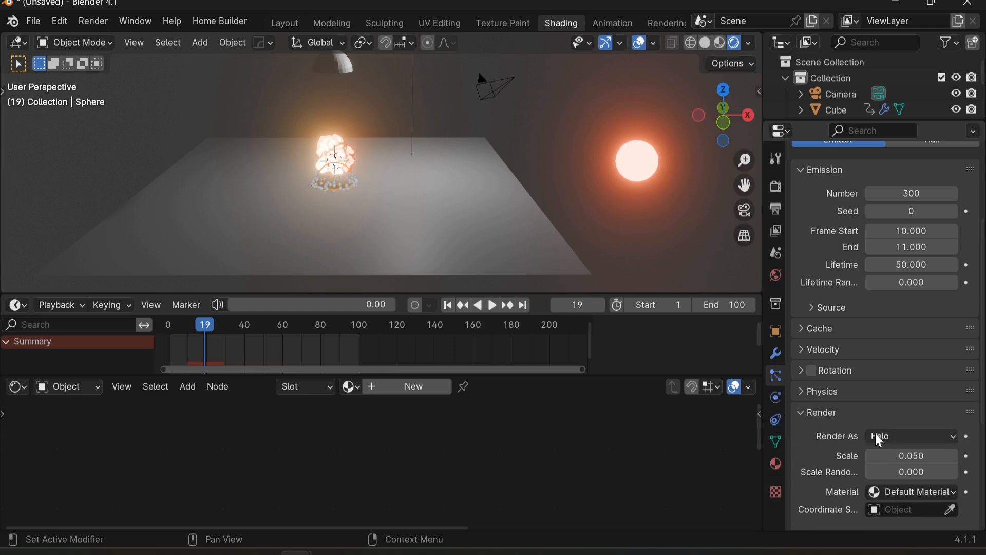
left_click(922, 436)
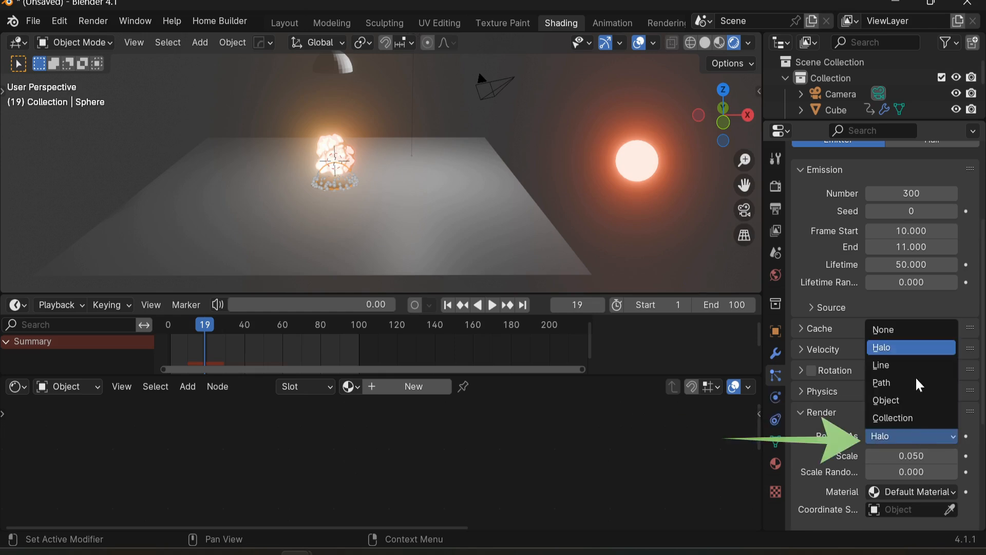
left_click(899, 400)
scroll(951, 491, "down", 4)
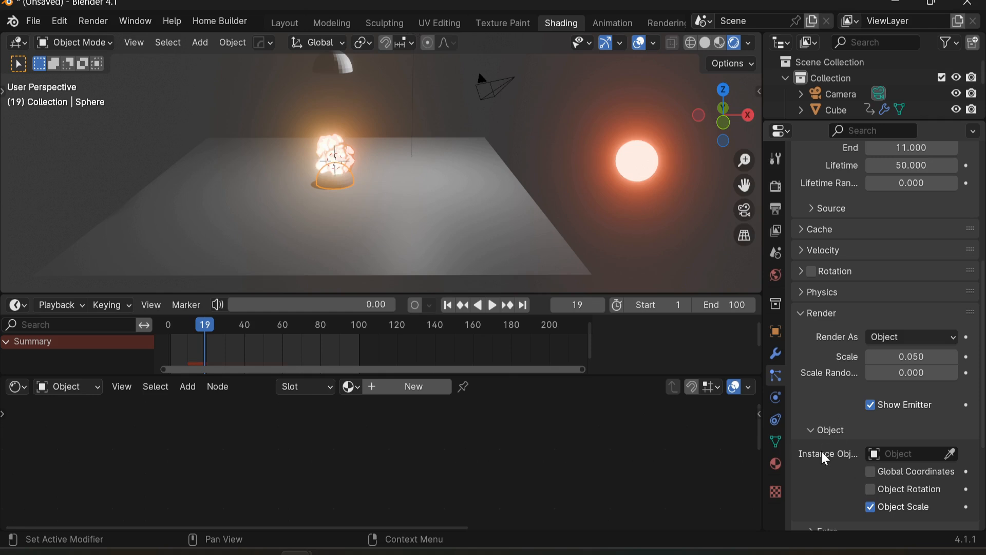
left_click(950, 453)
left_click(650, 167)
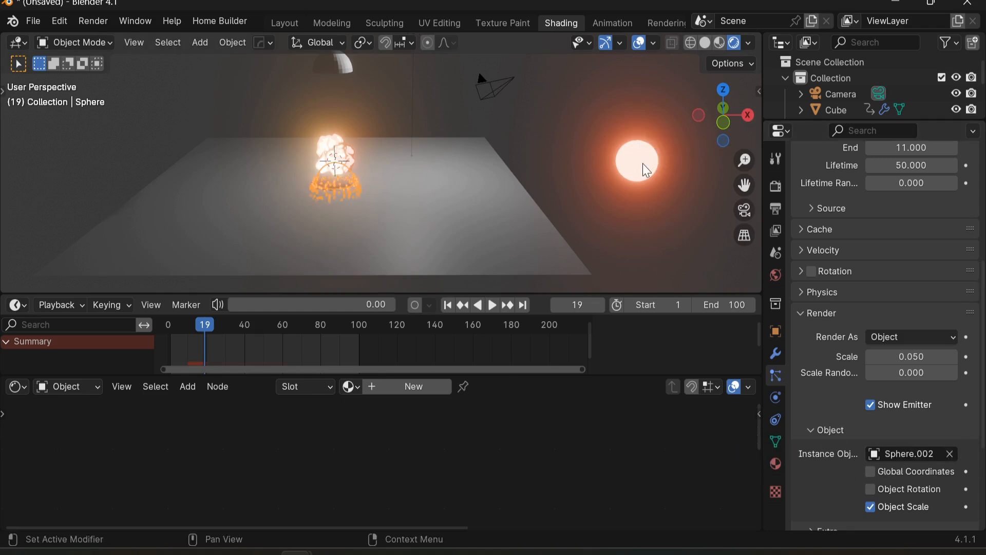
Step: Play and scrub the timeline to review the instanced glowing particles
scroll(464, 188, "up", 2)
middle_click_drag(422, 191, 477, 195, "shift")
scroll(540, 192, "up", 2)
key("space")
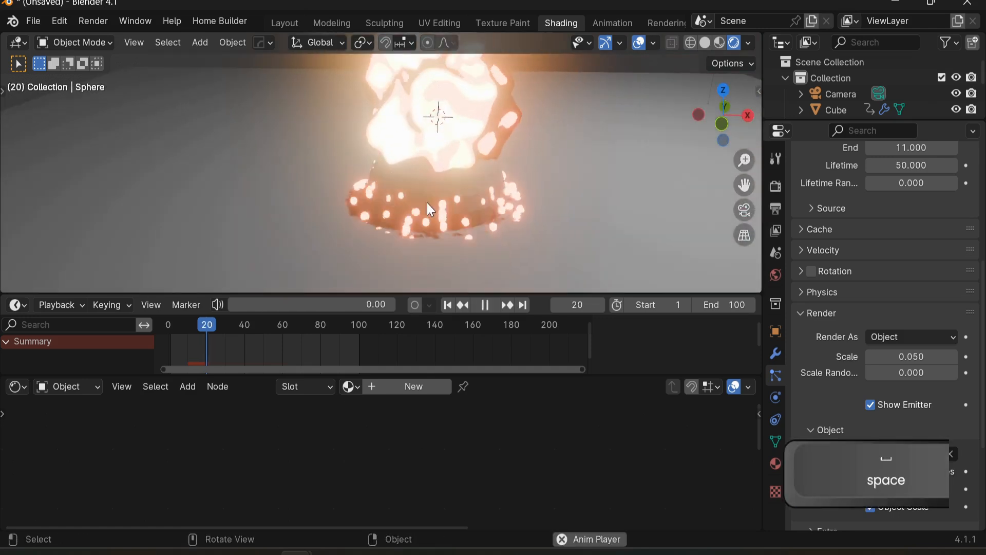
key("space")
left_click_drag(259, 322, 168, 325)
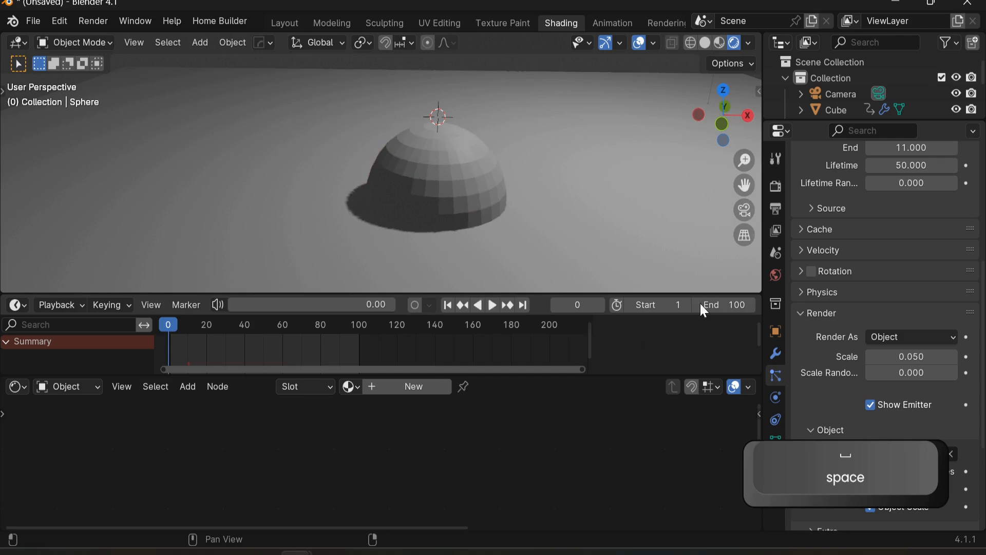
key("space")
key("space")
scroll(903, 294, "up", 6)
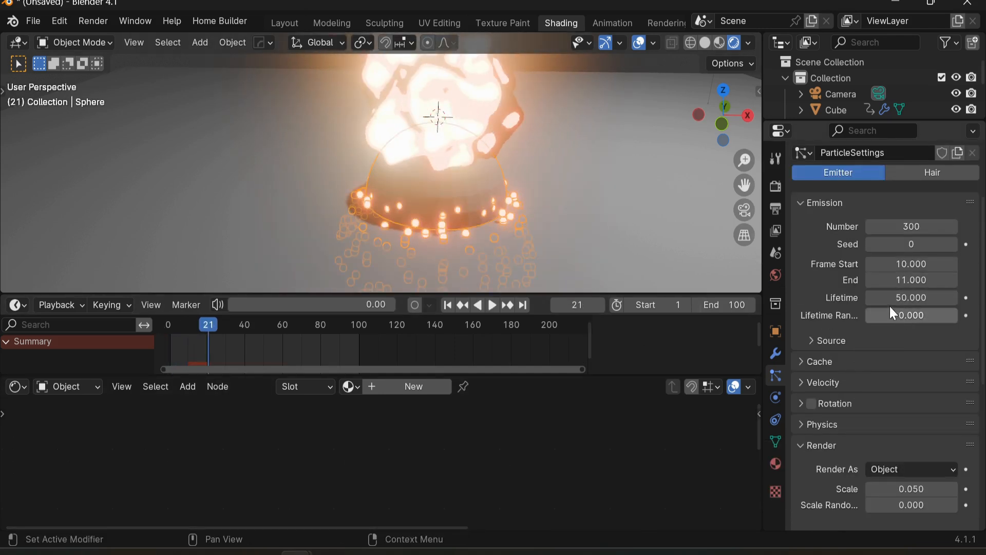
Step: Set the particle Lifetime to 30.6 and Lifetime Randomness to 0.819
key("ctrl+z")
key("space")
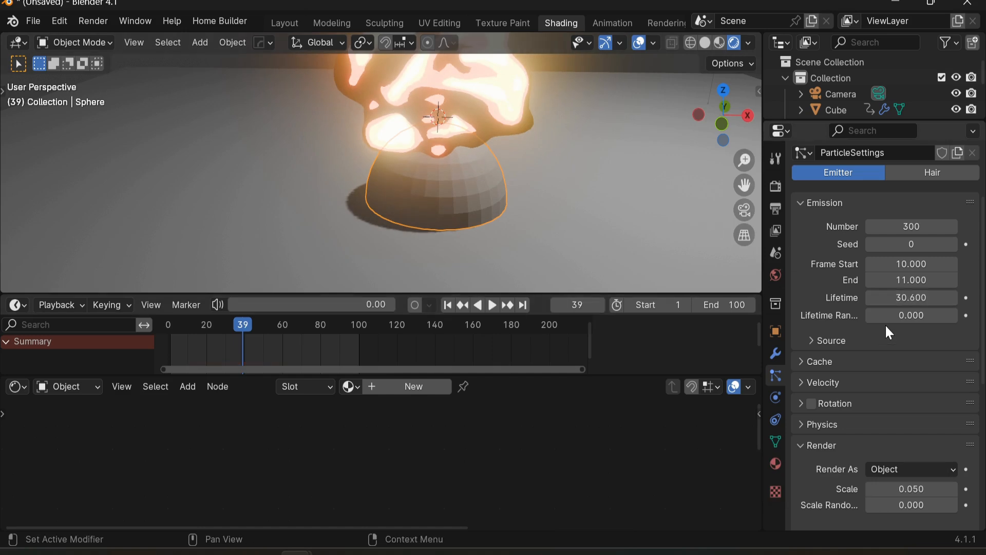
left_click_drag(912, 315, 959, 315)
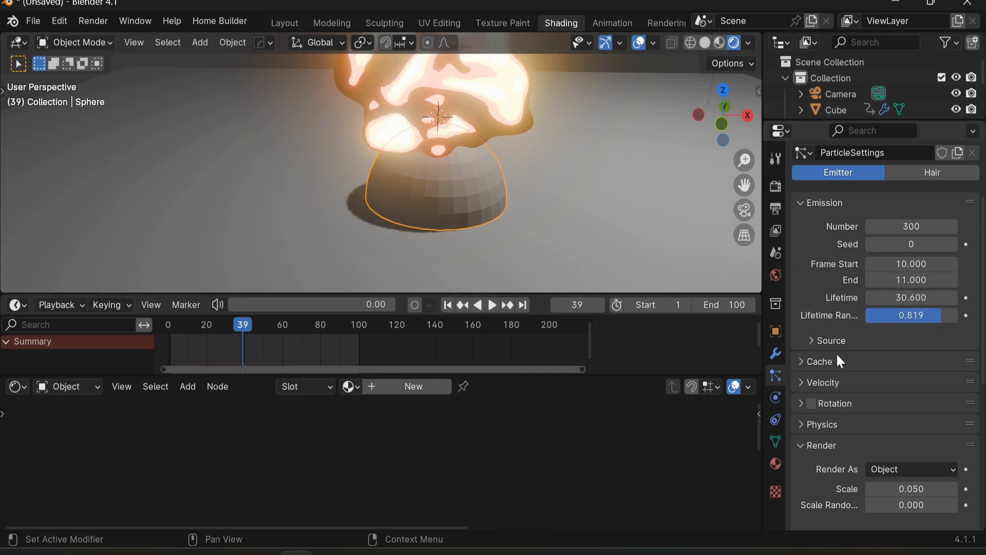
Step: Set the particle physics forces: Brownian 6.38, Drag 0.143 and Damp 0.335
scroll(838, 359, "down", 5)
left_click(796, 327)
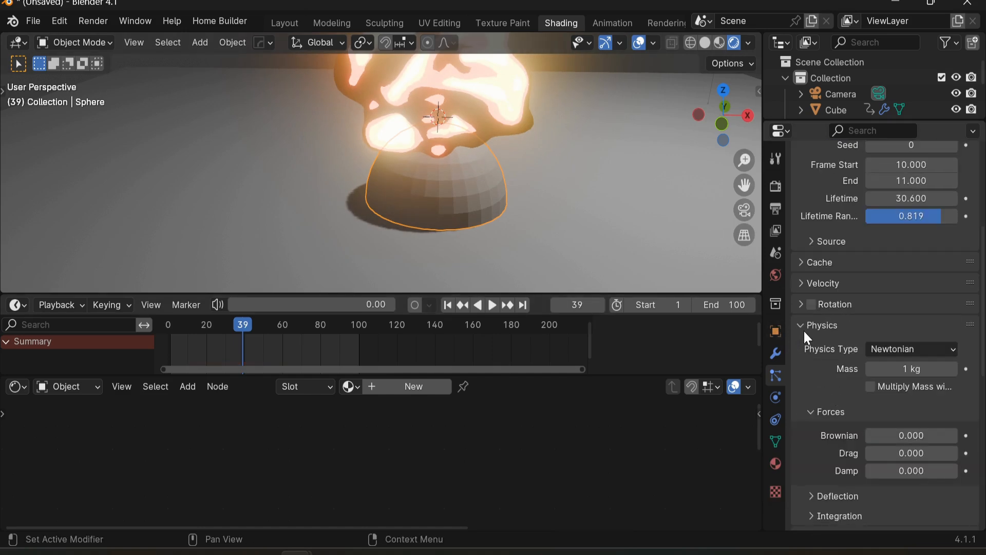
scroll(921, 432, "down", 3)
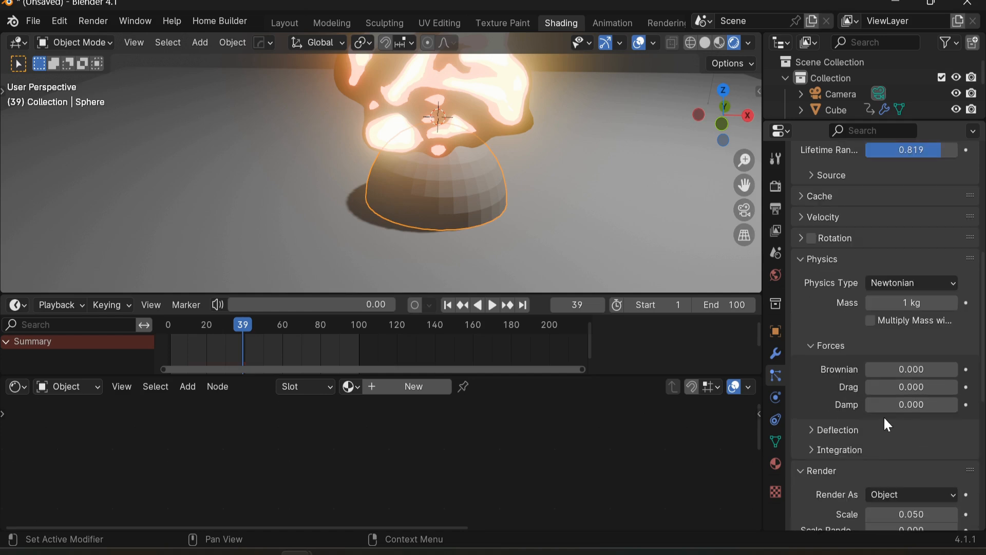
left_click_drag(892, 363, 892, 362)
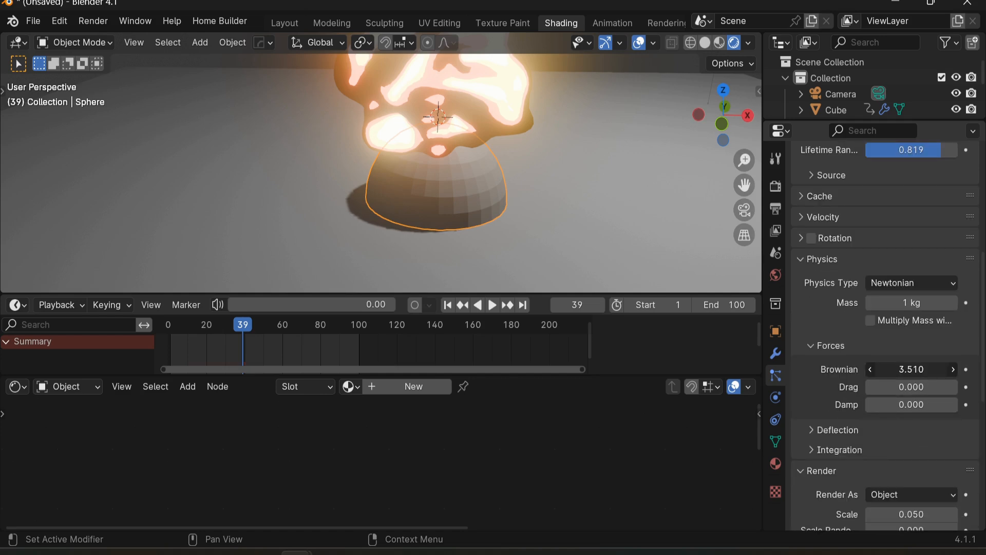
left_click_drag(892, 362, 888, 405)
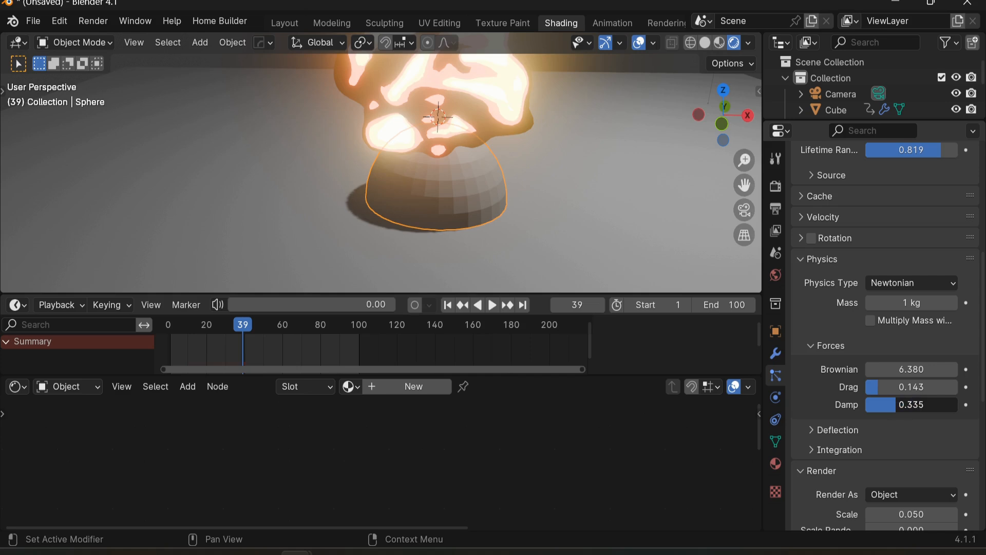
left_click_drag(911, 404, 912, 405)
Step: Set the particle Velocity Normal to 42.1 m/s
scroll(874, 460, "down", 3)
scroll(822, 393, "down", 10)
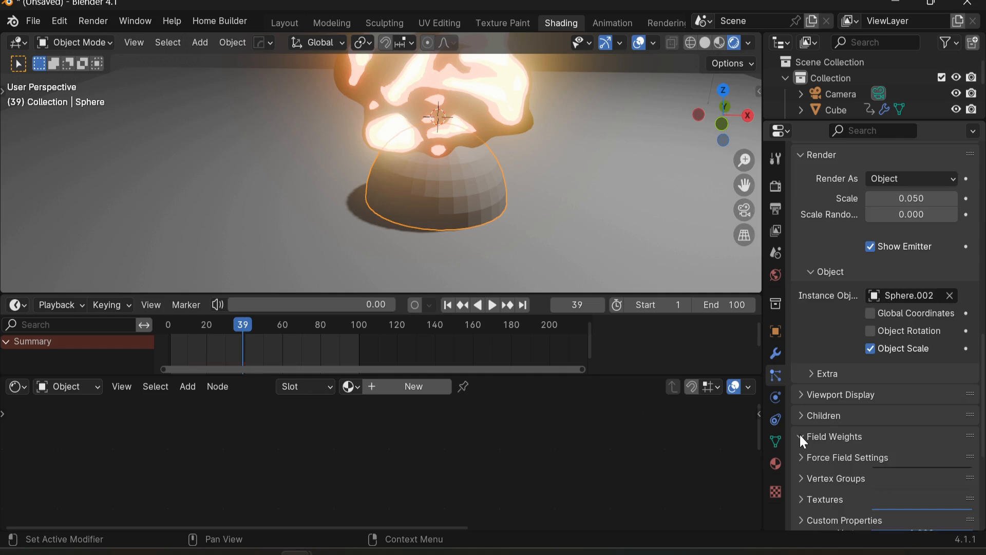
scroll(804, 441, "up", 15)
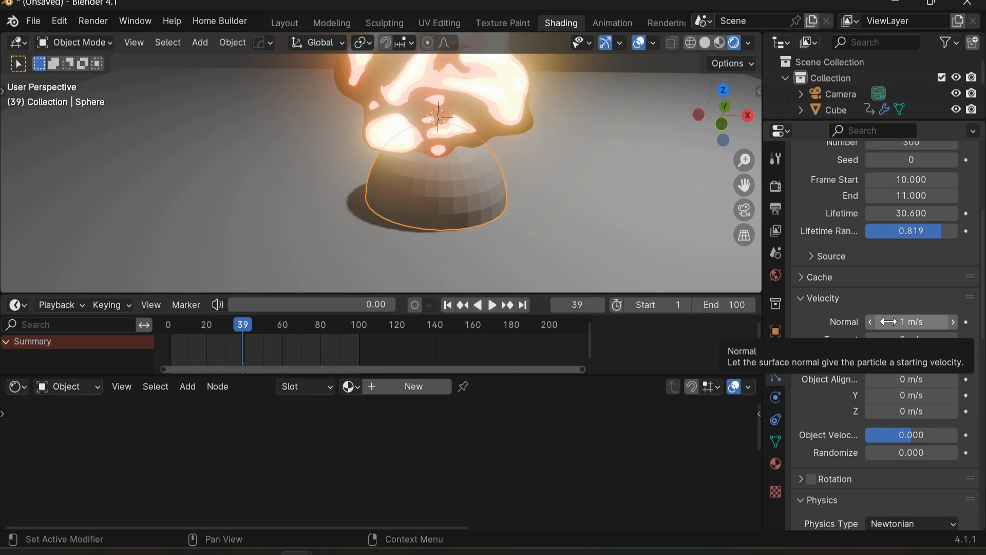
left_click_drag(889, 322, 919, 321)
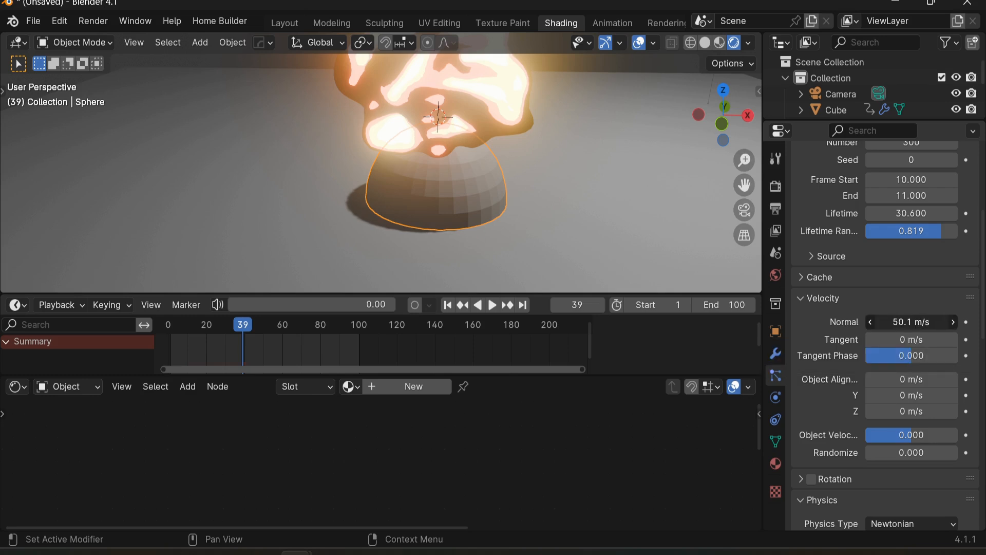
left_click_drag(912, 322, 902, 322)
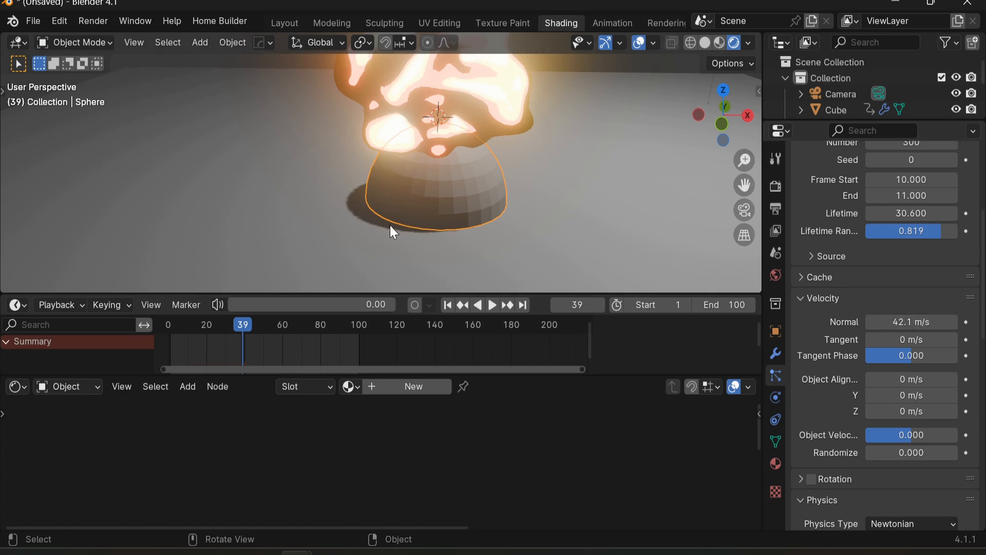
Step: Play the animation to preview the particle spread
left_click(446, 304)
key("space")
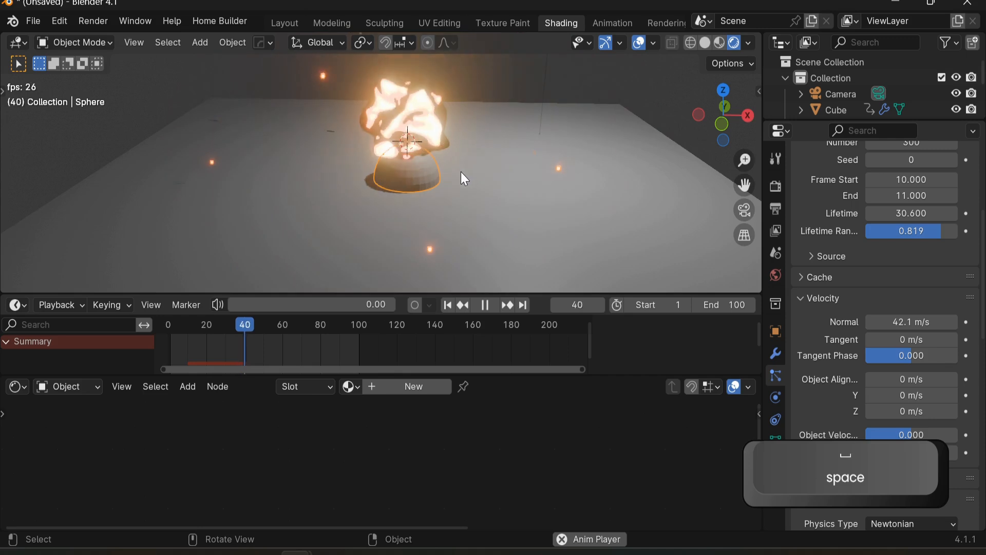
key("space")
Step: Set the particle Mass to 43.09 kg
scroll(848, 355, "down", 10)
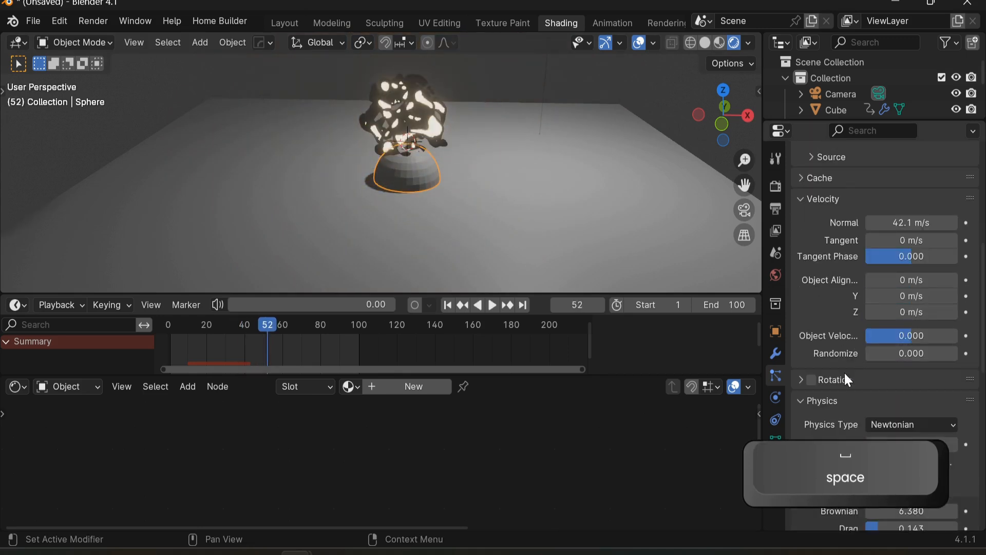
left_click_drag(896, 313, 925, 314)
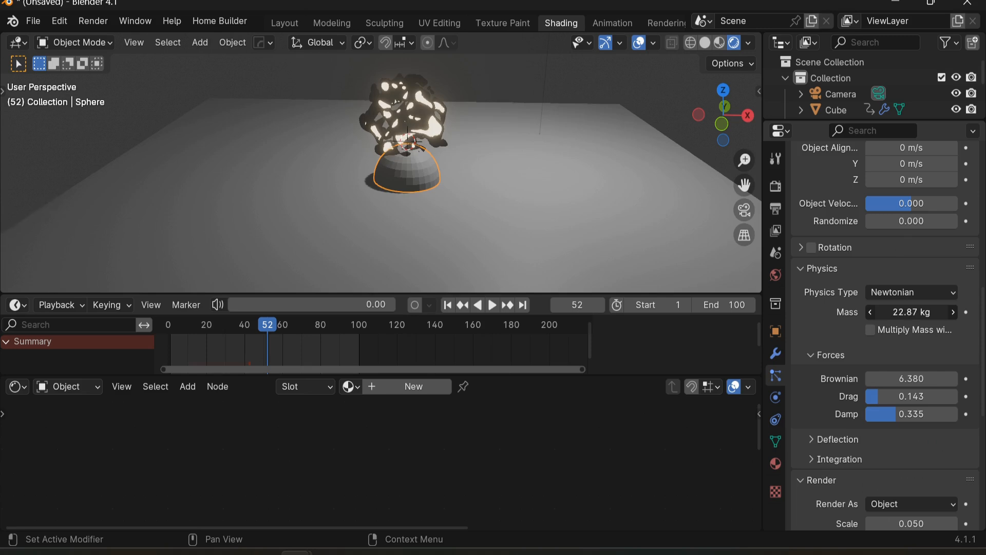
key("Escape")
left_click_drag(904, 312, 928, 312)
Step: Jump to the start and play the animation to review the sparks
left_click(474, 233)
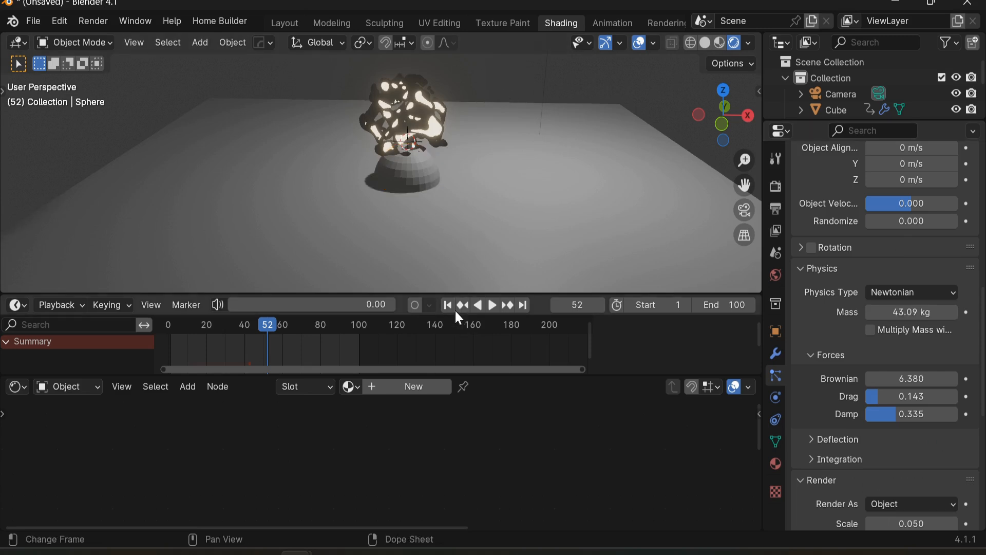
key("shift+Left")
key("space")
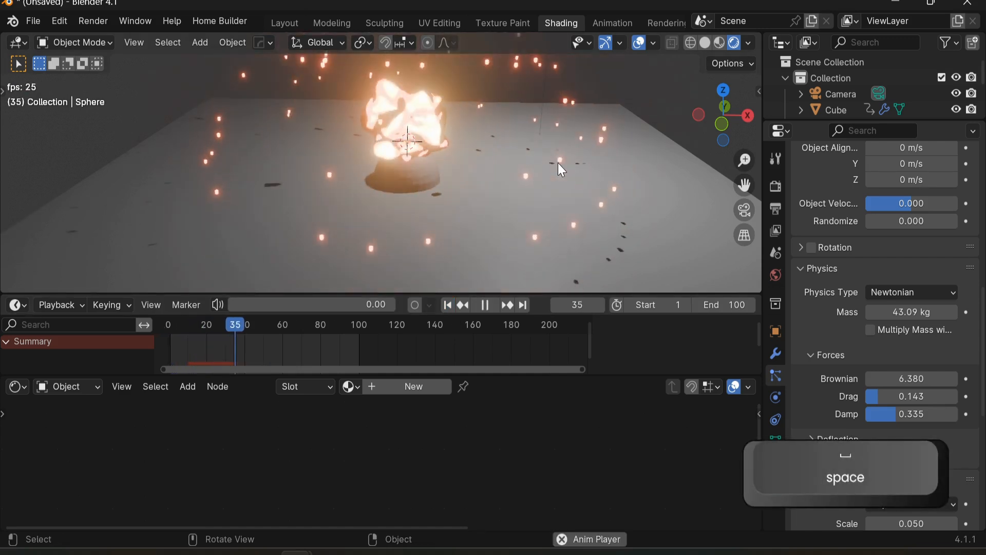
Step: Set the particle Mass to 56.77 kg and replay the animation to preview the sparks
key("space")
left_click_drag(884, 314, 890, 314)
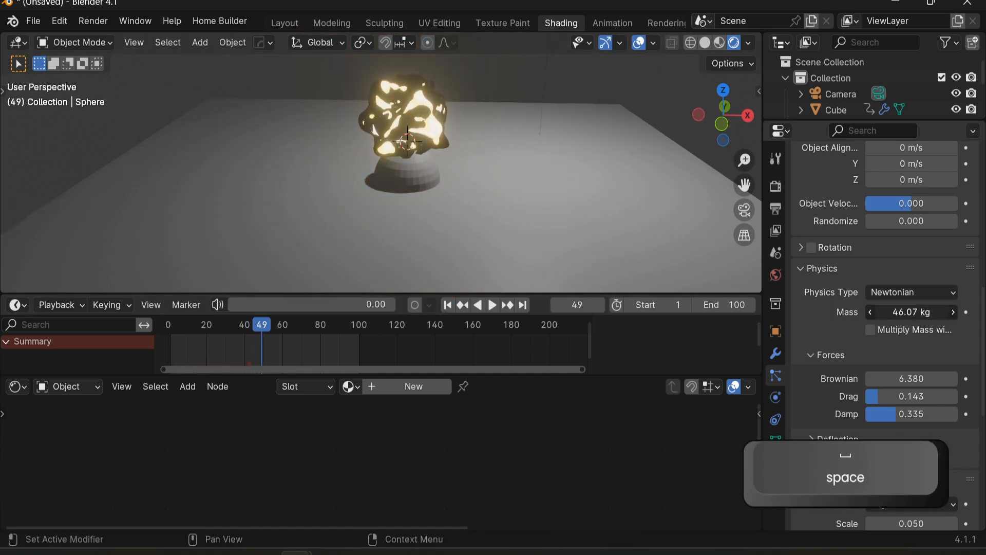
left_click_drag(904, 312, 909, 311)
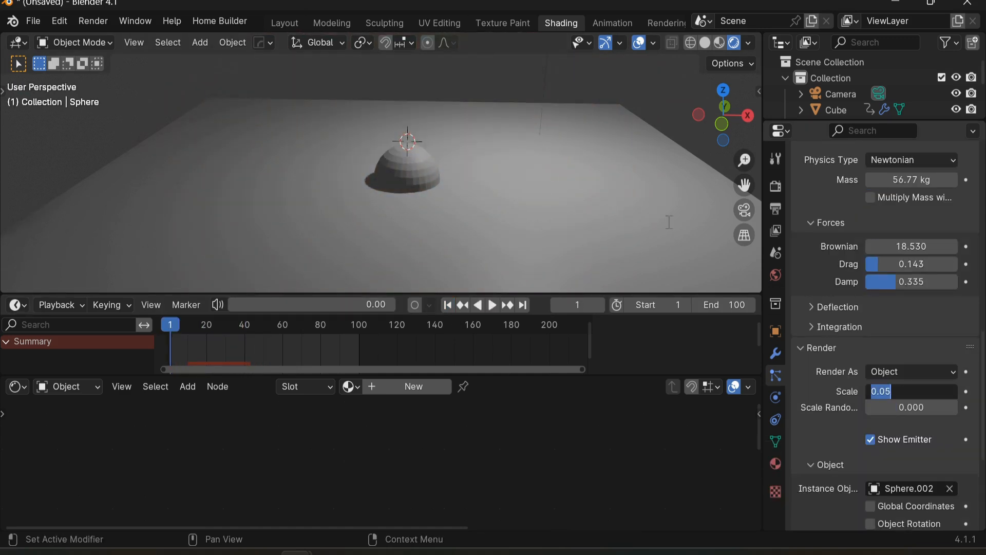
key("space")
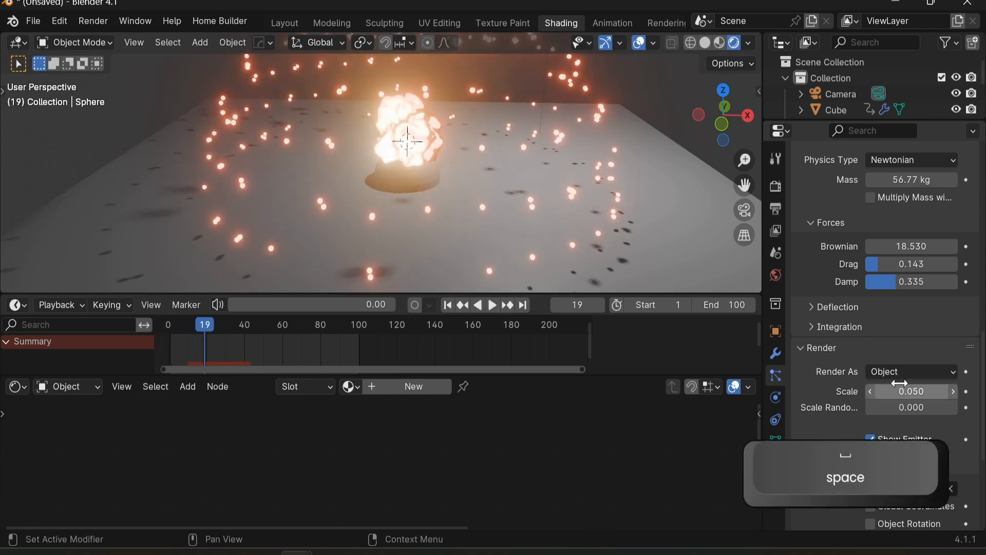
Step: Set the particle render Scale to 0.030 and Scale Randomness to 1.000, then preview the playback
left_click_drag(894, 407, 920, 392)
key("space")
middle_click_drag(655, 229, 532, 186)
scroll(583, 163, "up", 2)
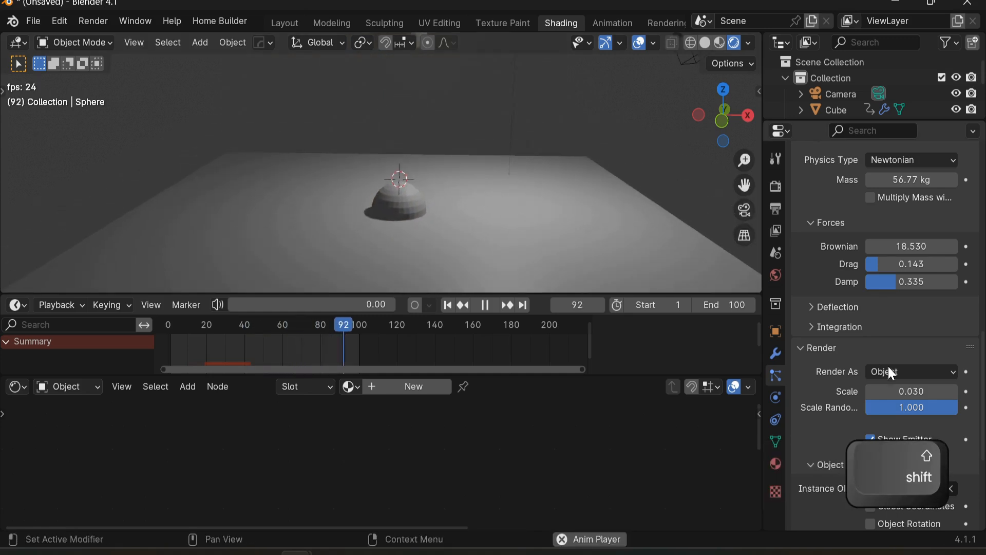
key("Escape")
Step: Set the particle Velocity Randomize to 11.390 and play the animation to review the spread
scroll(859, 339, "up", 10)
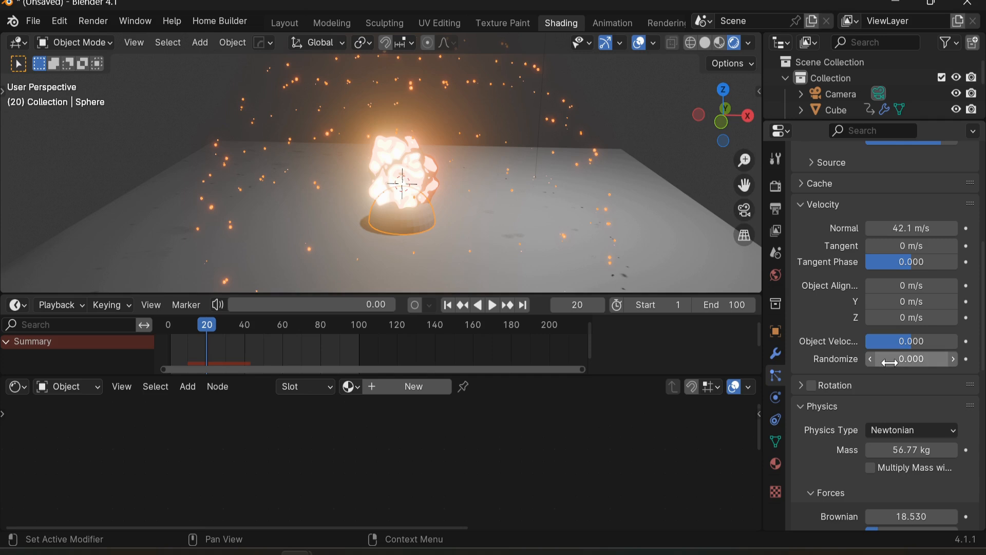
left_click_drag(889, 363, 892, 363)
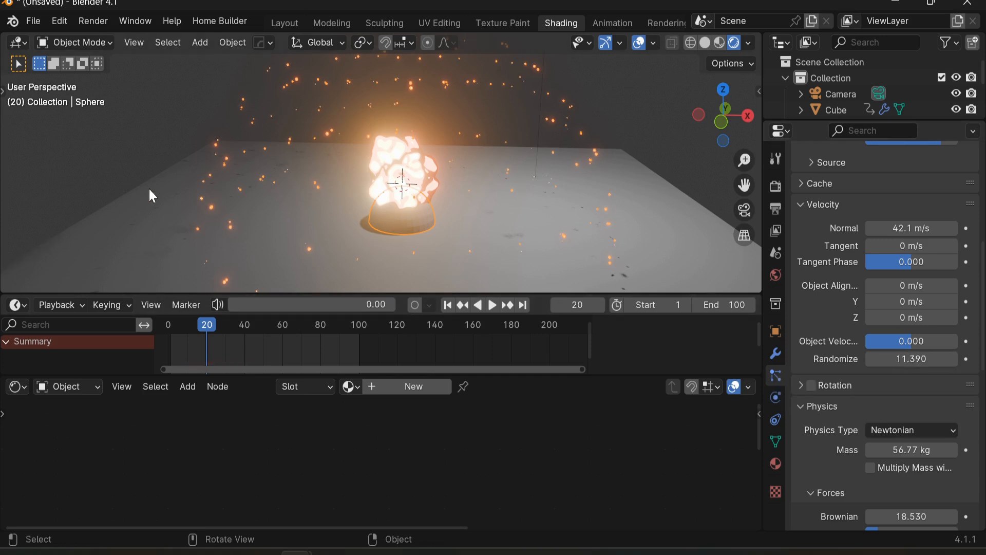
key("space")
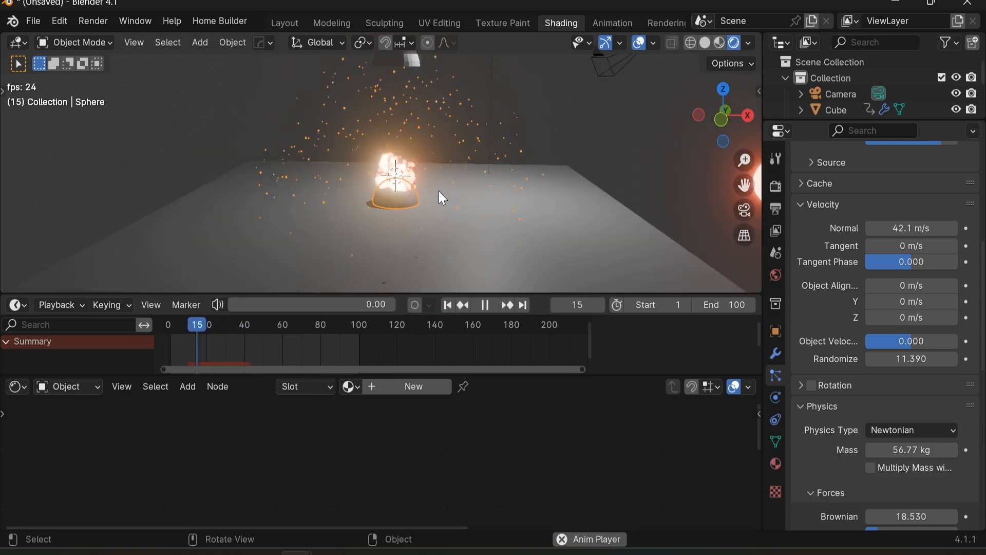
key("space")
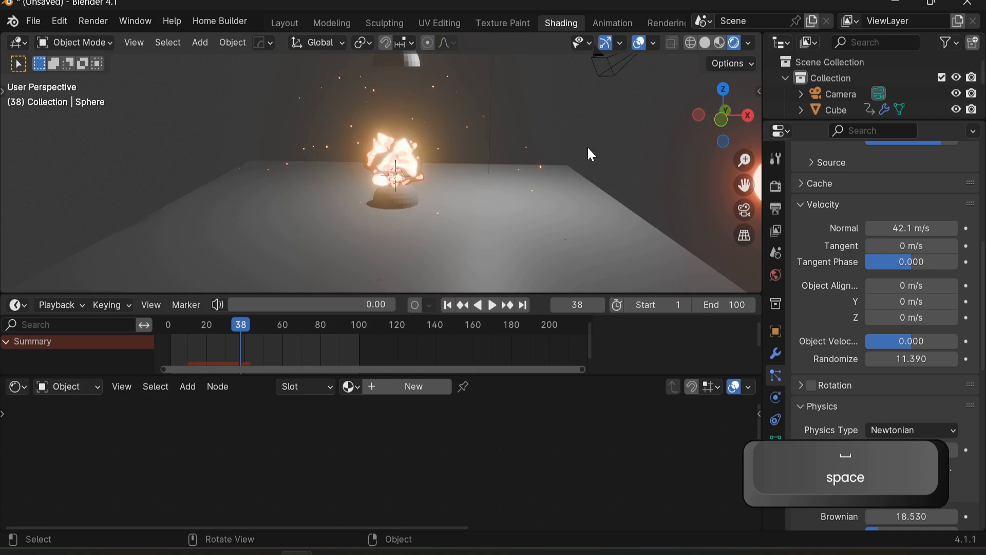
Step: Select the second hemisphere, Sphere.001, and move it down along Z onto the fire rock
middle_click_drag(452, 100, 458, 168, "shift")
left_click(424, 94)
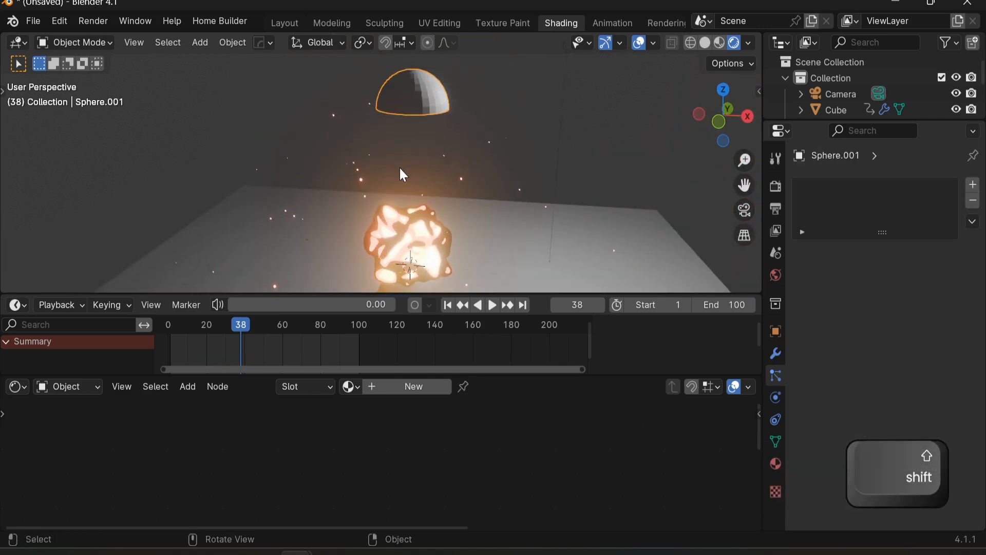
key("g")
right_click(449, 171)
middle_click_drag(449, 171, 431, 146, "shift")
key("g")
key("z")
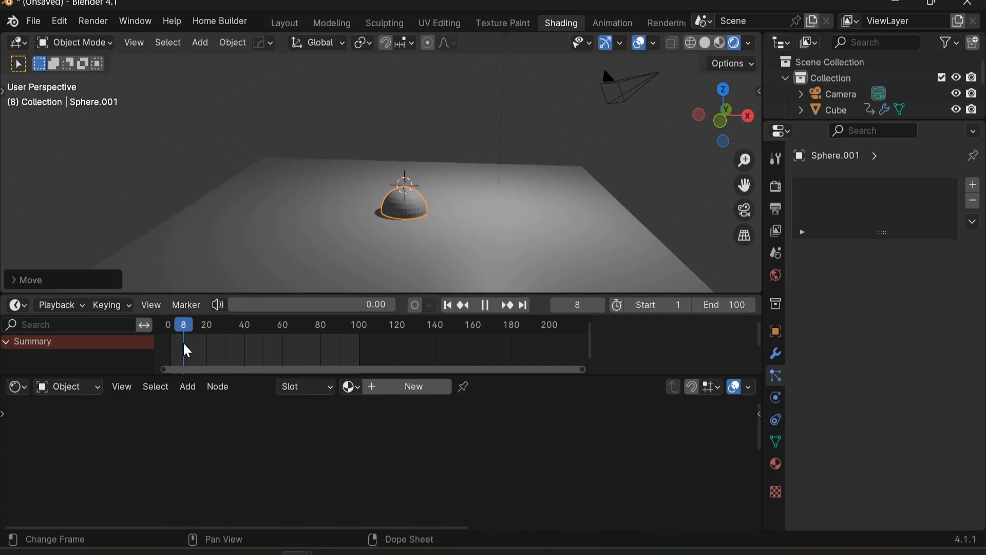
Step: Scale the hemisphere slightly along Z and enlarge it about 3.3 times in X and Y into a dome
key("space")
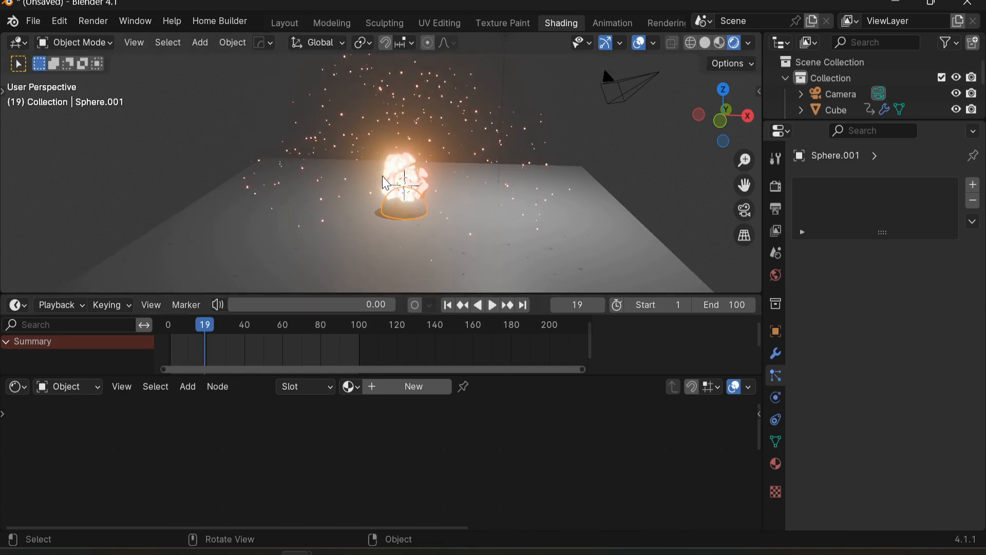
key("s")
key("z")
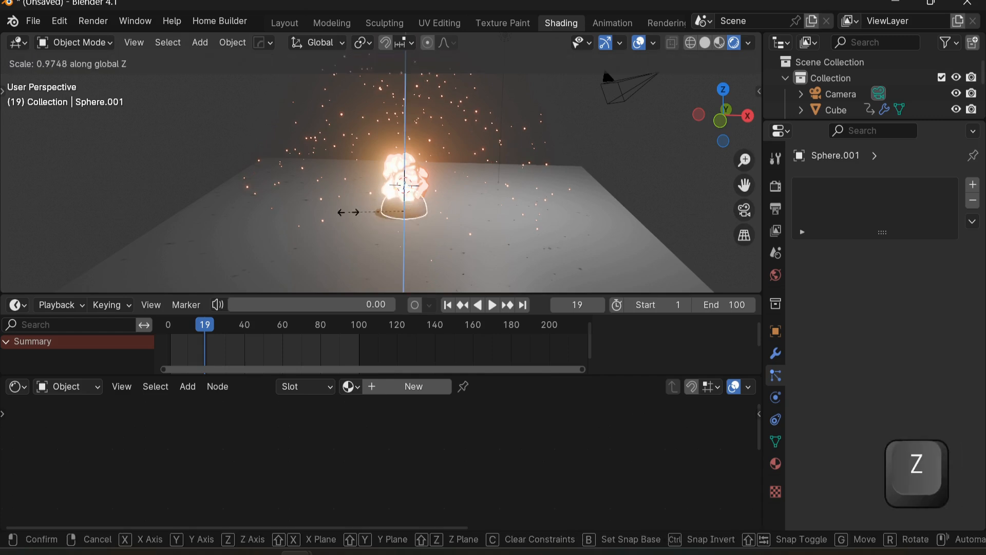
left_click(308, 209)
key("s")
key("shift+z")
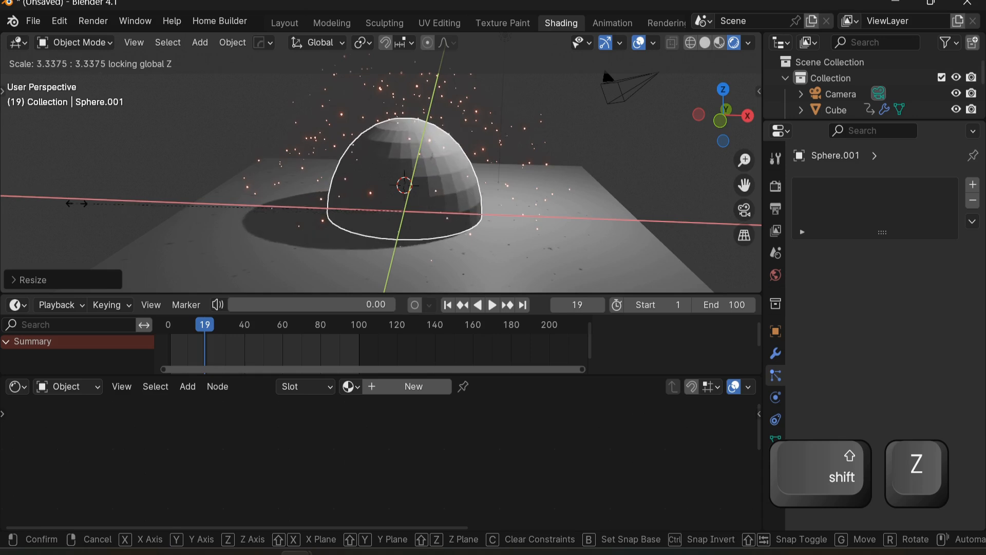
left_click(696, 190)
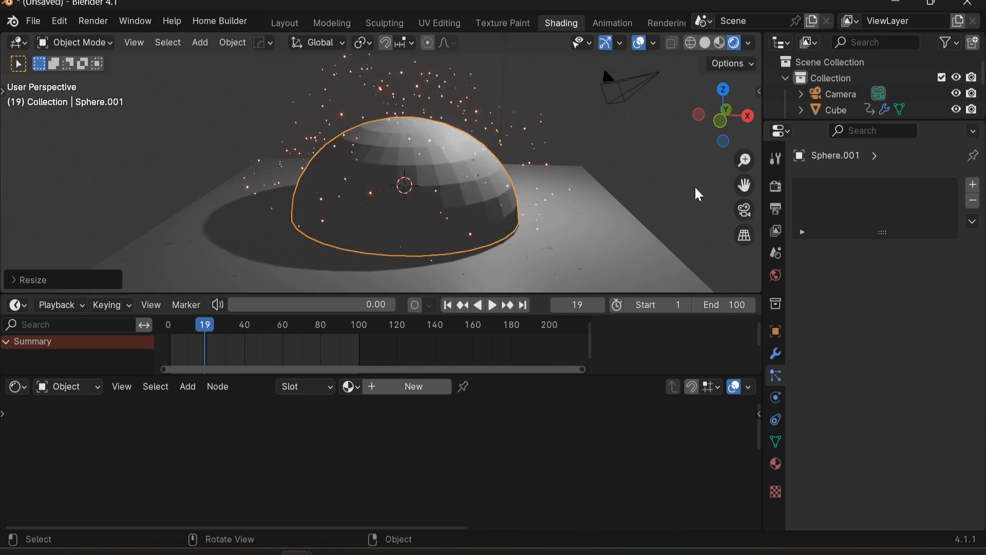
Step: Enlarge the dome further around the rock and adjust its height along Z
scroll(617, 194, "down", 2)
middle_click_drag(495, 181, 465, 180)
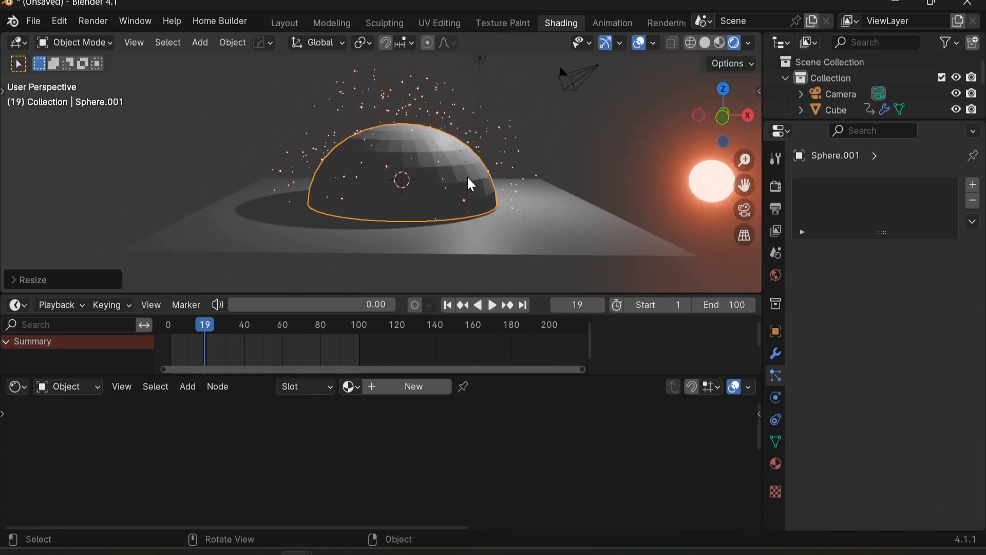
key("s")
left_click(488, 183)
key("g")
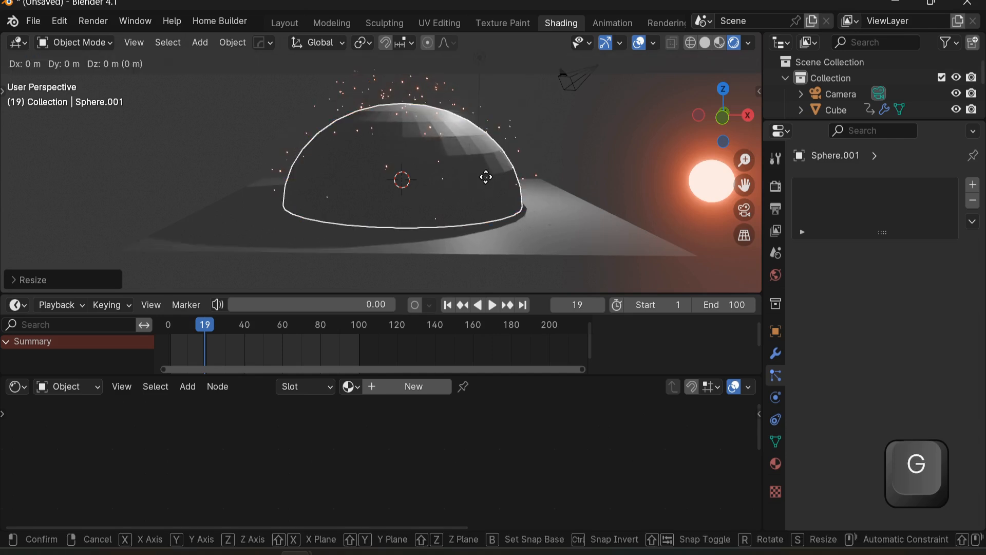
key("z")
left_click(488, 172)
Step: Keyframe the dome at full size on frame 19 and shrunken to a small size on frame 2
key("i")
key("s")
key("Return")
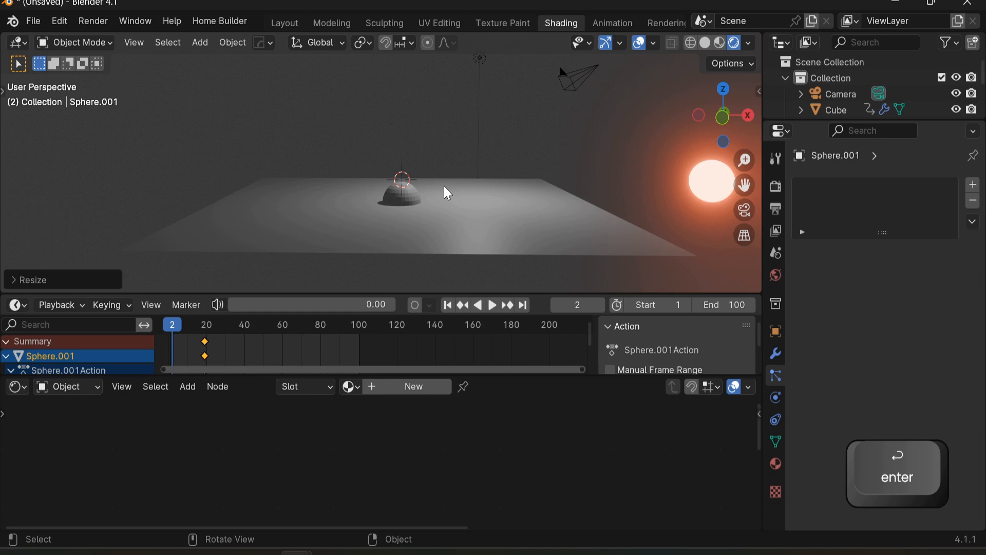
key("i")
Step: Shade the dome smooth
key("space")
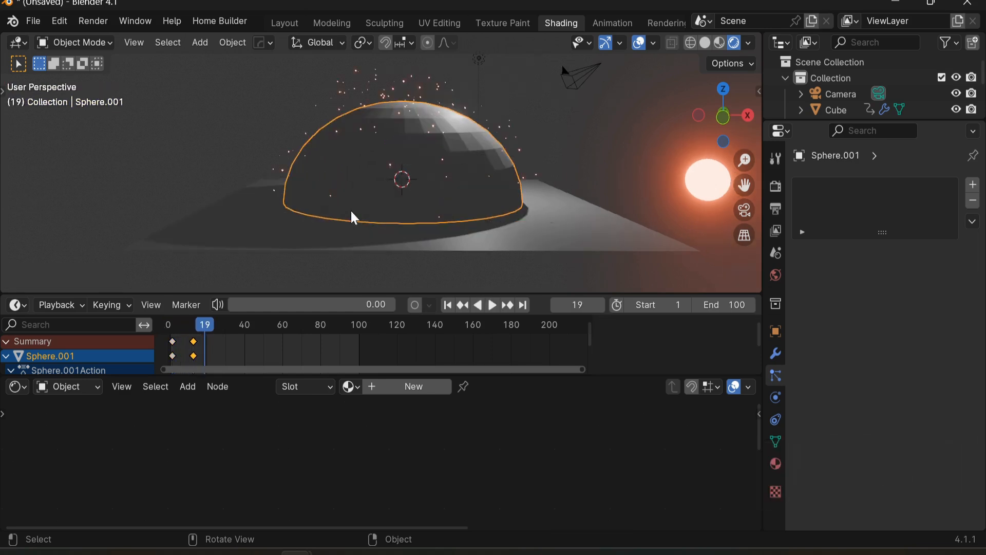
middle_click_drag(626, 234, 473, 202)
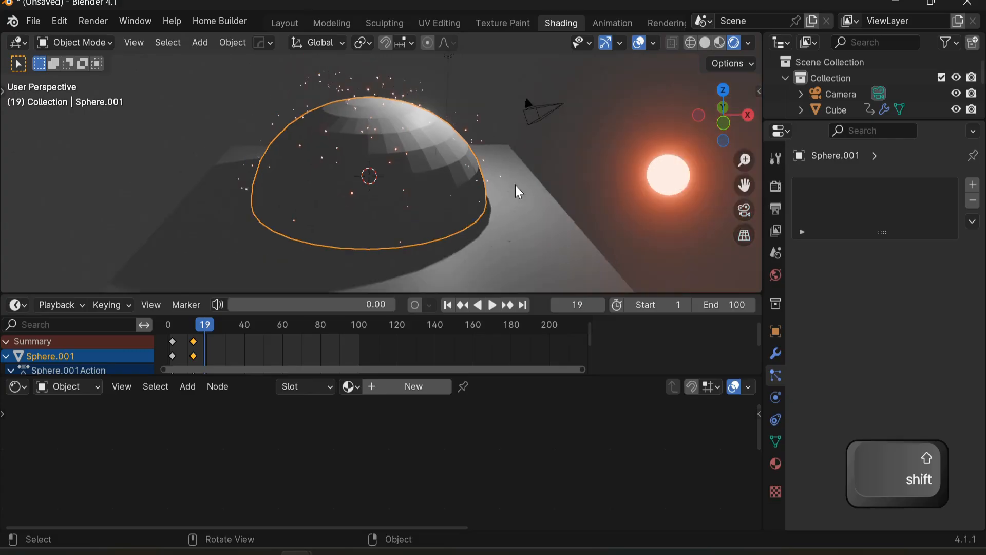
middle_click_drag(519, 187, 506, 180, "shift")
right_click(363, 219)
left_click(363, 213)
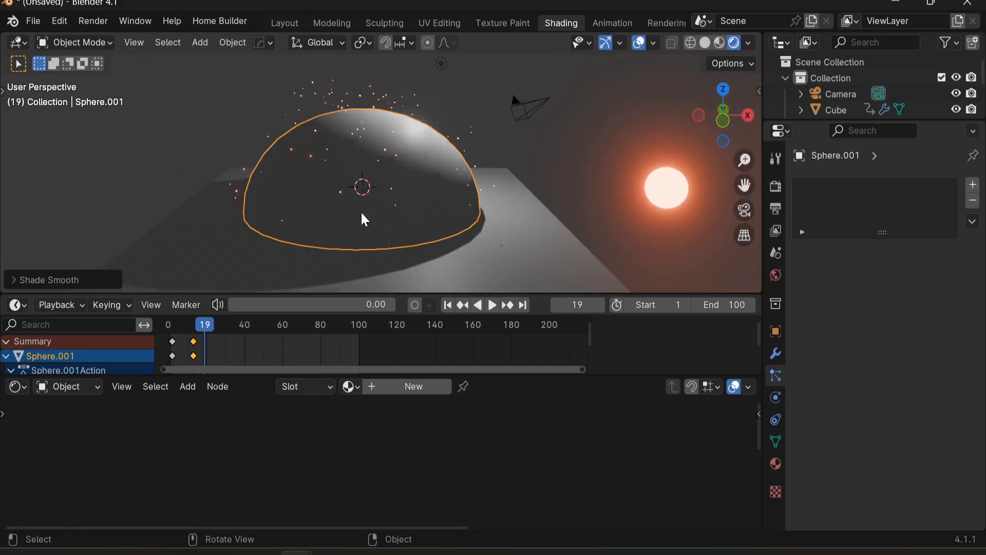
Step: Create a new material for the dome and name it wave
left_click(418, 386)
left_click(430, 386)
type("w")
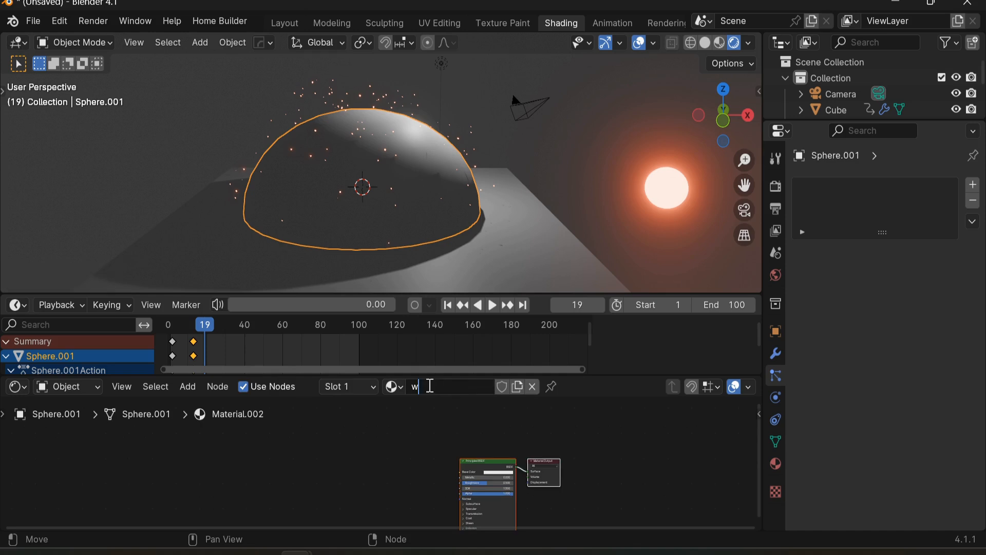
type("av")
key("Return")
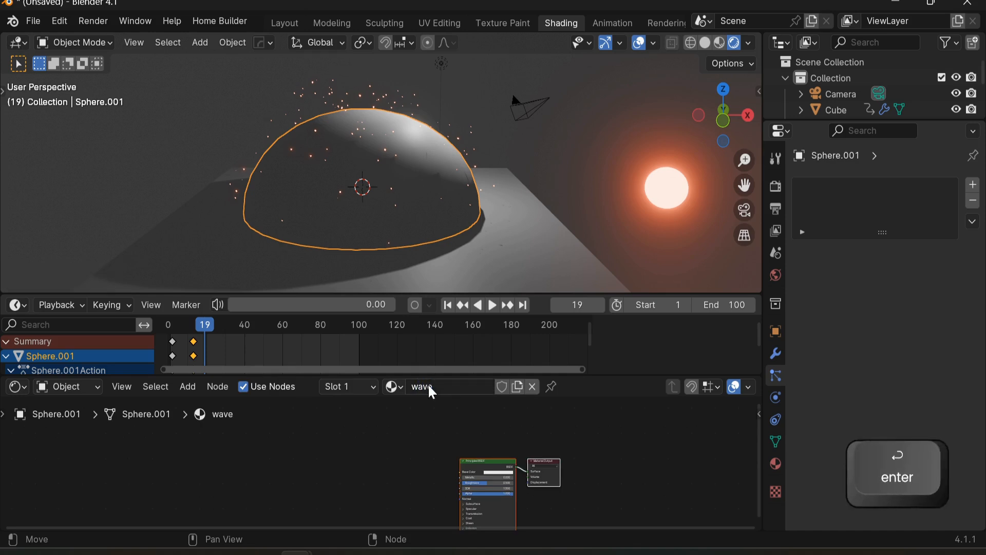
Step: Delete the Principled BSDF node from the wave material
middle_click_drag(410, 494, 363, 456)
scroll(363, 456, "down", 2)
scroll(364, 456, "up", 3)
left_click(382, 451)
scroll(400, 464, "up", 3)
mouse_move(459, 433)
middle_mouse_down()
mouse_move(401, 465)
mouse_move(441, 436)
middle_mouse_up()
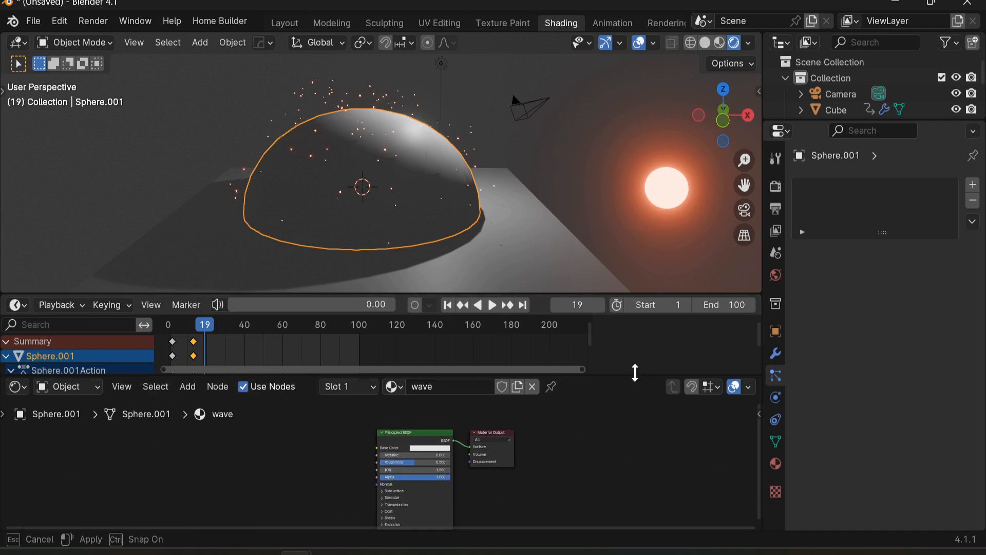
left_click_drag(634, 374, 633, 343)
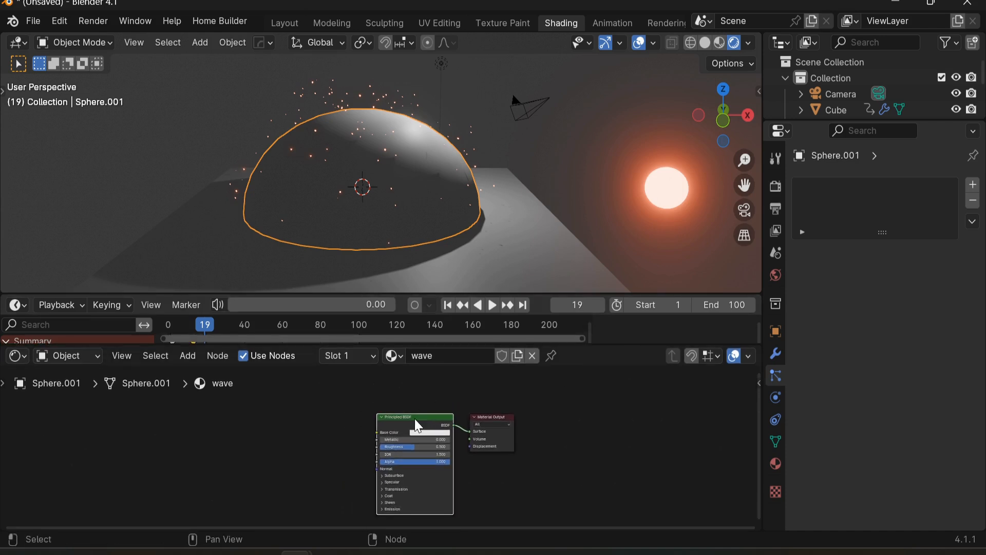
key("Delete")
Step: Add a Mix Shader node feeding the Material Output surface
scroll(388, 458, "up", 1)
key("shift+a")
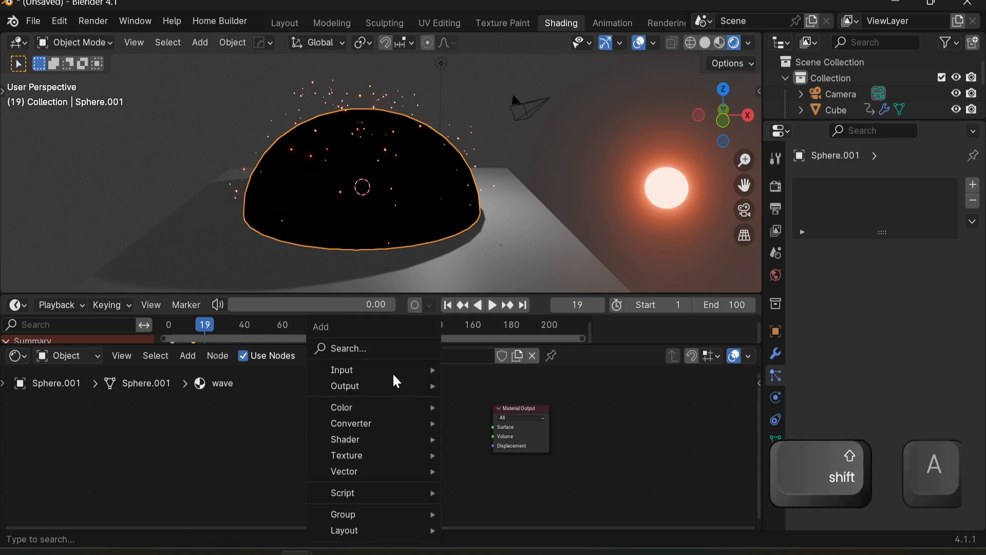
type("mi")
left_click(465, 406)
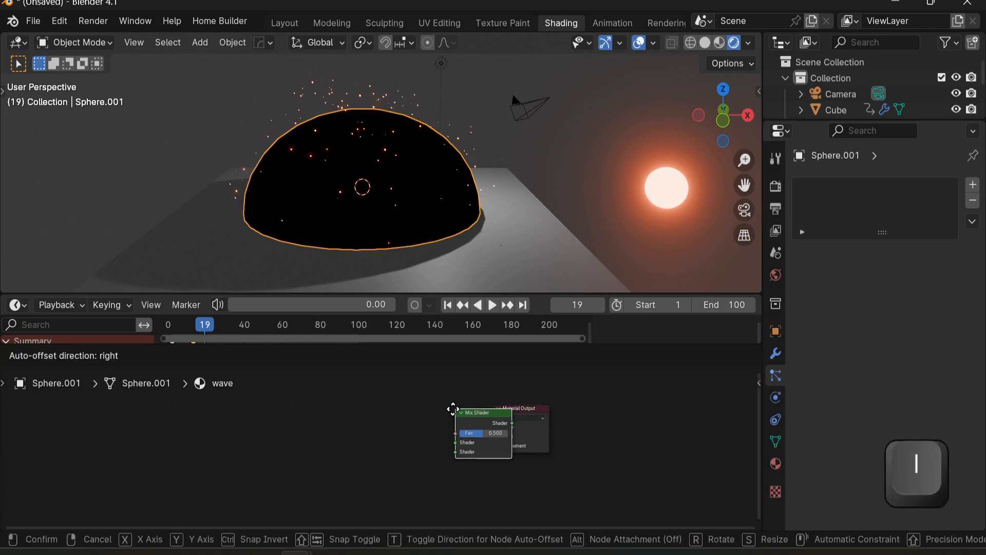
left_click(423, 417)
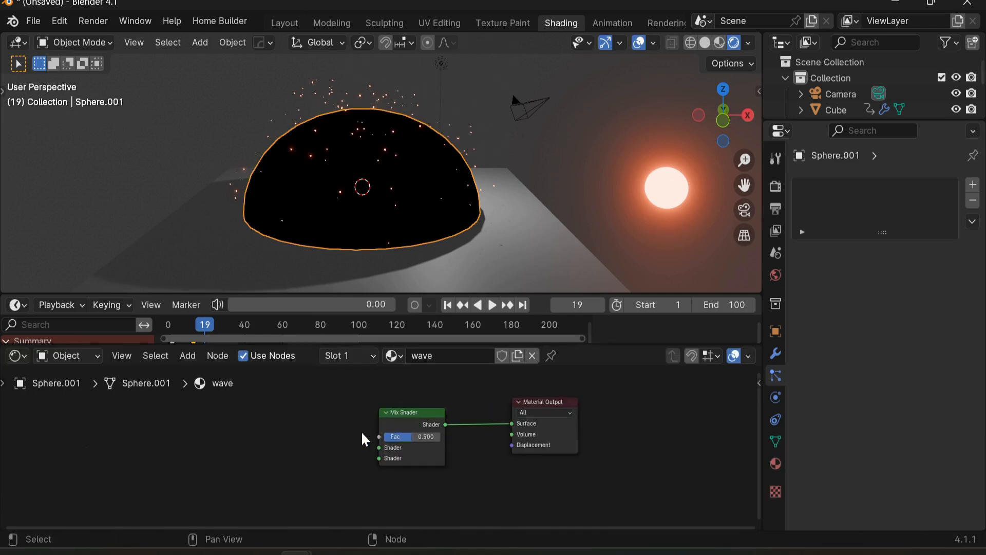
Step: Add an Emission shader and connect it to the Mix Shader's first shader input
key("shift+a")
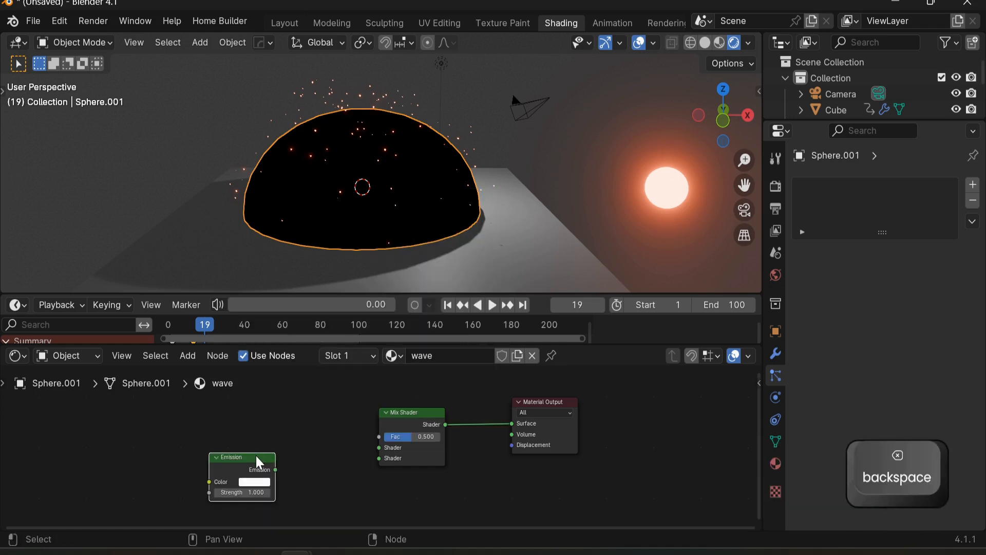
middle_click_drag(257, 467, 282, 470)
mouse_move(282, 470)
left_mouse_down()
mouse_move(288, 428)
mouse_move(403, 450)
left_mouse_up()
Step: Add a Transparent BSDF and connect it to the Mix Shader's second shader input
key("shift+a")
type("tr")
left_click(290, 393)
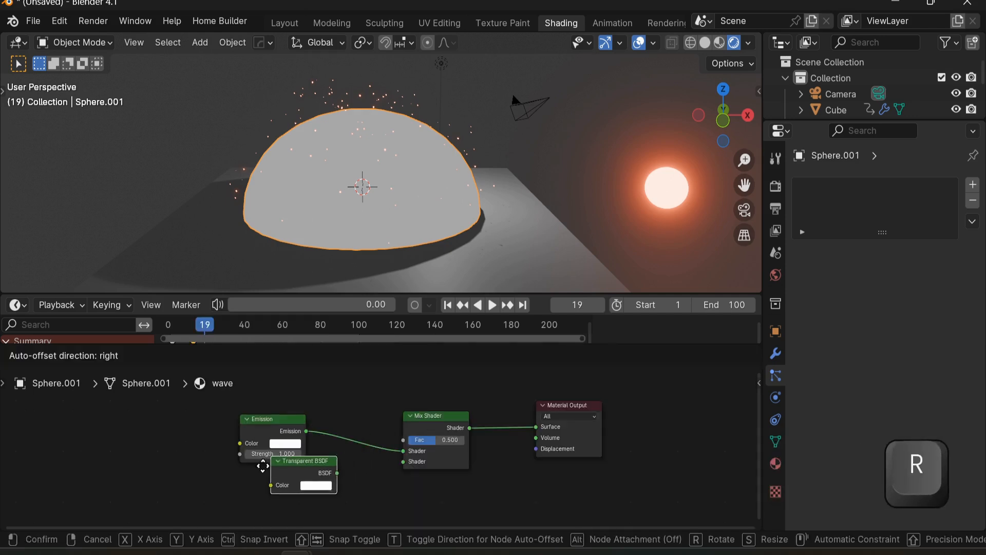
left_click(236, 475)
left_click_drag(301, 490, 404, 461)
Step: Duplicate the Mix Shader and insert it between the first Mix Shader and the Material Output
key("Home")
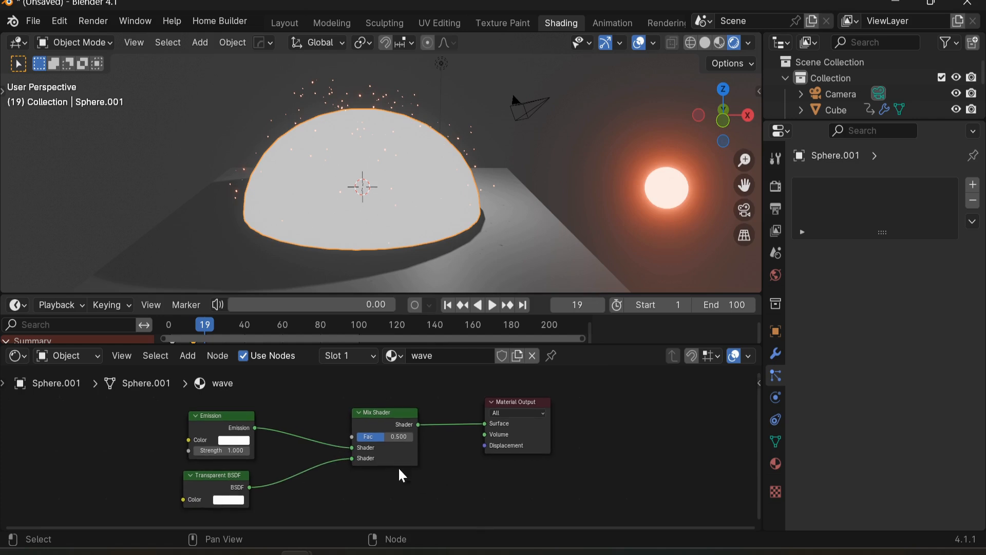
scroll(430, 456, "down", 1)
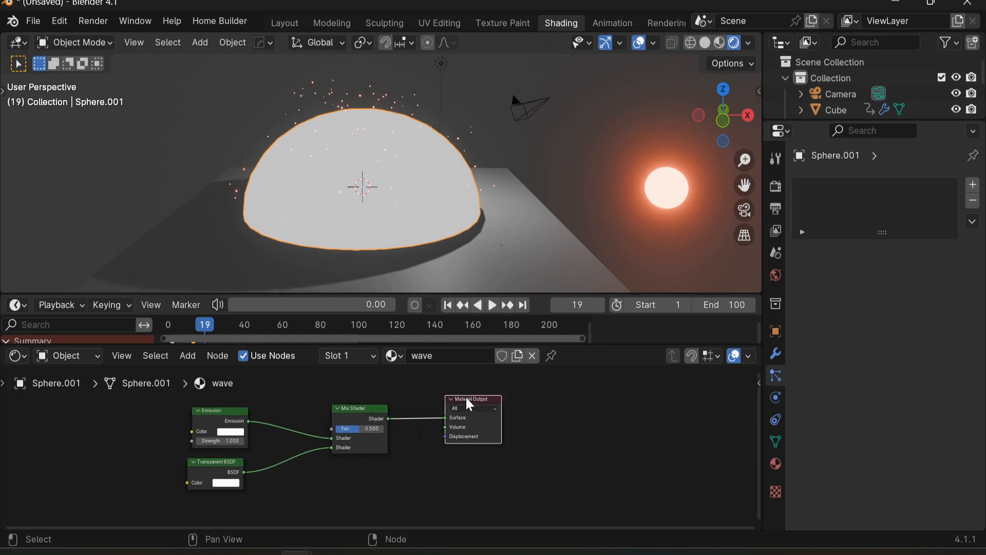
left_click_drag(468, 404, 566, 406)
key("shift+d")
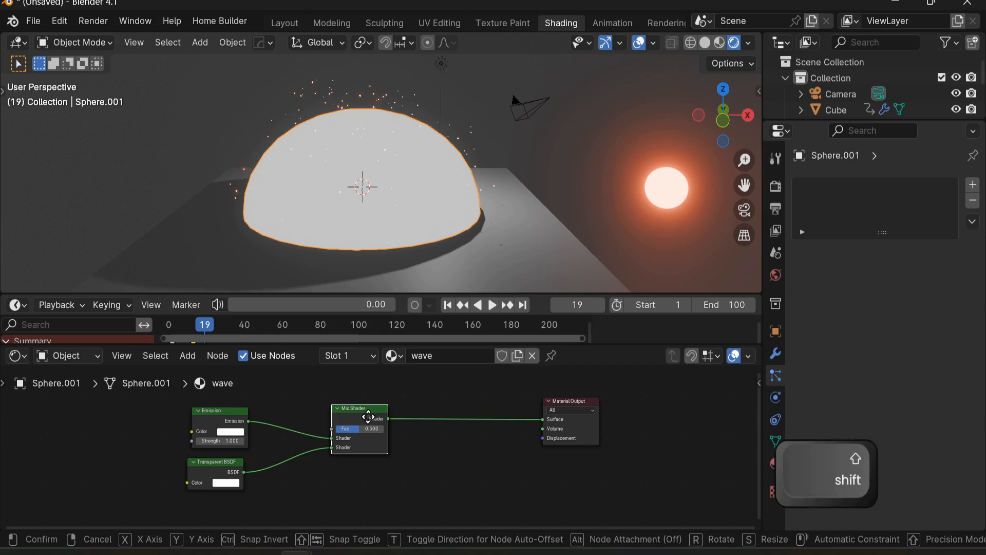
left_click(487, 423)
middle_click_drag(465, 458, 419, 447)
Step: Duplicate the Mix Shader again and connect its output to the second Mix Shader's lower shader input
scroll(423, 454, "up", 1)
scroll(428, 430, "up", 1)
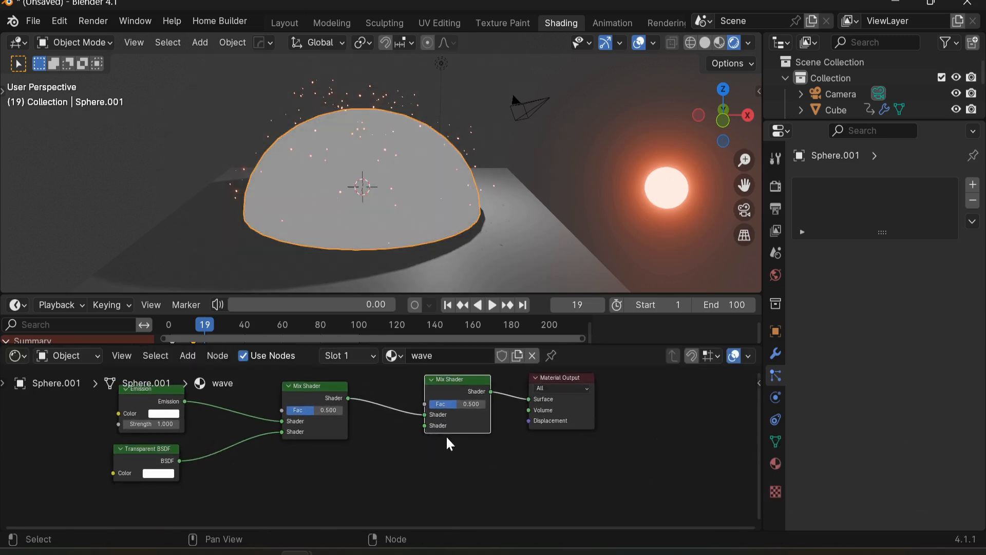
key("shift+d")
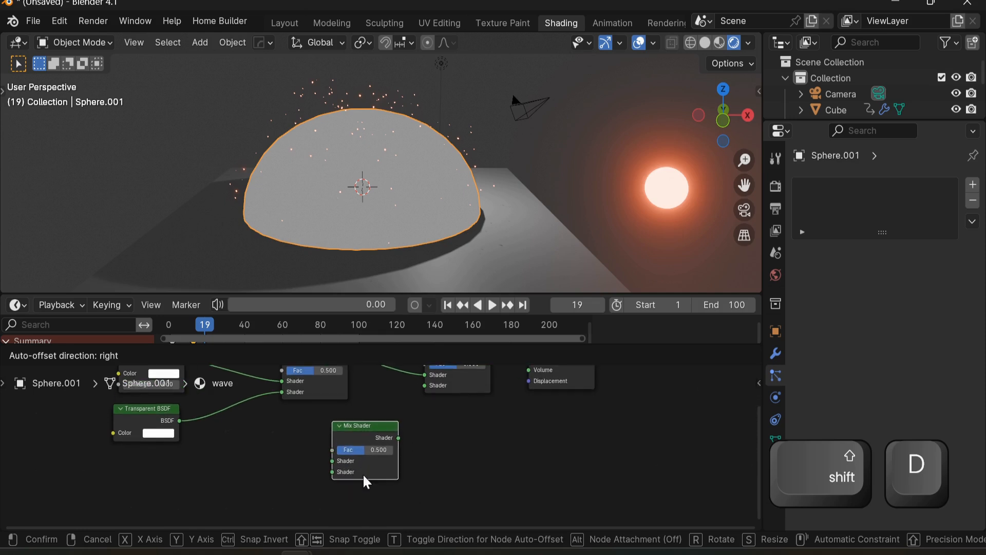
left_click(376, 463)
left_click_drag(398, 438, 421, 431)
middle_click_drag(371, 450, 413, 440)
scroll(382, 447, "down", 1)
left_click_drag(406, 479, 377, 487)
middle_click_drag(398, 442, 422, 434)
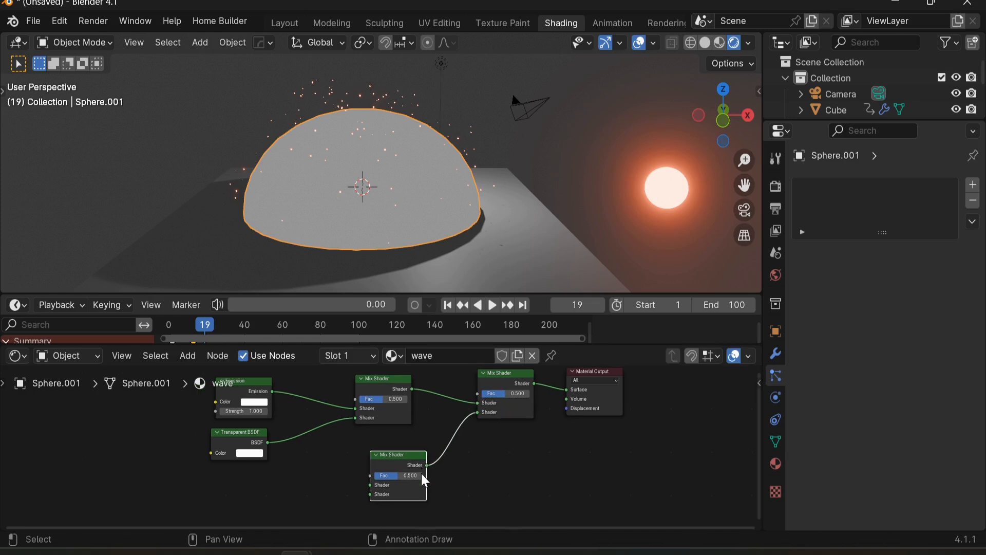
middle_click_drag(348, 440, 350, 440)
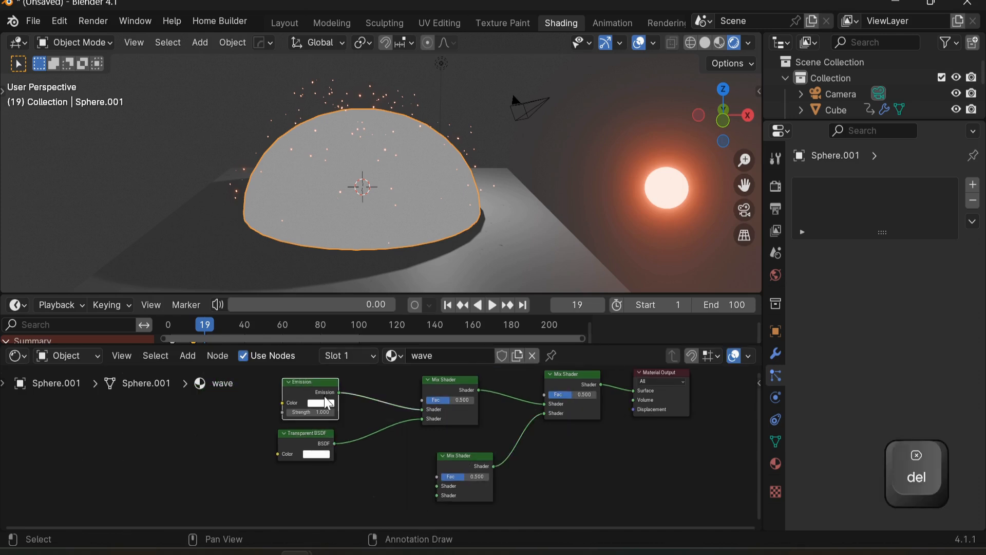
Step: Set the Emission shader's color to orange with hue 0.030
left_click(322, 403)
left_click(343, 330)
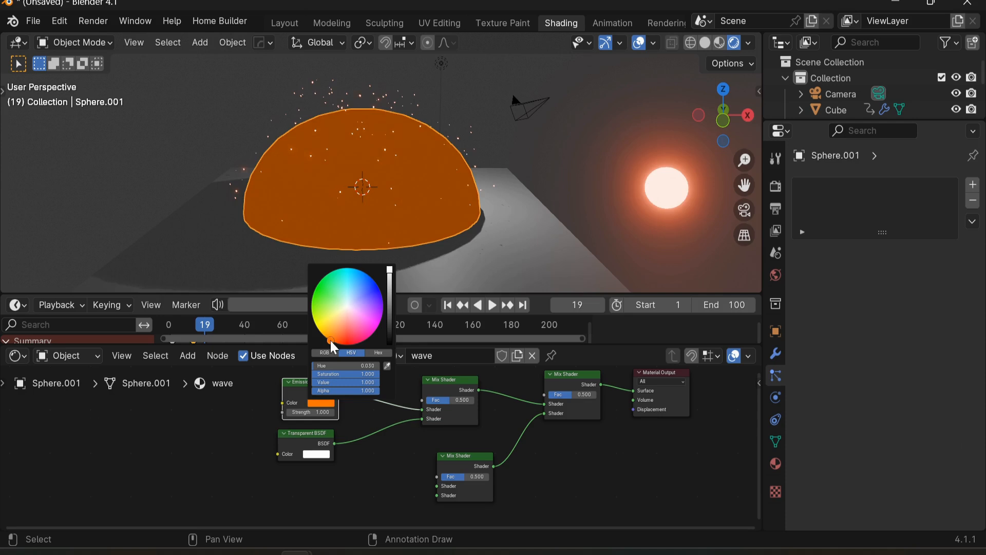
Step: Duplicate the Emission and Transparent BSDF nodes and connect the copied Emission to the lower Mix Shader
key("shift+d")
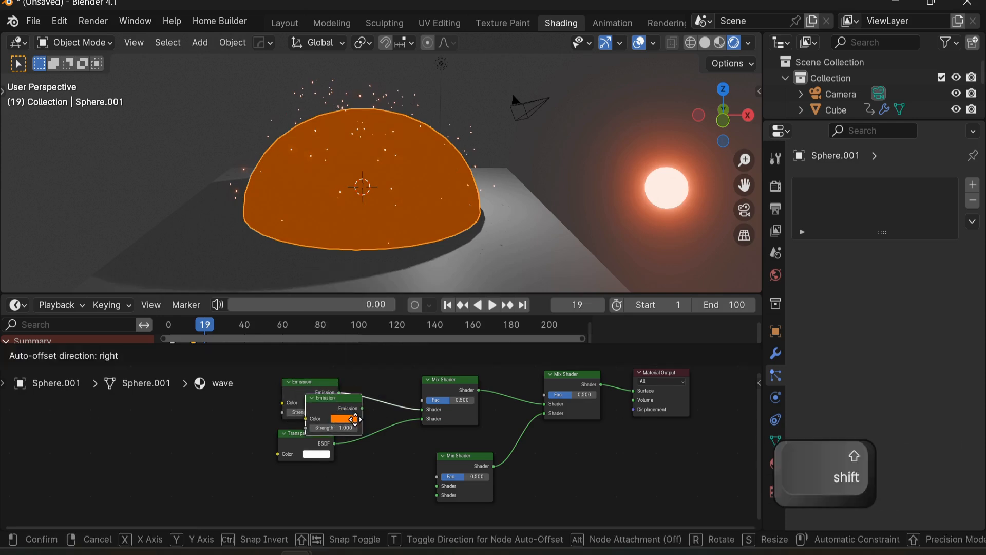
left_click(413, 489)
left_click_drag(418, 478, 436, 486)
left_click(308, 392)
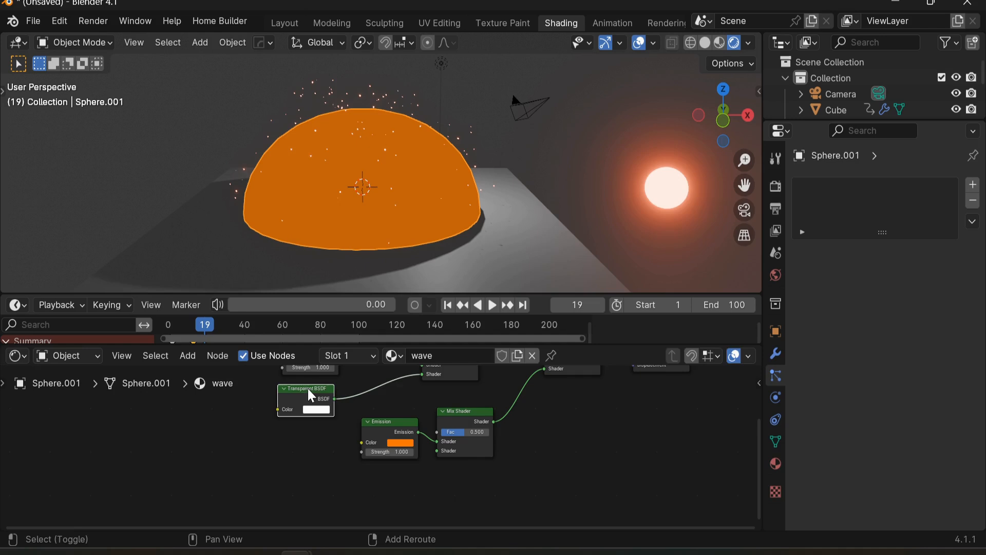
key("shift+d")
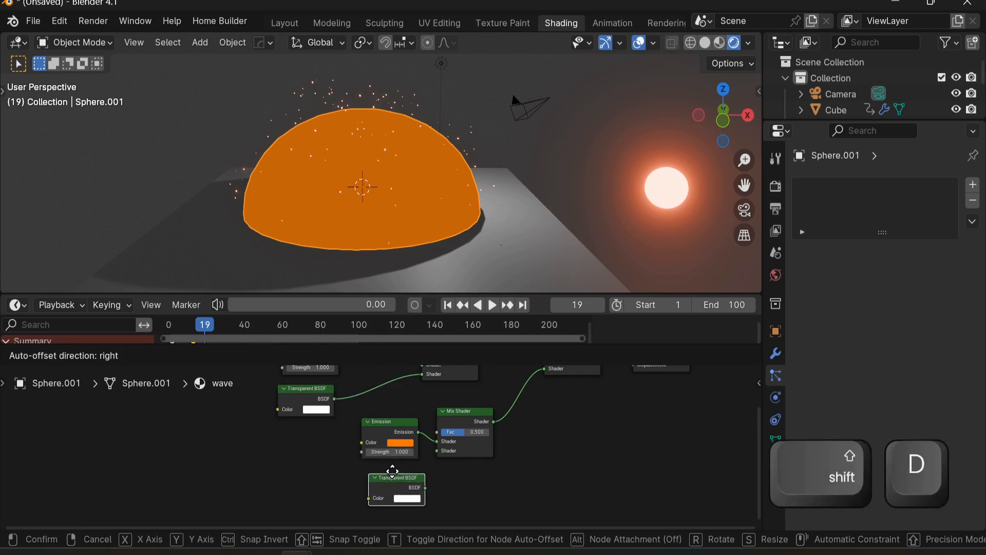
left_click(414, 473)
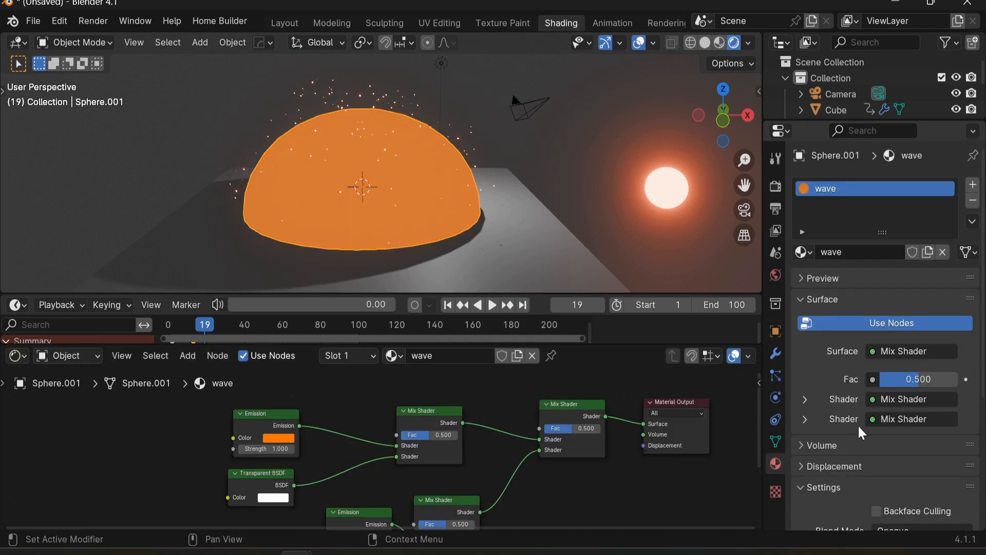
Step: Set the material's Blend Mode to Alpha Clip and its Shadow Mode to None
scroll(873, 411, "down", 4)
left_click(915, 434)
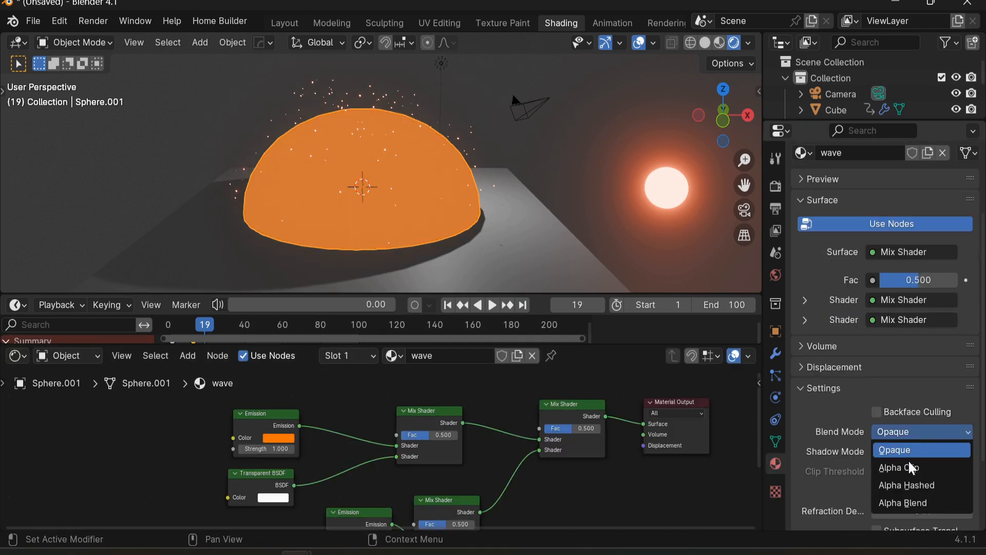
left_click(910, 465)
left_click(912, 461)
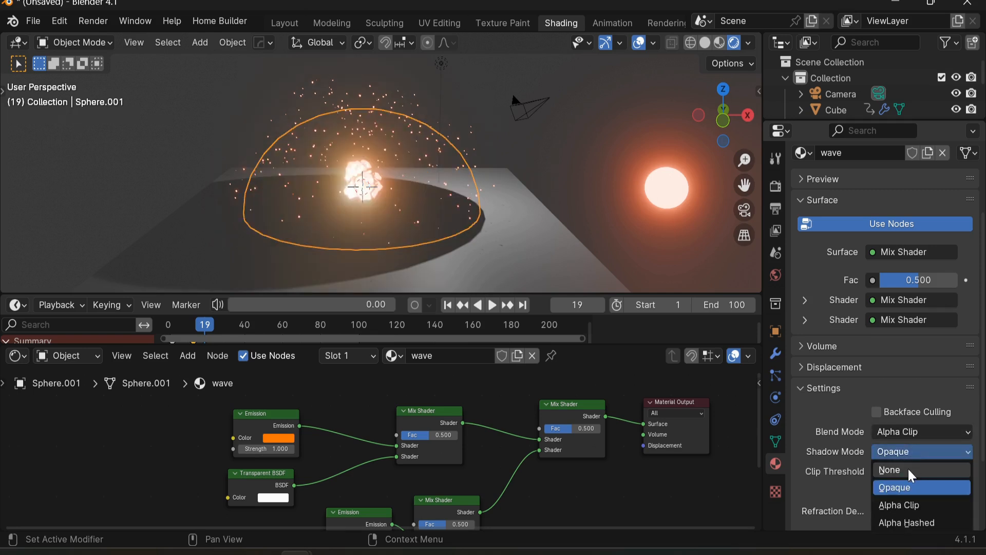
left_click(908, 469)
Step: Connect the duplicated Transparent BSDF into the lower Mix Shader's second shader input
middle_click_drag(422, 443, 524, 445)
middle_click_drag(428, 477, 442, 460)
Step: Add a Gradient Texture and connect its Color to the first Mix Shader's factor
key("shift+a")
left_click(445, 359)
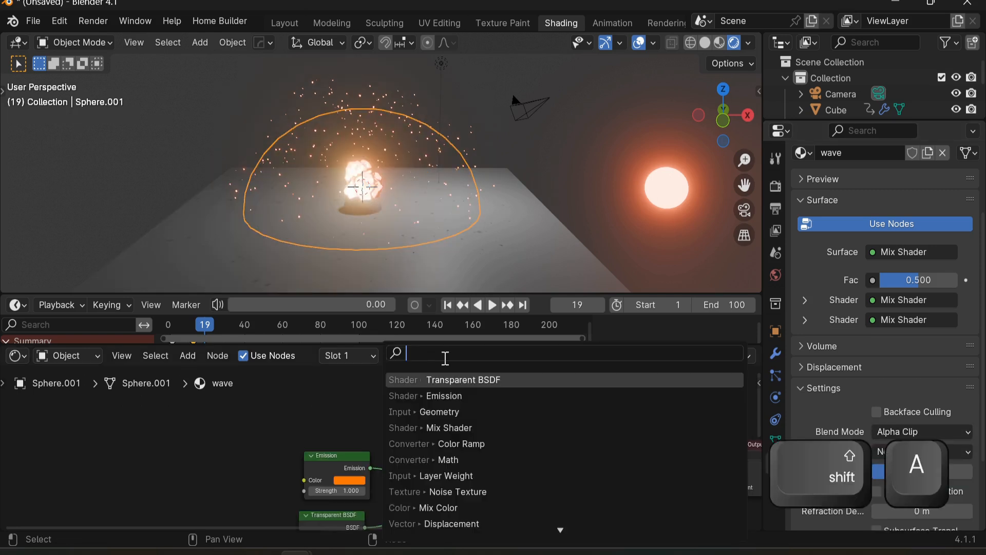
type("gr")
left_click(481, 380)
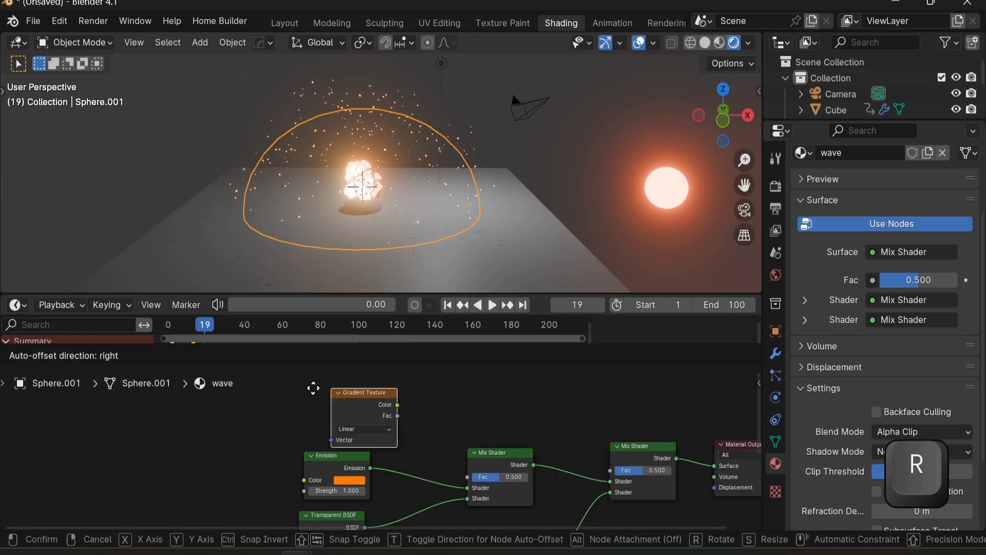
left_click(289, 425)
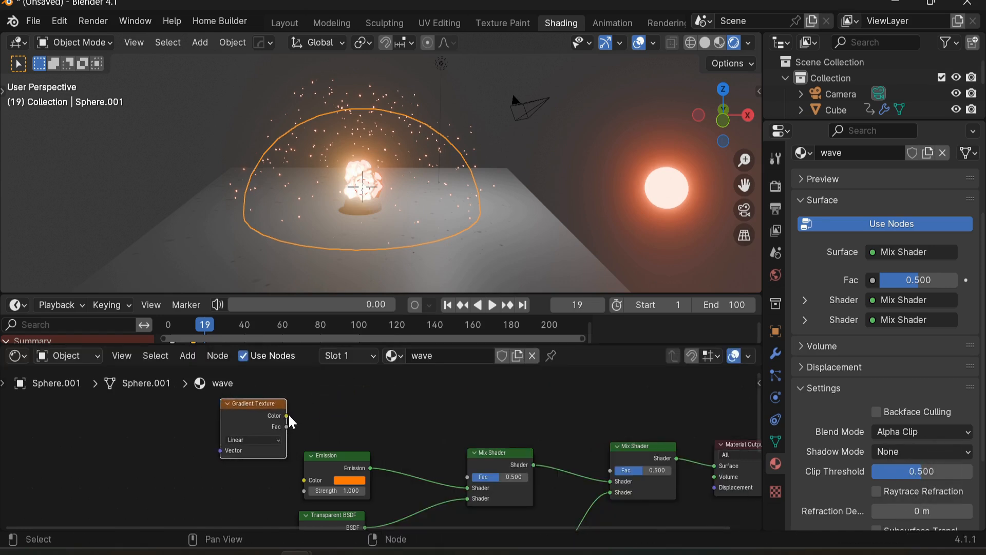
left_click_drag(289, 416, 365, 438)
left_click_drag(460, 478, 467, 477)
middle_click_drag(234, 410, 310, 421)
left_click_drag(333, 422, 287, 420)
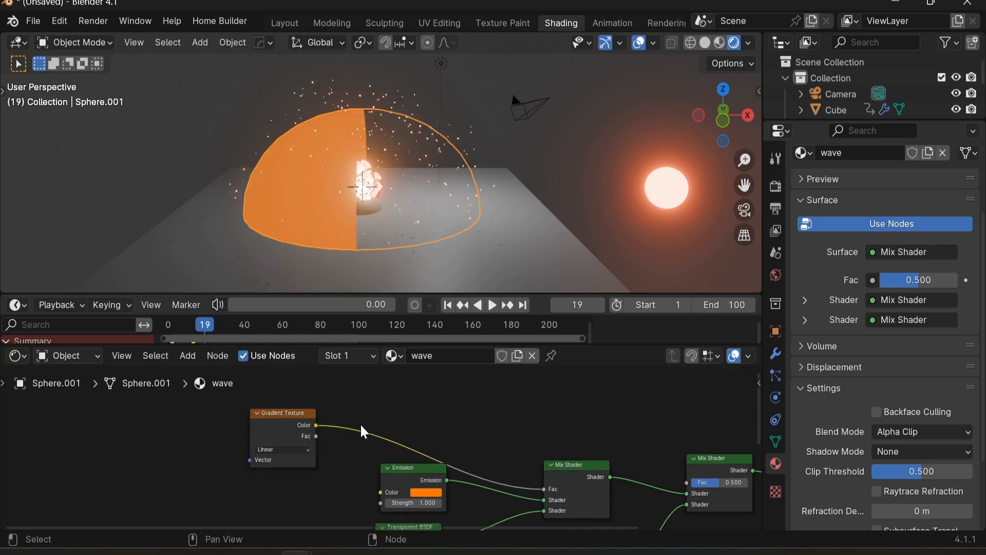
Step: Insert a Color Ramp between the Gradient Texture and the first Mix Shader's factor
key("shift+a")
left_click(318, 348)
type("c")
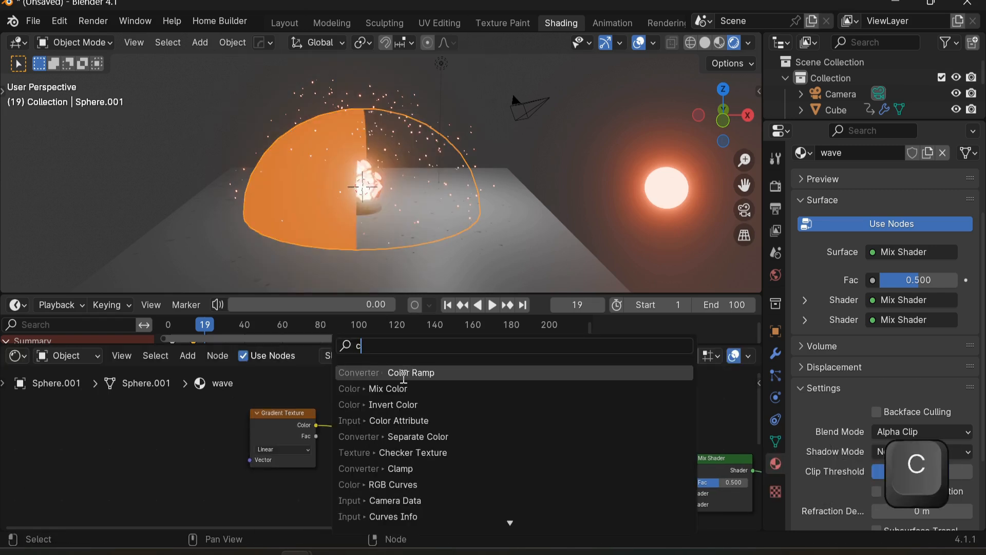
type("ol")
left_click(411, 387)
left_click(335, 431)
middle_click_drag(349, 467, 404, 445)
left_click_drag(448, 381, 450, 388)
Step: Set the Gradient Texture's type to Easing
scroll(378, 445, "up", 3)
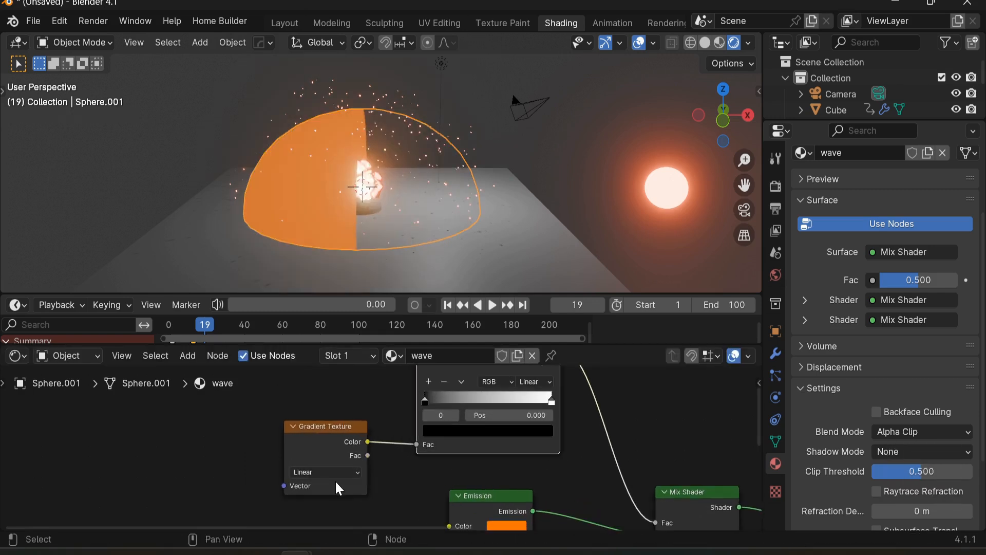
left_click(338, 472)
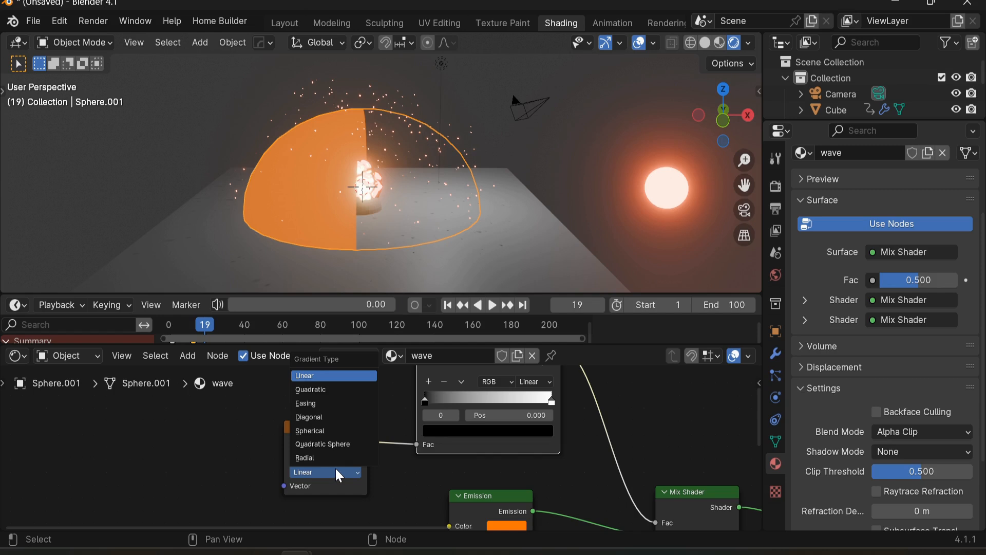
left_click(329, 403)
Step: Add a Layer Weight node and connect its Facing output to the Gradient Texture's Vector
scroll(133, 508, "up", 1)
key("shift+a")
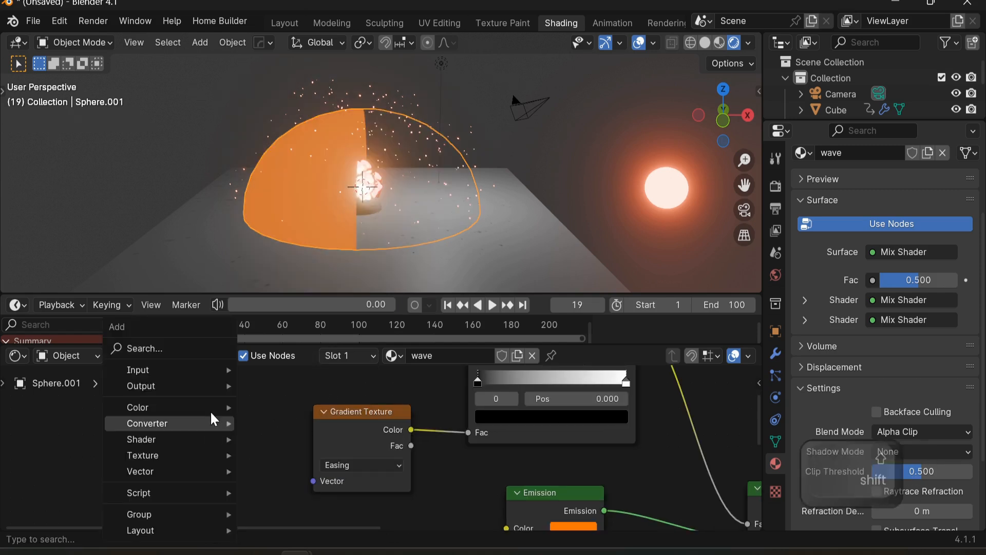
left_click(205, 353)
type("lay")
left_click(334, 376)
left_click(160, 430)
left_click_drag(224, 452, 311, 480)
middle_click_drag(274, 484, 237, 459)
left_click_drag(157, 410, 161, 432)
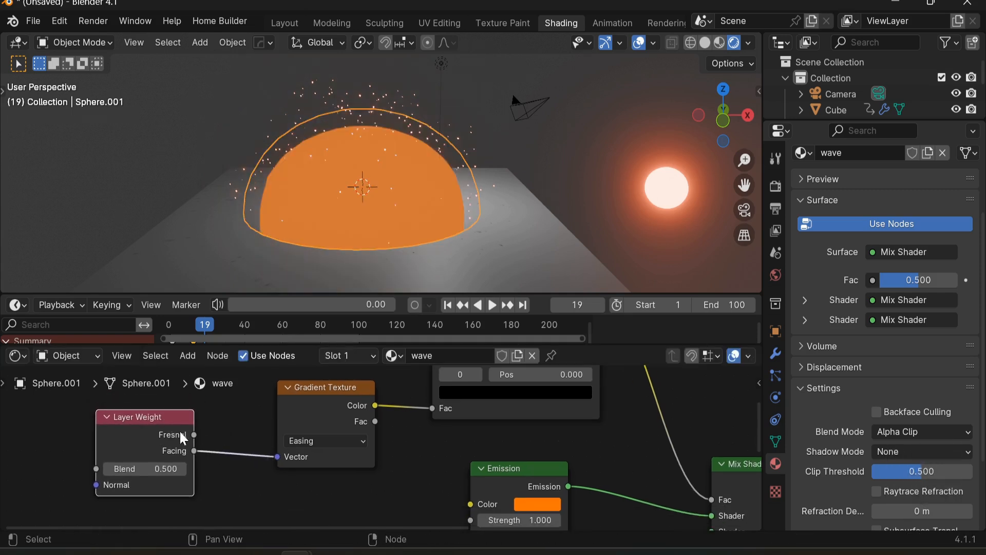
Step: Reposition the Color Ramp stops, moving the black stop to the end and the white stop to 0.414
middle_click_drag(389, 260, 533, 187)
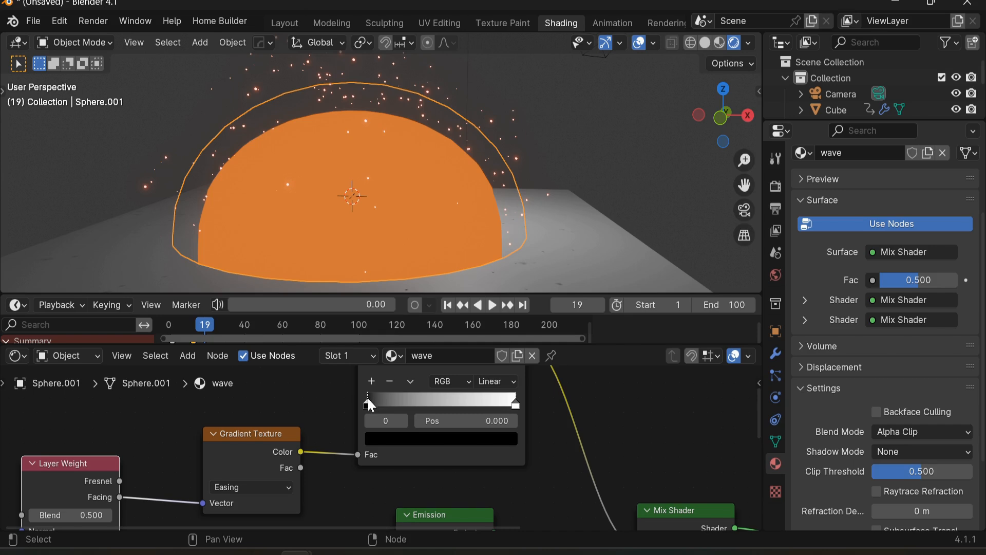
left_click_drag(368, 399, 450, 405)
mouse_move(520, 398)
left_mouse_down()
mouse_move(602, 442)
mouse_move(473, 455)
mouse_move(445, 479)
left_mouse_up()
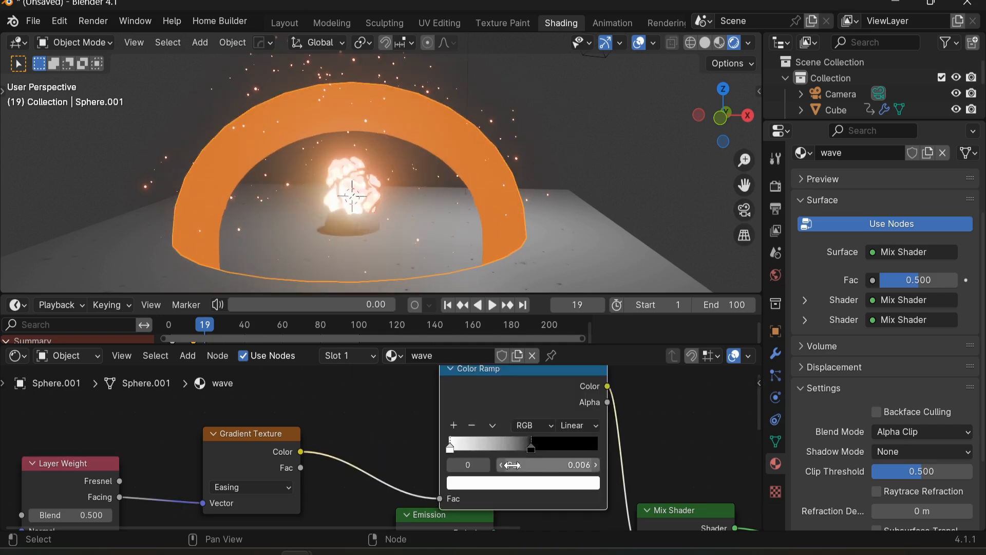
left_click_drag(534, 440, 596, 442)
left_click_drag(451, 448, 473, 447)
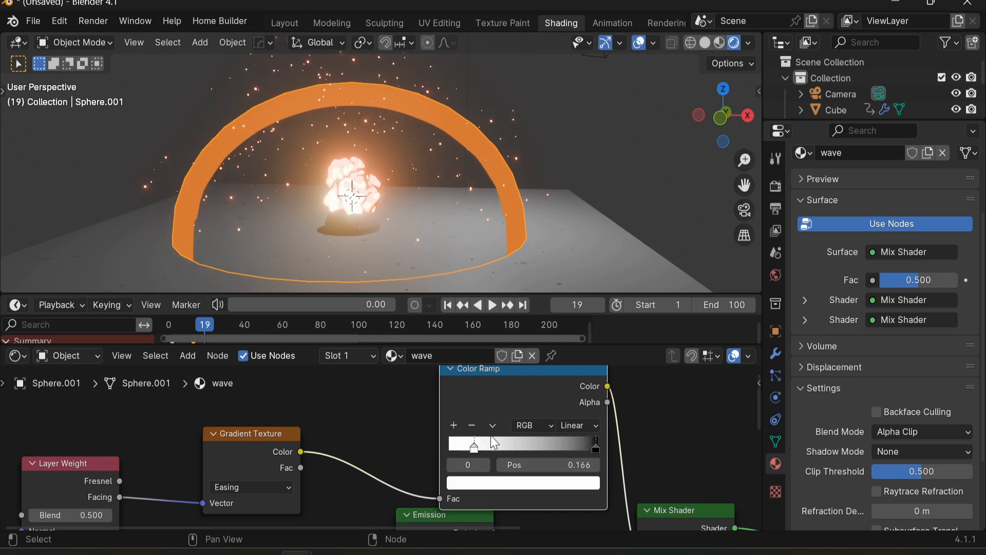
left_click_drag(539, 438, 512, 451)
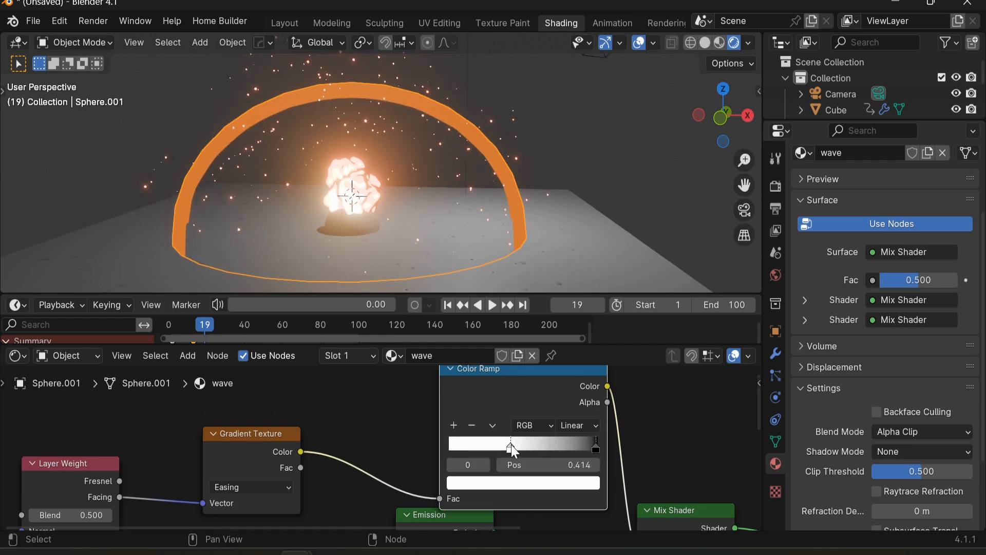
Step: Fill the dome's bottom edge loop with a face in Edit Mode
mouse_move(485, 217)
middle_mouse_down("shift")
mouse_move(480, 178)
mouse_move(479, 211)
middle_mouse_up("shift")
key("Tab")
scroll(483, 201, "up", 3)
key("2")
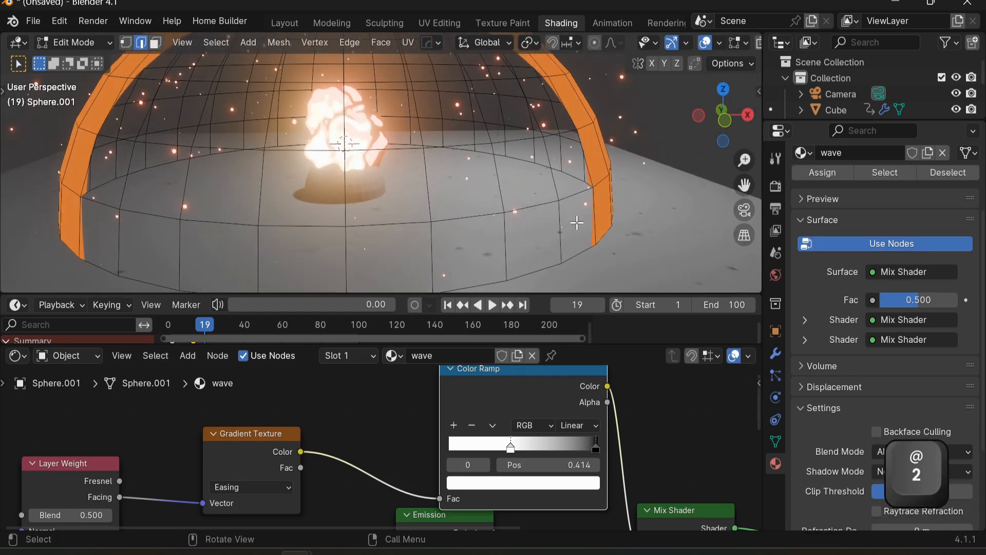
left_click(549, 272, "alt")
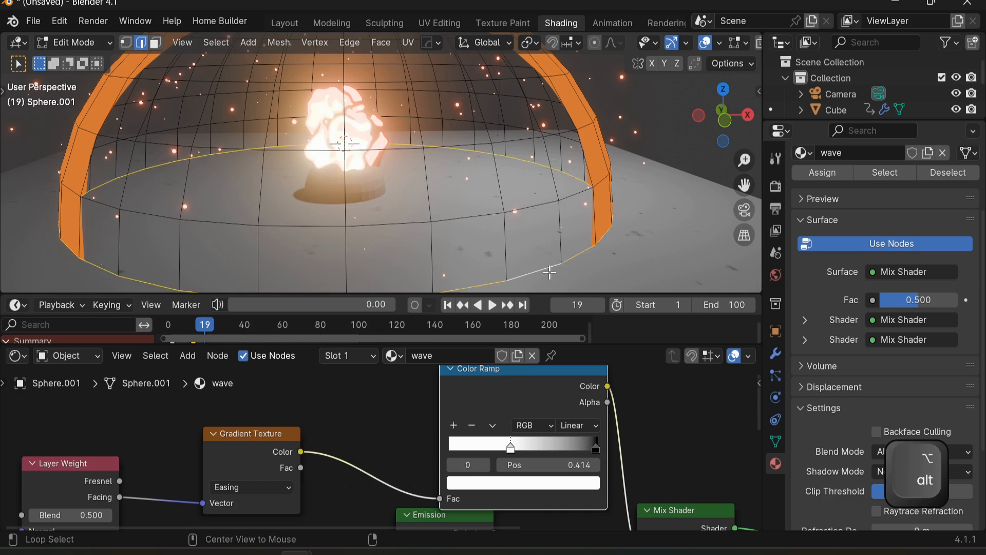
key("f")
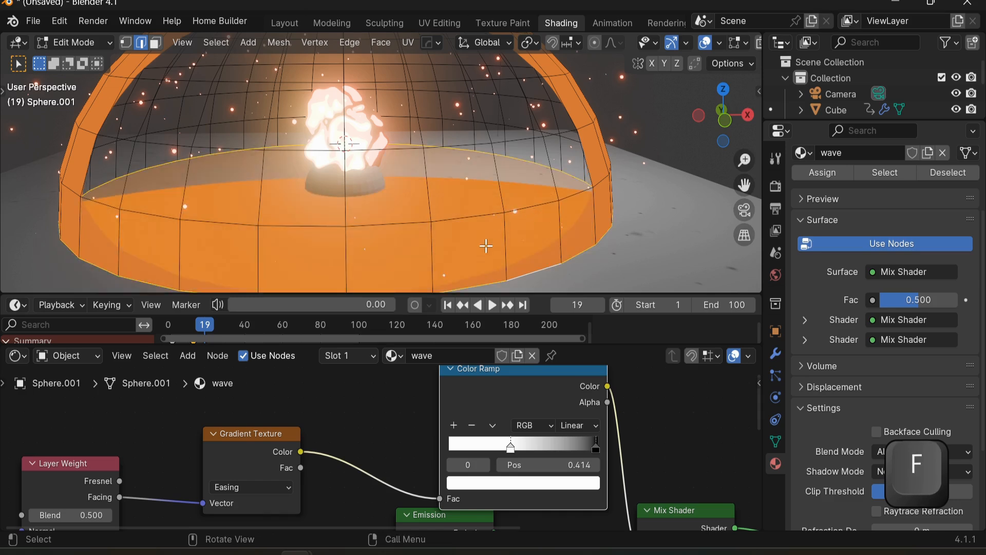
key("Tab")
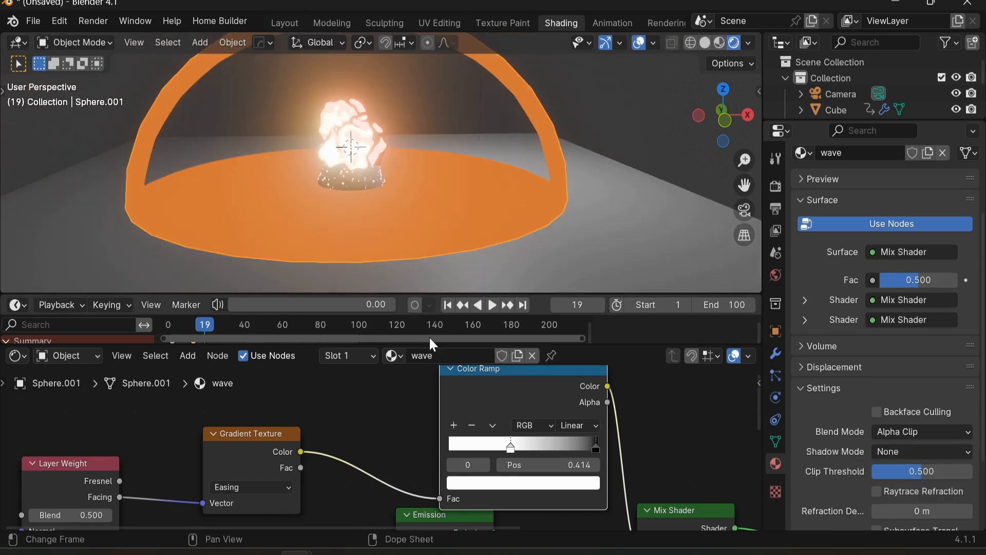
Step: Set the Layer Weight Blend to 0.300
scroll(433, 334, "up", 2)
scroll(356, 393, "down", 1)
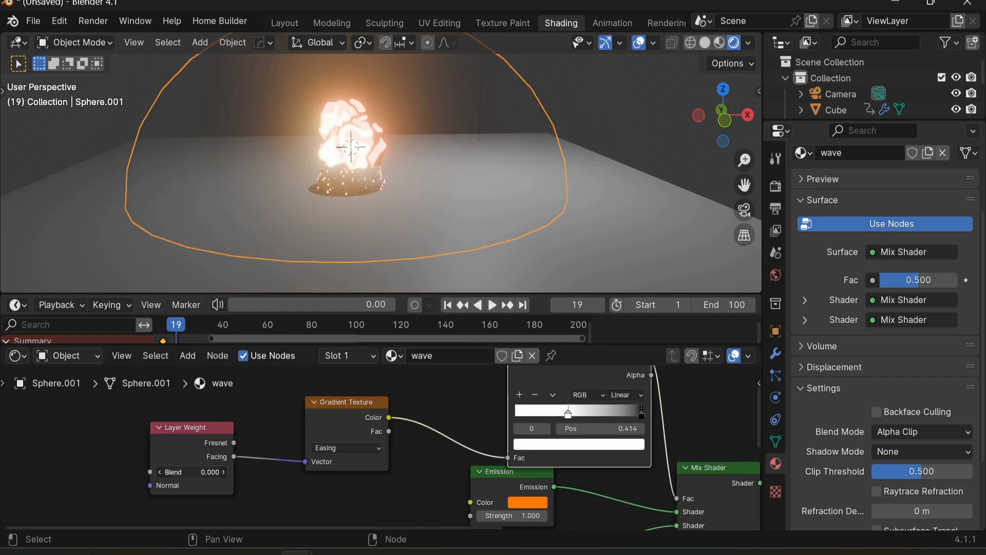
left_click_drag(192, 472, 213, 472)
Step: Switch to the camera view and move the camera along the Z axis
scroll(478, 206, "down", 1)
left_click(575, 96)
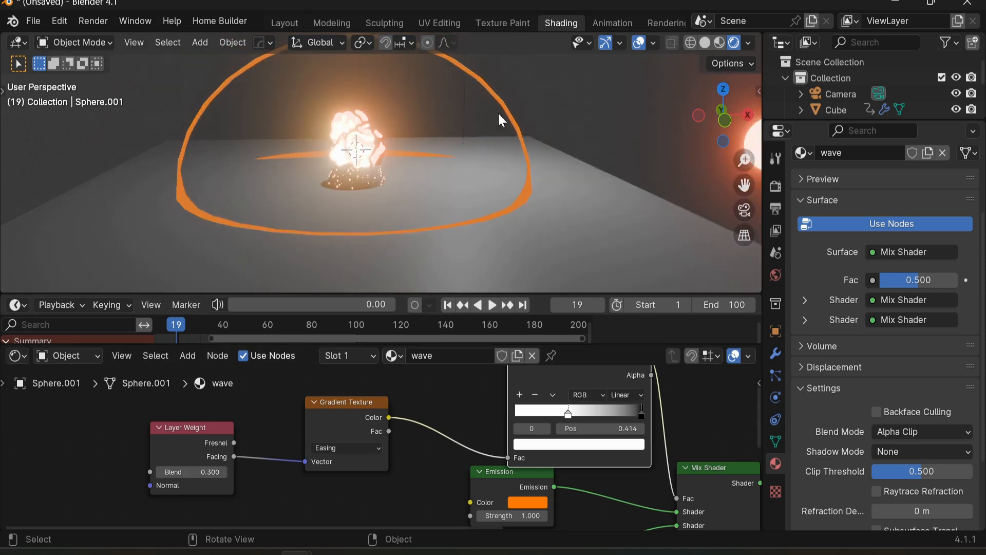
scroll(430, 149, "down", 3)
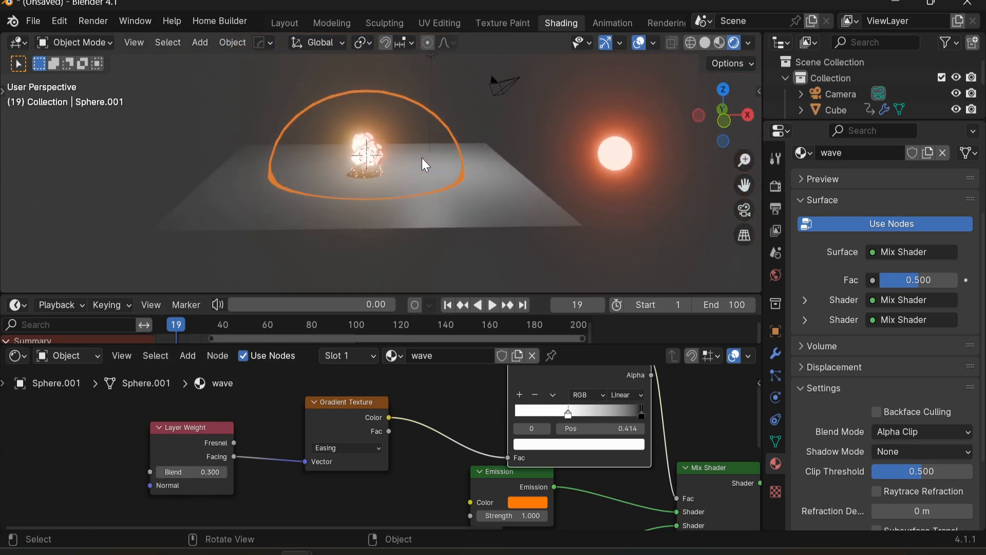
key("KP_0")
left_click(422, 173)
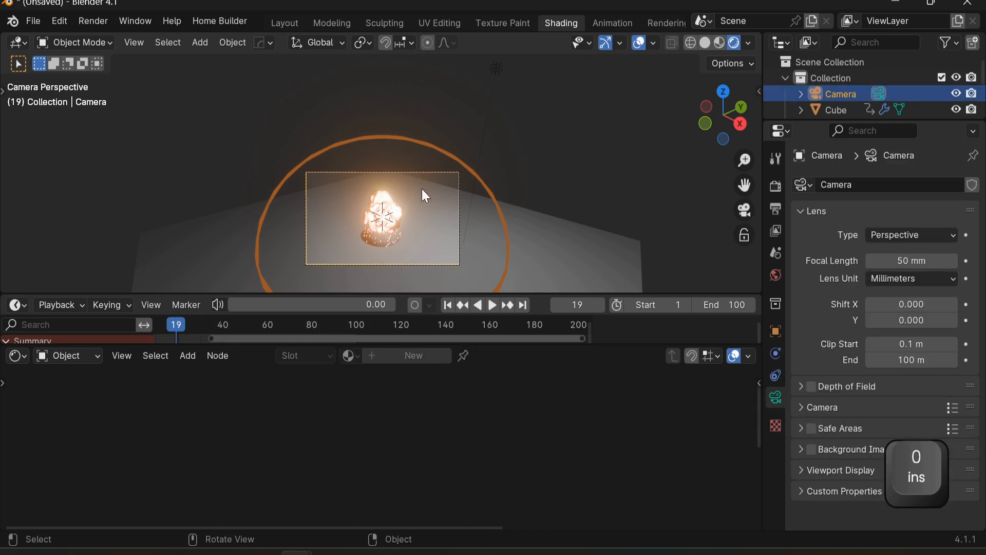
key("g")
key("z")
left_click(464, 254)
Step: Tilt the camera about its local X axis and move it along the Y and Z axes
key("r")
key("x")
key("x")
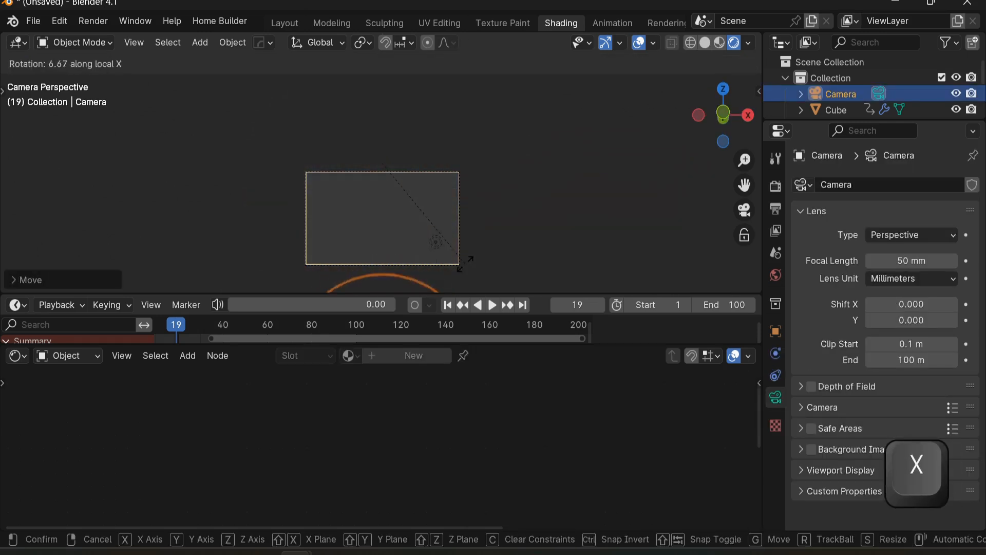
left_click(467, 215)
key("g")
key("y")
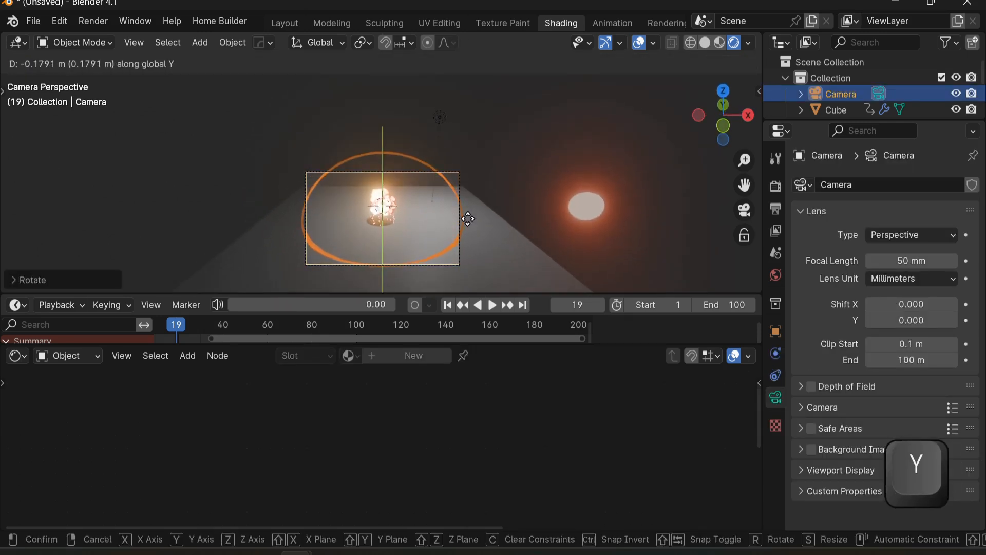
left_click(458, 90)
key("g")
key("z")
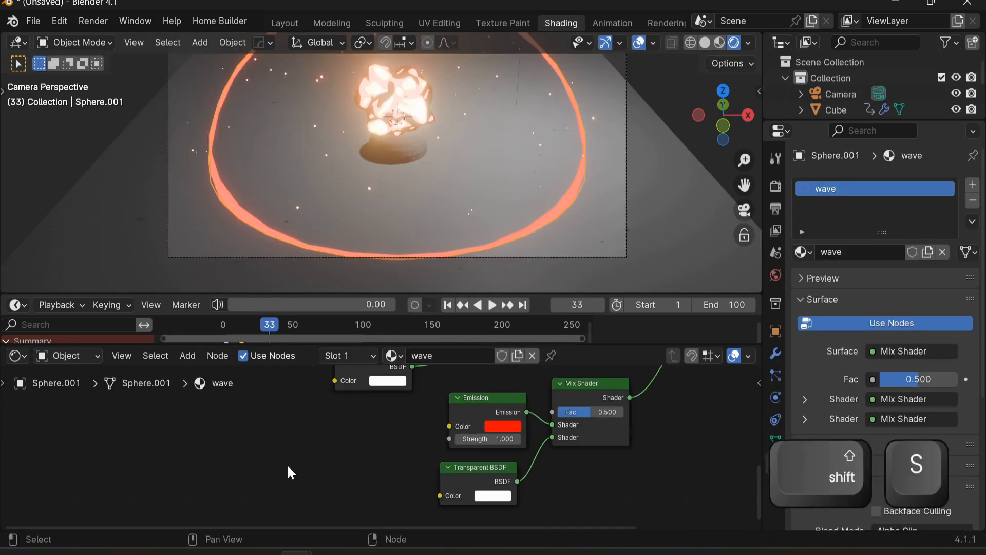
Step: Add a Noise Texture and connect its Fac to the lower Mix Shader's factor
key("shift+a")
left_click(280, 349)
type("noi")
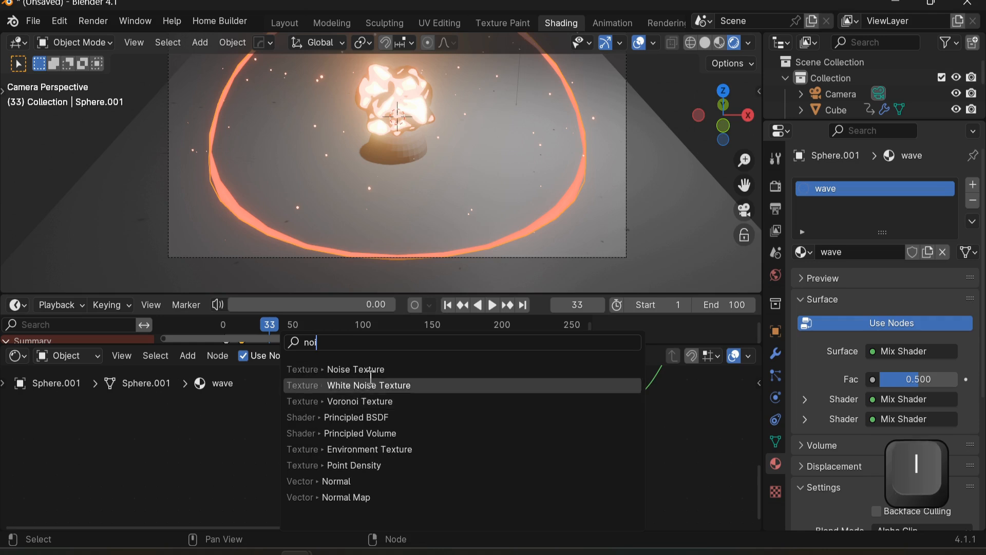
left_click(366, 371)
left_click(136, 428)
scroll(226, 447, "down", 3)
middle_click_drag(216, 447, 184, 458)
left_click_drag(191, 453, 314, 447)
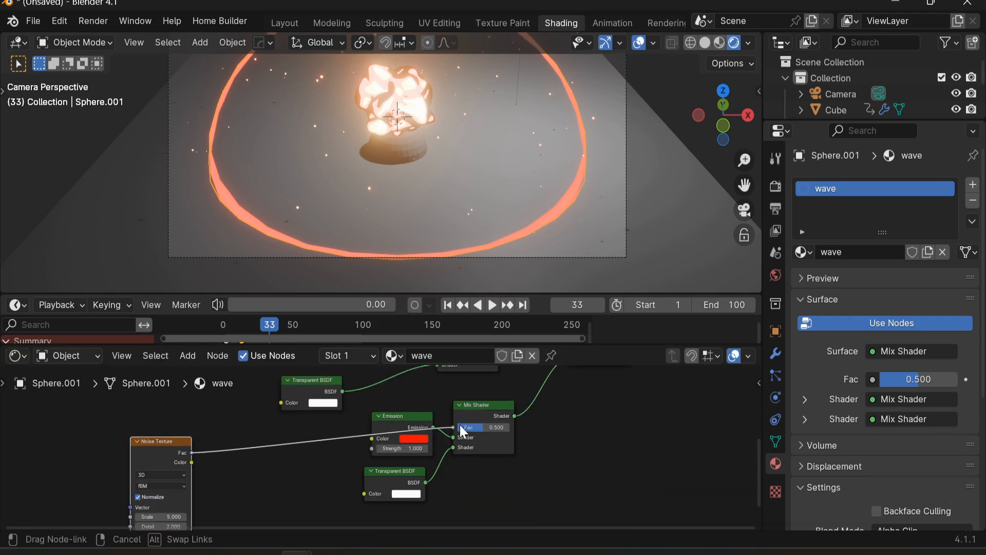
left_click_drag(460, 425, 404, 444)
middle_click_drag(258, 479, 287, 470)
Step: Insert a Color Ramp between the Noise Texture and the lower Mix Shader's factor
key("shift+a")
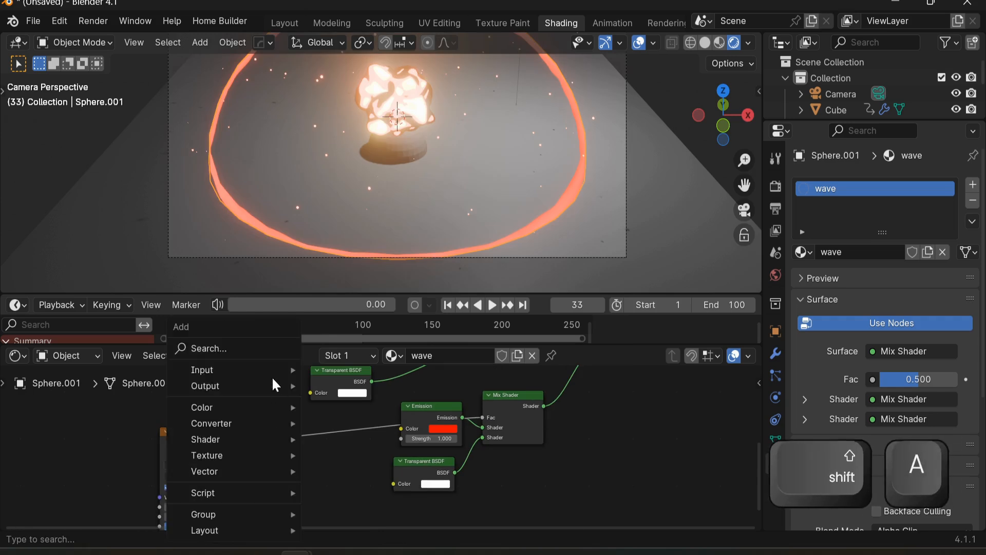
left_click(257, 349)
type("co")
left_click(381, 389)
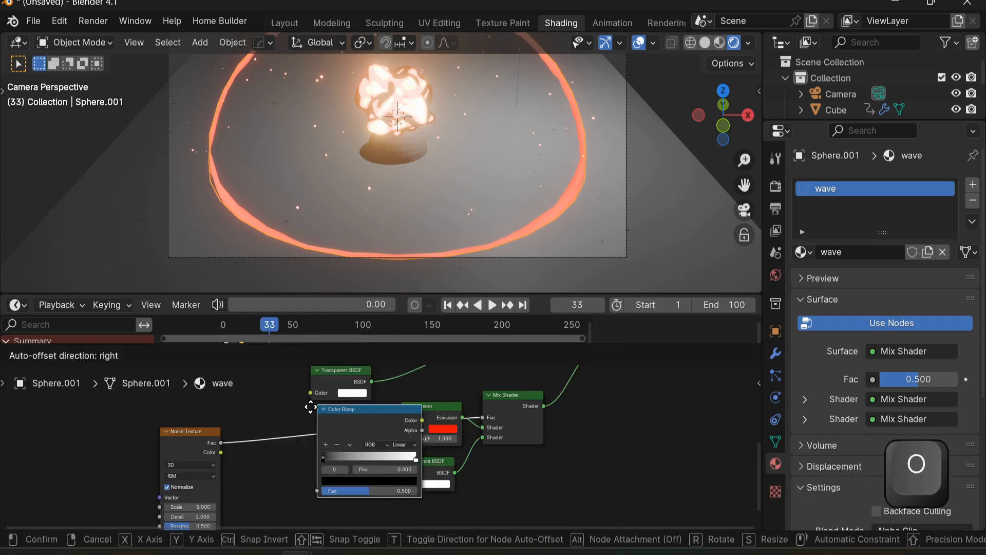
left_click(260, 422)
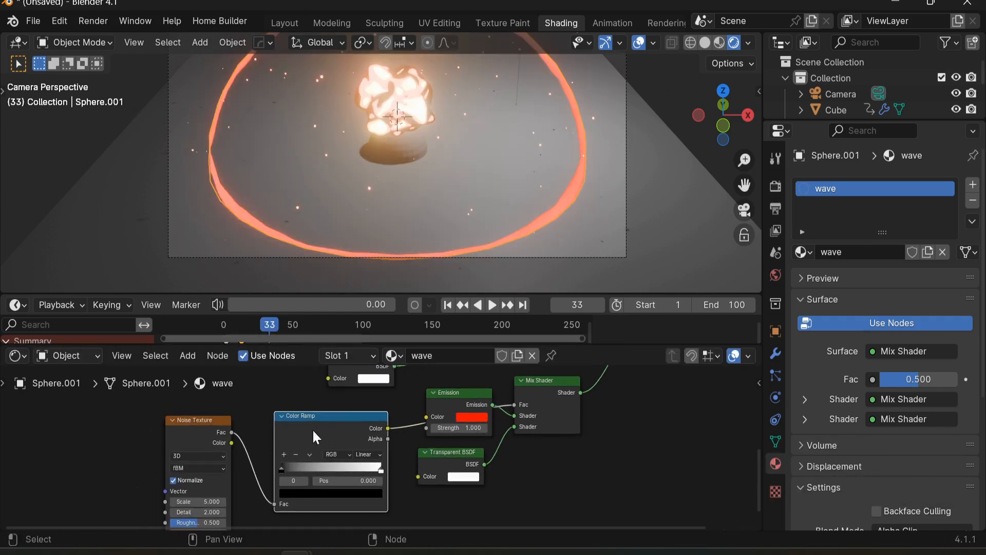
middle_click_drag(351, 424, 459, 374)
scroll(353, 453, "up", 4)
middle_click_drag(265, 488, 289, 455)
scroll(288, 429, "up", 1)
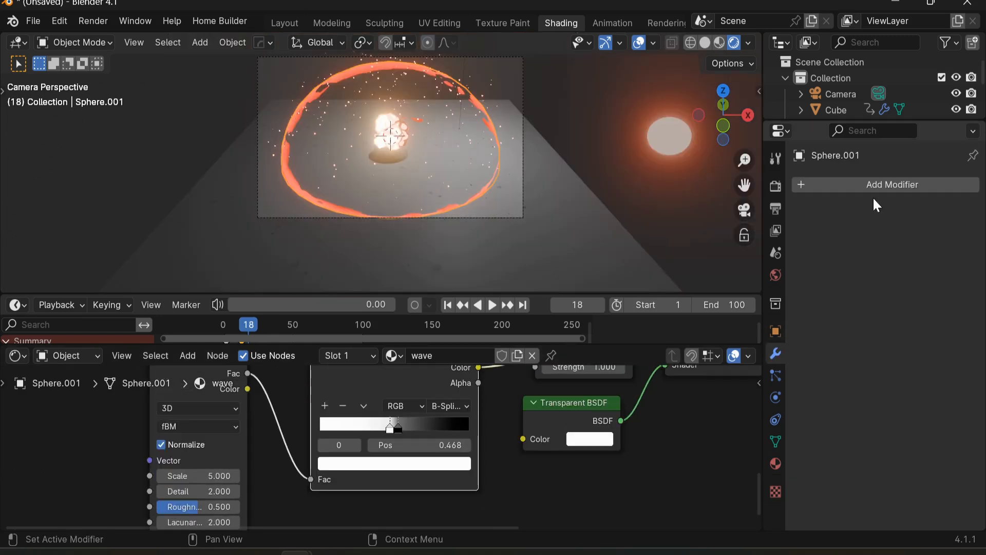
Step: Add a Displace modifier to the shockwave sphere and create a new texture for it
left_click(872, 185)
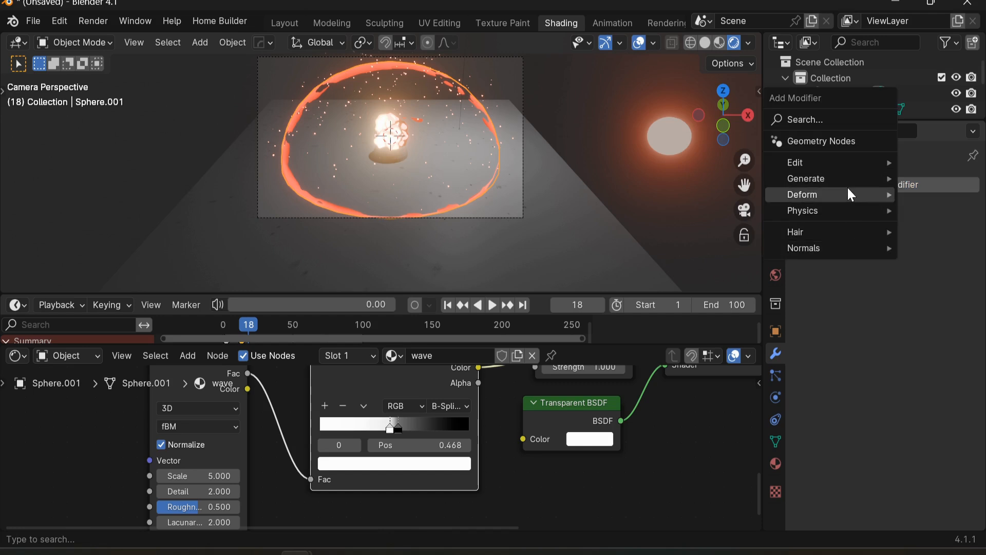
mouse_move(845, 182)
mouse_move(807, 198)
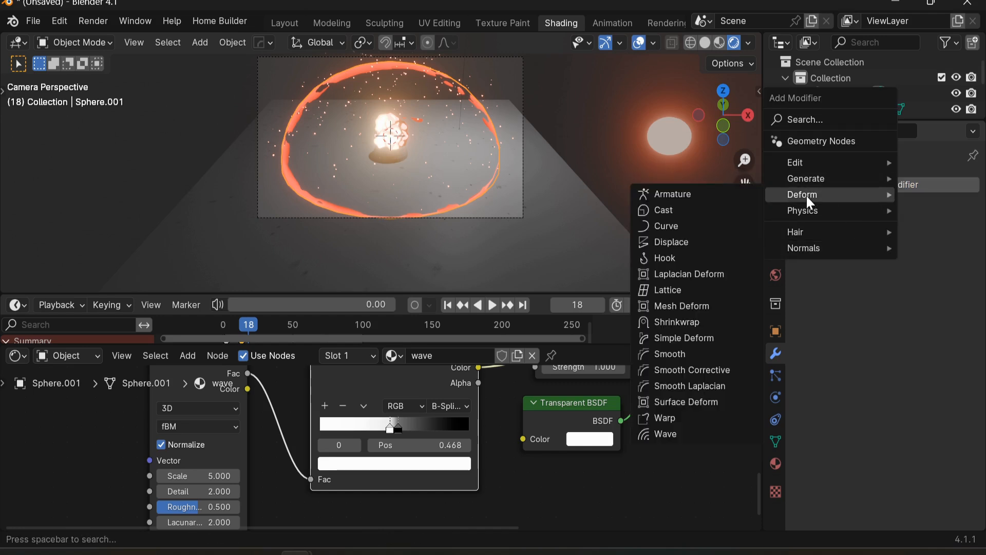
left_click(715, 242)
left_click(924, 235)
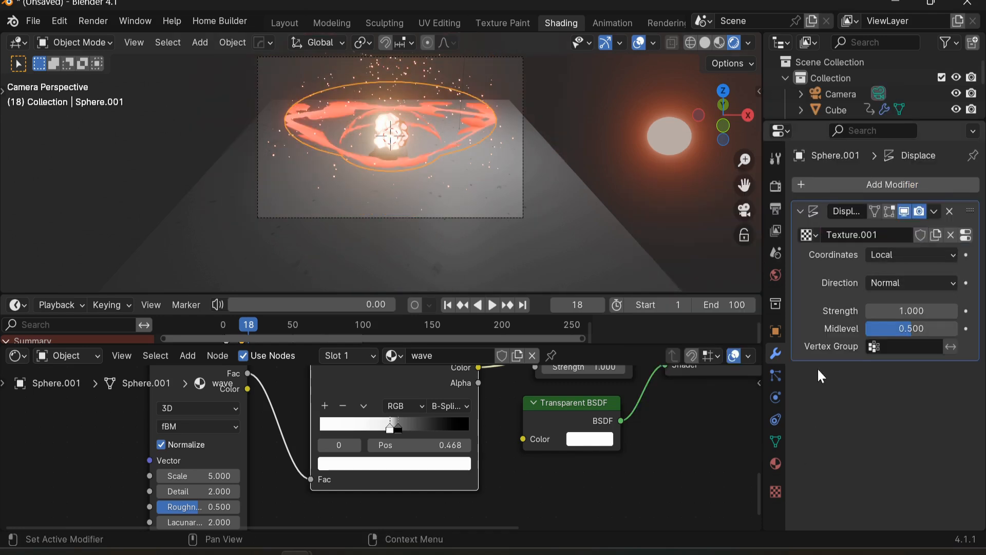
Step: Set the displacement texture type to Clouds
left_click(776, 493)
left_click(889, 234)
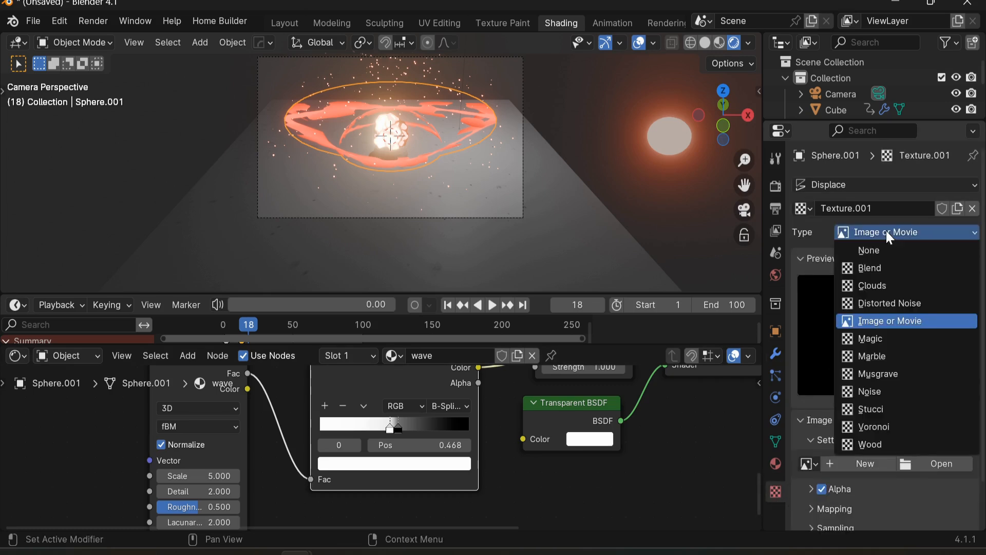
left_click(879, 285)
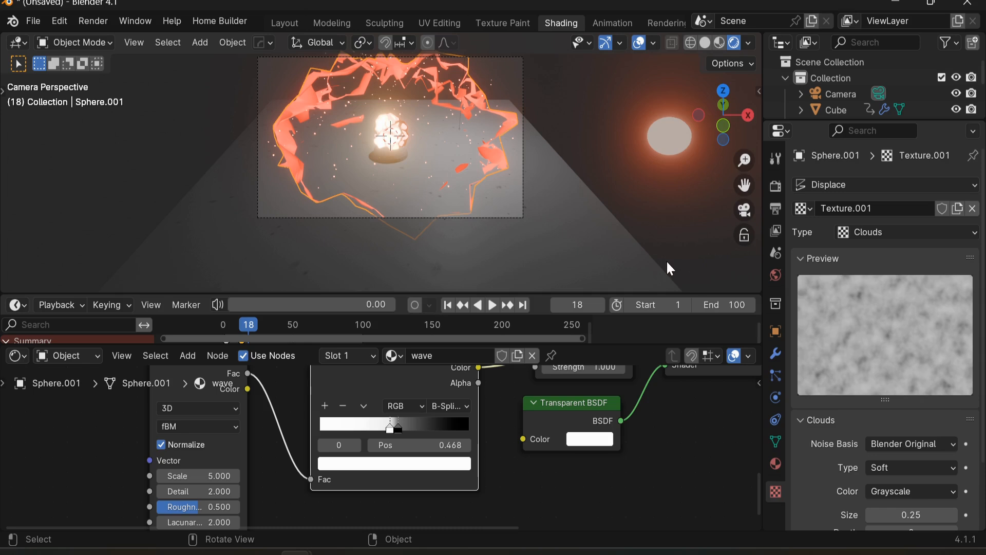
Step: Set the Displace modifier's coordinates to Global and its strength to 0.4
left_click(773, 352)
left_click_drag(911, 312, 885, 312)
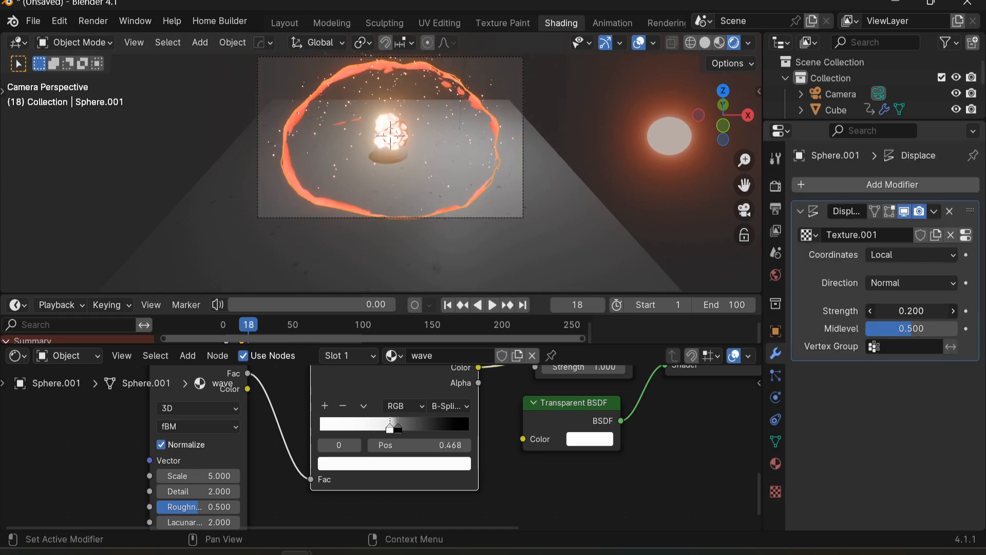
key("space")
scroll(584, 111, "up", 1)
left_click(894, 256)
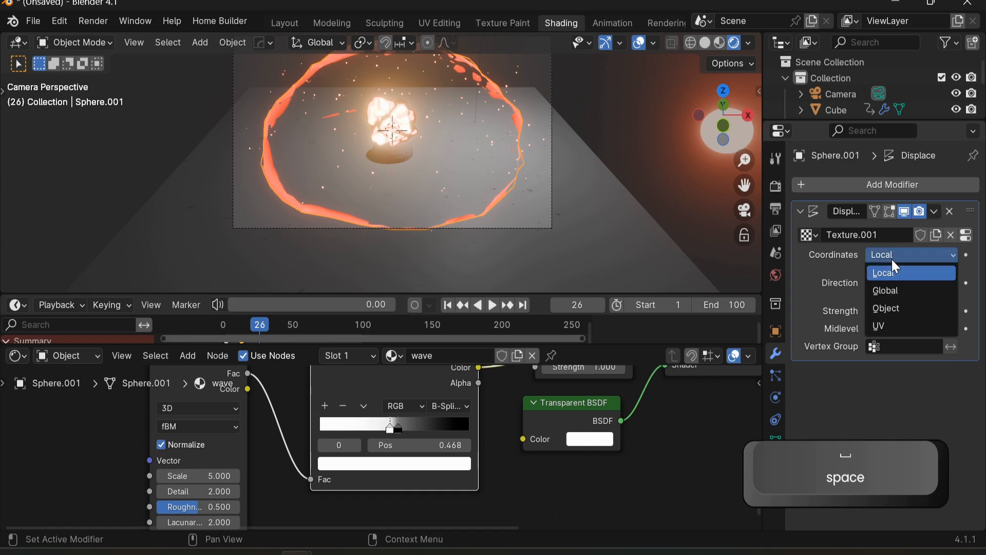
left_click(887, 290)
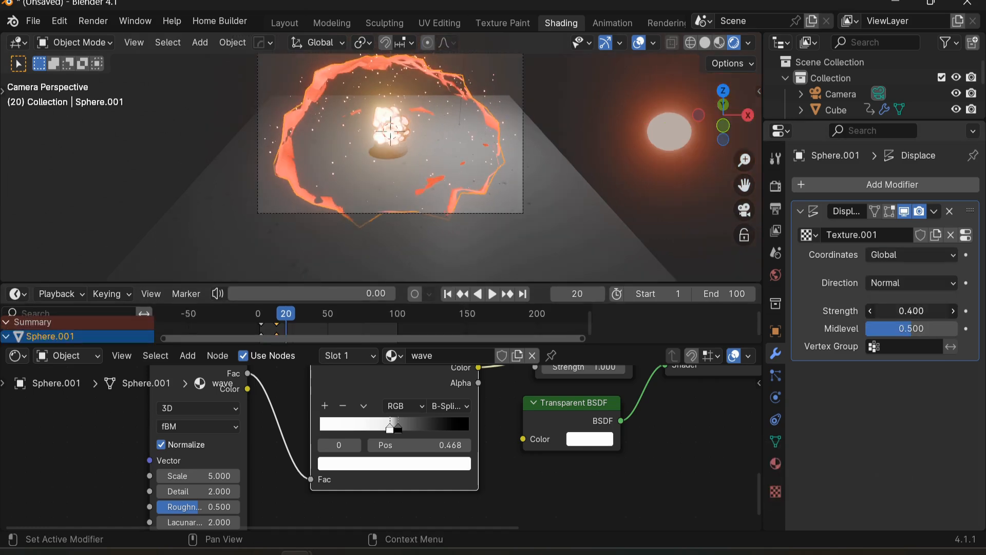
left_click_drag(911, 311, 894, 311)
Step: Reposition the stops of the wave's noise Color Ramp to change the breakup pattern
left_click_drag(385, 444, 479, 413)
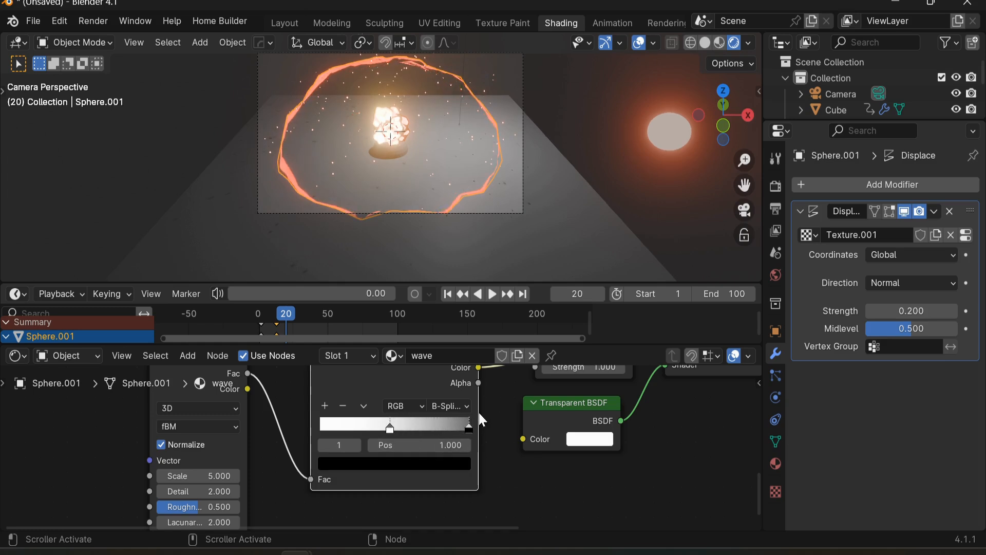
key("space")
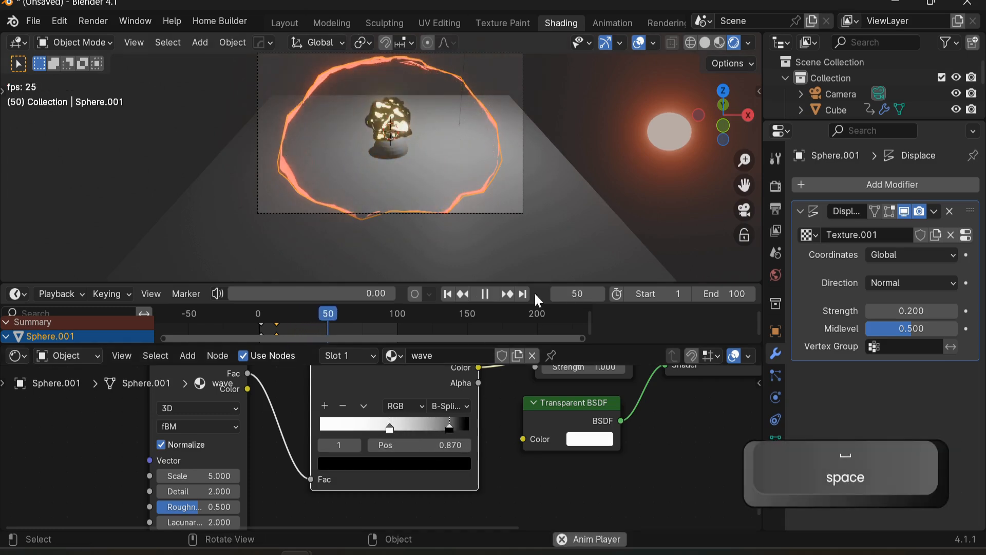
key("space")
left_click_drag(391, 427, 348, 436)
left_click_drag(318, 465, 339, 468)
Step: Adjust the Gradient Texture's Color Ramp, placing its black stop at about 0.77
scroll(337, 464, "down", 4)
middle_click_drag(487, 371, 534, 455)
scroll(411, 472, "up", 3)
scroll(513, 393, "down", 5)
scroll(493, 401, "up", 4)
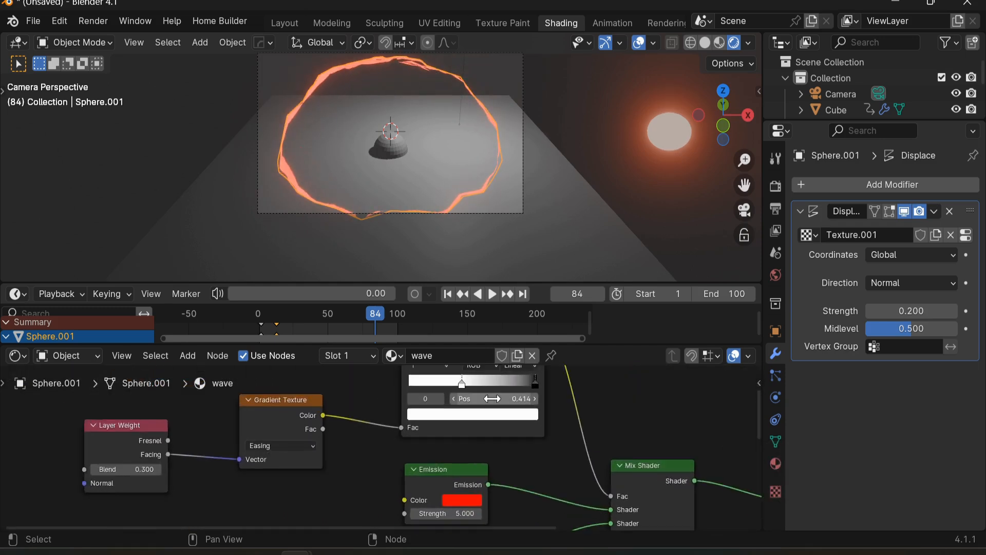
scroll(492, 399, "up", 3)
middle_click_drag(516, 375, 445, 442)
mouse_move(472, 451)
left_mouse_down()
mouse_move(408, 444)
mouse_move(475, 445)
mouse_move(411, 445)
mouse_move(375, 471)
mouse_move(474, 430)
mouse_move(468, 436)
left_mouse_up()
left_click_drag(383, 449, 317, 466)
left_click_drag(466, 449, 438, 459)
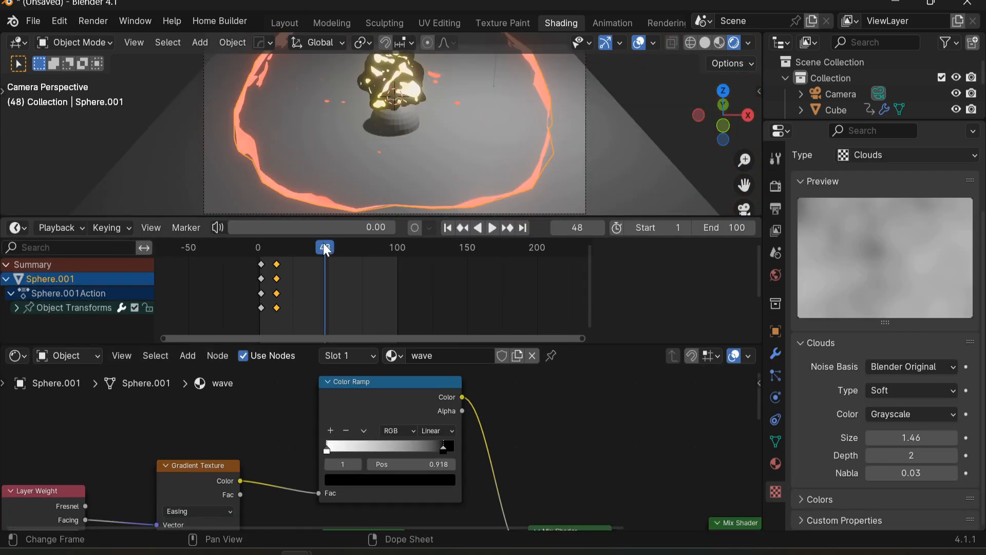
Step: Scale the shockwave sphere up about 1.07 times and insert a keyframe at frame 50
mouse_move(326, 249)
left_mouse_down()
mouse_move(282, 249)
mouse_move(329, 263)
left_mouse_up()
middle_click_drag(408, 195, 406, 123, "shift")
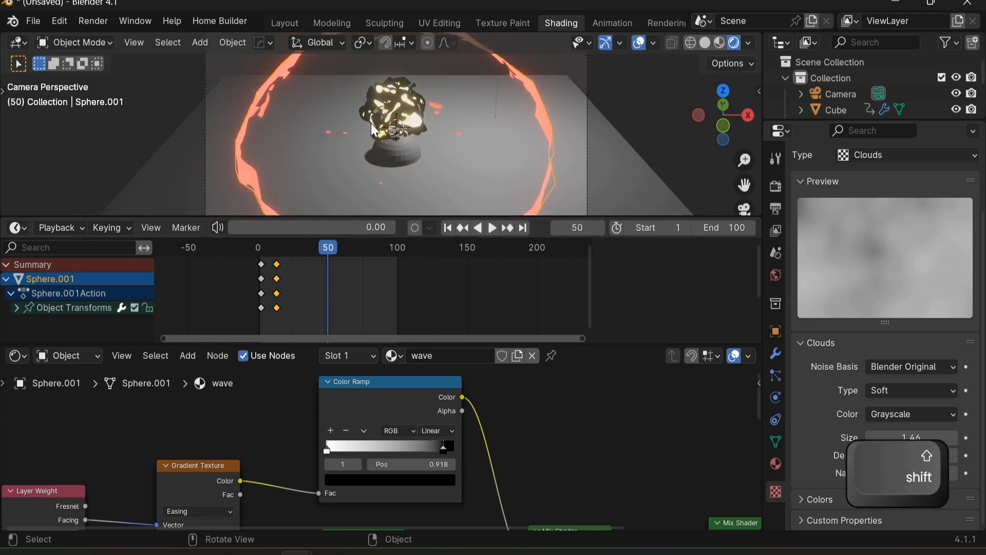
key("s")
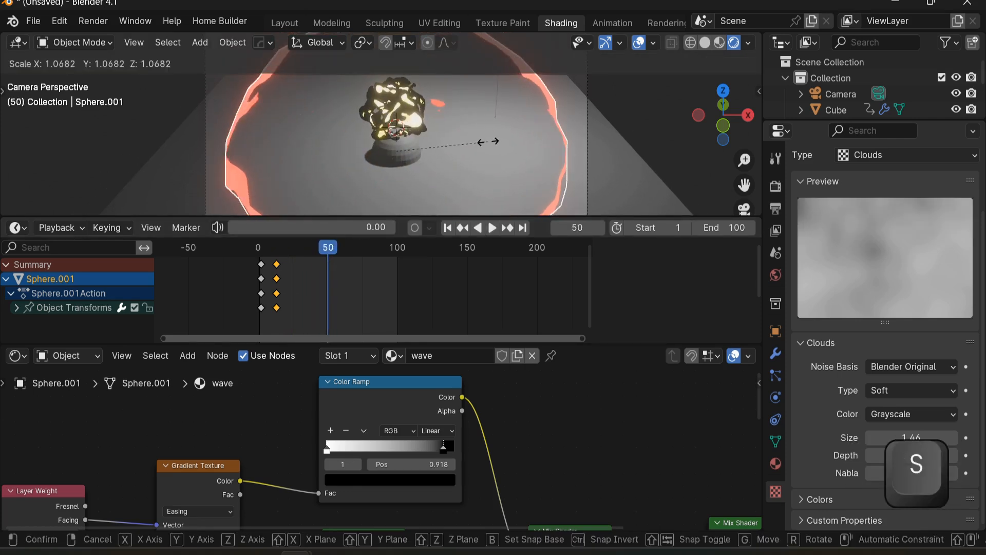
left_click(490, 142)
key("i")
Step: Keyframe the Layer Weight node's Blend value of 0.3 at frame 31
key("space")
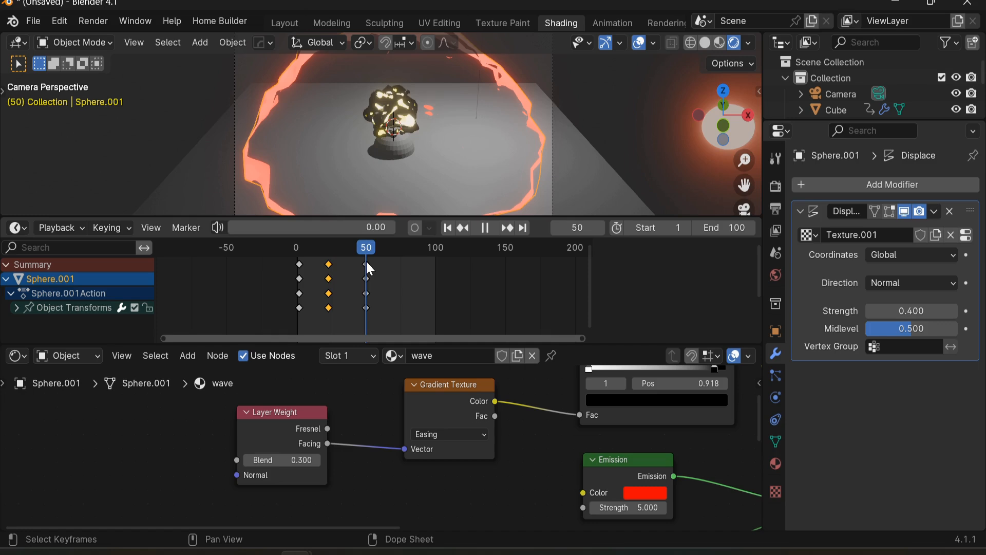
left_click_drag(373, 261, 328, 249)
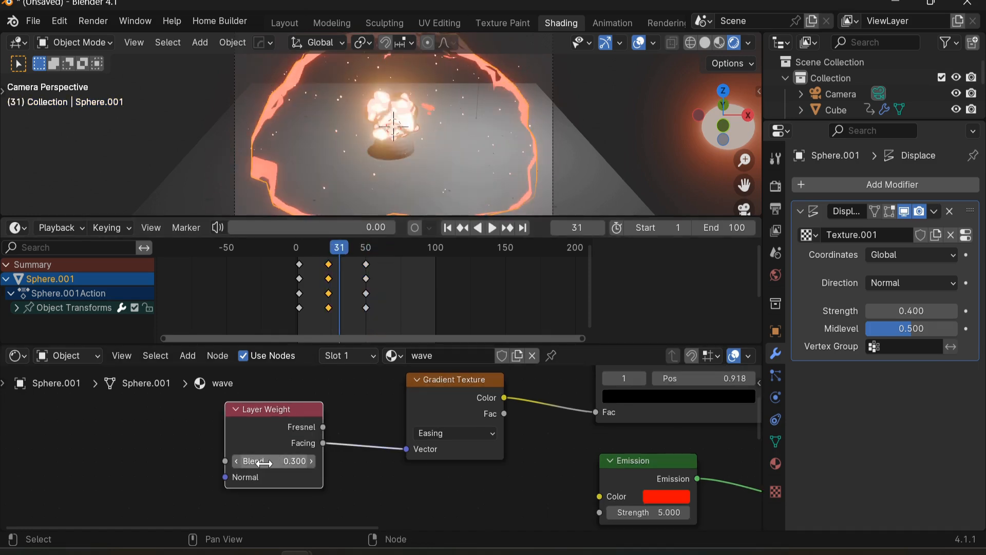
key("i")
Step: Set the Layer Weight Blend to 0 and keyframe it at frame 61
scroll(277, 423, "down", 5)
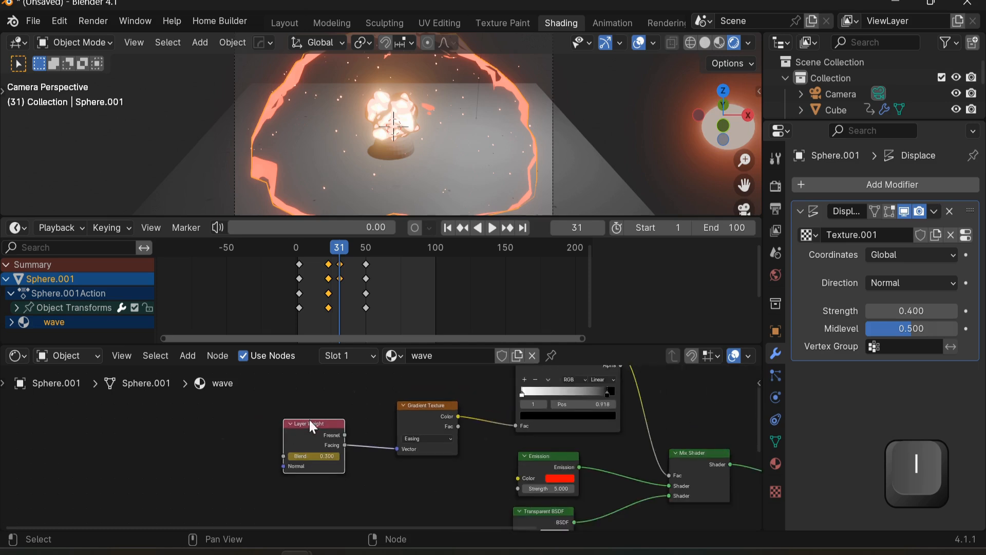
middle_click_drag(474, 406, 430, 412)
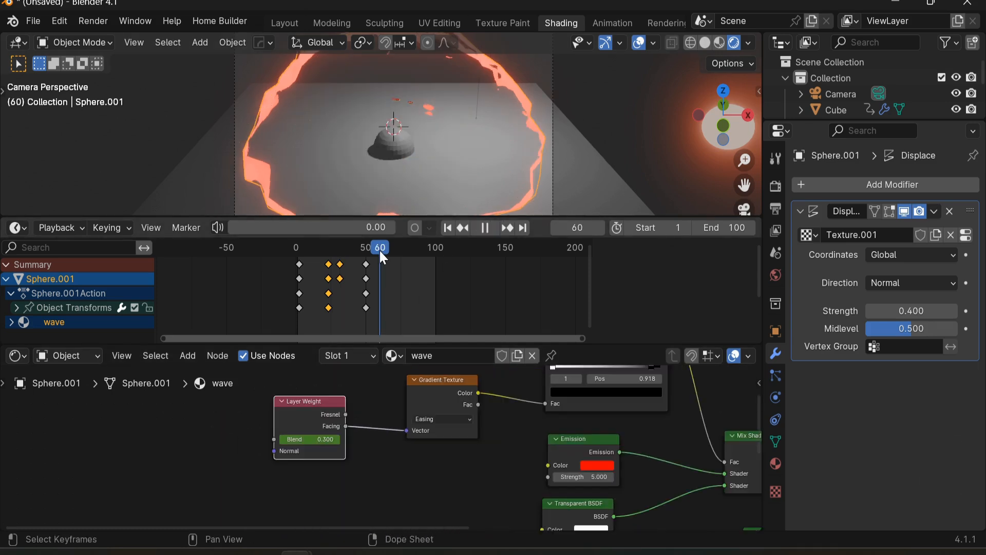
left_click_drag(381, 252, 372, 259)
key("space")
left_click(313, 439)
type("0")
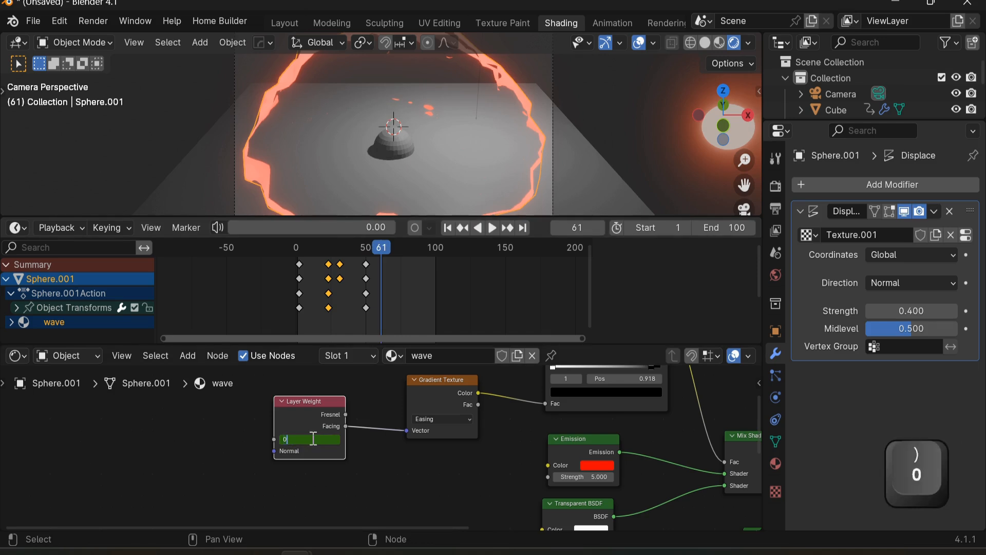
key("Return")
key("i")
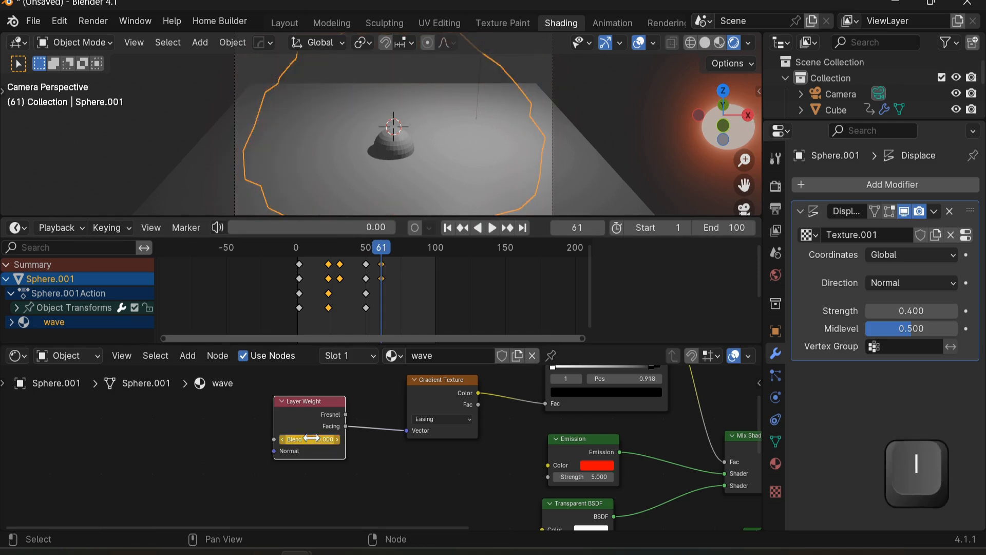
Step: Play the animation from the start to review the shockwave
left_click_drag(379, 242, 297, 263)
key("space")
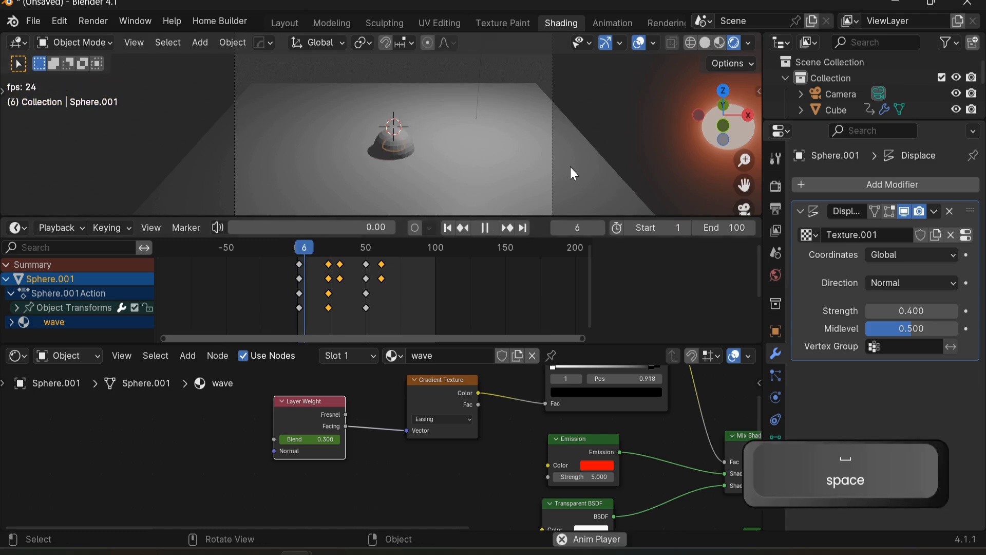
left_click(614, 104)
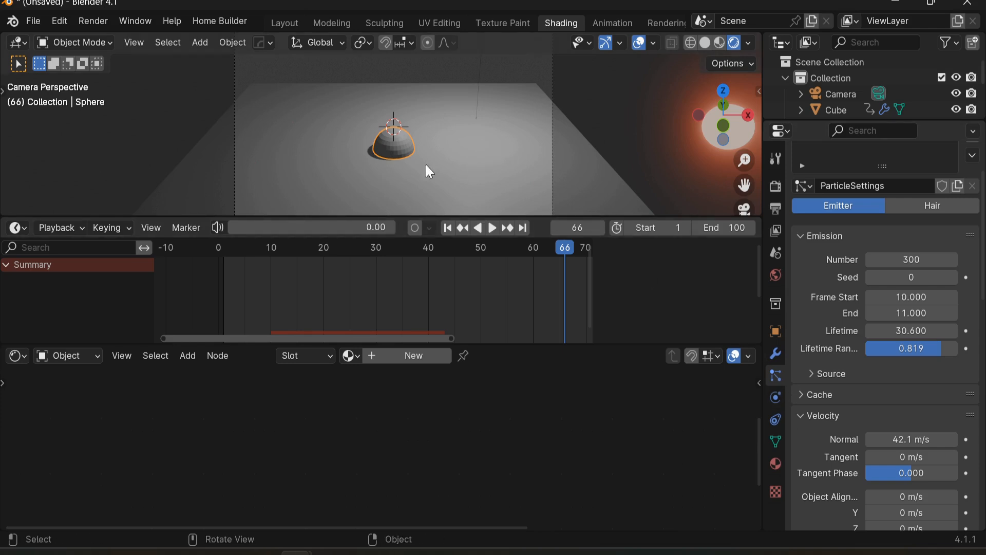
scroll(820, 400, "down", 10)
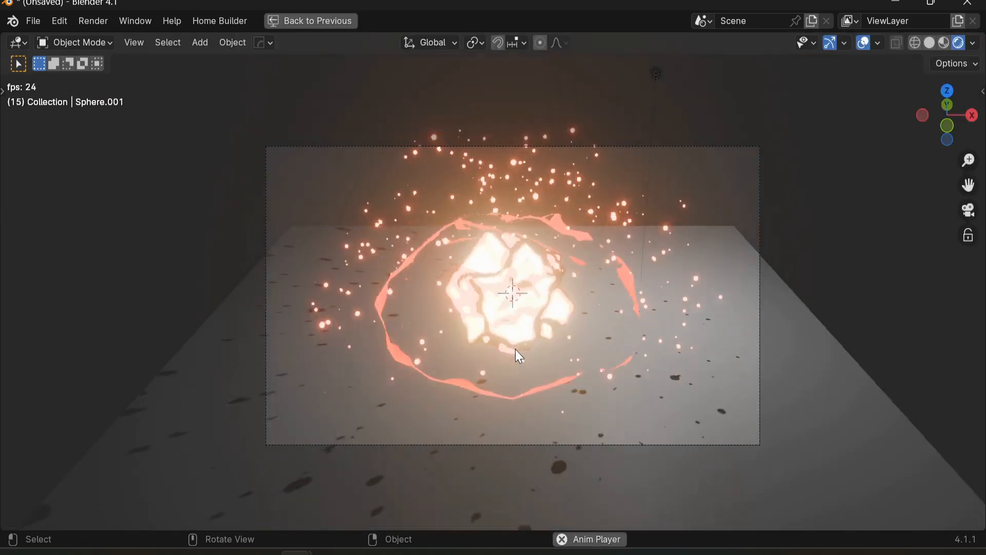
key("space")
Step: Select the fire rock and set its displacement Clouds texture size to 1.75
left_click(529, 277)
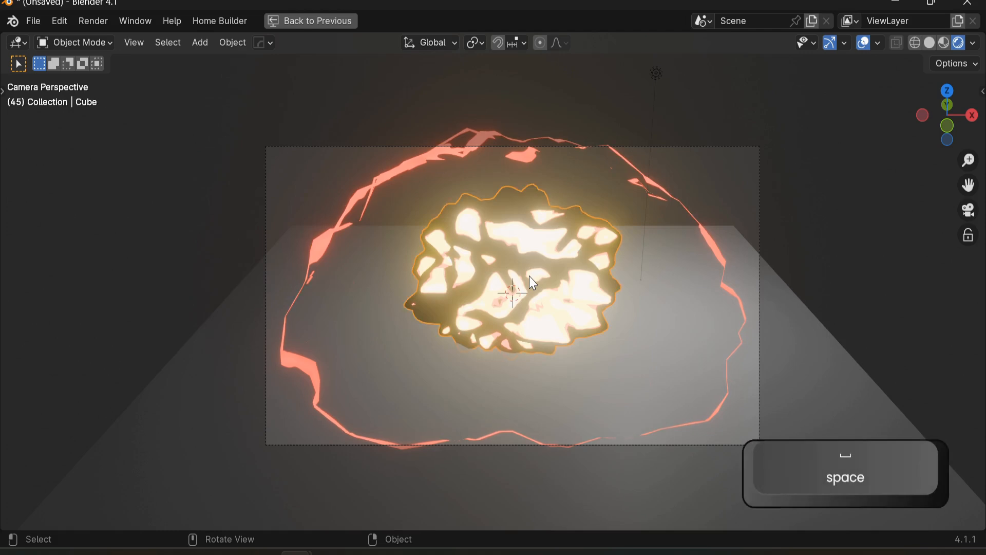
key("g")
right_click(508, 261)
key("ctrl+space")
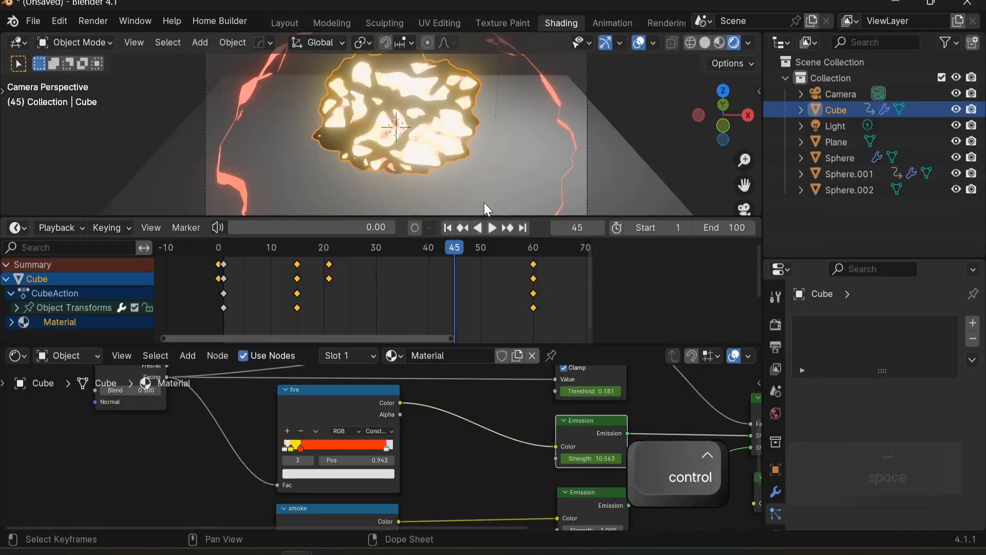
left_click(776, 494)
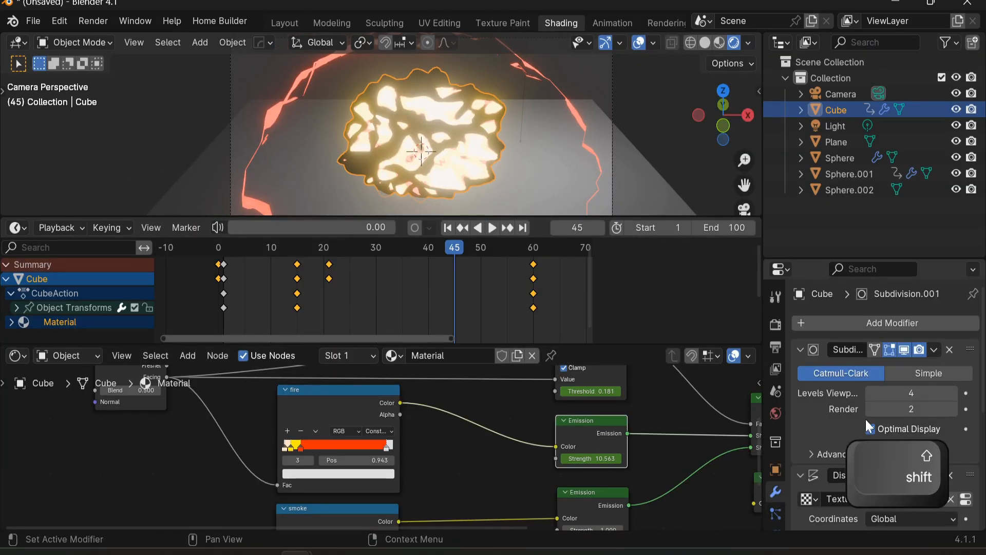
scroll(827, 411, "down", 5)
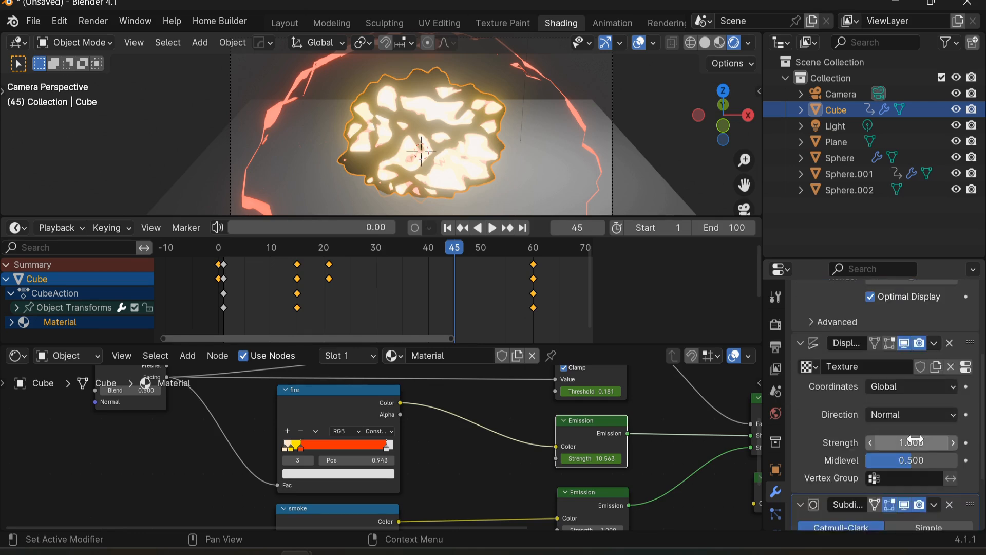
mouse_move(912, 442)
left_mouse_down()
mouse_move(899, 442)
mouse_move(953, 442)
mouse_move(881, 442)
mouse_move(953, 442)
mouse_move(910, 442)
left_mouse_up()
scroll(815, 483, "down", 4)
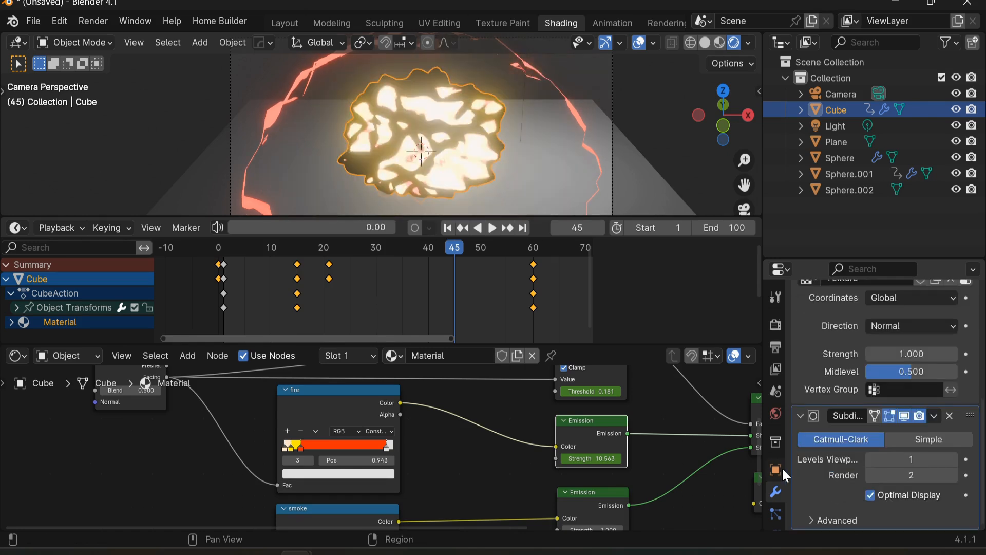
scroll(775, 473, "down", 5)
left_click(775, 509)
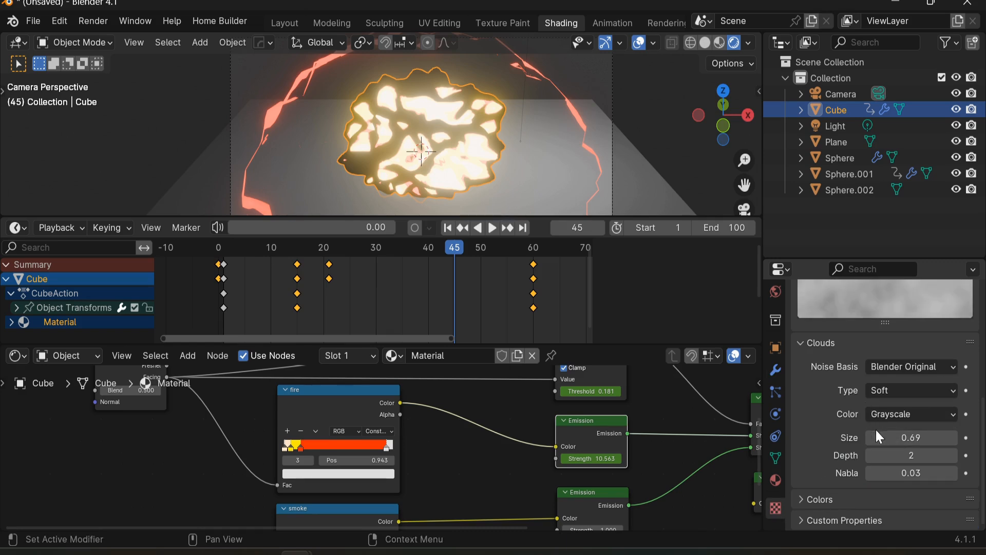
mouse_move(912, 437)
left_mouse_down()
mouse_move(962, 437)
mouse_move(929, 437)
mouse_move(949, 437)
mouse_move(939, 437)
mouse_move(963, 455)
mouse_move(901, 456)
mouse_move(973, 456)
mouse_move(911, 455)
left_mouse_up()
Step: Play back the animation through the camera view to review the whole effect
left_click(674, 118)
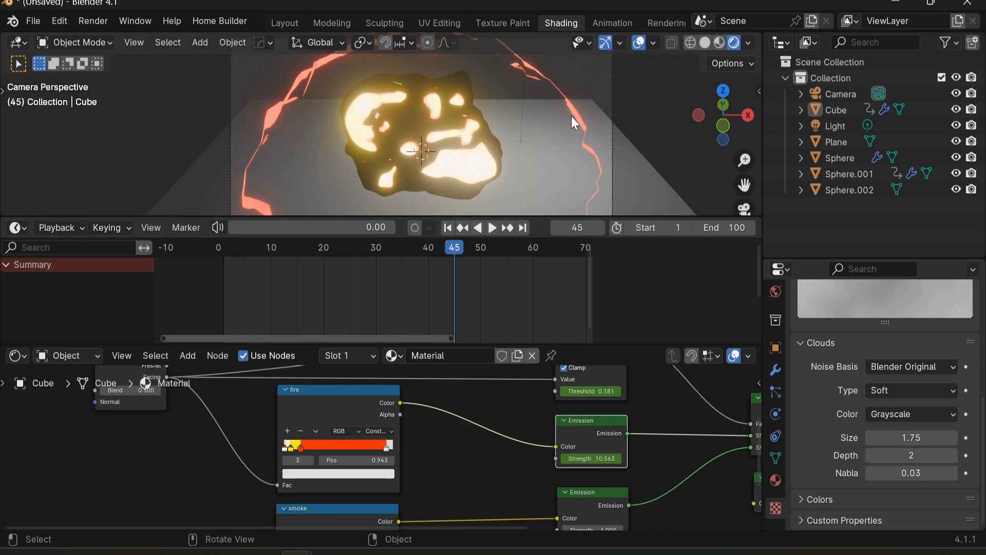
key("space")
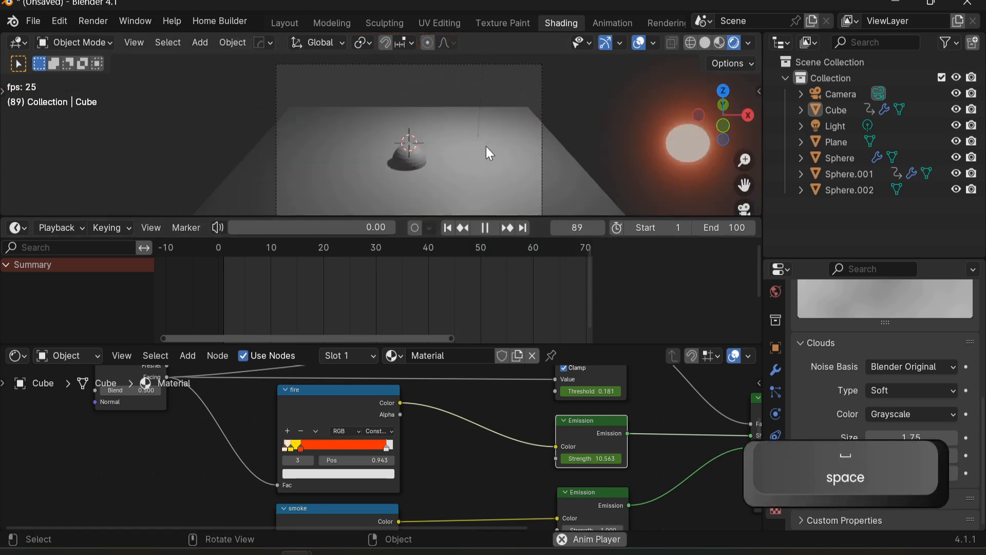
key("ctrl+space")
scroll(611, 378, "up", 1)
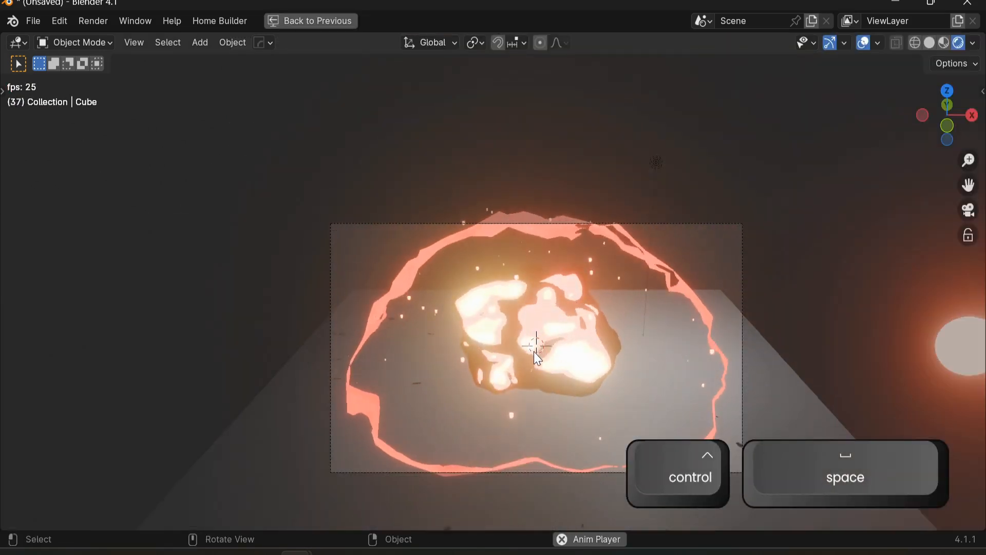
key("KP_0")
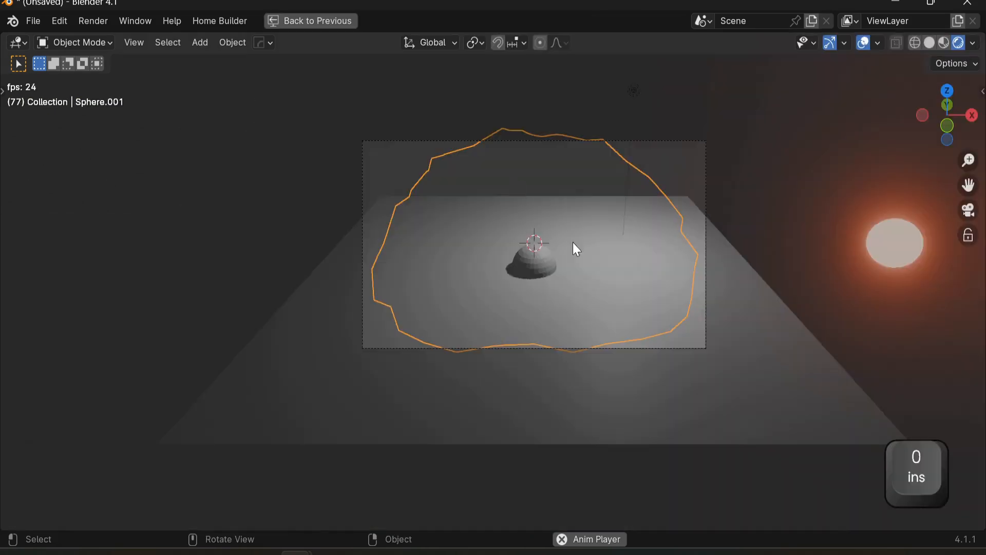
scroll(659, 264, "up", 1)
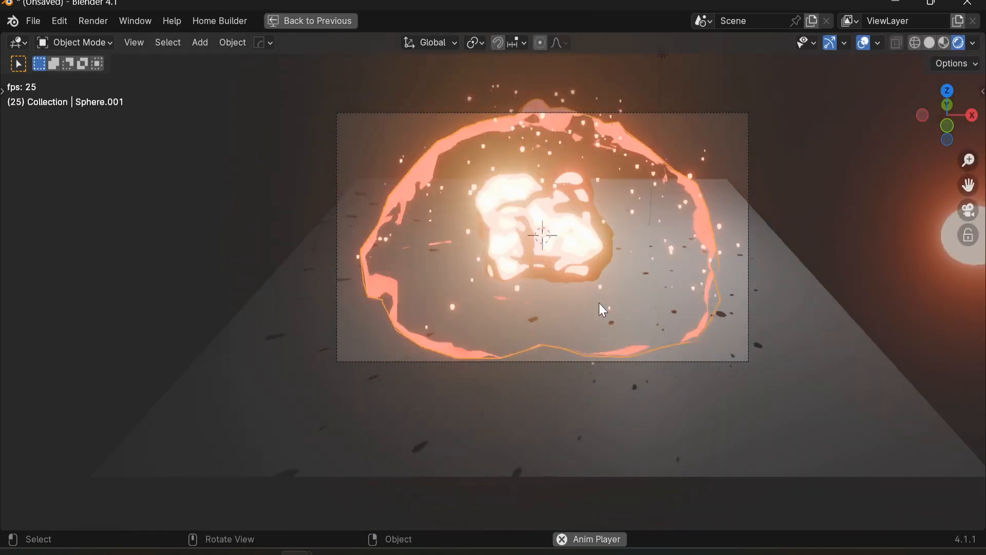
key("space")
key("space")
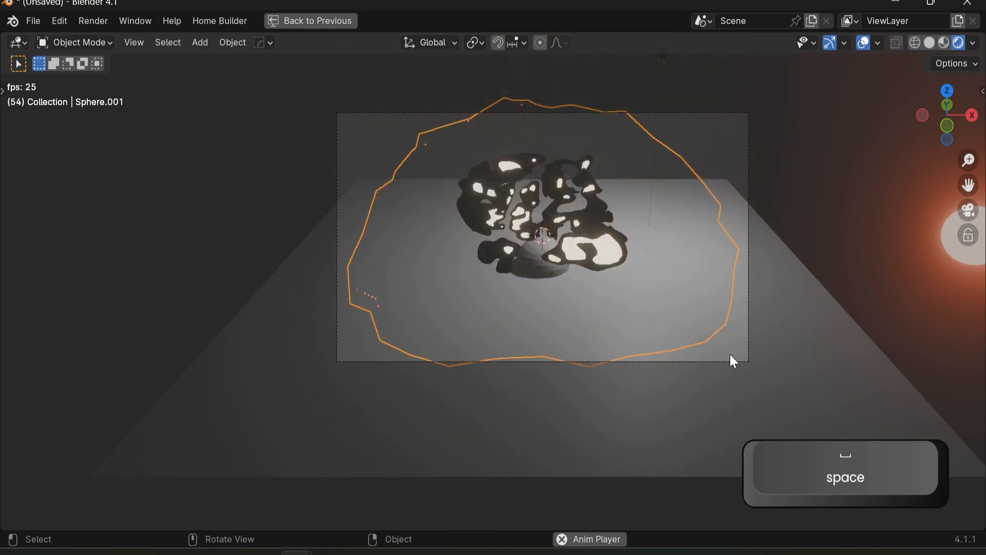
key("space")
left_click(729, 363)
left_click(729, 362)
key("space")
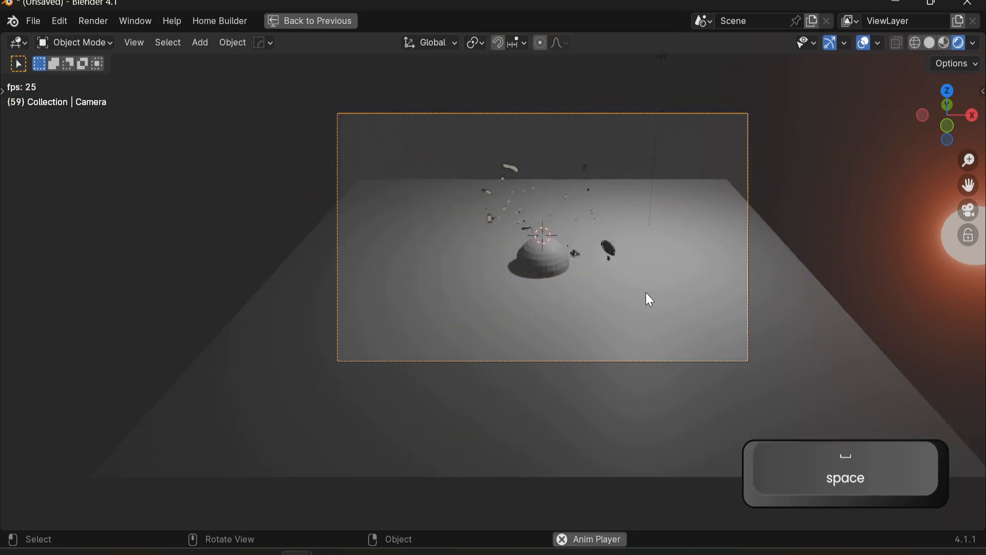
key("space")
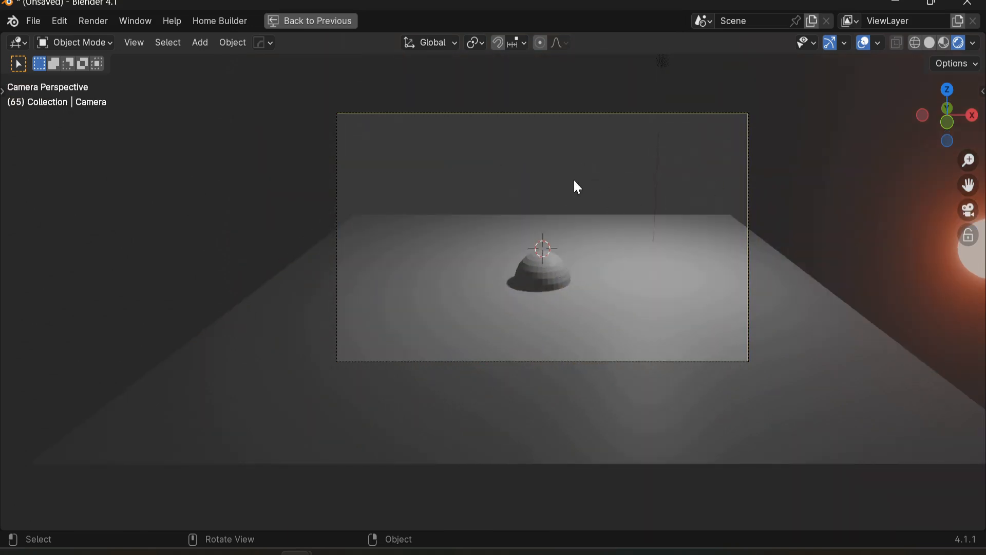